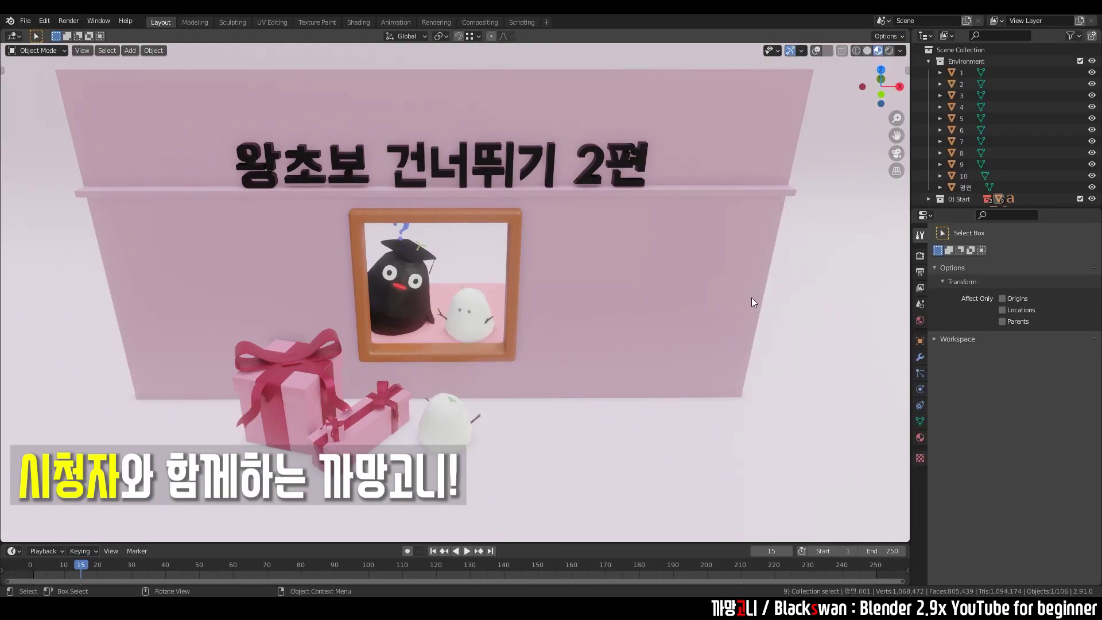
# Step: Select collection 1 and frame the first card, 1) 한글 쓰는 방법, up close
pyautogui.click(955, 72)
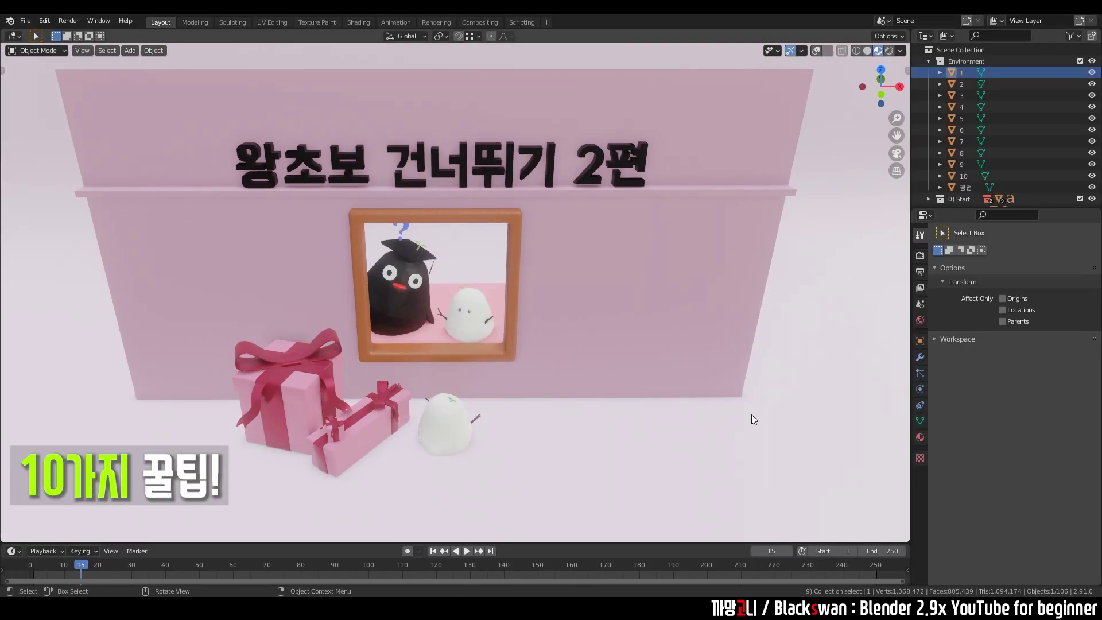
pyautogui.press('KP_Decimal')
pyautogui.scroll(1, 598, 339)
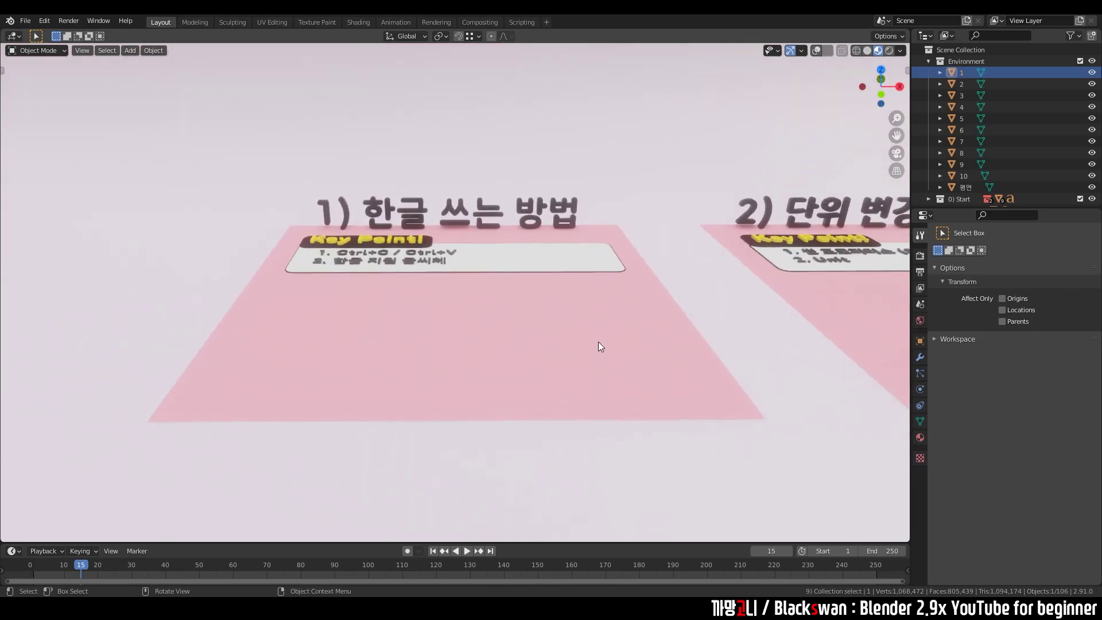
pyautogui.scroll(1, 598, 344)
pyautogui.scroll(1, 597, 356)
pyautogui.scroll(1, 597, 369)
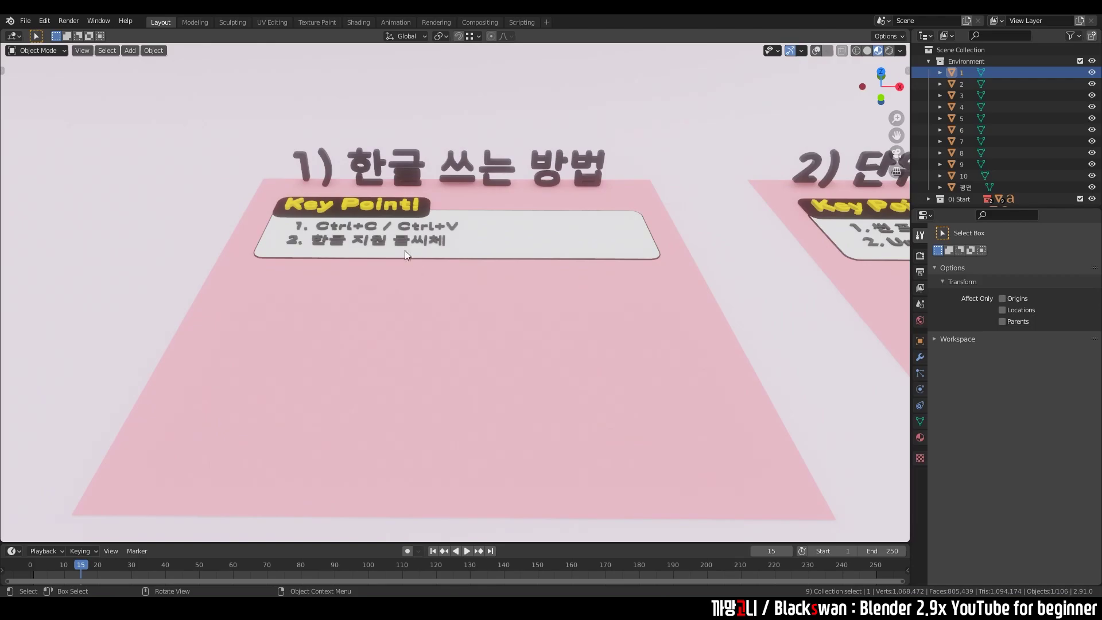
# Step: Switch to top view and pan to the empty area below the Key Point box
pyautogui.press('KP_7')
pyautogui.scroll(1, 431, 287)
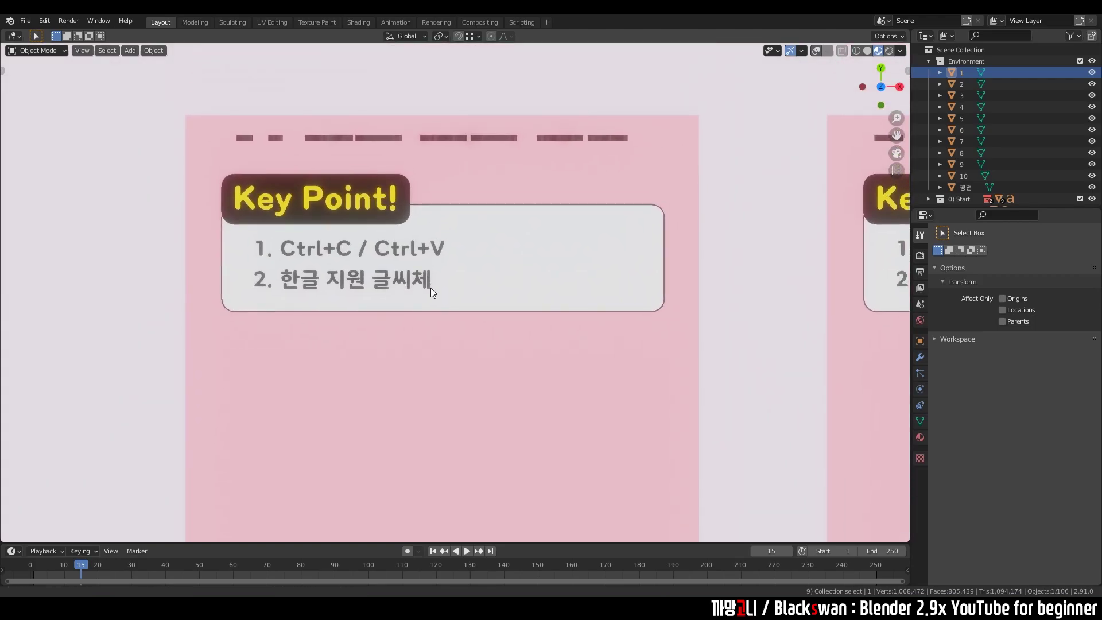
pyautogui.scroll(1, 419, 313)
pyautogui.keyDown('shift'); pyautogui.moveTo(437, 319); pyautogui.dragTo(454, 338, button='middle'); pyautogui.keyUp('shift')
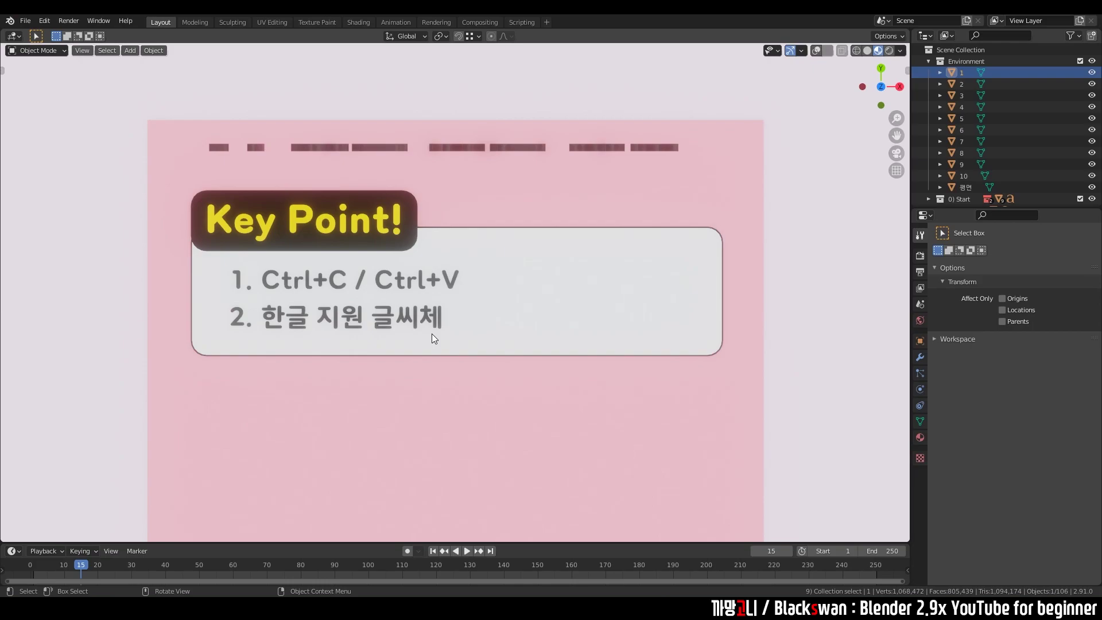
pyautogui.keyDown('shift'); pyautogui.moveTo(455, 402); pyautogui.dragTo(472, 212, button='middle'); pyautogui.keyUp('shift')
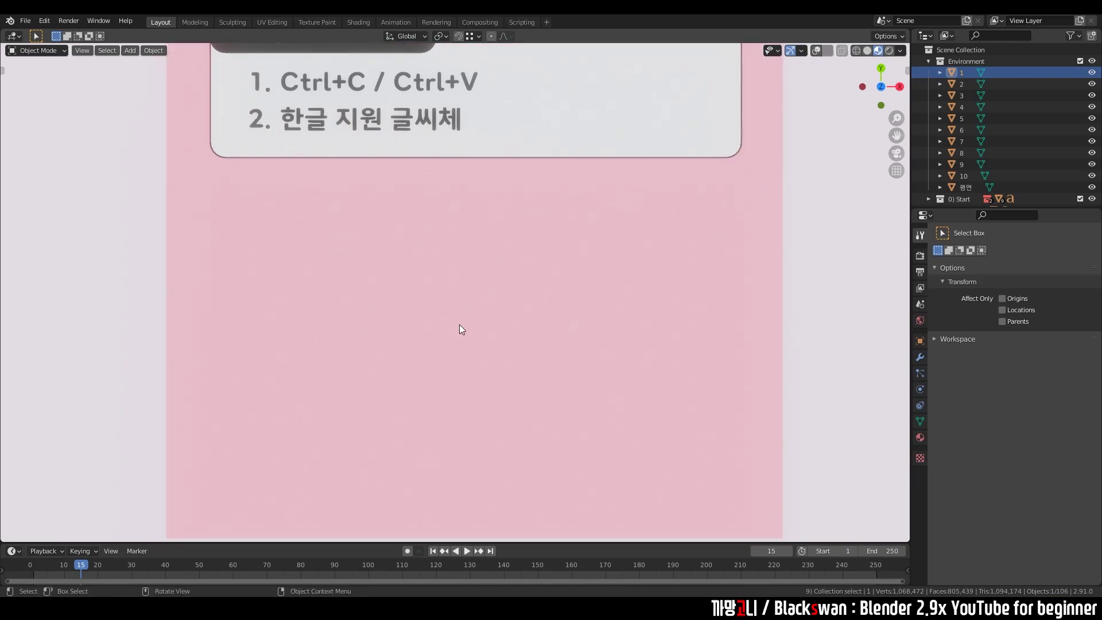
# Step: Add a new text object and move it slightly higher on the card
pyautogui.hotkey('shift', 'a')
pyautogui.click(457, 325)
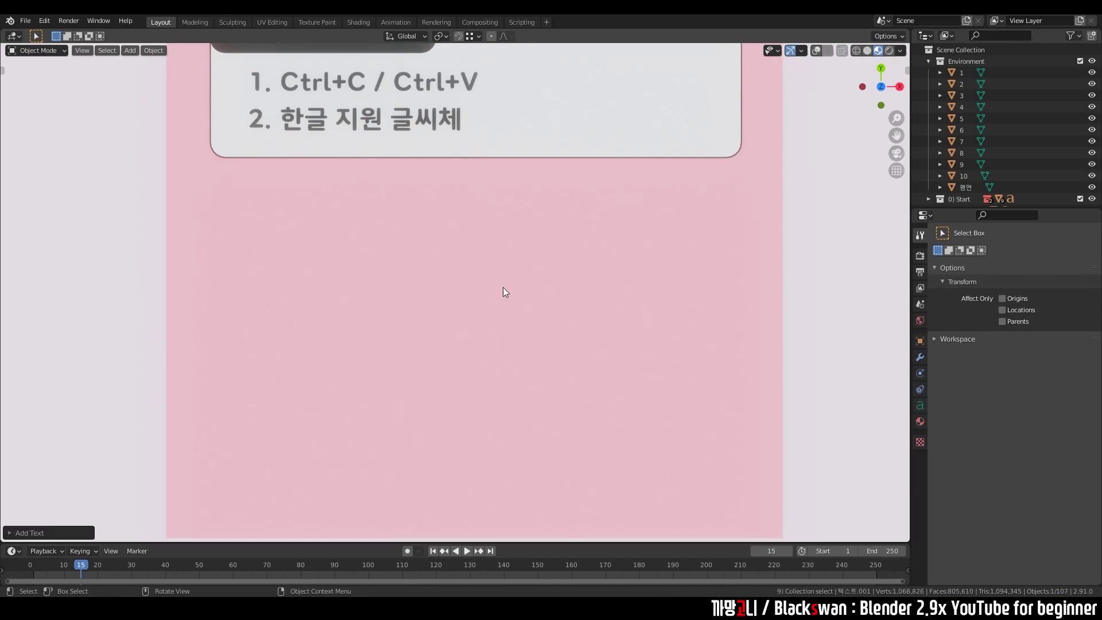
pyautogui.moveTo(736, 150)
pyautogui.mouseDown(button='middle')
pyautogui.moveTo(611, 239)
pyautogui.moveTo(613, 196)
pyautogui.moveTo(588, 252)
pyautogui.mouseUp(button='middle')
pyautogui.press('g')
pyautogui.click(584, 253)
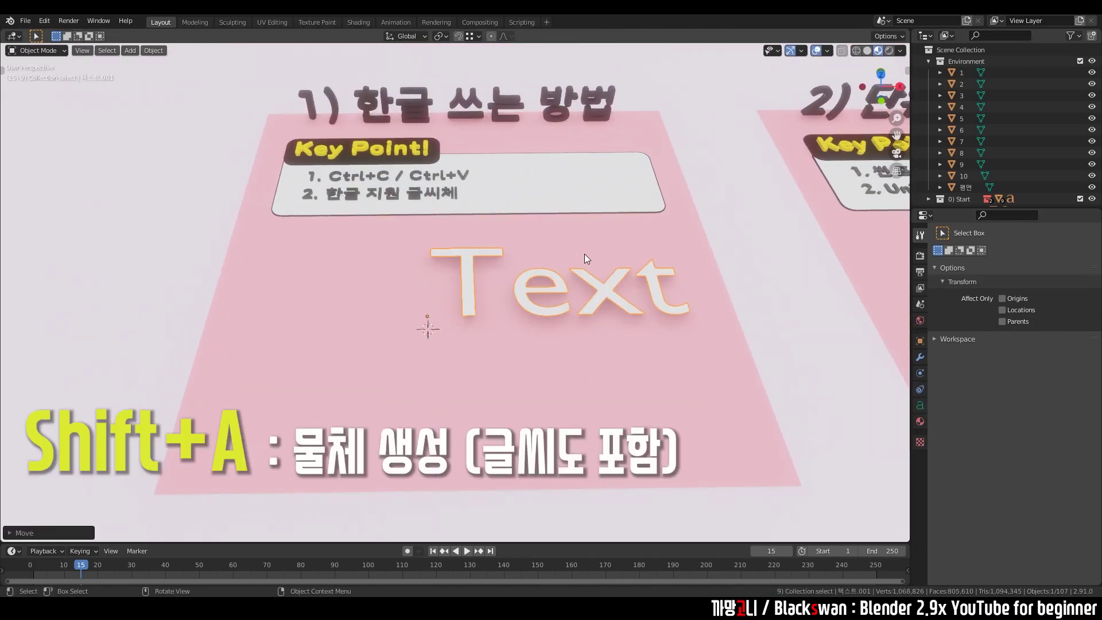
# Step: Replace the default 'Text' characters with 'gksrmf'
pyautogui.press('Tab')
pyautogui.press('BackSpace')
pyautogui.press('BackSpace')
pyautogui.press('BackSpace')
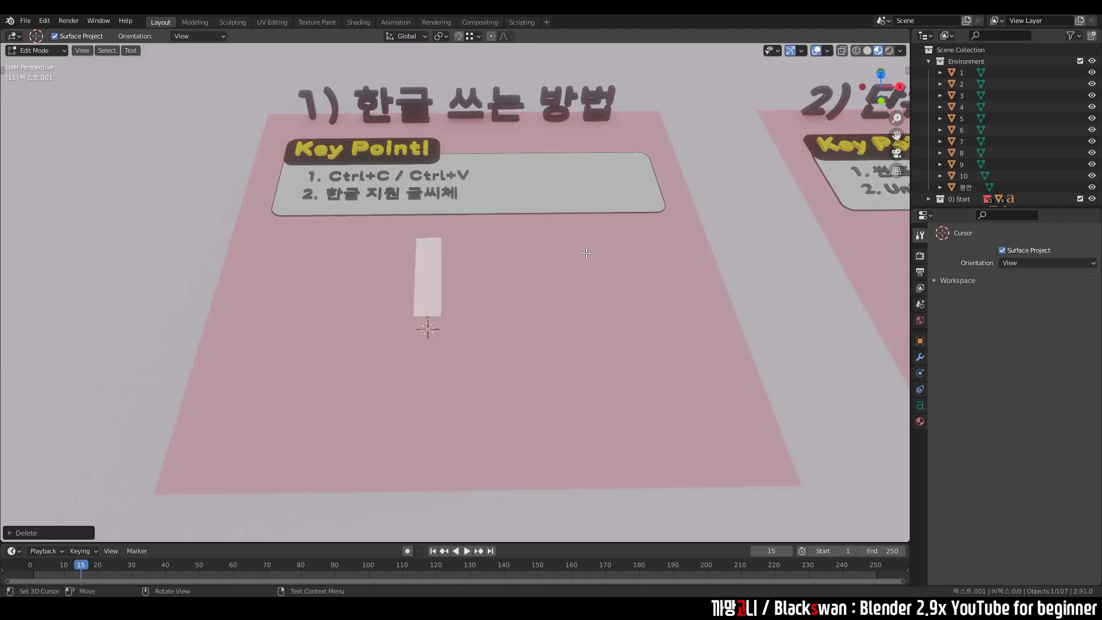
pyautogui.write('df')
pyautogui.press('BackSpace')
pyautogui.press('BackSpace')
pyautogui.write('gksrmf')
pyautogui.press('Tab')
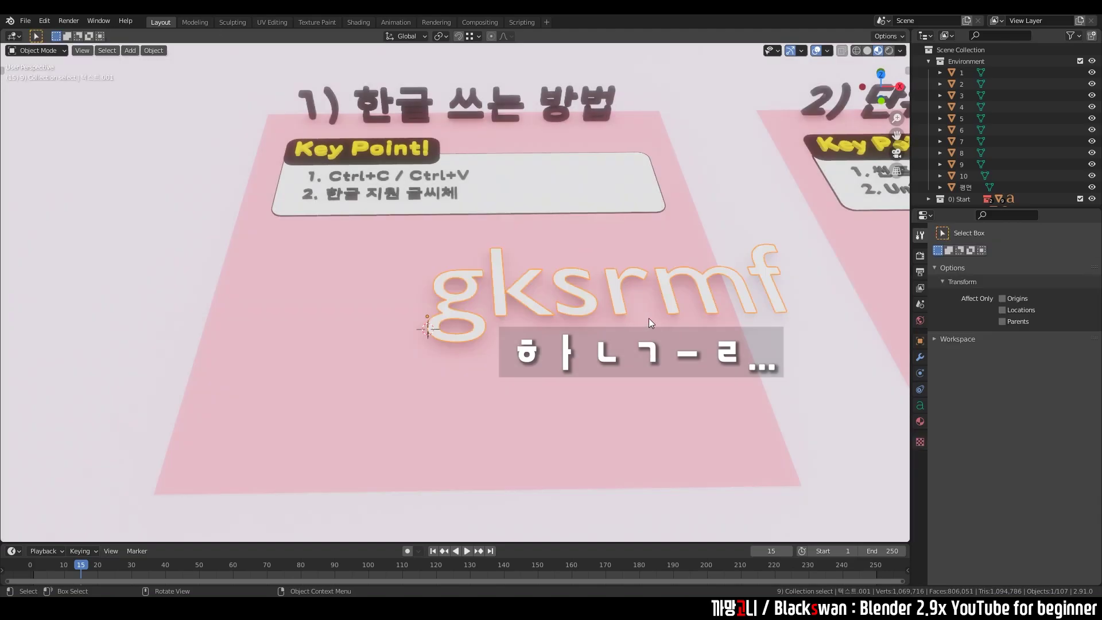
# Step: Move the gksrmf text lower-left on the card and show its font settings
pyautogui.press('g')
pyautogui.click(558, 373)
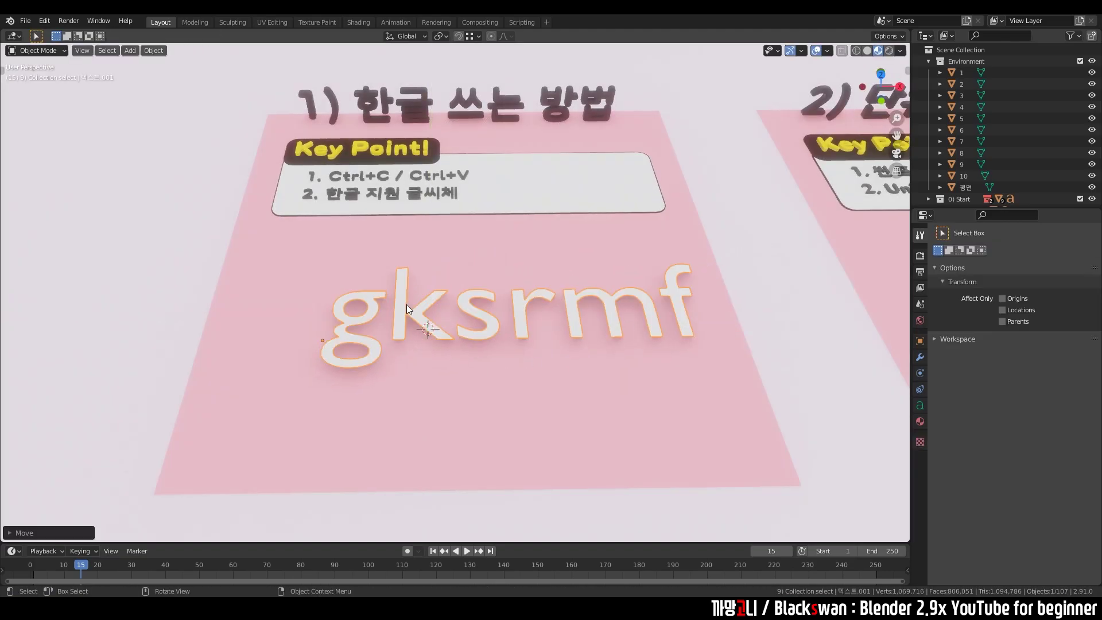
pyautogui.click(693, 349)
pyautogui.click(656, 323)
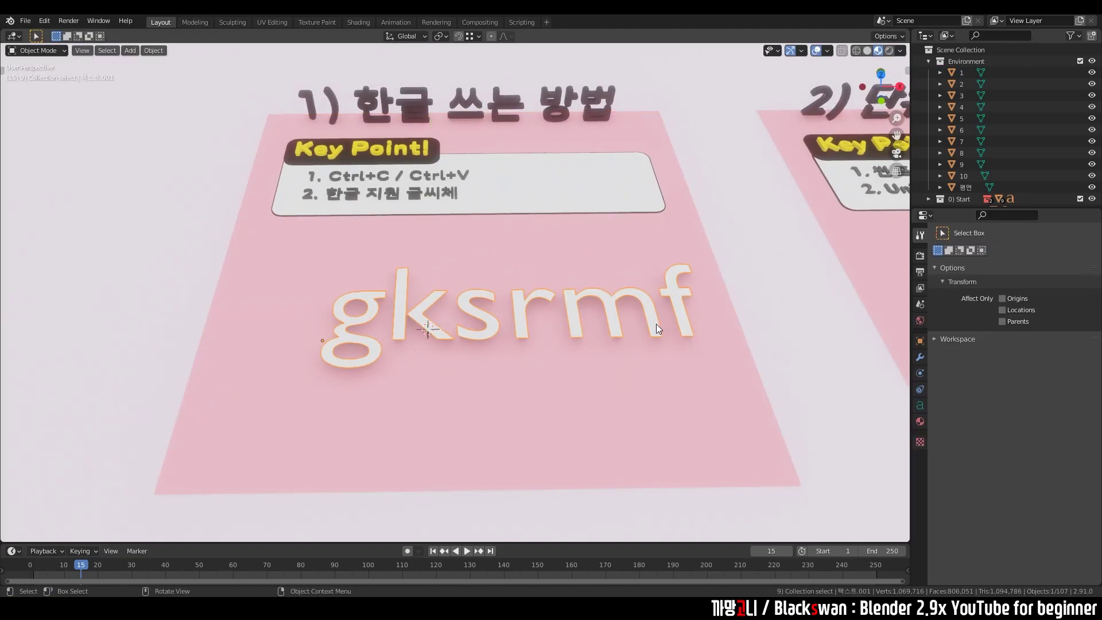
pyautogui.click(920, 405)
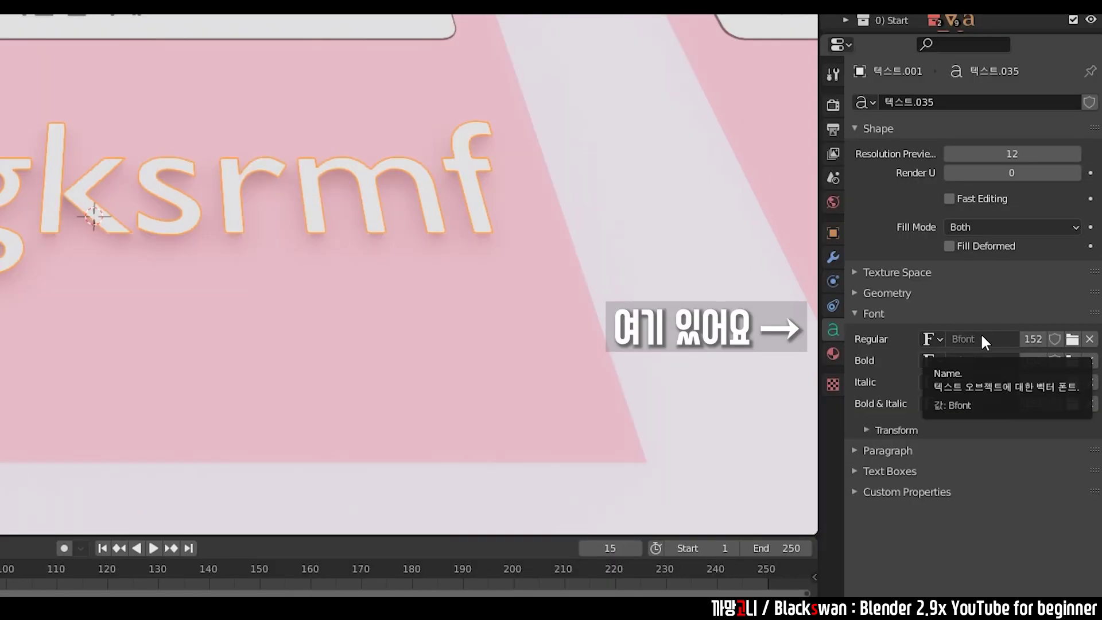
# Step: Browse for a new Regular font and scroll through the font files
pyautogui.click(1071, 339)
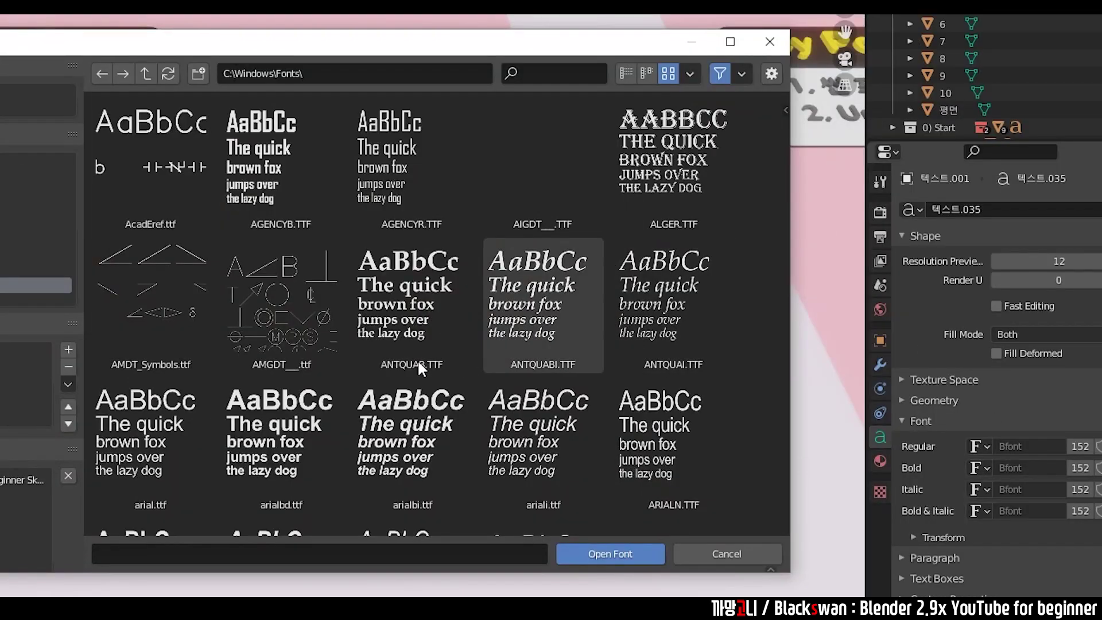
pyautogui.scroll(-2, 394, 288)
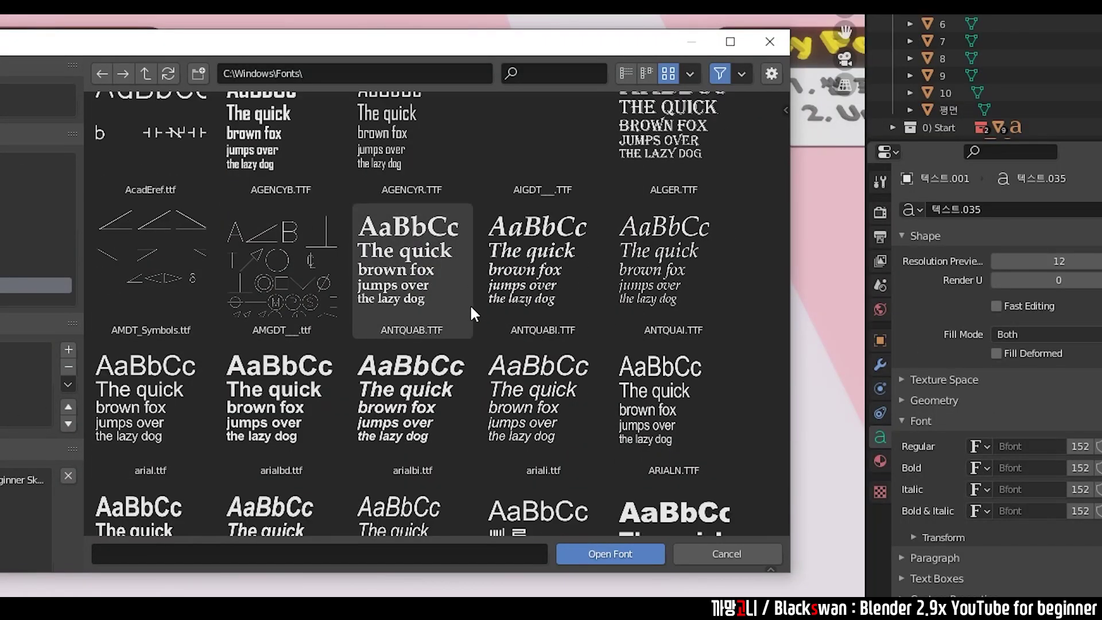
pyautogui.scroll(-2, 310, 316)
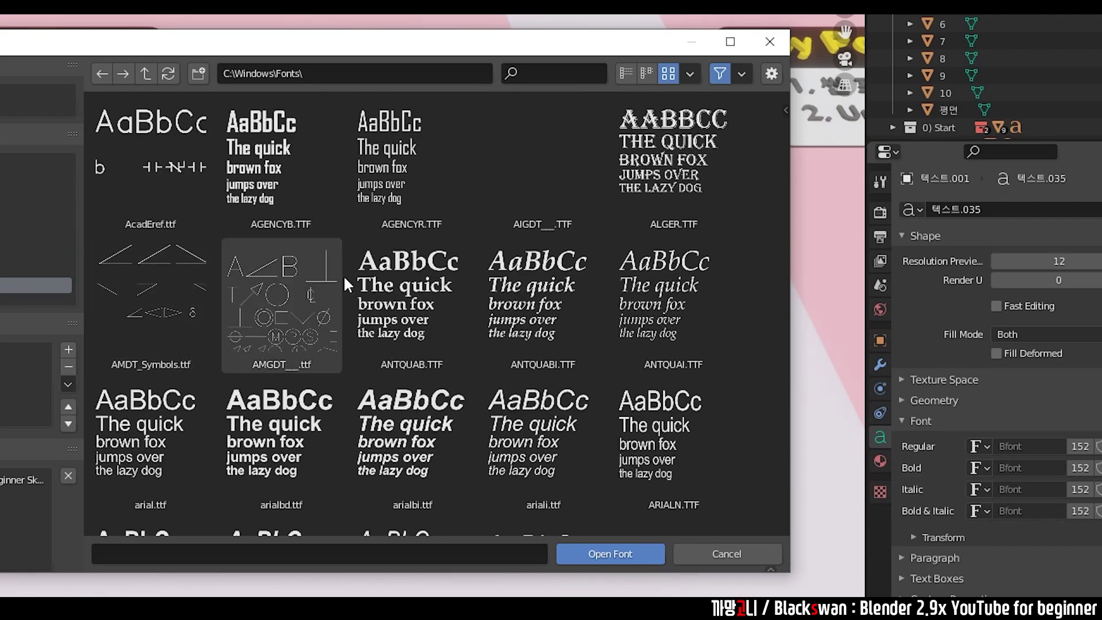
pyautogui.scroll(-3, 402, 291)
pyautogui.scroll(-3, 405, 290)
pyautogui.scroll(-2, 459, 299)
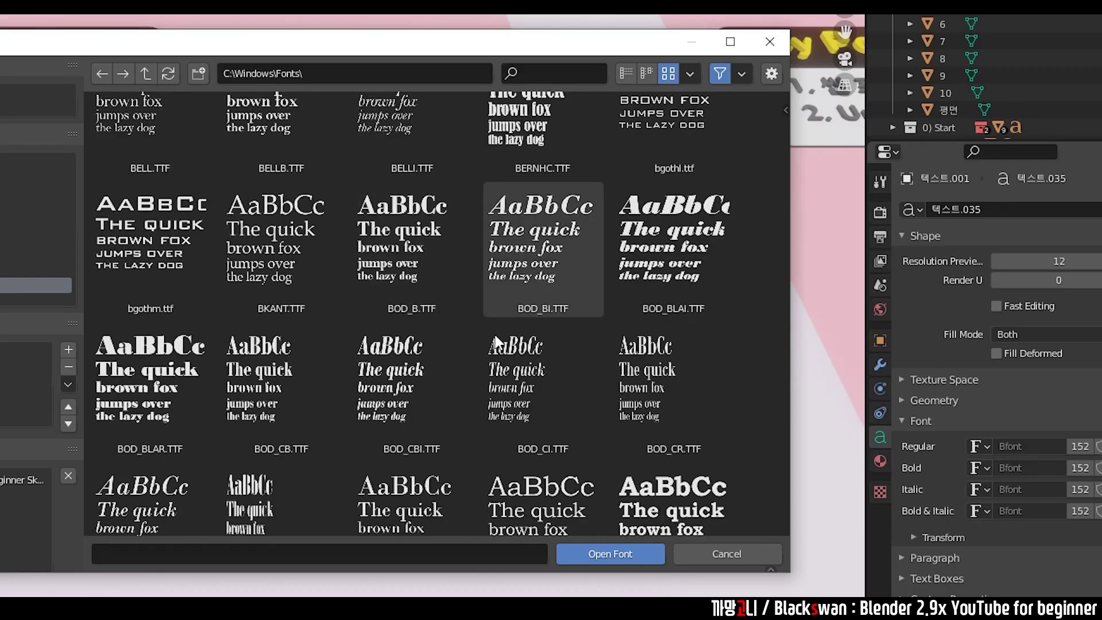
pyautogui.scroll(-2, 517, 307)
pyautogui.scroll(-5, 586, 293)
pyautogui.moveTo(784, 146)
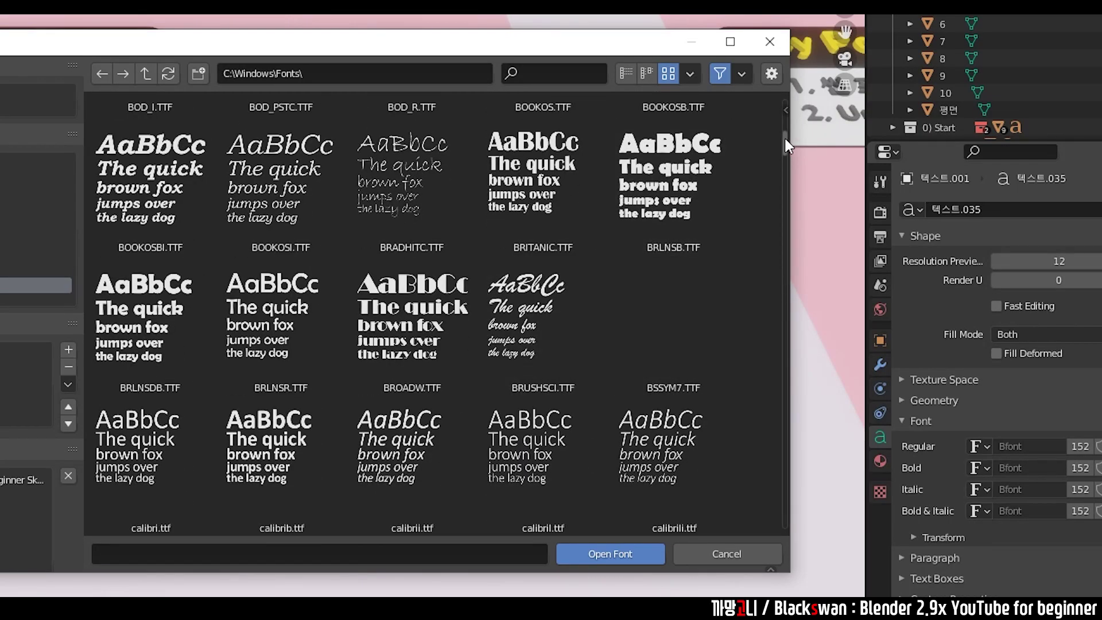
pyautogui.moveTo(784, 138)
pyautogui.mouseDown()
pyautogui.moveTo(770, 491)
pyautogui.moveTo(758, 536)
pyautogui.mouseUp()
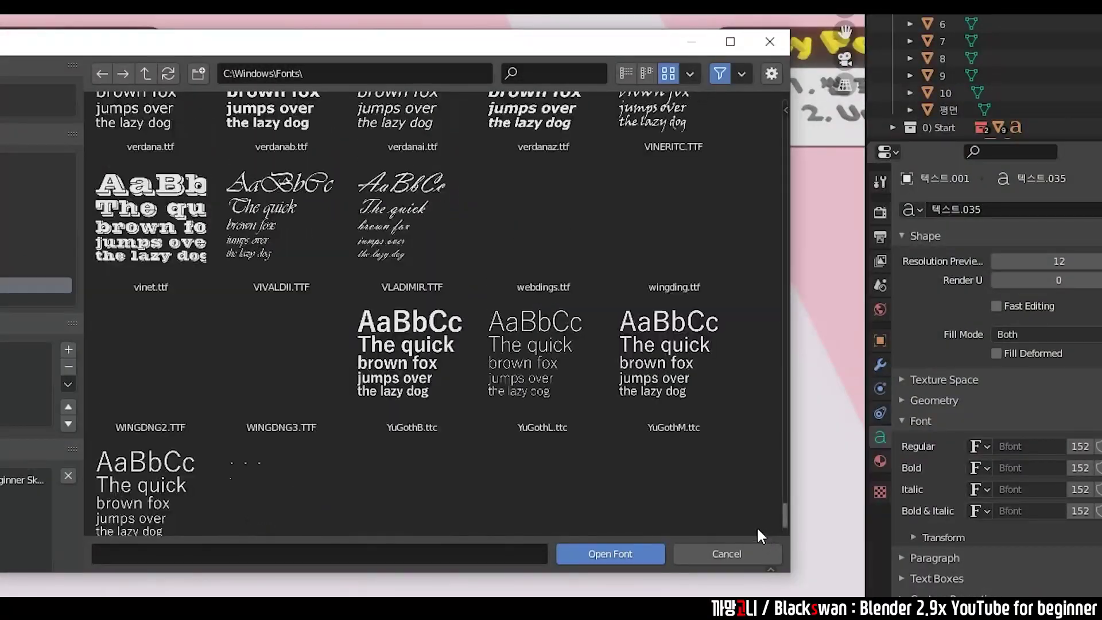
# Step: Pick malgunbd.ttf and load it as the text's Regular font
pyautogui.scroll(3, 585, 425)
pyautogui.scroll(4, 580, 416)
pyautogui.scroll(4, 602, 402)
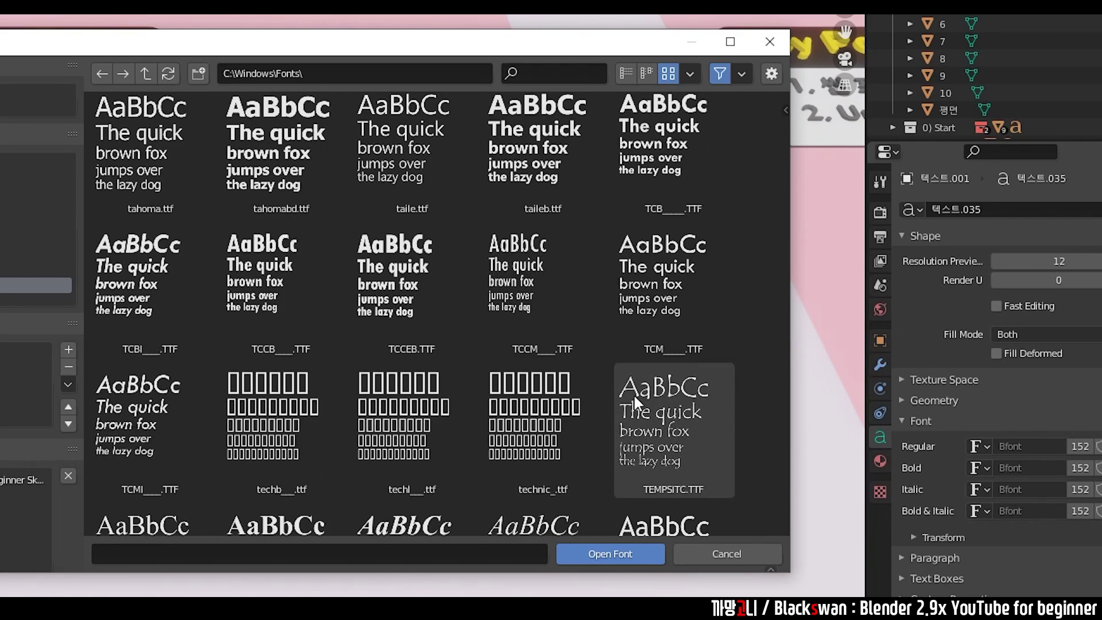
pyautogui.scroll(5, 660, 396)
pyautogui.scroll(4, 688, 399)
pyautogui.scroll(4, 717, 413)
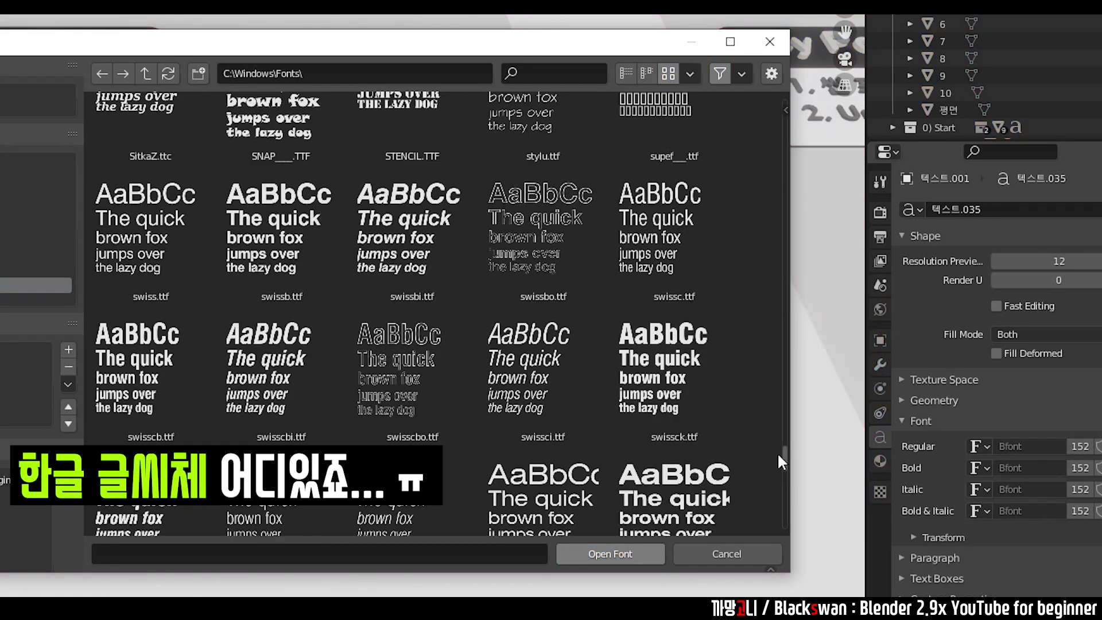
pyautogui.moveTo(780, 458); pyautogui.dragTo(801, 332)
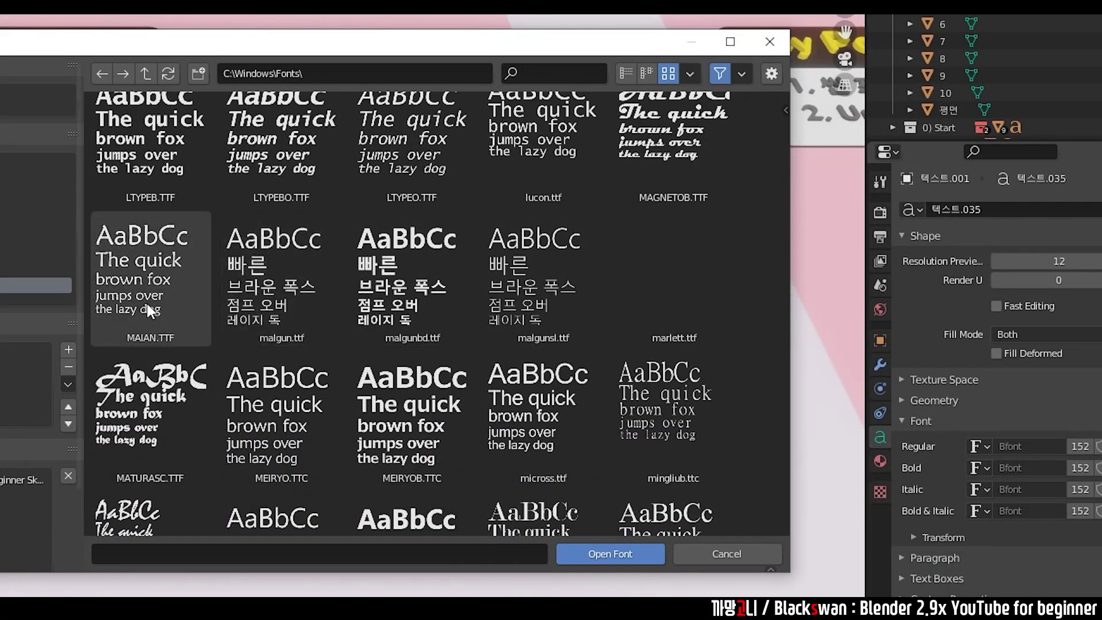
pyautogui.click(438, 311)
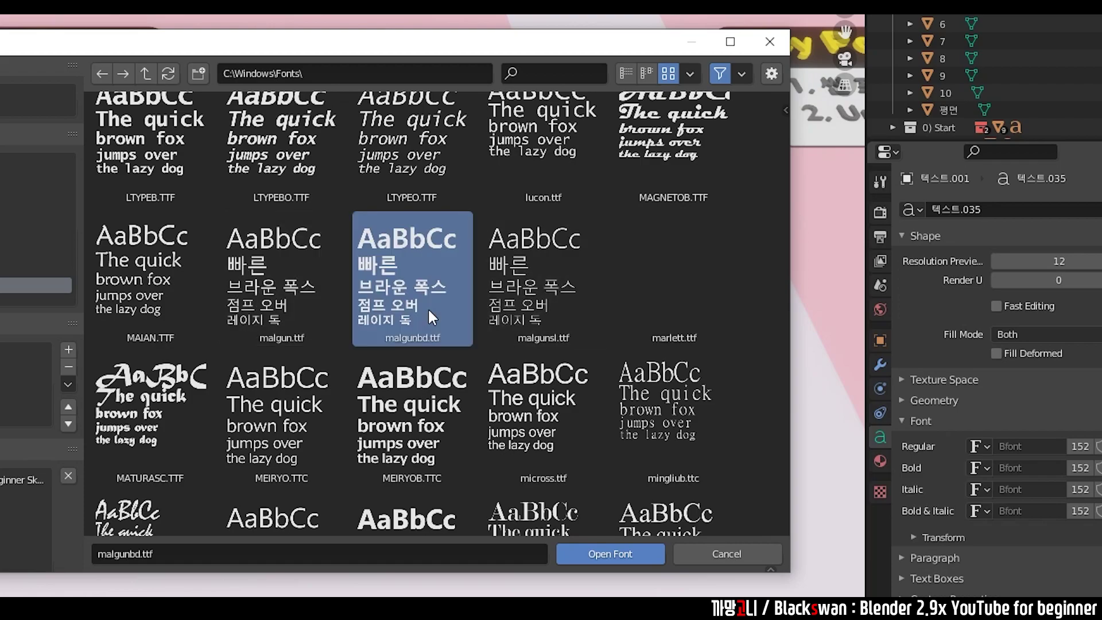
pyautogui.click(638, 553)
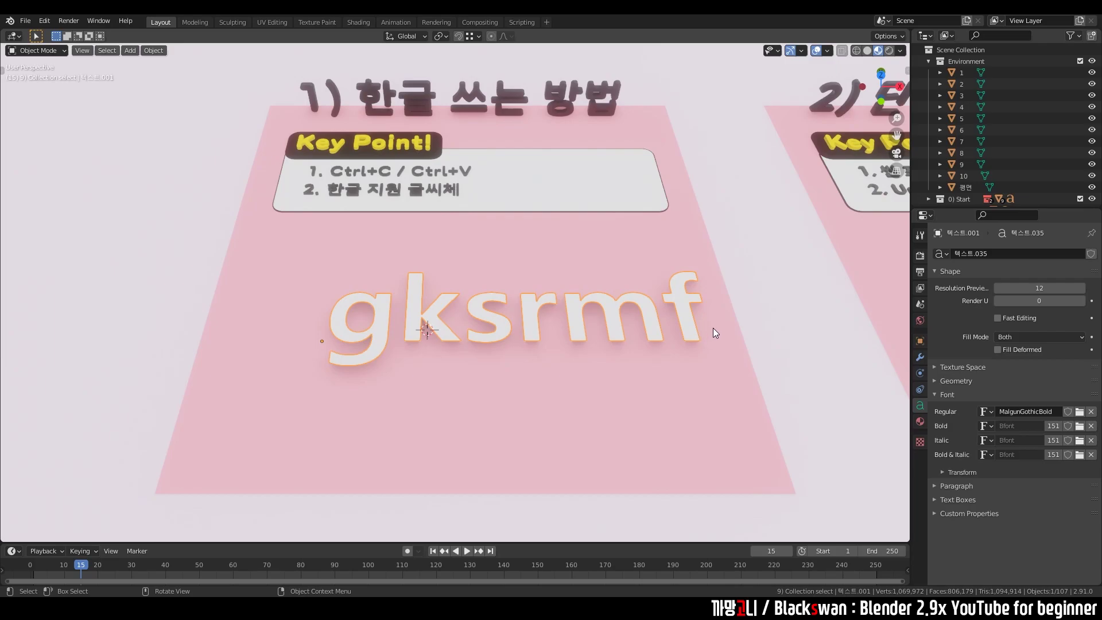
# Step: Retype the text object's content as 'gksrmf...' in the MalgunGothicBold font
pyautogui.press('Tab')
pyautogui.write('gks')
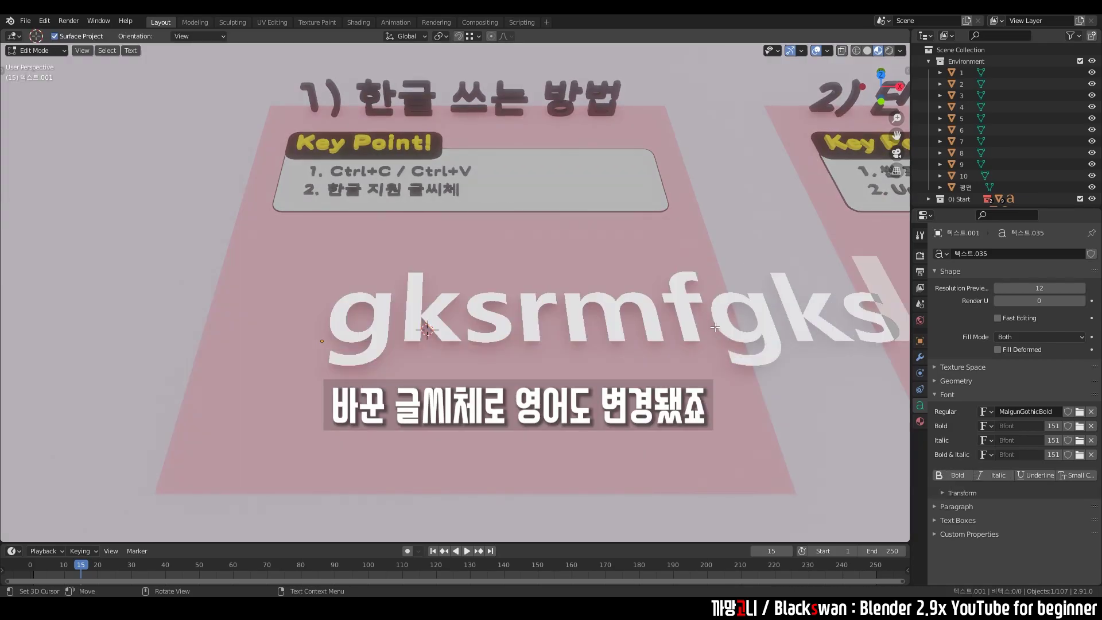
pyautogui.press('BackSpace')
pyautogui.press('BackSpace')
pyautogui.press('BackSpace')
pyautogui.press('BackSpace')
pyautogui.press('BackSpace')
pyautogui.write('gks')
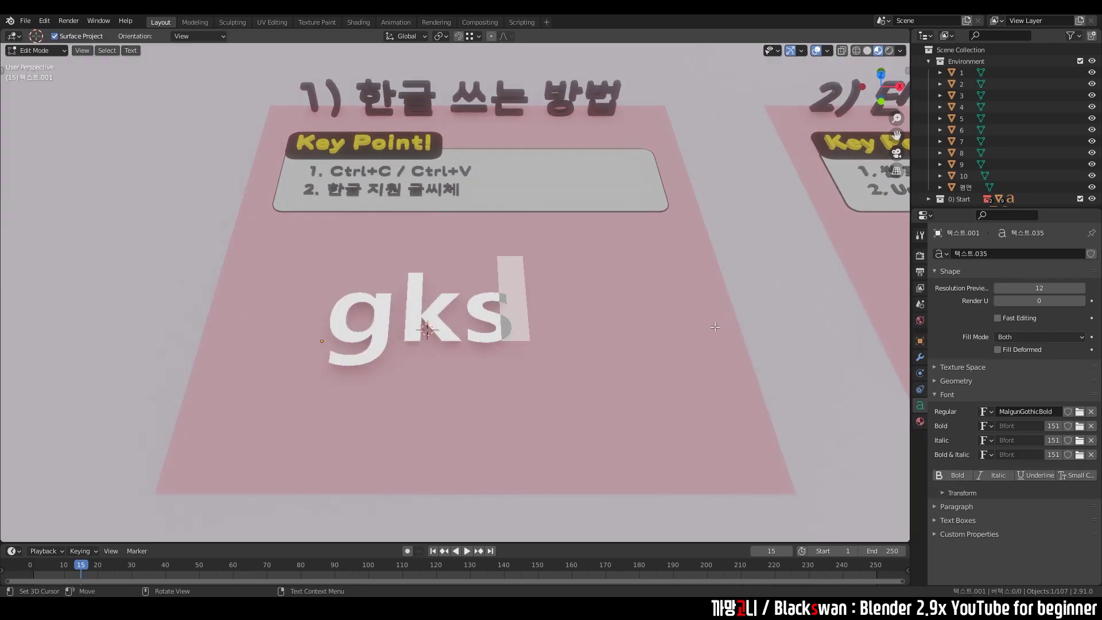
pyautogui.write('rmf...')
pyautogui.press('Tab')
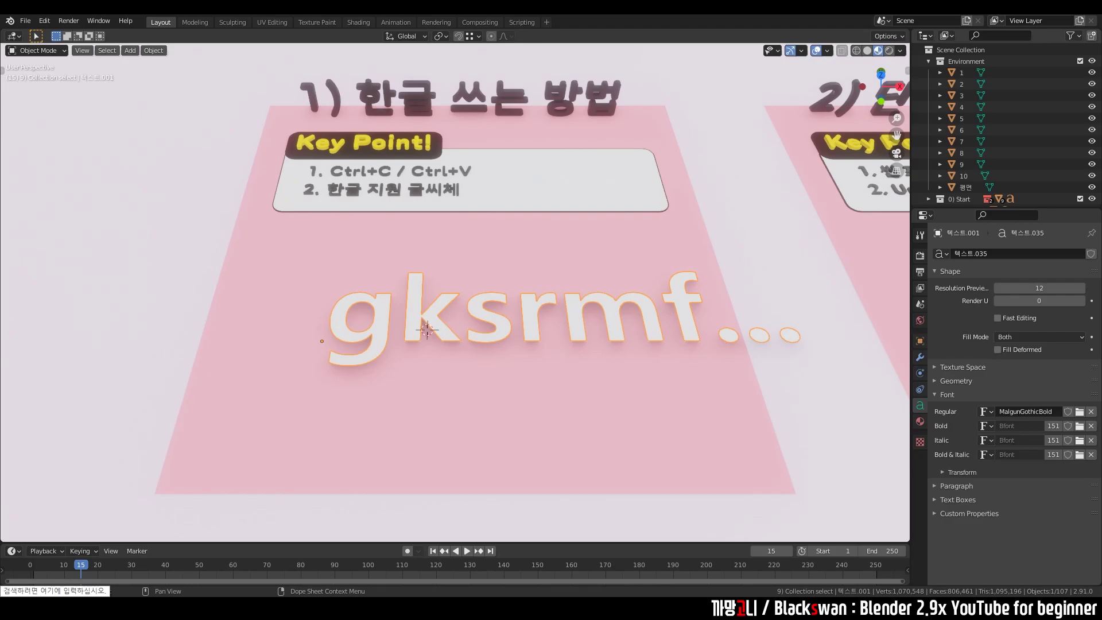
pyautogui.click(57, 590)
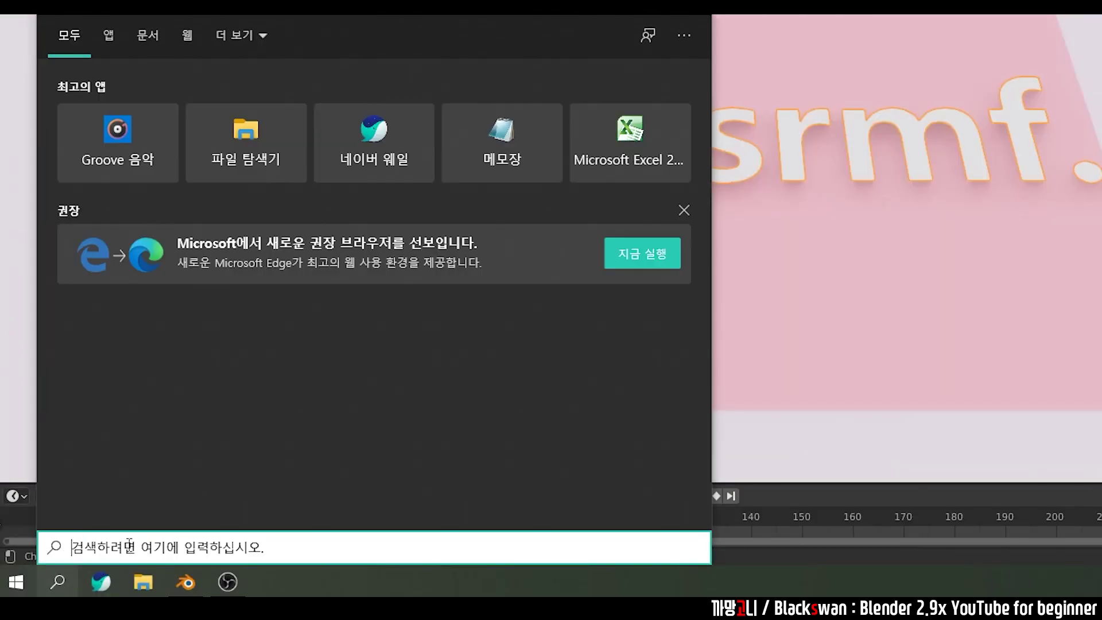
# Step: Type 한글이 안써져요 in Windows Search, select the whole phrase, then reselect the Blender text
pyautogui.write('한글이 안써져')
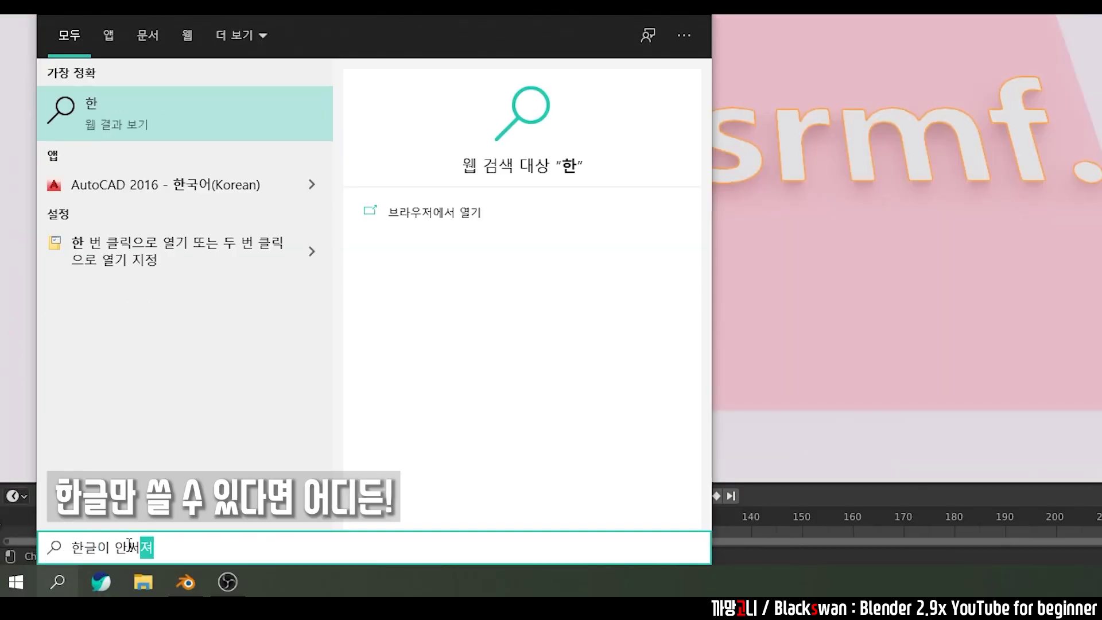
pyautogui.write('요')
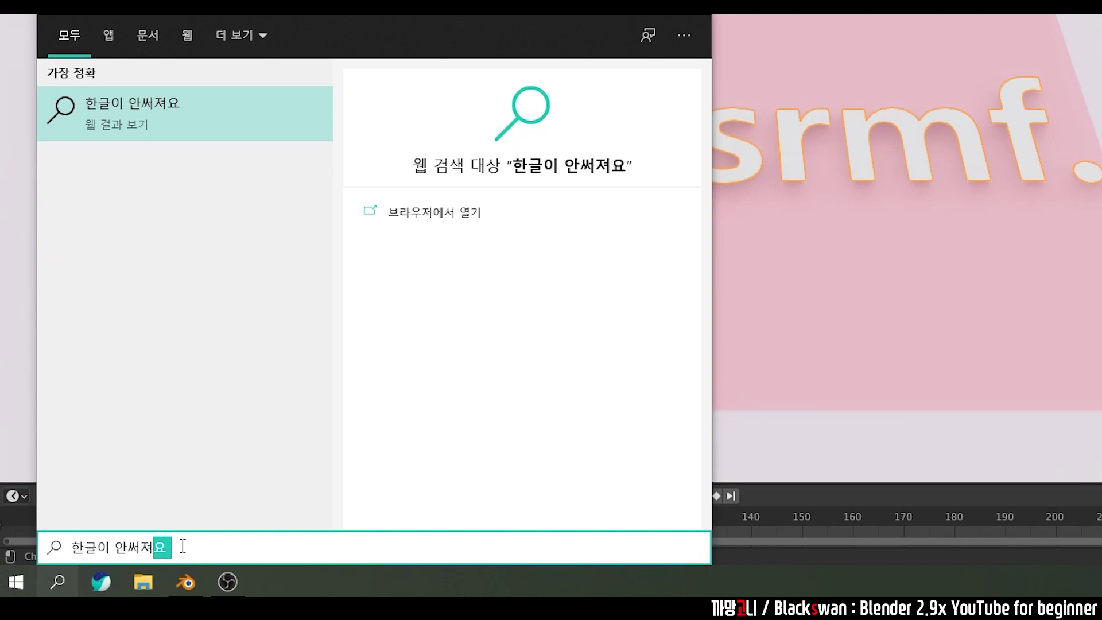
pyautogui.doubleClick(148, 552)
pyautogui.moveTo(113, 548); pyautogui.dragTo(75, 552)
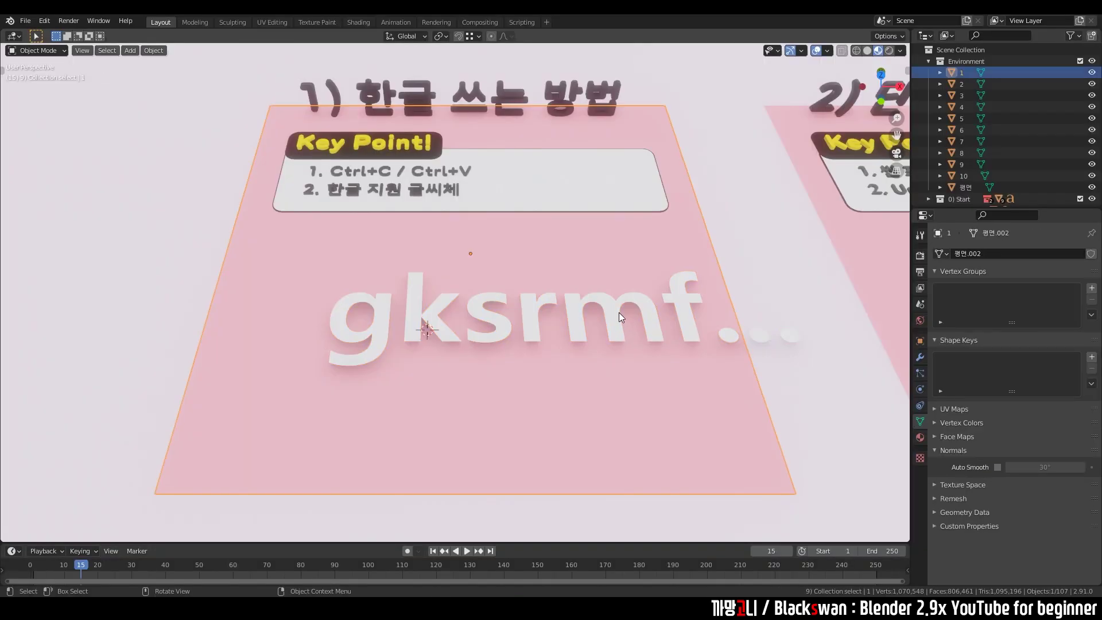
pyautogui.click(618, 312)
# Step: Replace the gksrmf text with the pasted Korean phrase 한글이 안써져요
pyautogui.press('Tab')
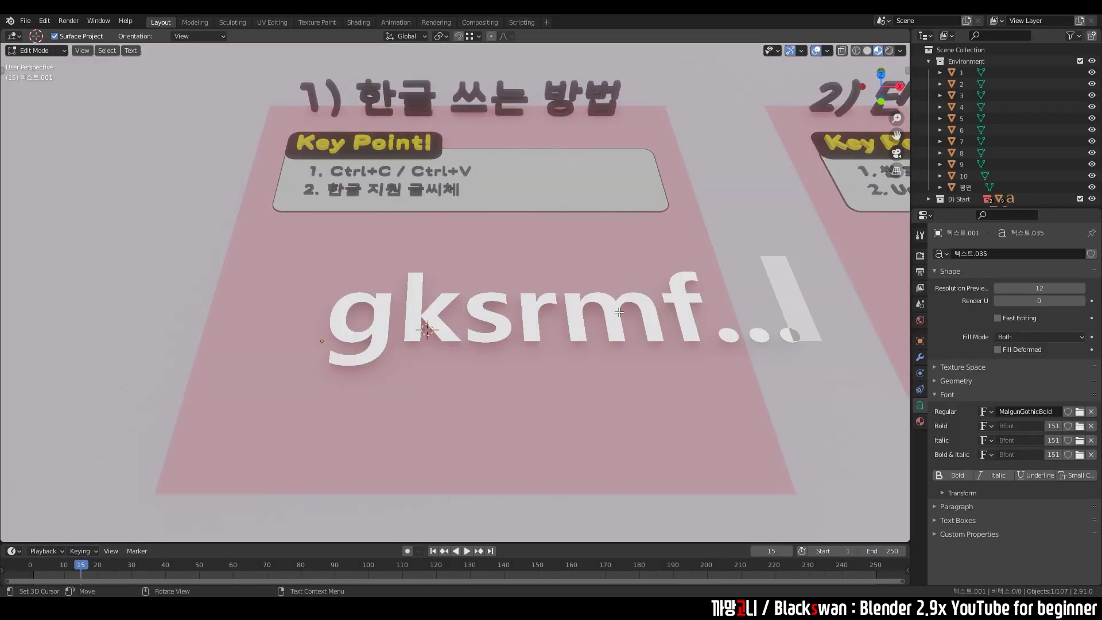
pyautogui.press('BackSpace')
pyautogui.press('BackSpace')
pyautogui.press('BackSpace')
pyautogui.press('BackSpace')
pyautogui.hotkey('ctrl', 'v')
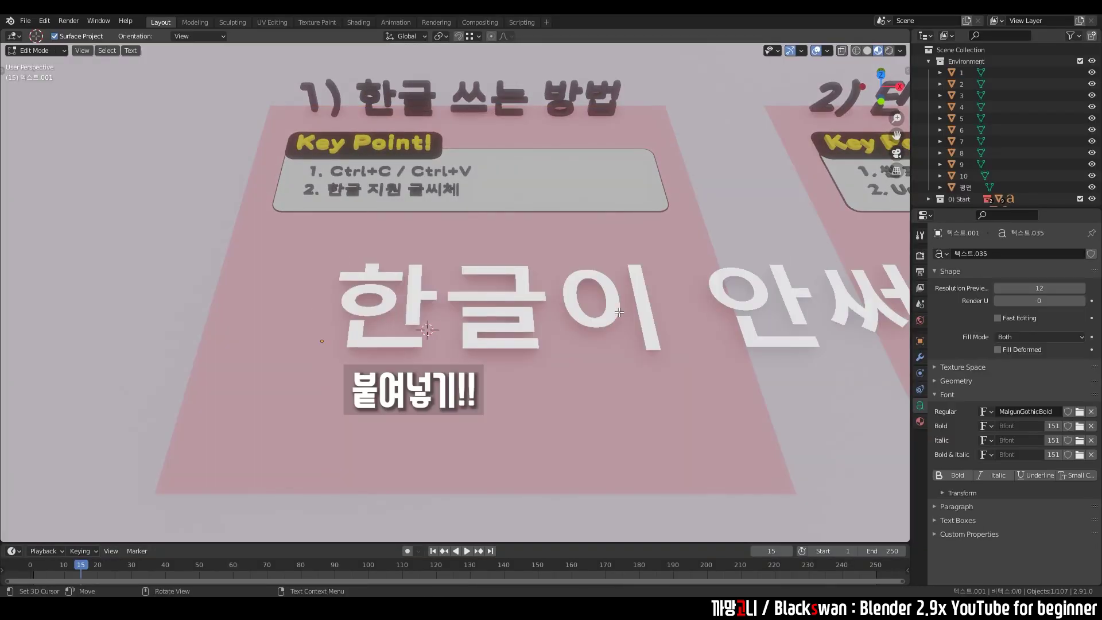
pyautogui.press('Tab')
# Step: Shrink the Korean text, lower it onto the card, and deselect it
pyautogui.press('s')
pyautogui.click(529, 346)
pyautogui.press('g')
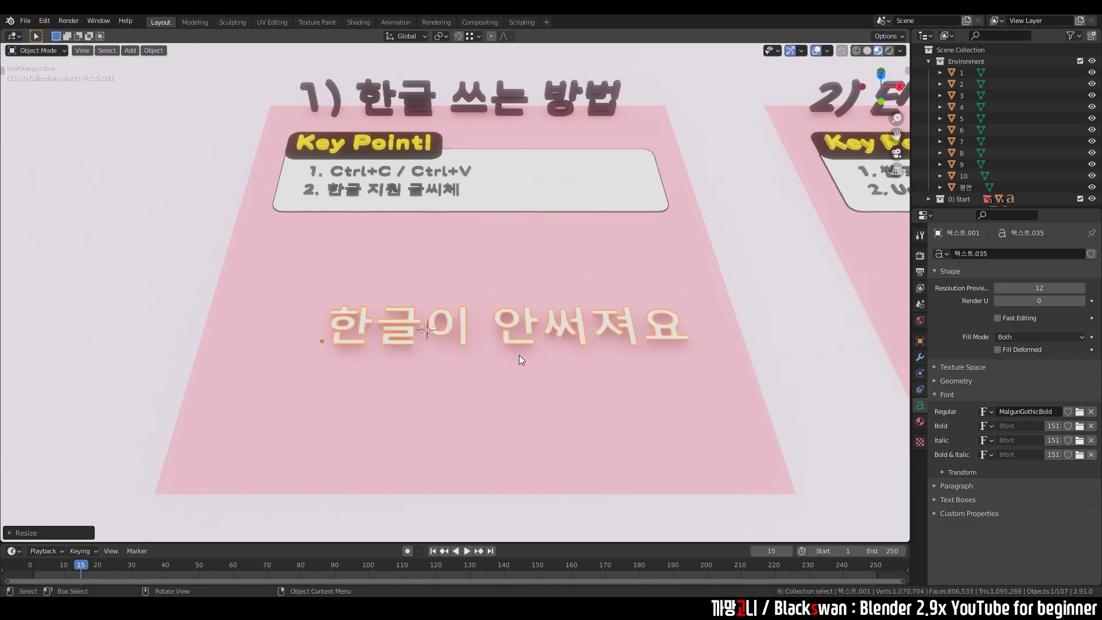
pyautogui.hotkey('shift', 'z')
pyautogui.click(634, 350)
pyautogui.click(641, 371)
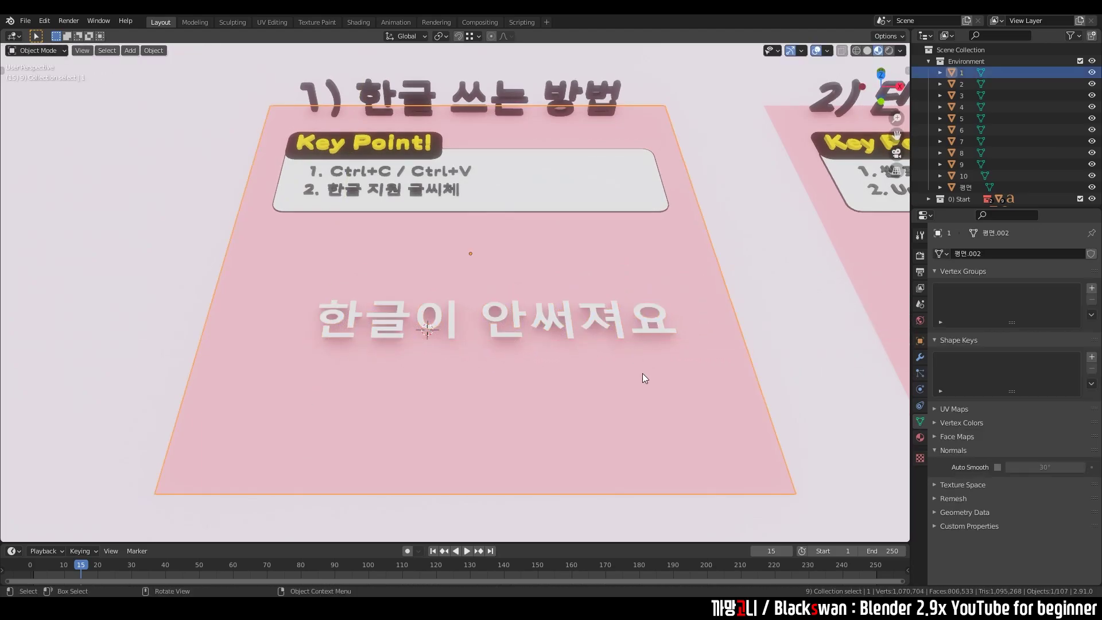
pyautogui.click(621, 320)
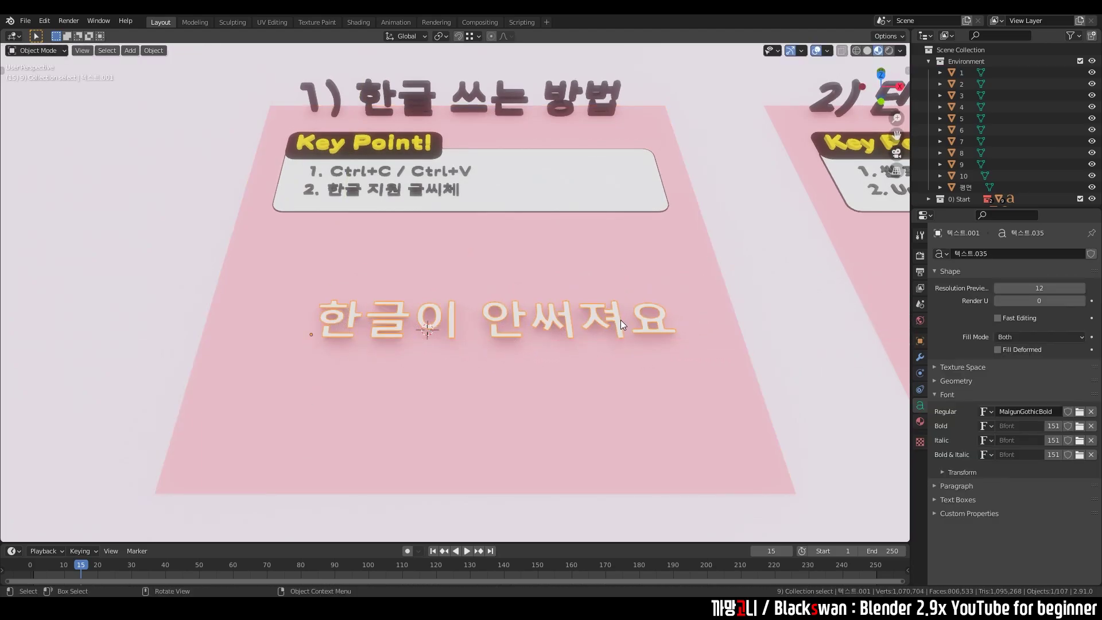
pyautogui.click(800, 348)
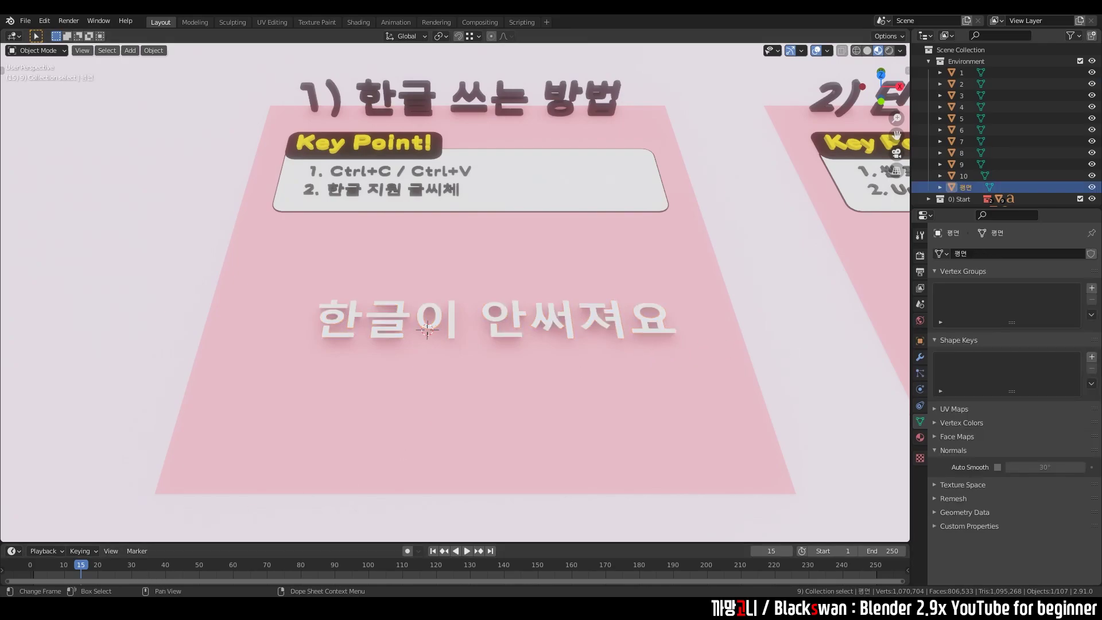
pyautogui.press('super')
# Step: In Notepad, type the Korean lines starting 한글로 길게 쓰고 싶은데 and select them all
pyautogui.click(216, 545)
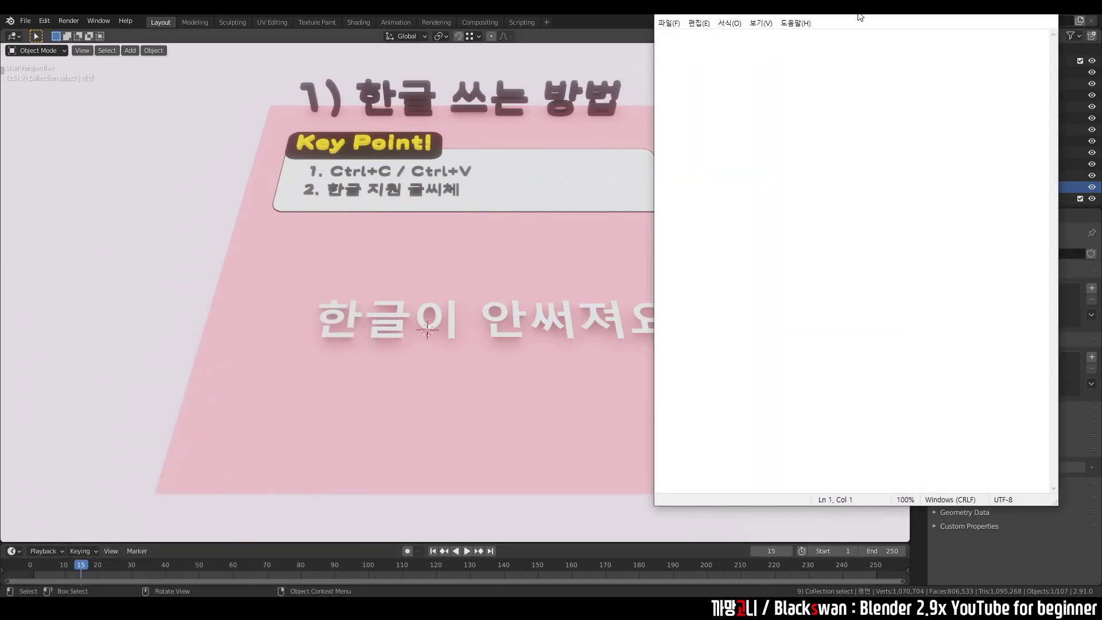
pyautogui.moveTo(794, 32); pyautogui.dragTo(584, 74)
pyautogui.write('한')
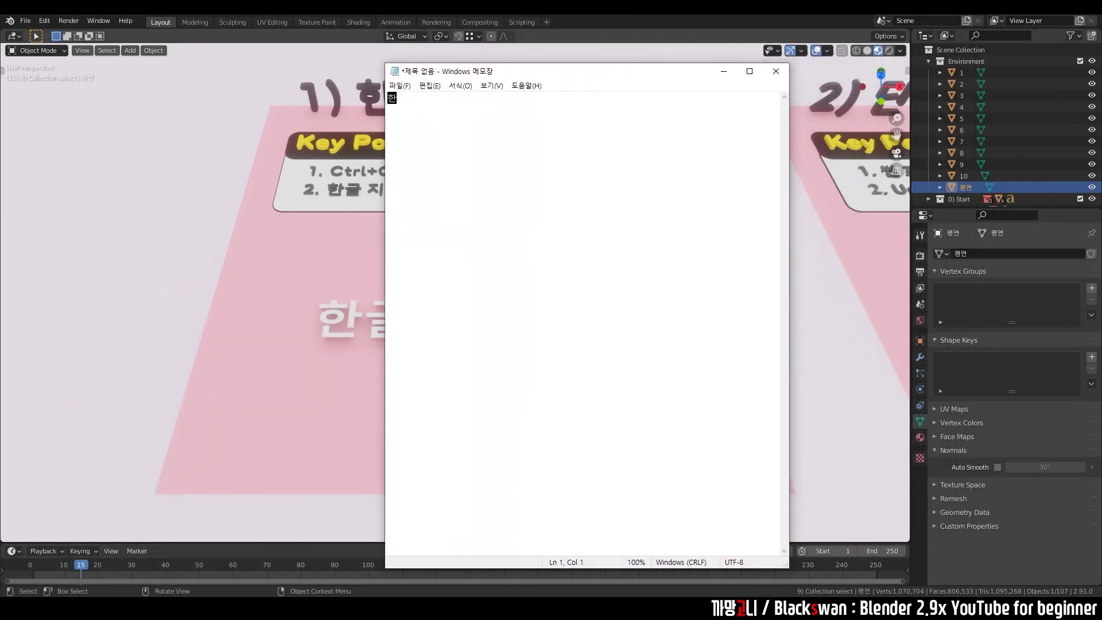
pyautogui.write('글로 길게 쓰고 싶은데')
pyautogui.press('Return')
pyautogui.write('이거 너무')
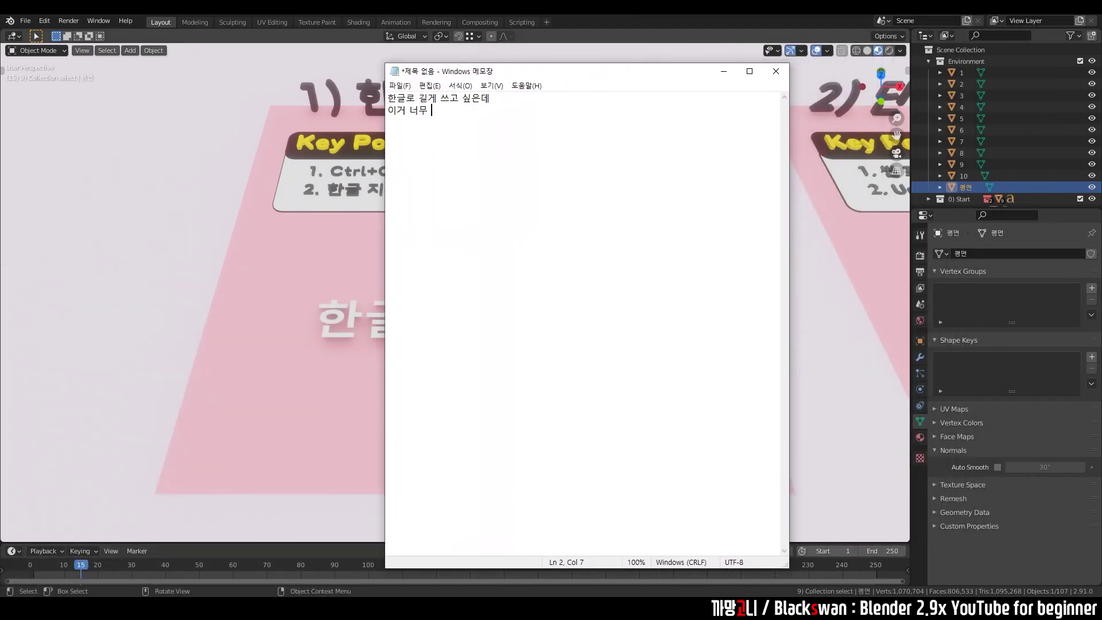
pyautogui.write(' 불편한뎅')
pyautogui.write('렌더에서 한ㄱ')
pyautogui.write('해주나요 ㅠ')
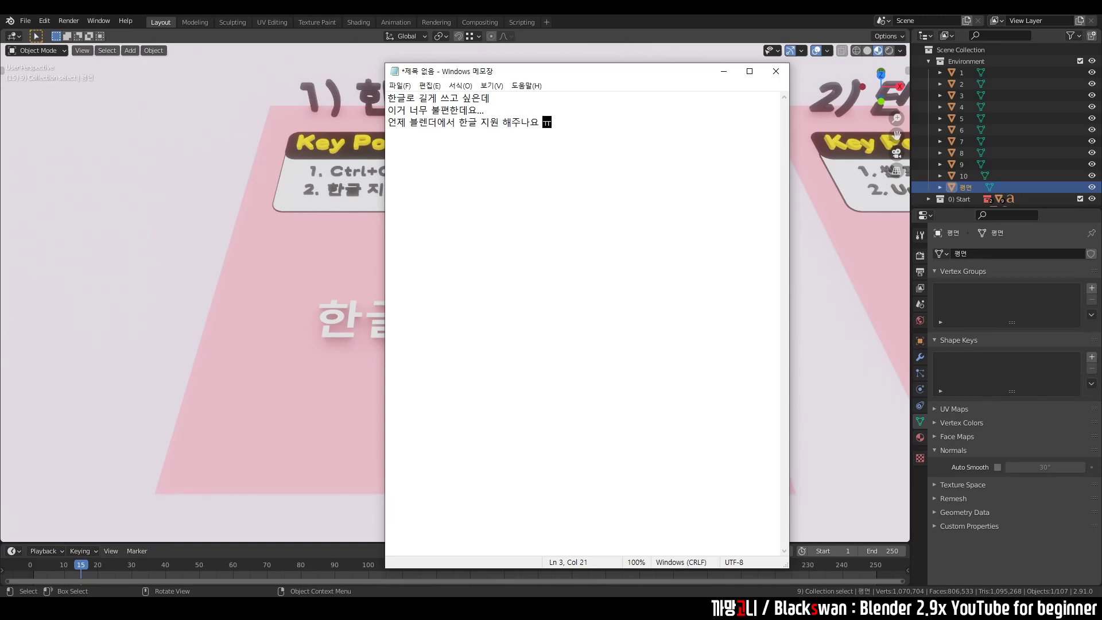
pyautogui.moveTo(553, 122); pyautogui.dragTo(378, 83)
# Step: Copy the Notepad lines and paste them over the card's 한글이 안써져요 text
pyautogui.hotkey('ctrl', 'c')
pyautogui.hotkey('alt', 'Tab')
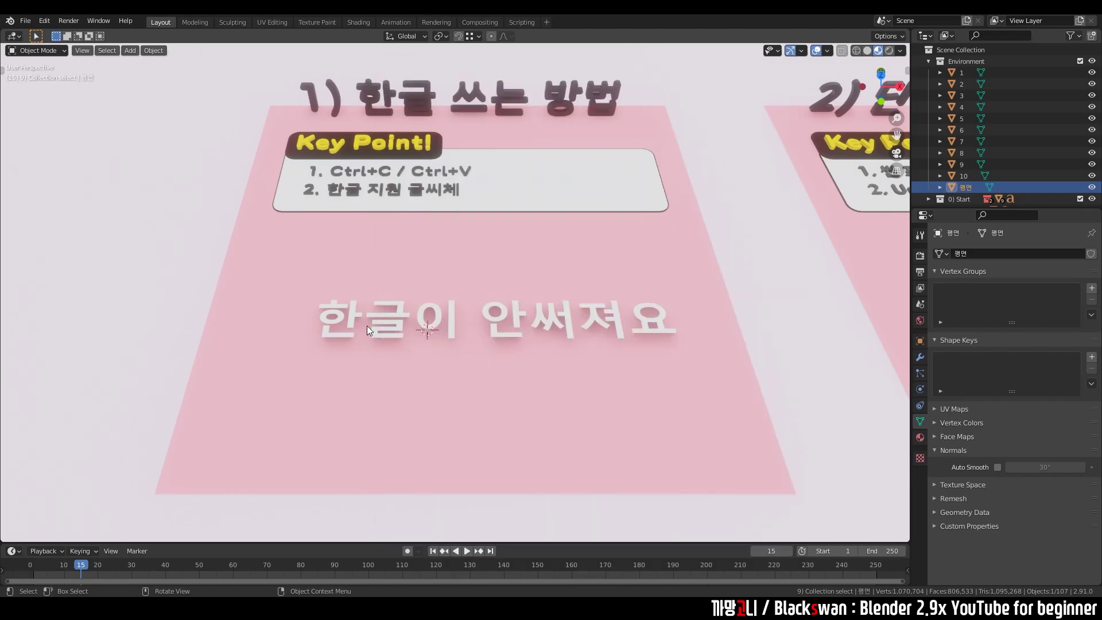
pyautogui.click(378, 325)
pyautogui.press('Tab')
pyautogui.press('BackSpace')
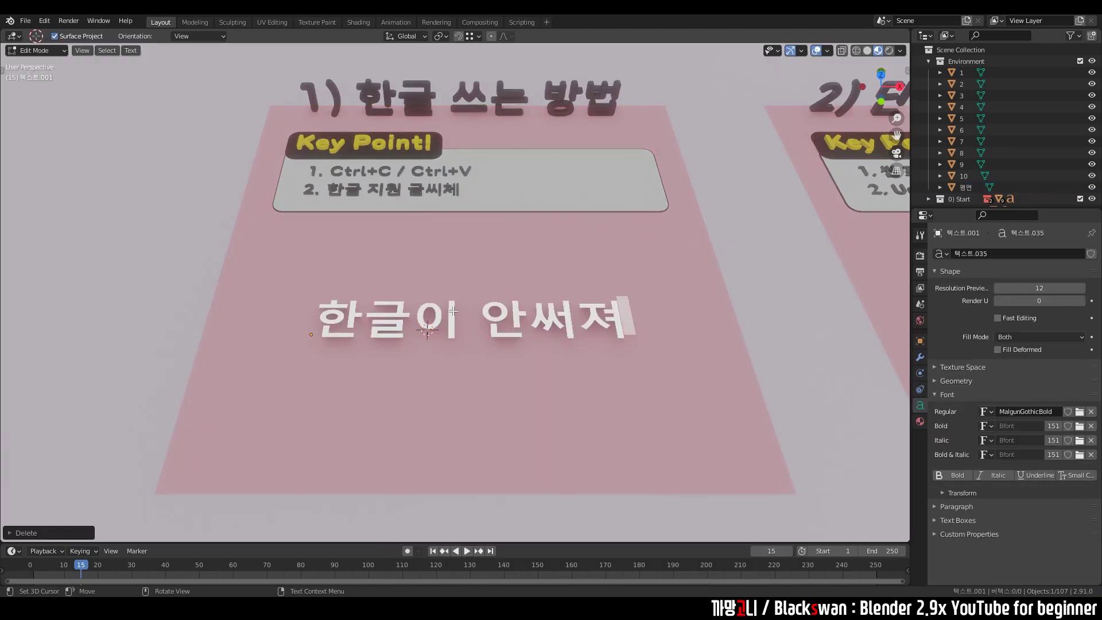
pyautogui.press('BackSpace')
pyautogui.press('BackSpace')
pyautogui.press('BackSpace')
pyautogui.hotkey('ctrl', 'v')
pyautogui.press('Tab')
# Step: In top view, shrink the Korean text and move it up under the Key Point box
pyautogui.press('KP_7')
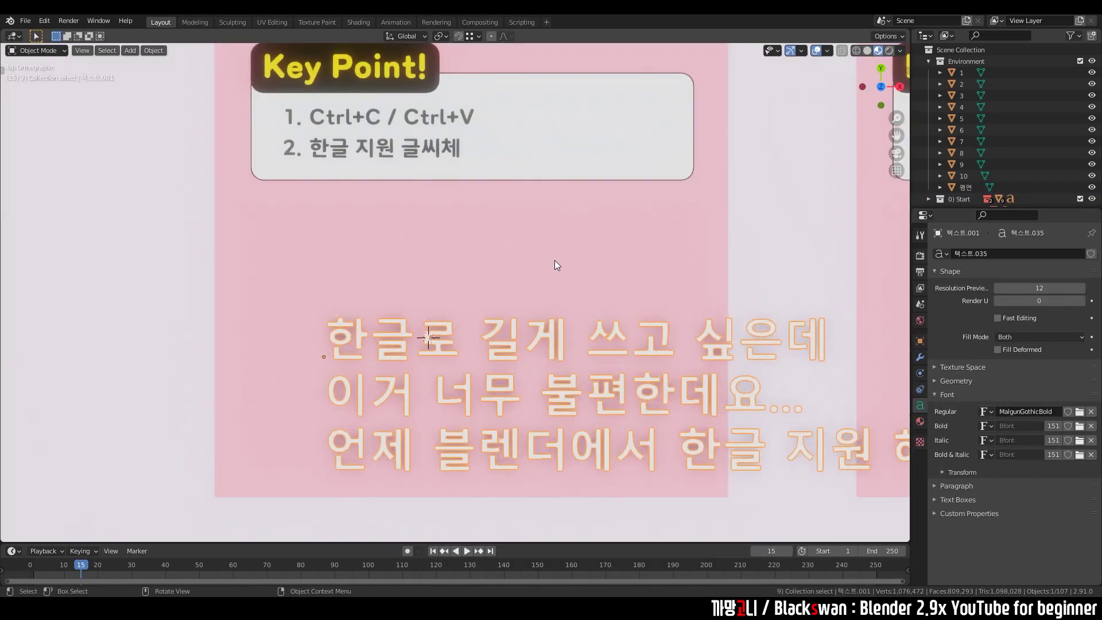
pyautogui.scroll(-3, 555, 260)
pyautogui.press('s')
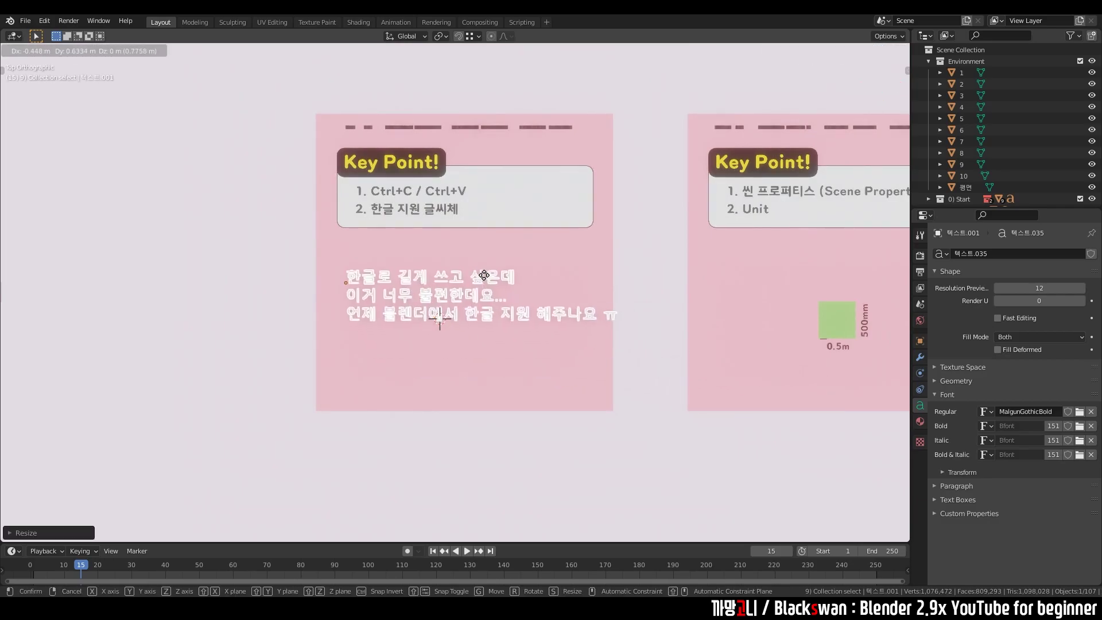
pyautogui.click(597, 275)
pyautogui.press('g')
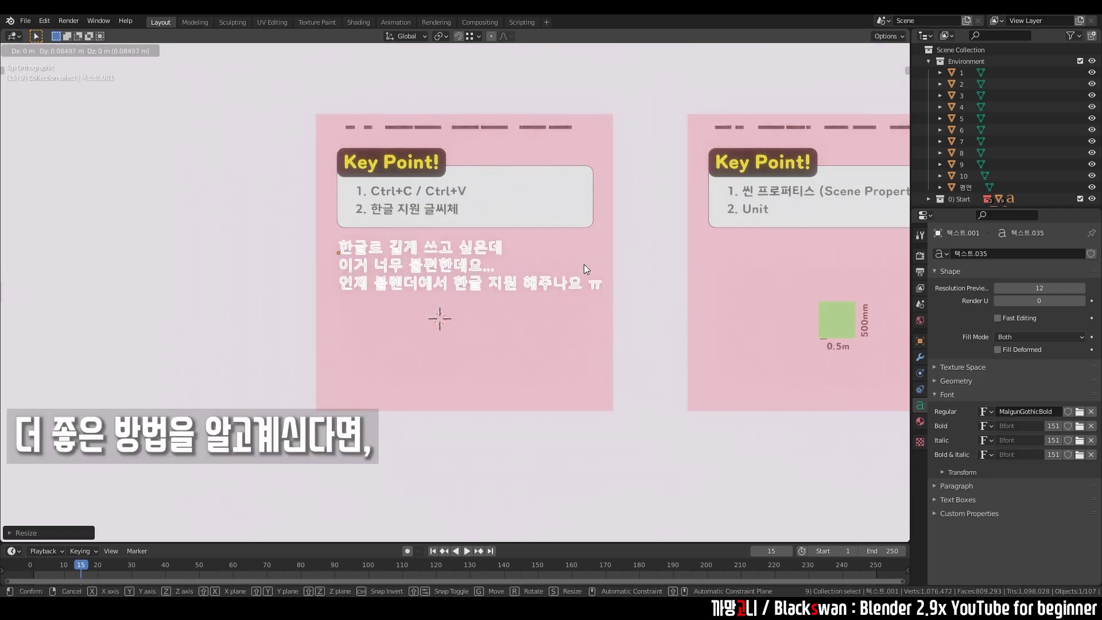
pyautogui.click(583, 265)
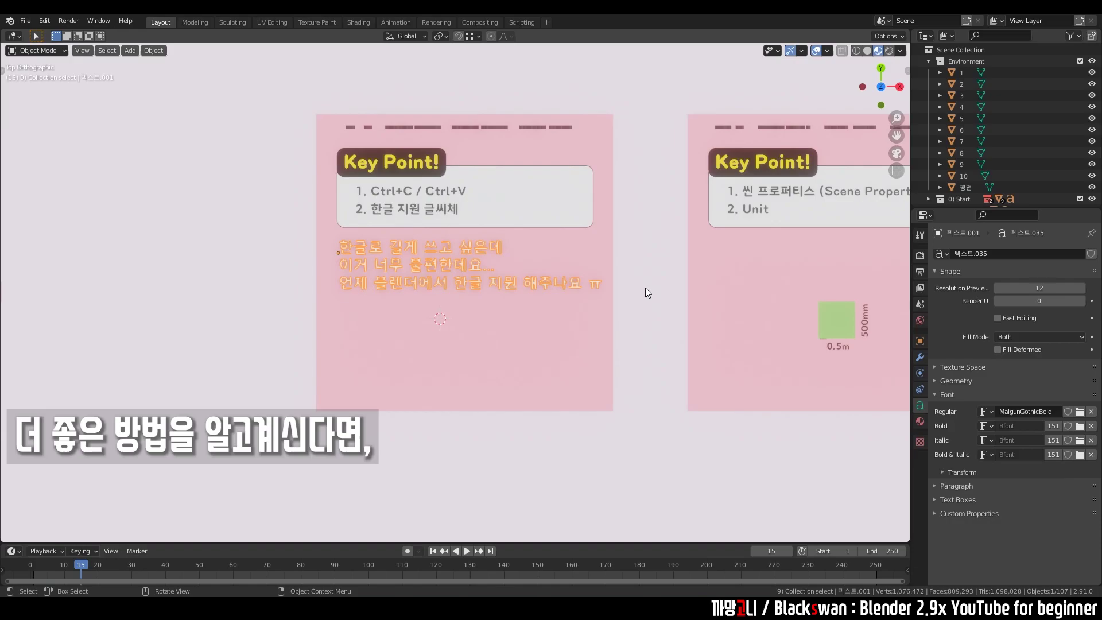
pyautogui.click(591, 330)
pyautogui.scroll(4, 577, 342)
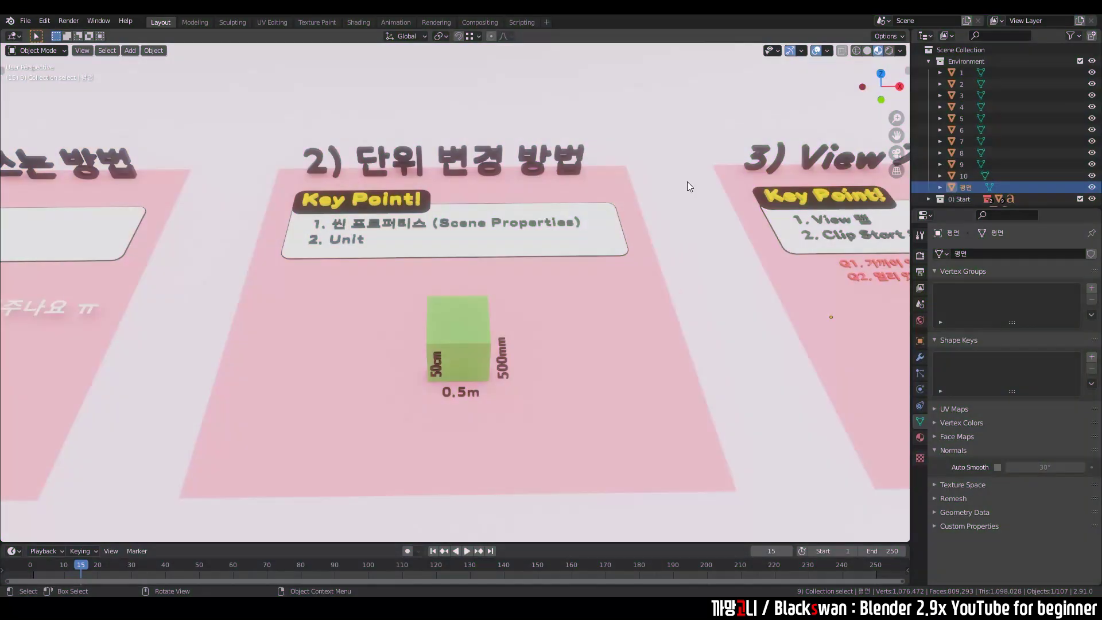
# Step: Zoom in on the 2) 단위 변경 방법 card and show the Render properties
pyautogui.scroll(1, 666, 191)
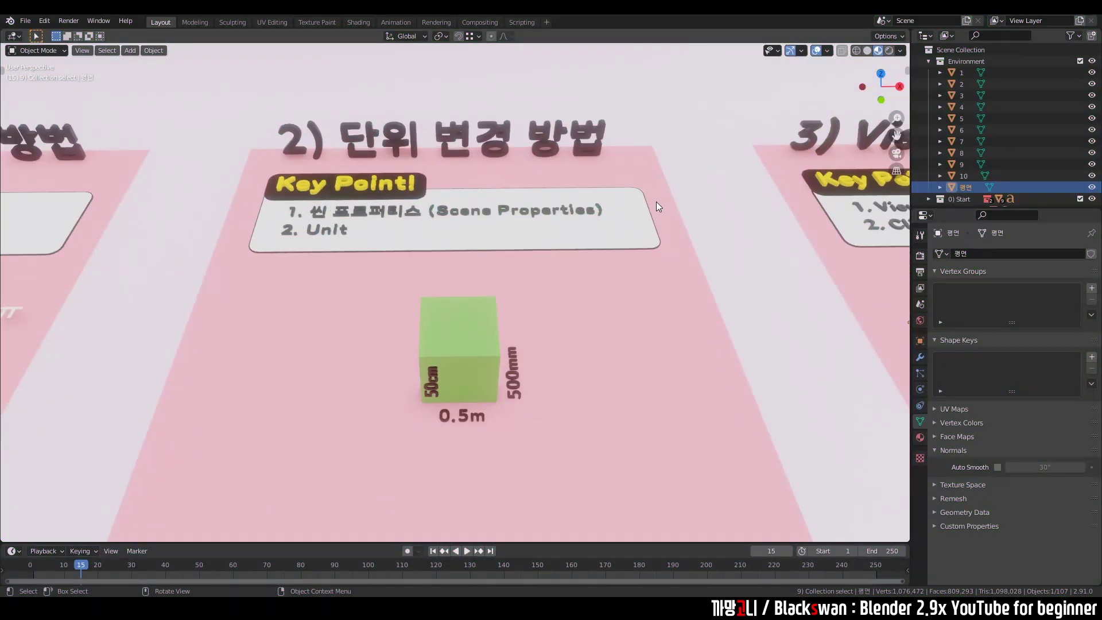
pyautogui.scroll(1, 599, 221)
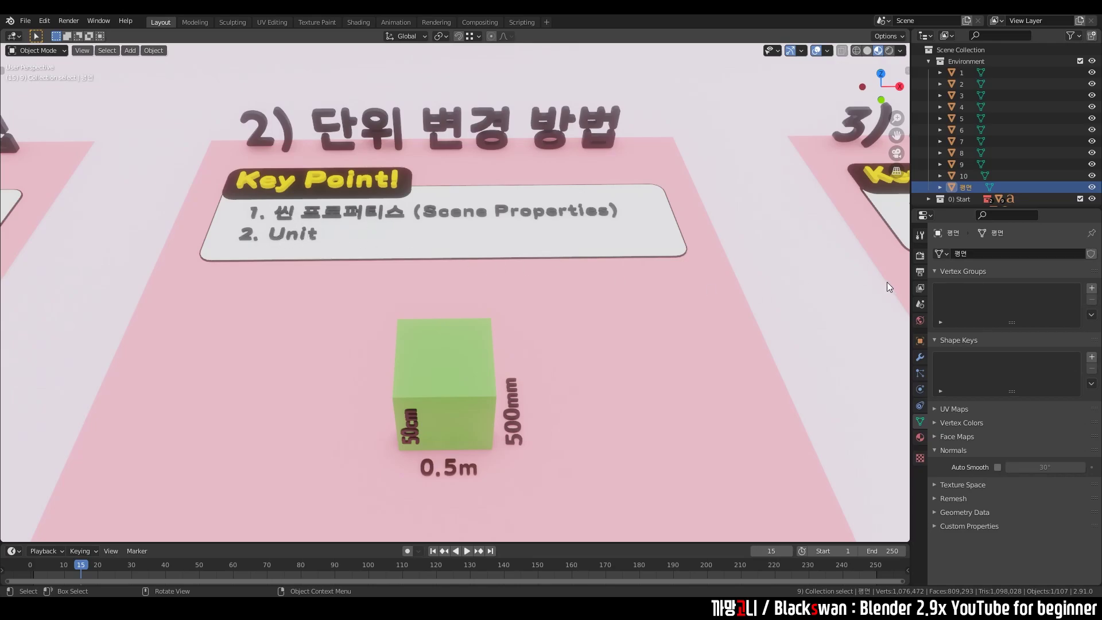
pyautogui.click(918, 257)
# Step: Show the 1920×1080 output settings, then the scene's Metric units with the Length unit list
pyautogui.click(920, 273)
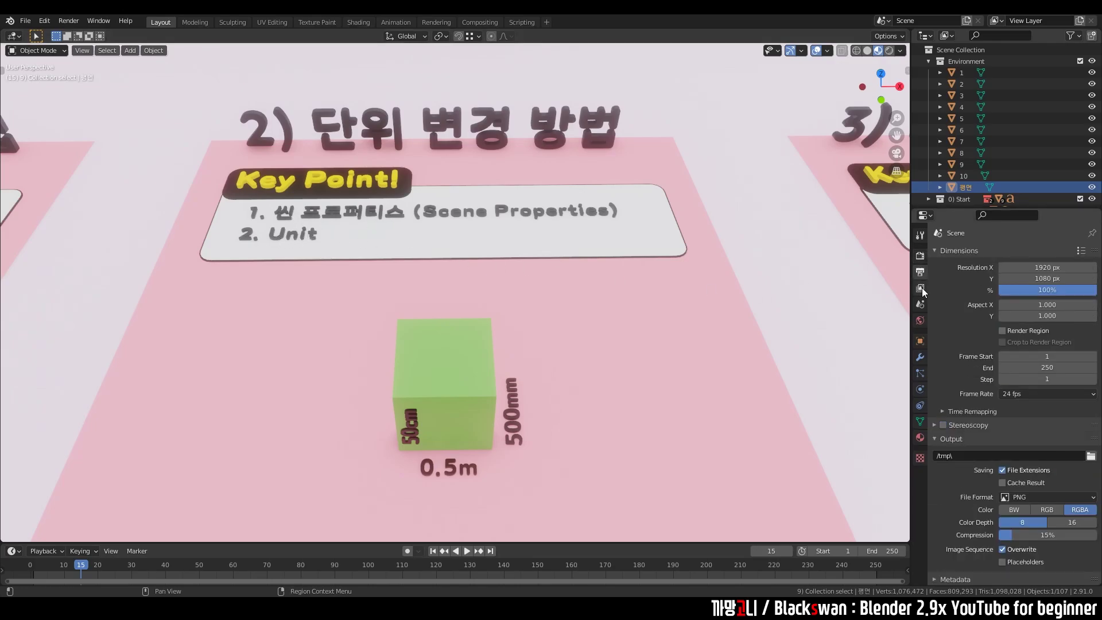
pyautogui.click(920, 304)
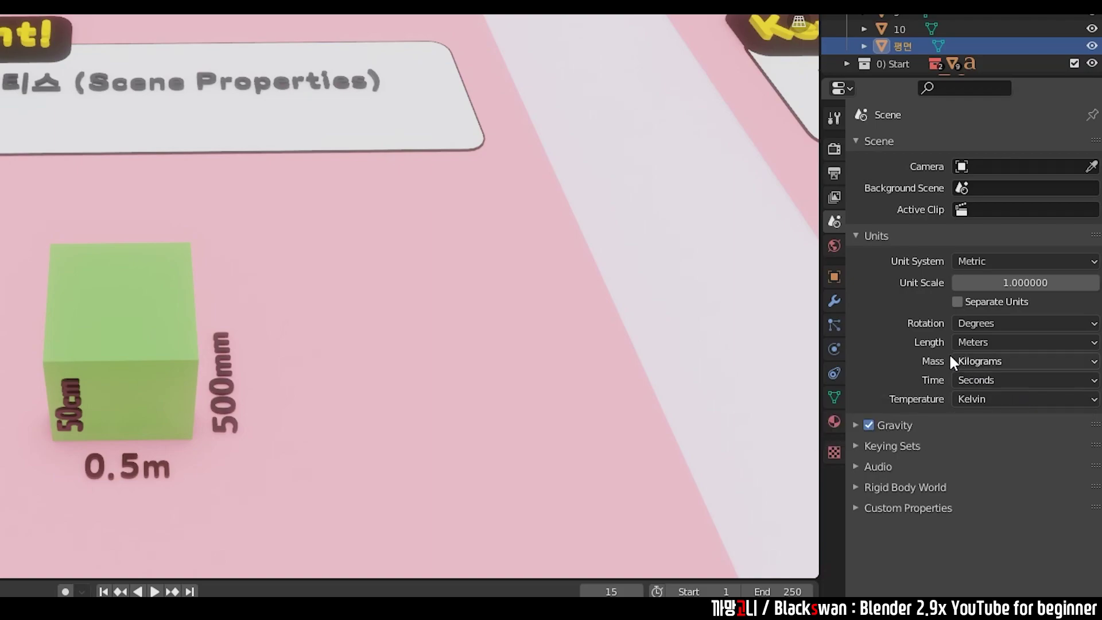
pyautogui.click(1013, 343)
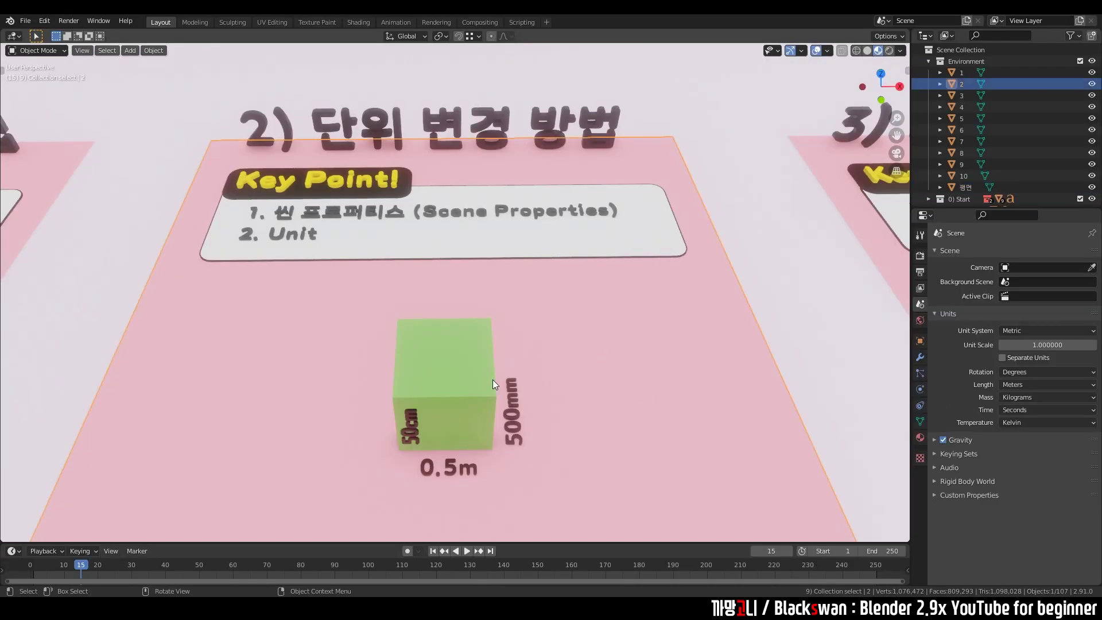
# Step: Show the green cube's 0.5 m dimensions and select the 0.5m, 50cm and 500mm labels
pyautogui.click(464, 372)
pyautogui.scroll(2, 534, 287)
pyautogui.scroll(3, 533, 287)
pyautogui.moveTo(534, 287); pyautogui.dragTo(532, 352, button='middle')
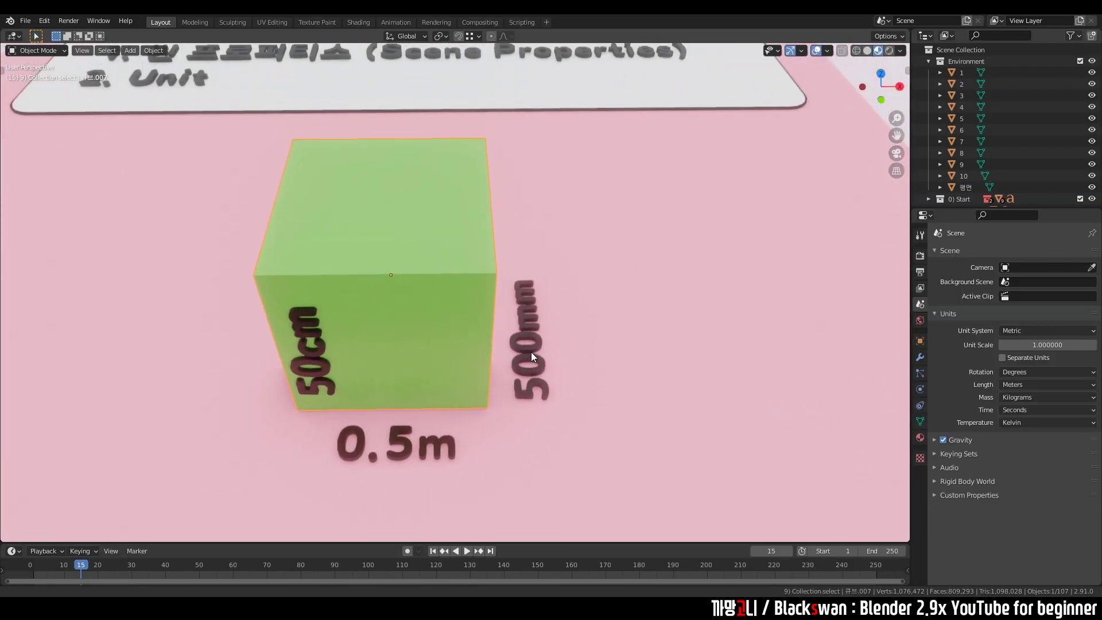
pyautogui.press('n')
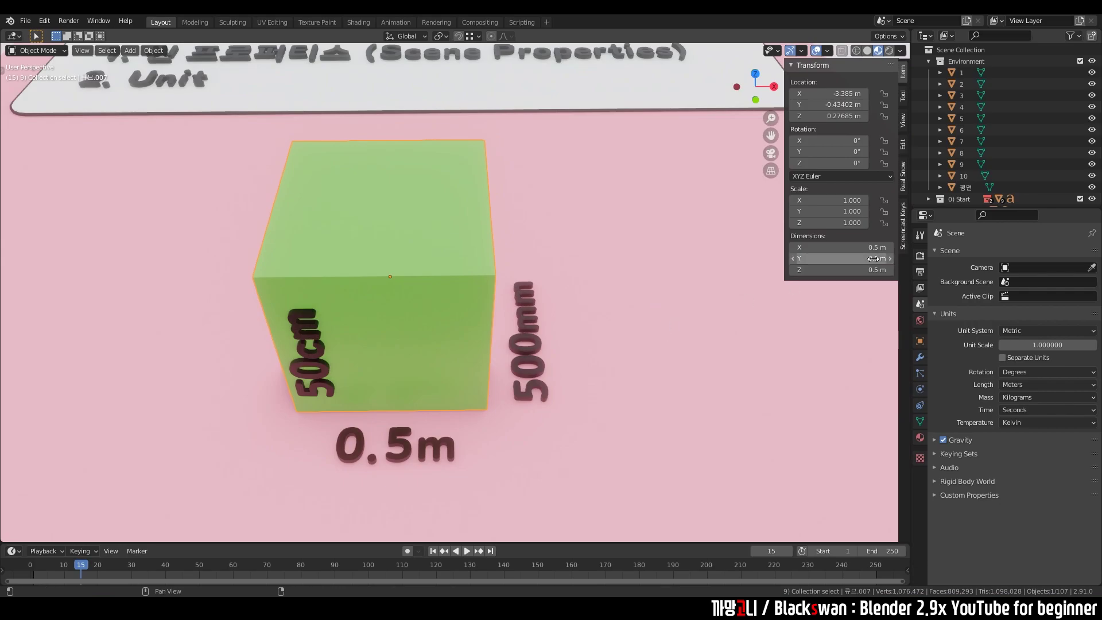
pyautogui.click(432, 444)
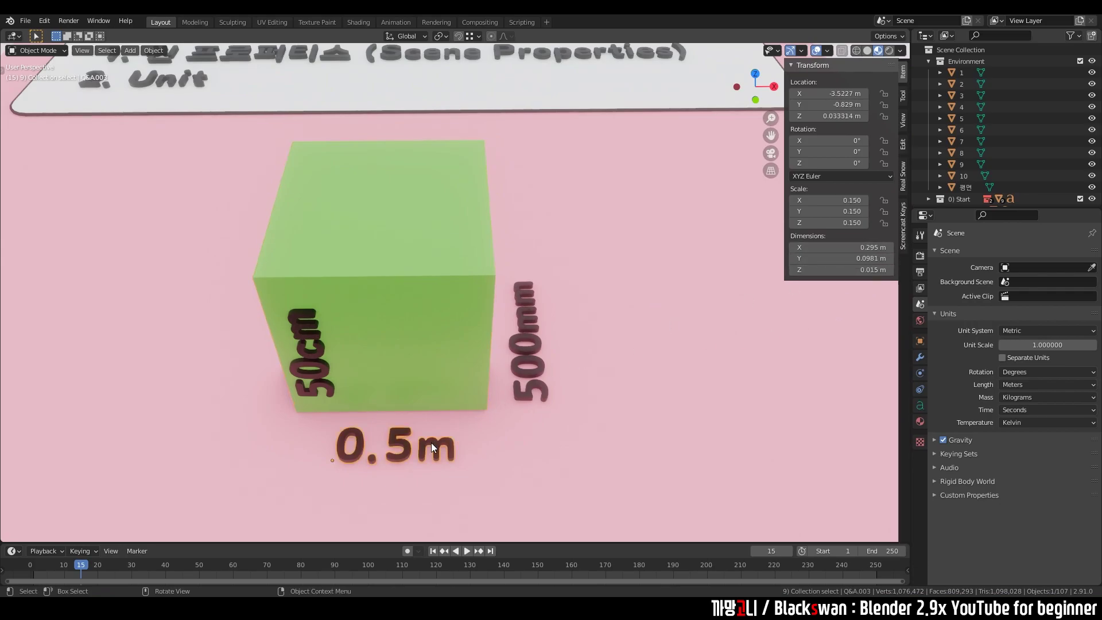
pyautogui.click(308, 325)
pyautogui.click(515, 339)
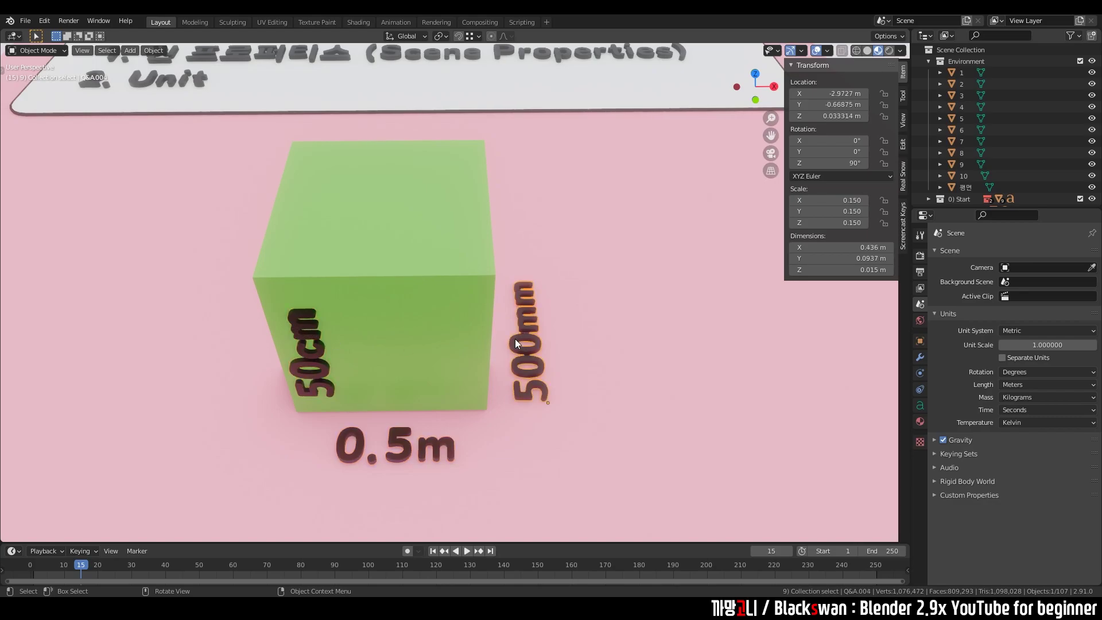
pyautogui.click(578, 334)
pyautogui.click(456, 318)
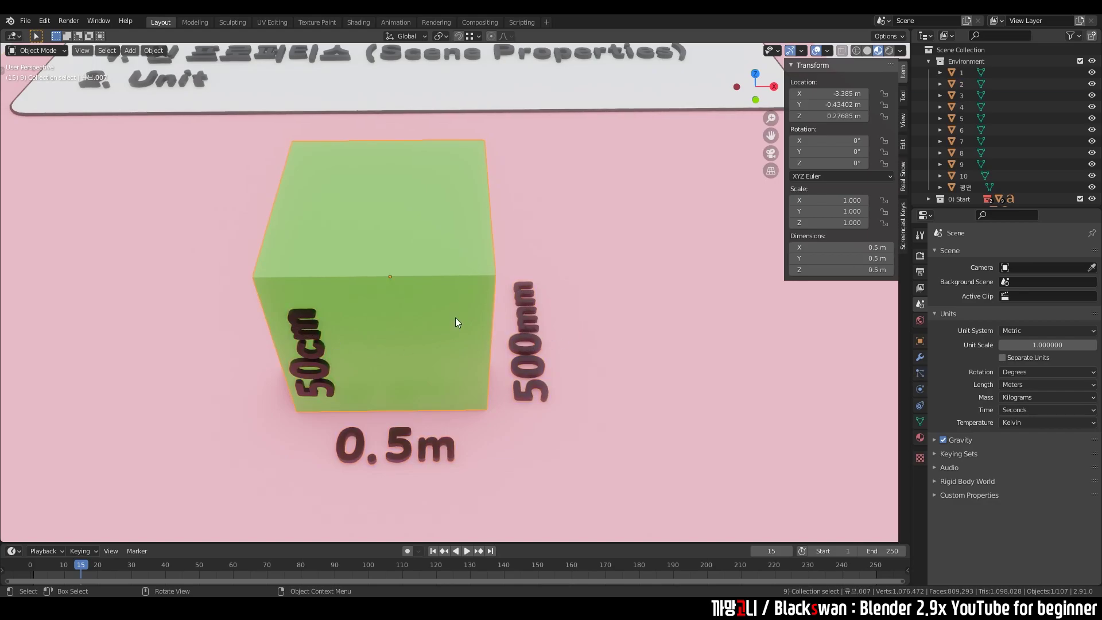
# Step: Change the length unit to Centimeters, then to Millimeters, so the cube reads 500 mm
pyautogui.click(1025, 386)
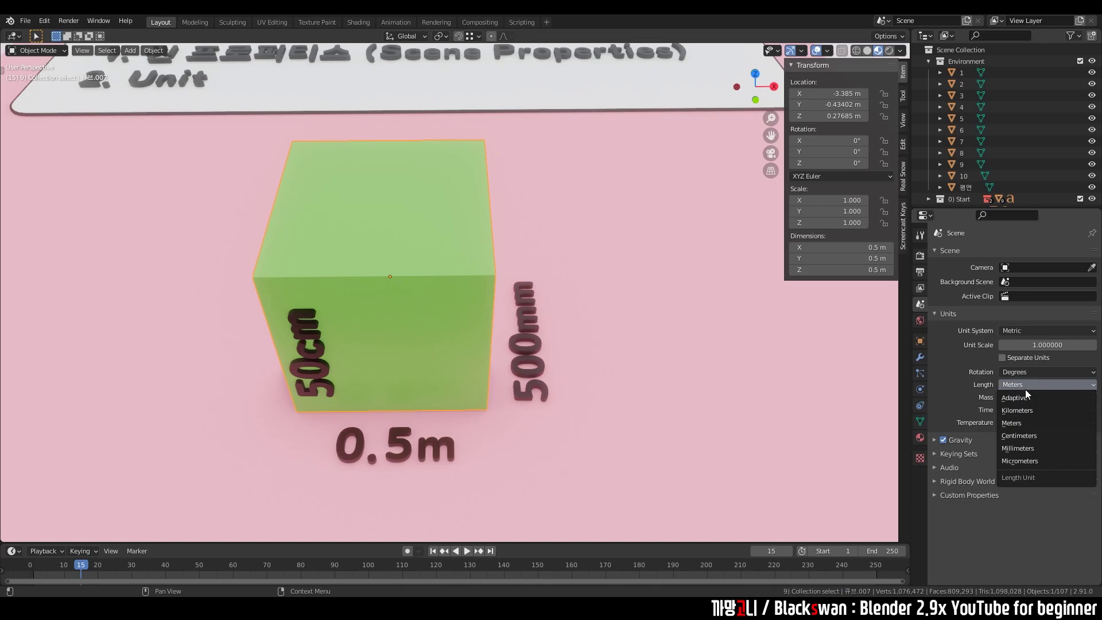
pyautogui.click(1028, 435)
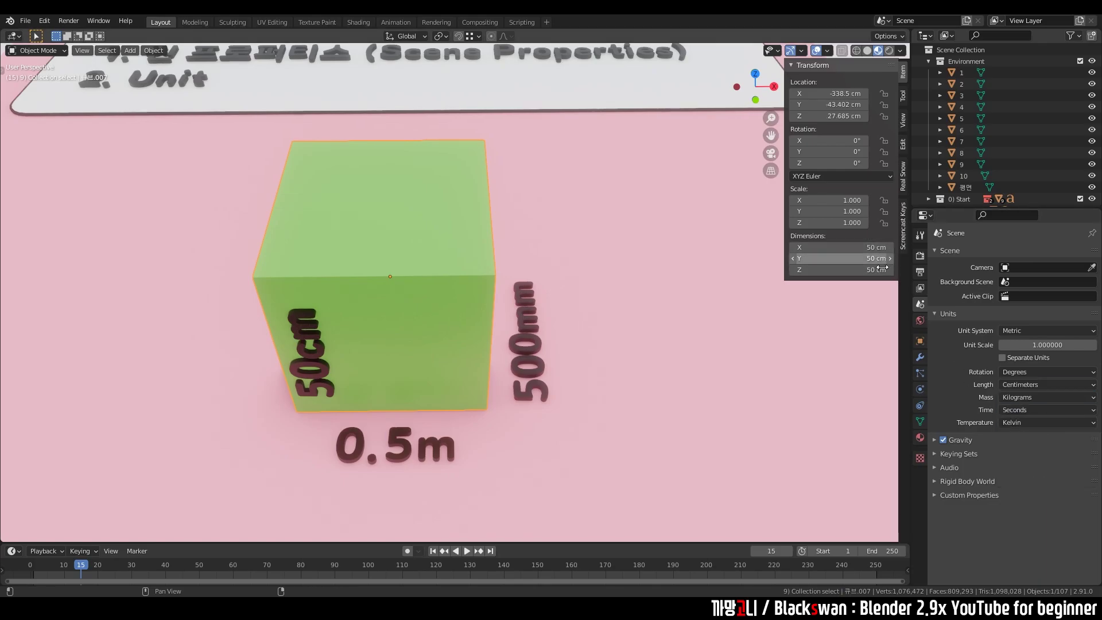
pyautogui.click(1022, 385)
pyautogui.click(1031, 448)
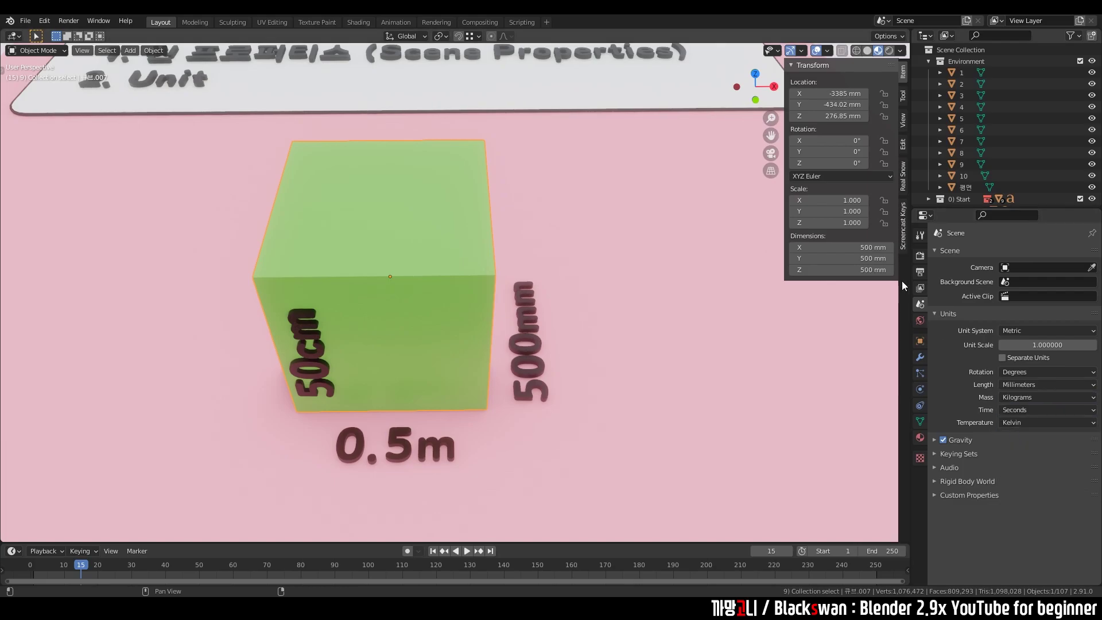
# Step: Select the pink plane 평면 and frame it in the viewport
pyautogui.click(584, 393)
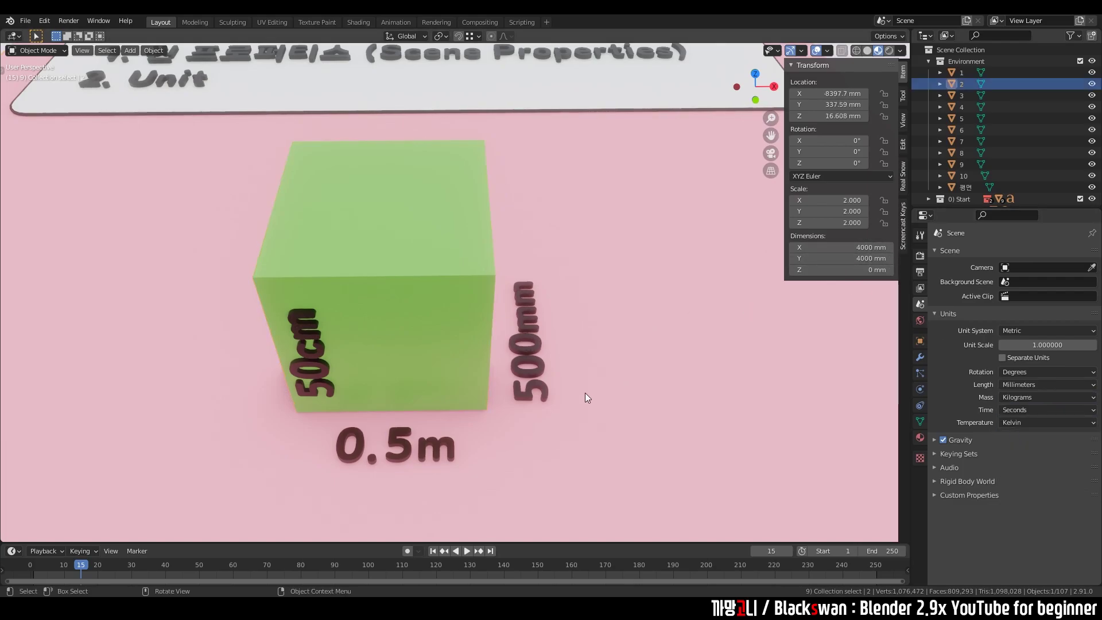
pyautogui.moveTo(584, 392); pyautogui.dragTo(561, 392, button='middle')
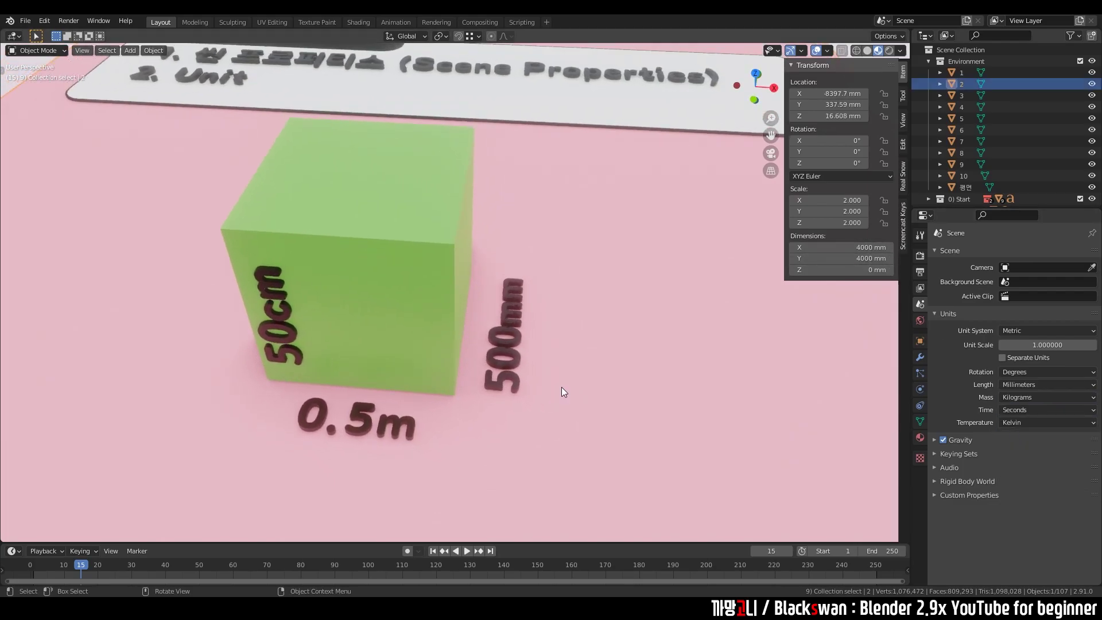
pyautogui.click(669, 332)
pyautogui.press('n')
pyautogui.press('KP_Decimal')
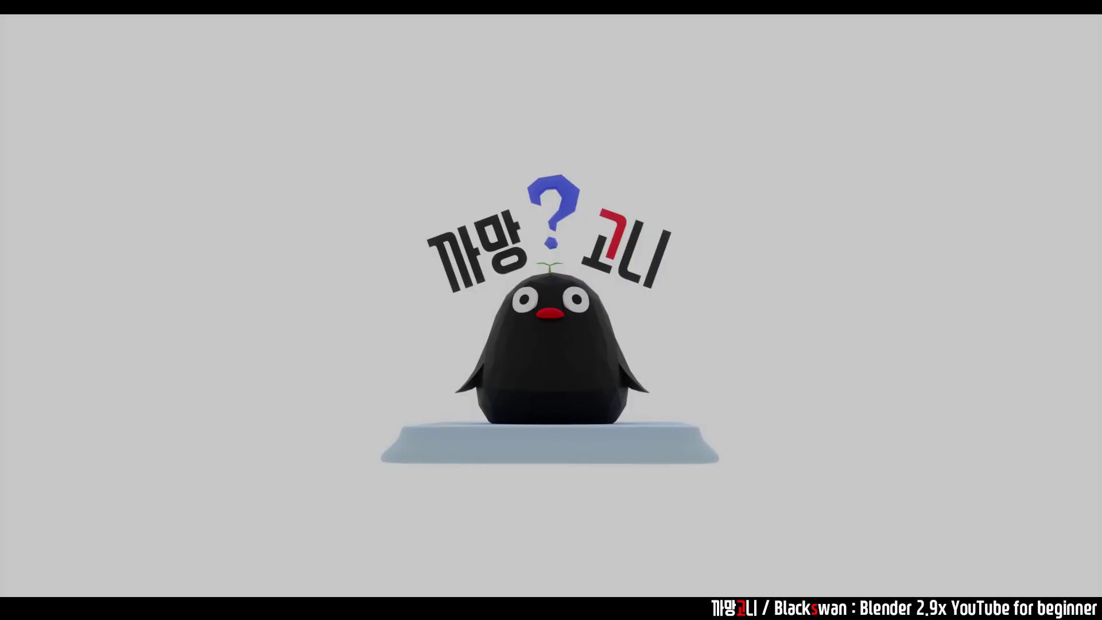
# Step: Zoom onto the 3) View 거리 설정 card in Top view with overlays hidden
pyautogui.scroll(2, 587, 329)
pyautogui.scroll(2, 577, 321)
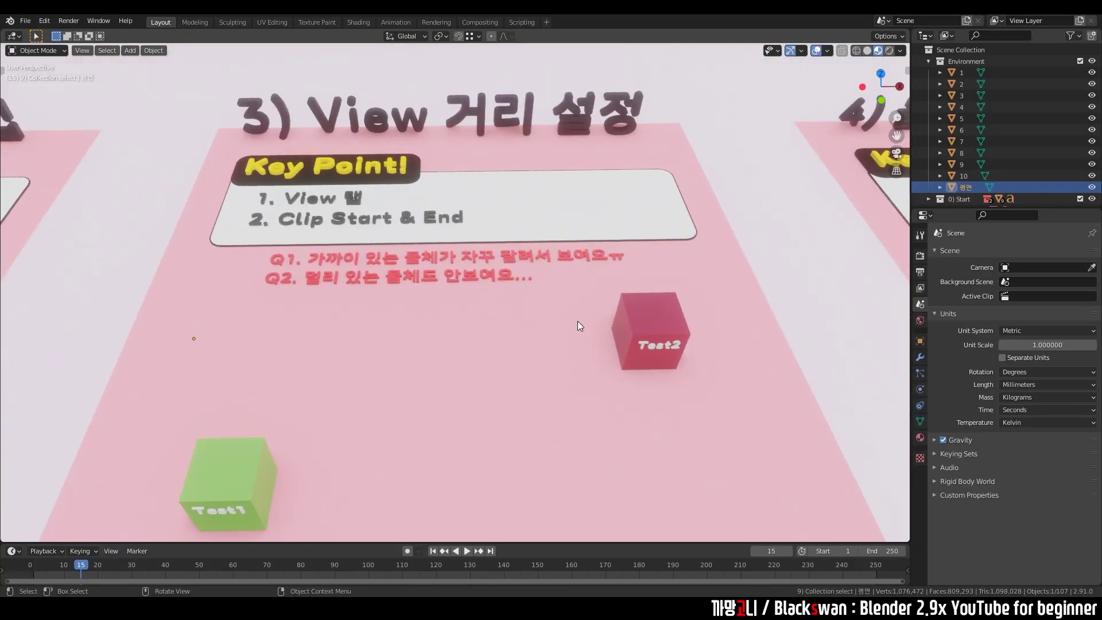
pyautogui.scroll(2, 570, 343)
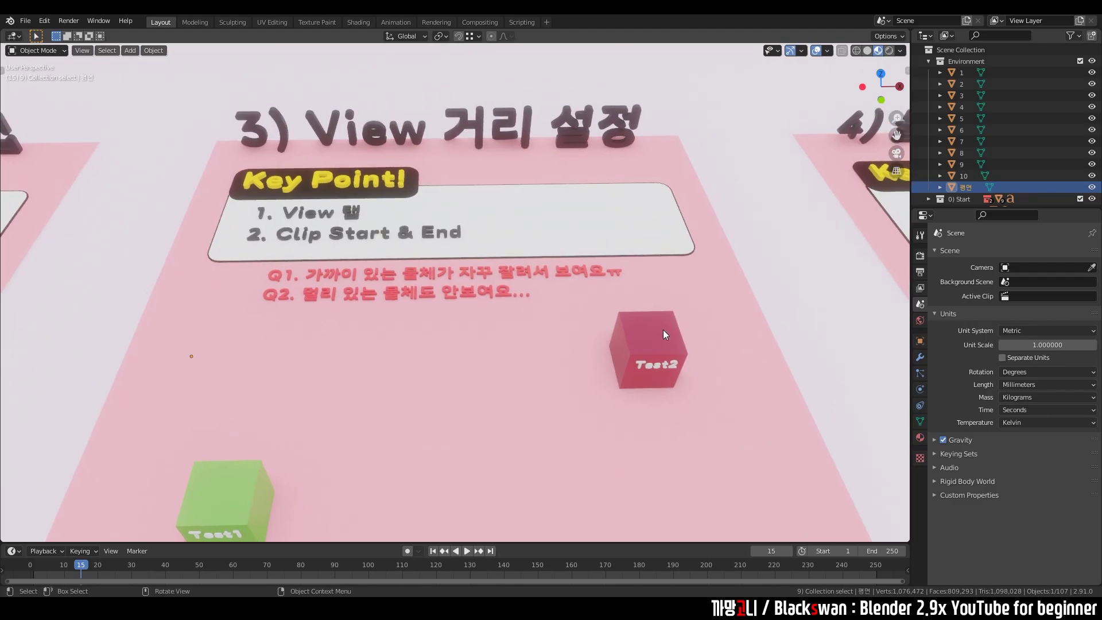
pyautogui.press('`')
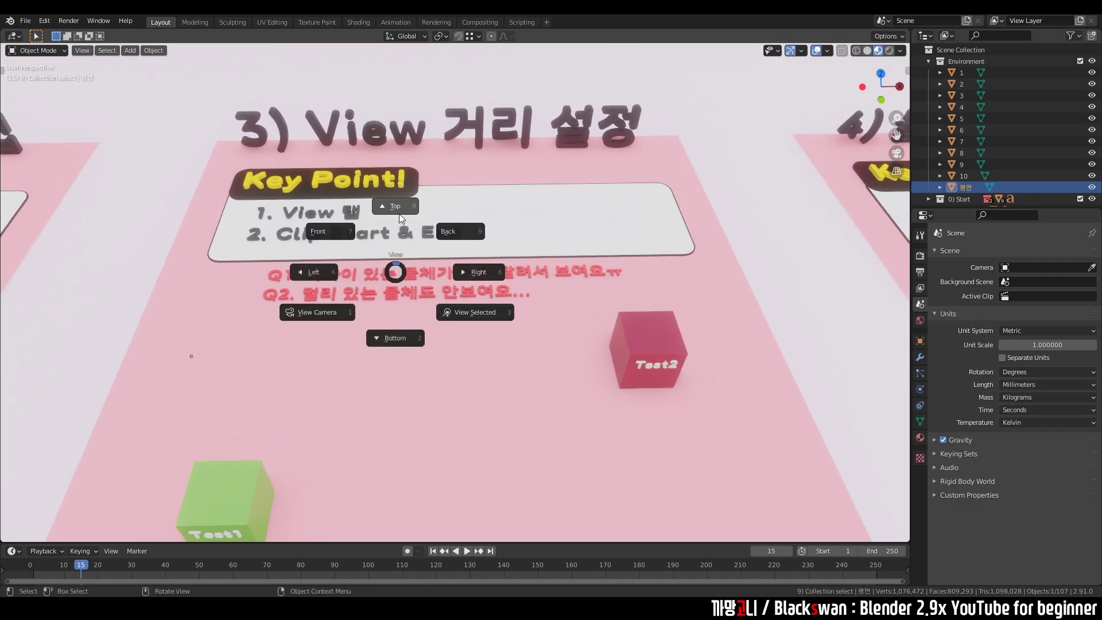
pyautogui.click(398, 214)
pyautogui.hotkey('shift', 'alt', 'z')
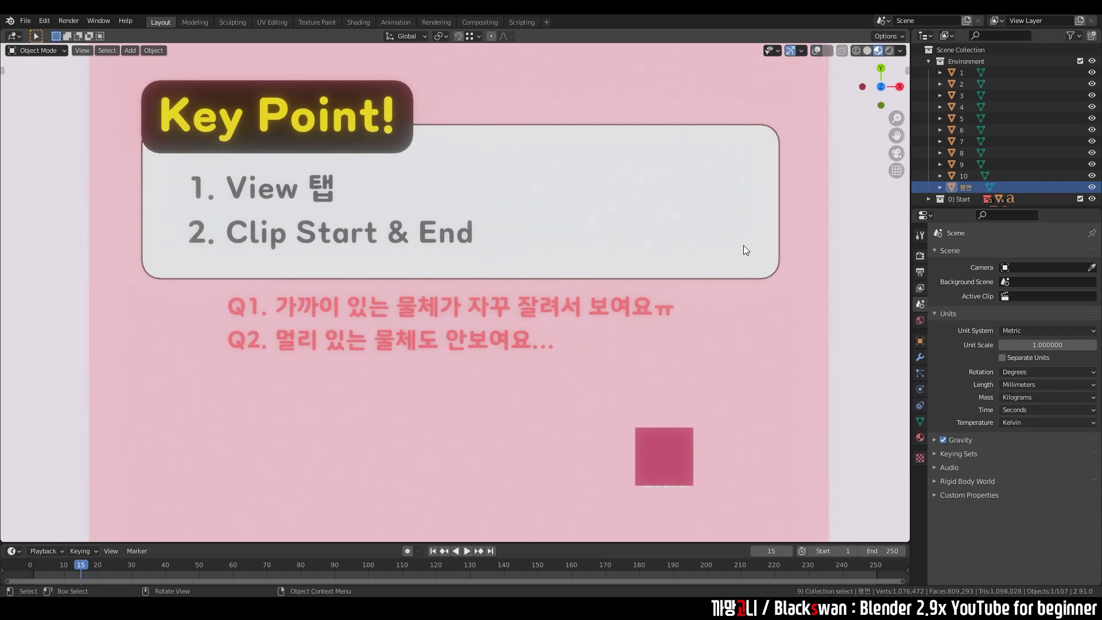
# Step: Show the sidebar's View clip settings and set the length unit to Meters
pyautogui.press('n')
pyautogui.click(901, 129)
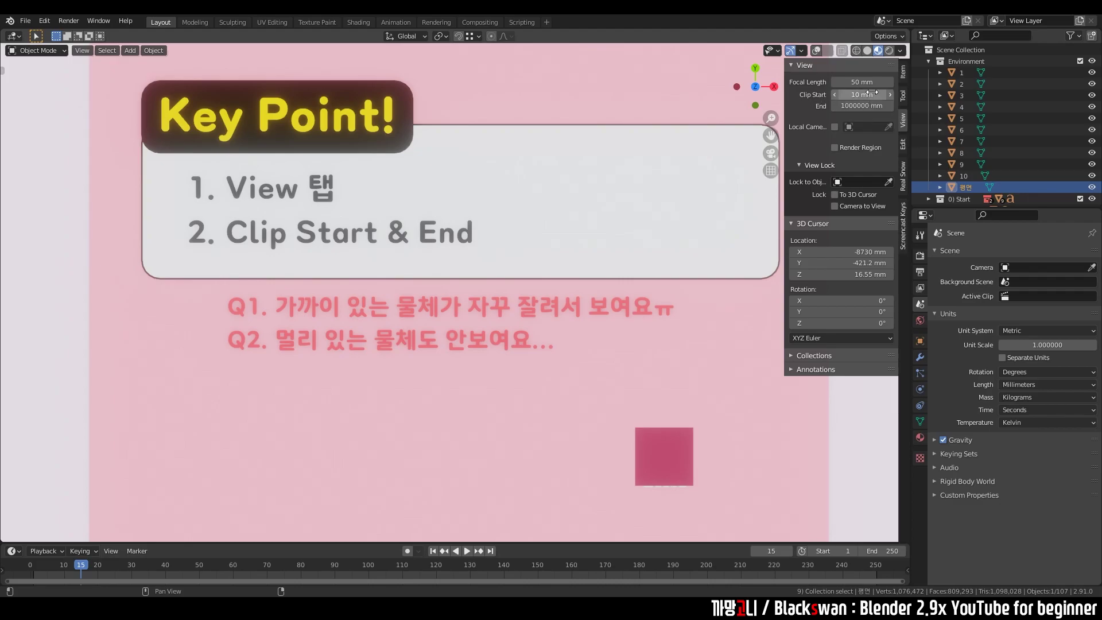
pyautogui.click(1025, 384)
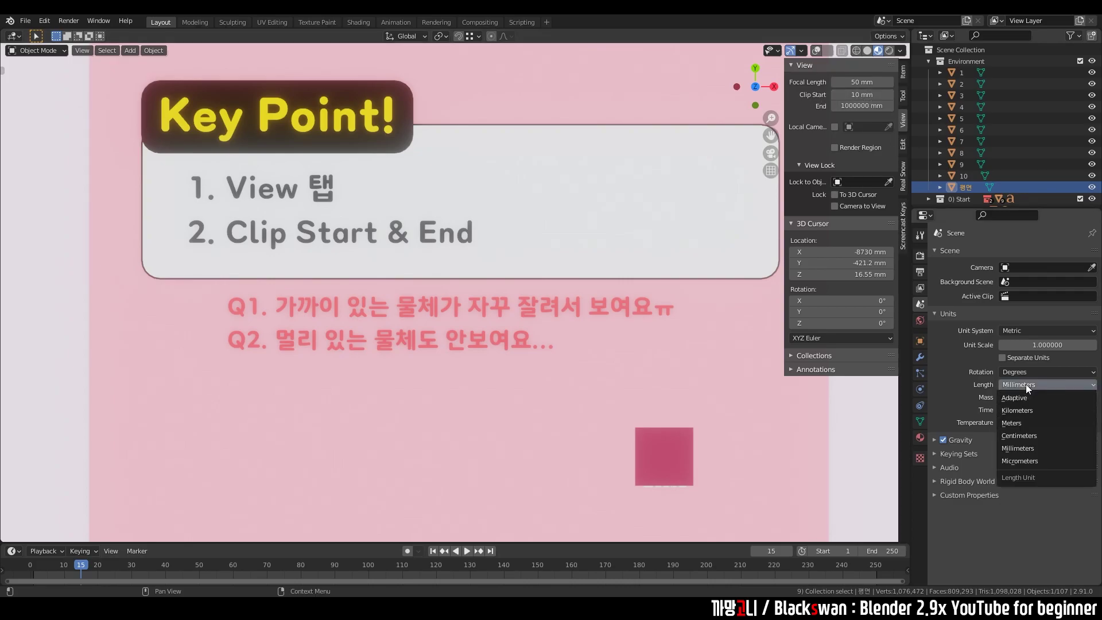
pyautogui.click(1021, 426)
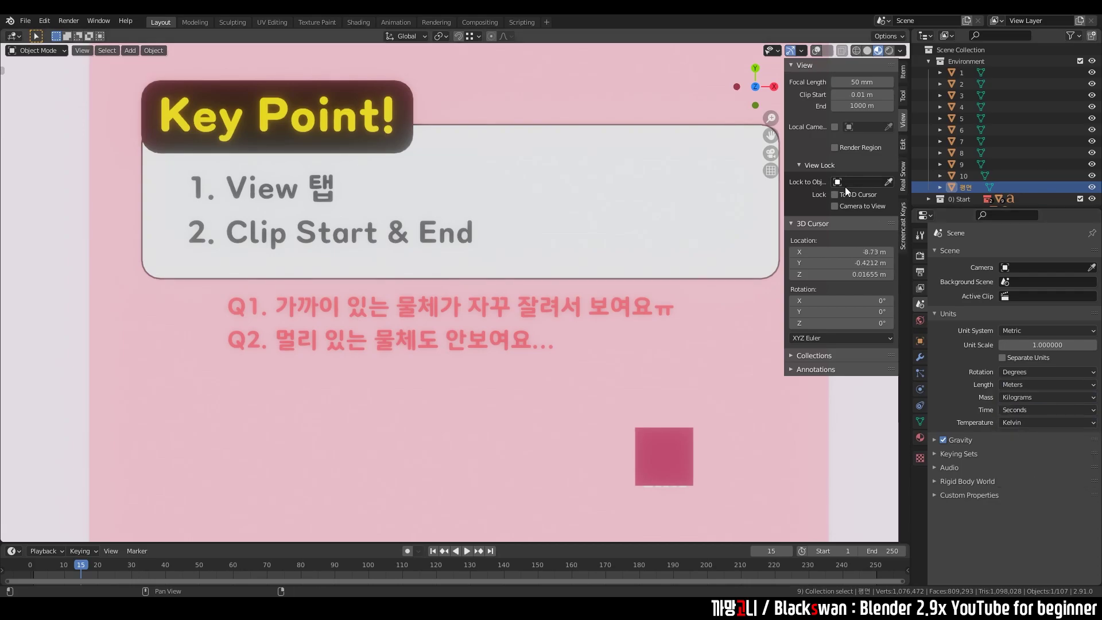
# Step: Frame image plane 3, then orbit down to a low view of Test1 and Test2
pyautogui.click(706, 346)
pyautogui.scroll(-3, 624, 337)
pyautogui.press('n')
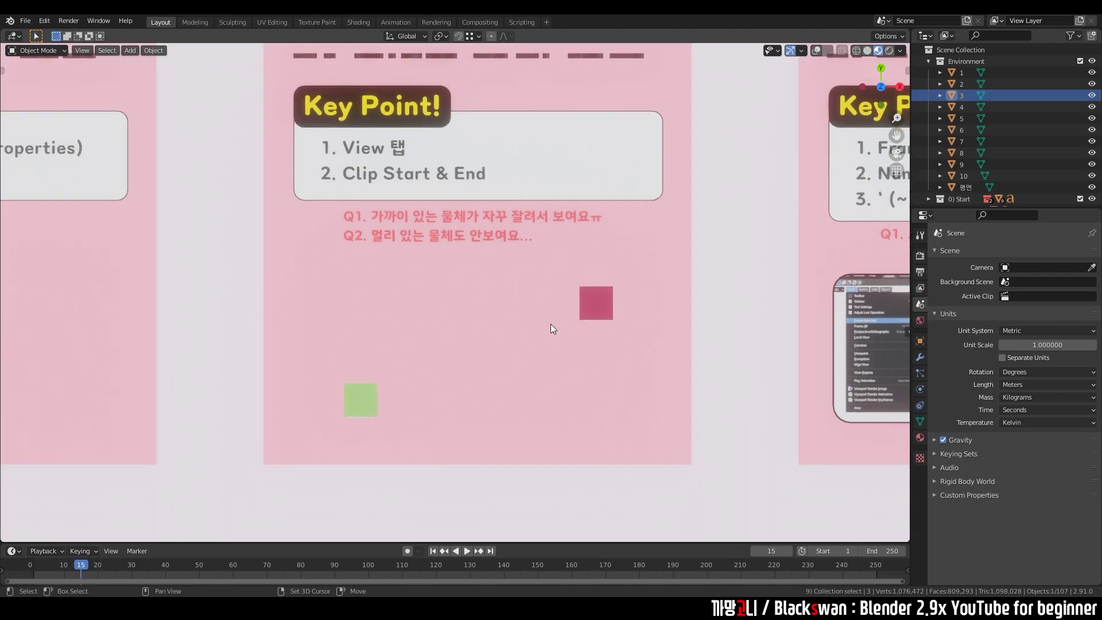
pyautogui.moveTo(550, 329); pyautogui.dragTo(692, 119, button='middle')
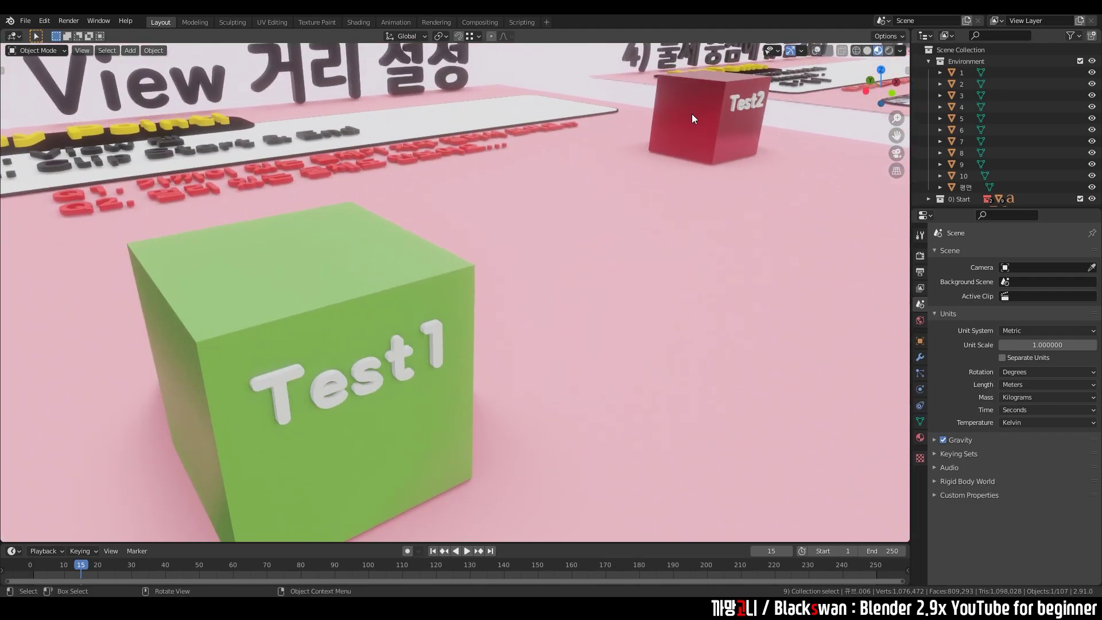
# Step: Turn viewport overlays back on and frame the Test1 cube
pyautogui.hotkey('shift', 'alt', 'z')
pyautogui.click(682, 132)
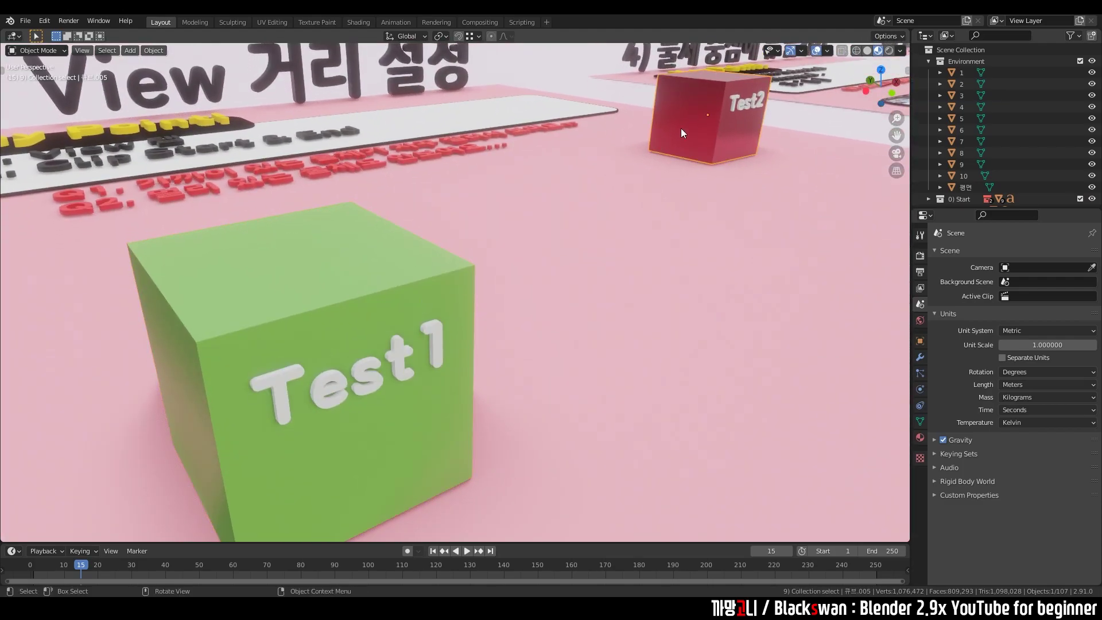
pyautogui.click(415, 298)
pyautogui.press('KP_Decimal')
pyautogui.scroll(2, 505, 270)
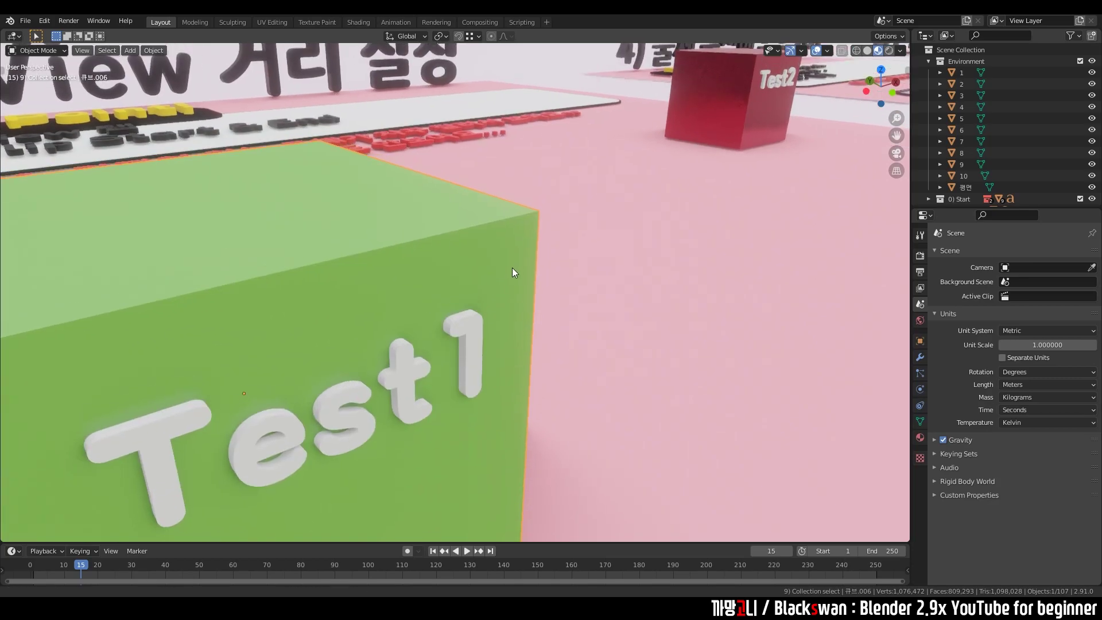
pyautogui.moveTo(513, 268); pyautogui.dragTo(507, 281, button='middle')
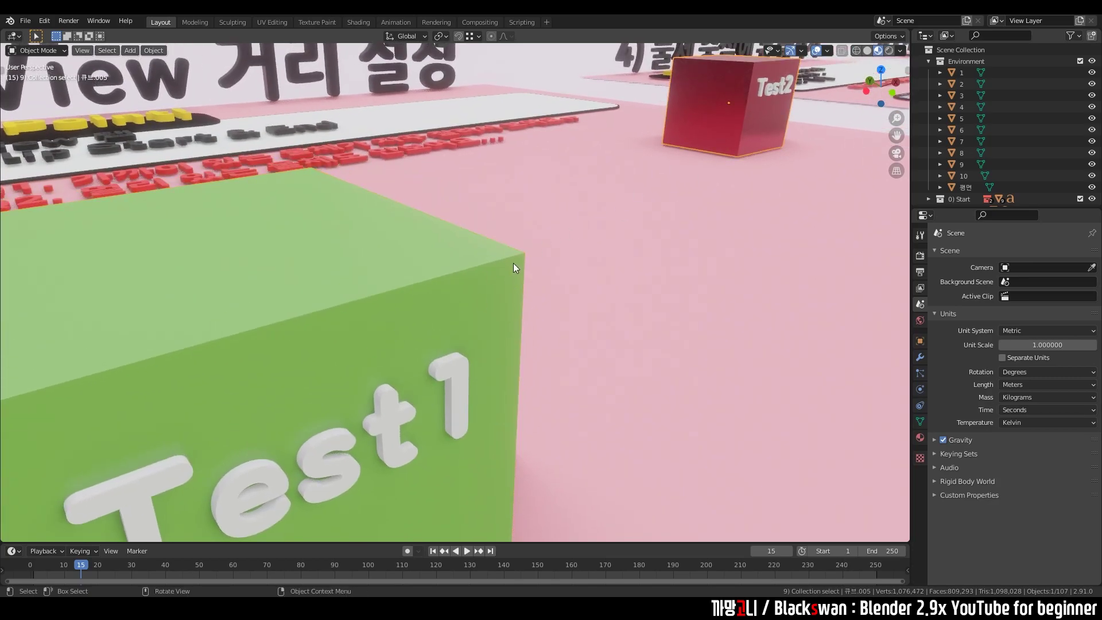
# Step: Set Clip End to 10 m, then drag it lower to hide distant scenery
pyautogui.press('n')
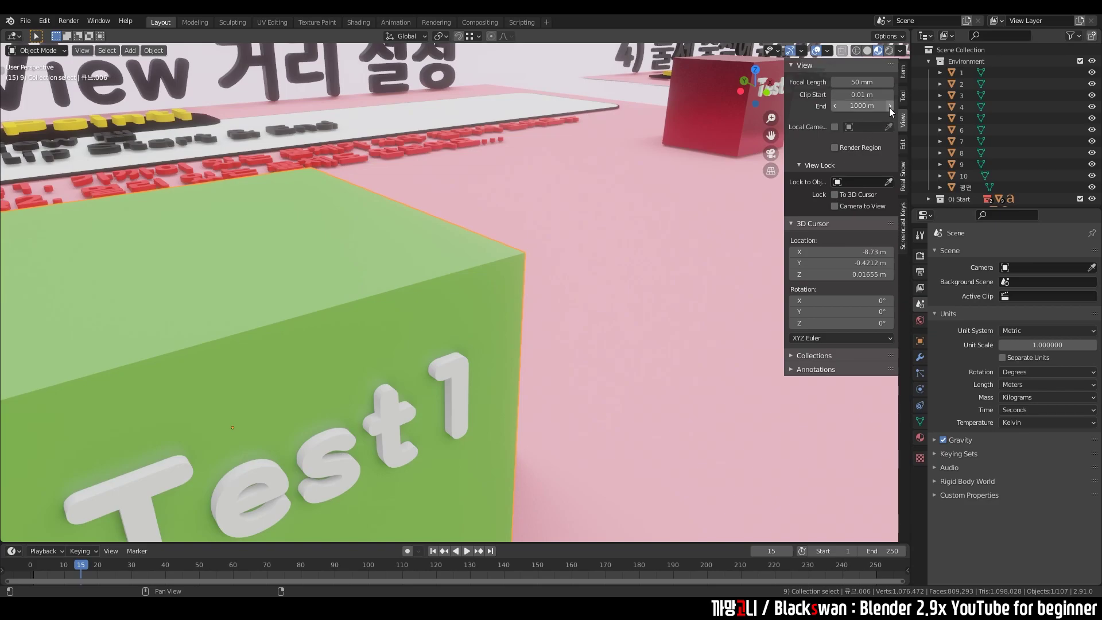
pyautogui.click(870, 106)
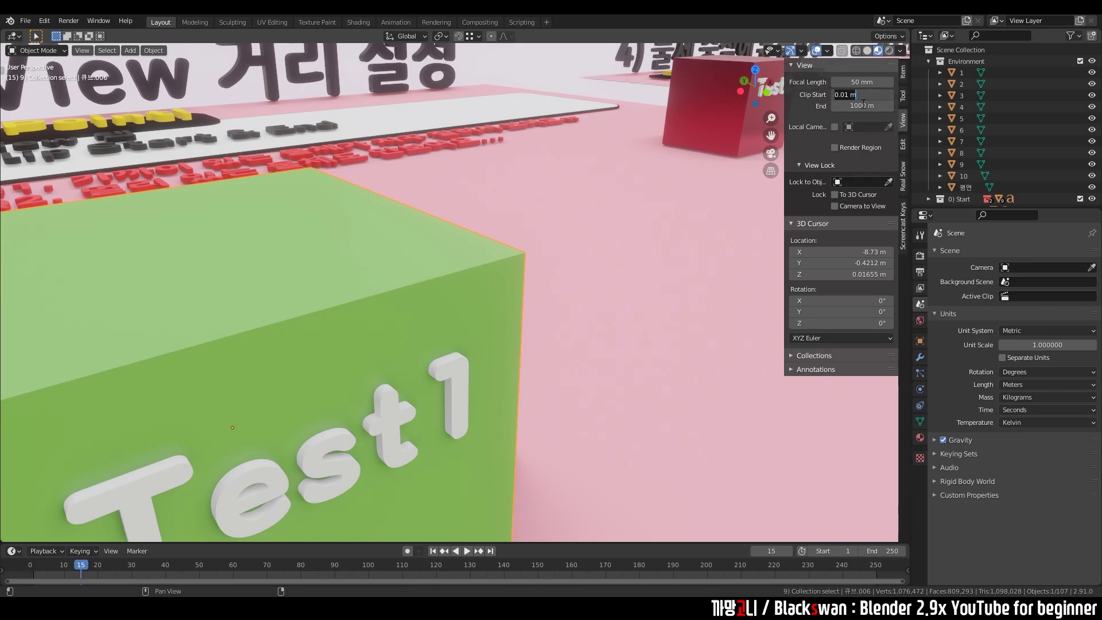
pyautogui.write('10')
pyautogui.press('Return')
pyautogui.moveTo(862, 105); pyautogui.dragTo(843, 106)
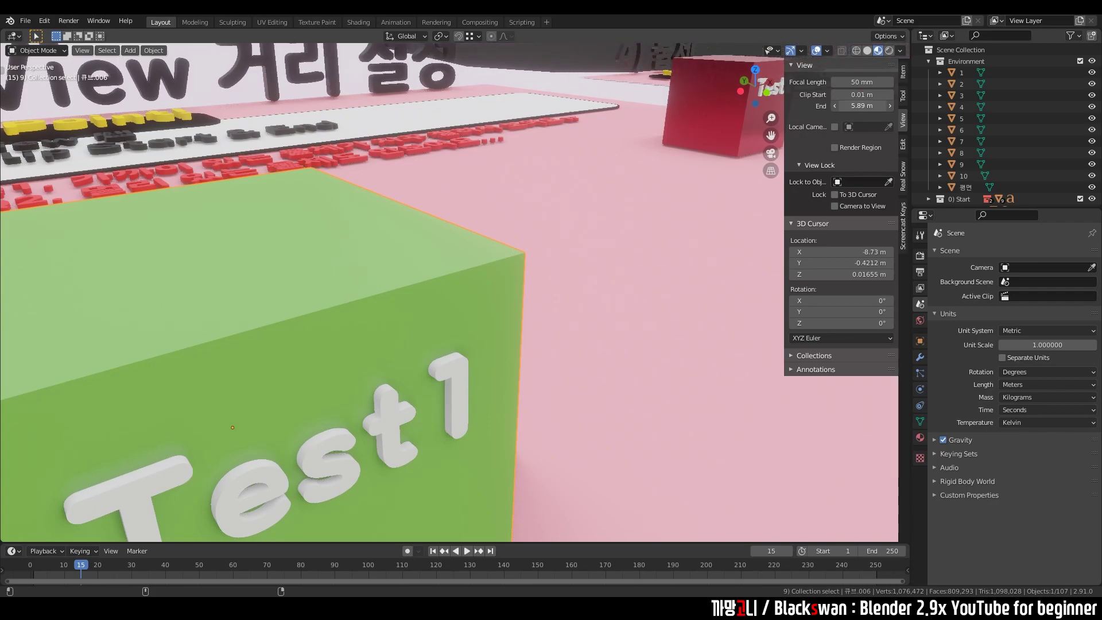
pyautogui.moveTo(844, 106)
pyautogui.mouseDown()
pyautogui.moveTo(815, 106)
pyautogui.moveTo(844, 106)
pyautogui.mouseUp()
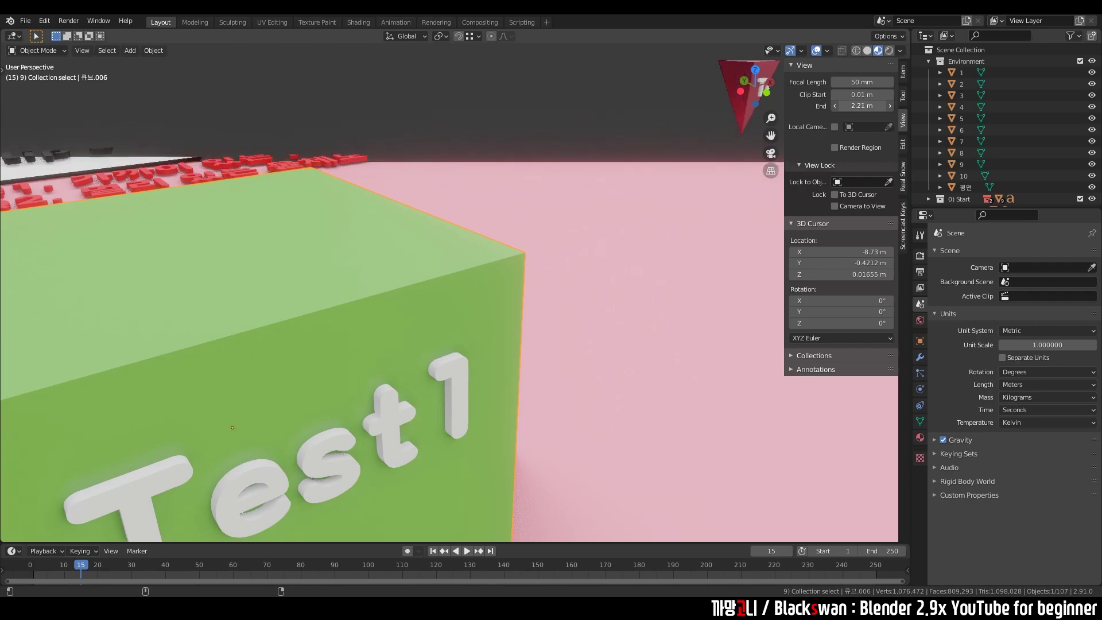
pyautogui.scroll(-4, 639, 217)
pyautogui.scroll(-1, 637, 221)
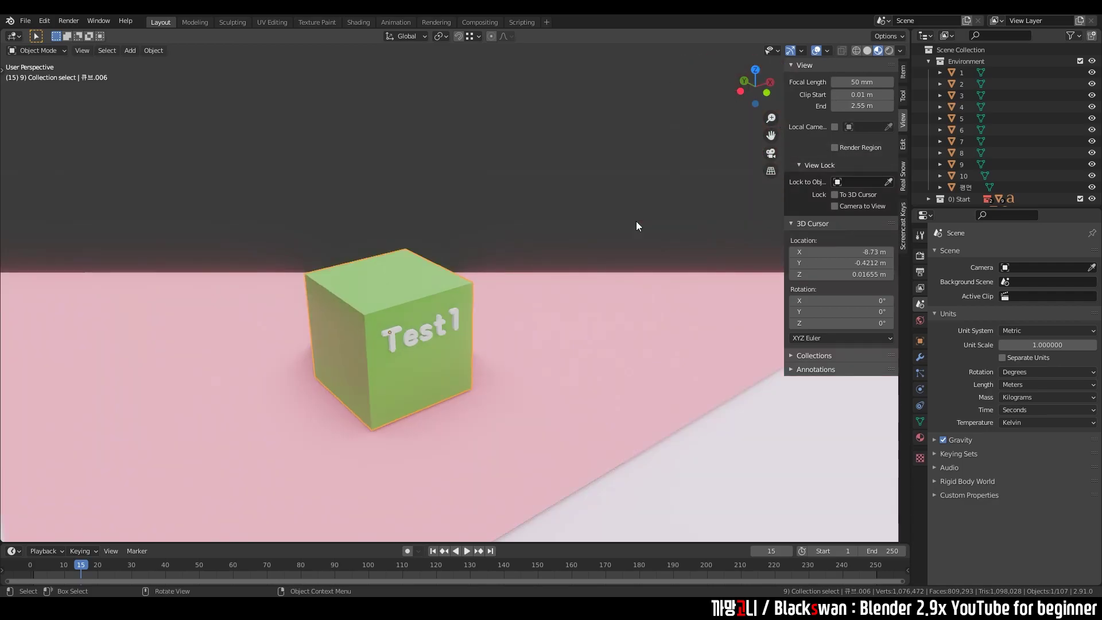
pyautogui.scroll(2, 637, 222)
pyautogui.scroll(4, 638, 222)
# Step: Restore Clip End to 1000 m and zoom to check the view
pyautogui.doubleClick(866, 106)
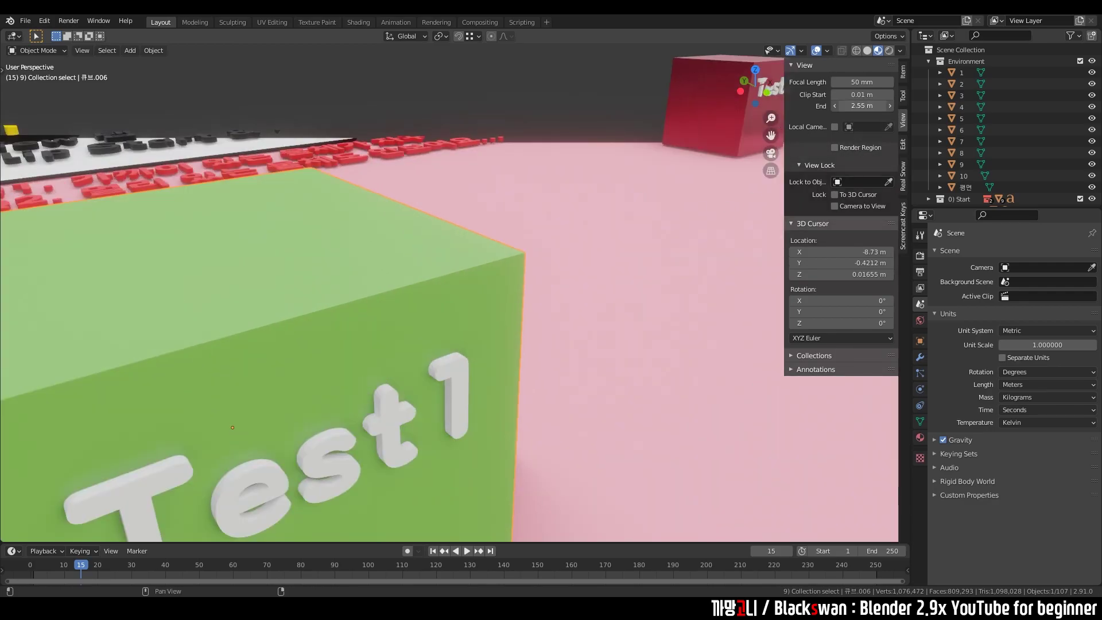
pyautogui.write('1000')
pyautogui.press('Return')
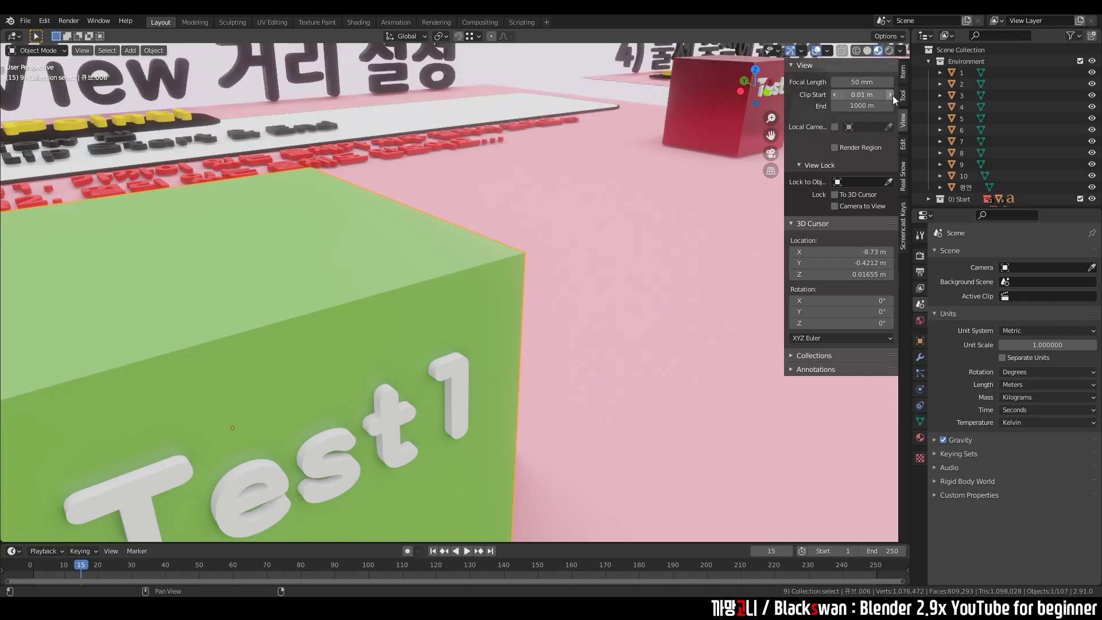
pyautogui.scroll(-2, 648, 209)
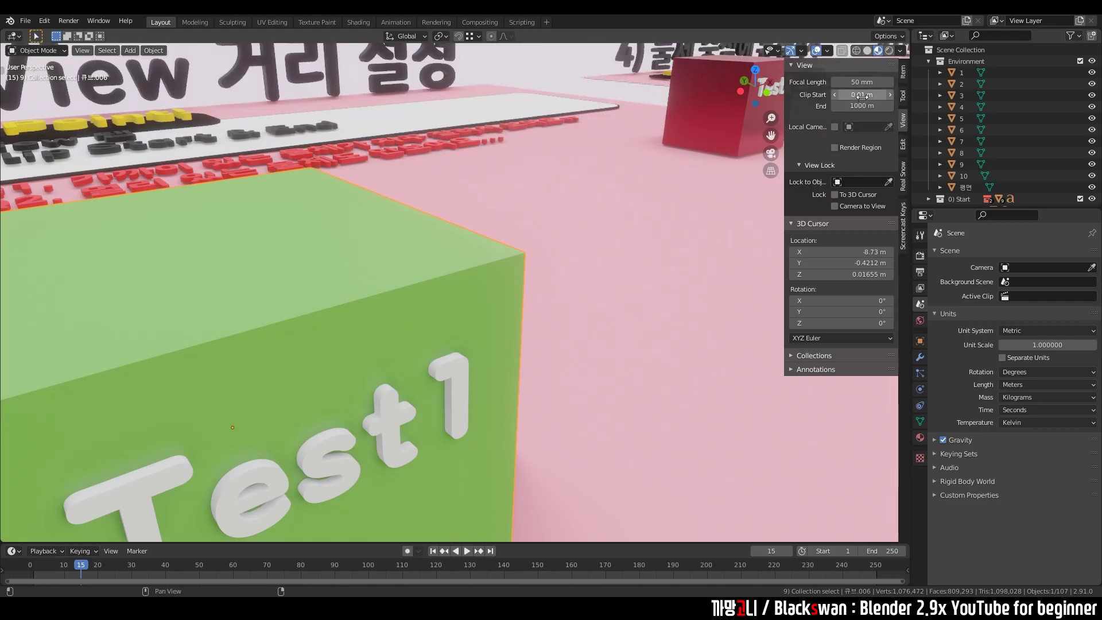
pyautogui.scroll(-3, 647, 209)
pyautogui.scroll(5, 597, 236)
pyautogui.scroll(-3, 604, 240)
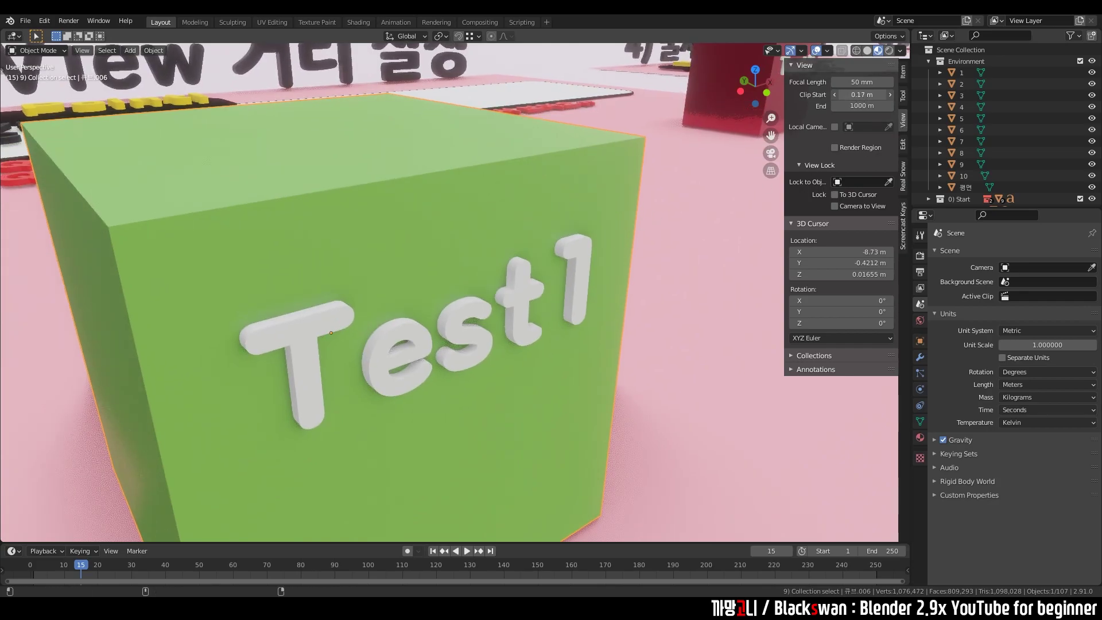
# Step: Raise Clip Start to cut into Test1 and orbit to see the character inside
pyautogui.moveTo(862, 94); pyautogui.dragTo(878, 94)
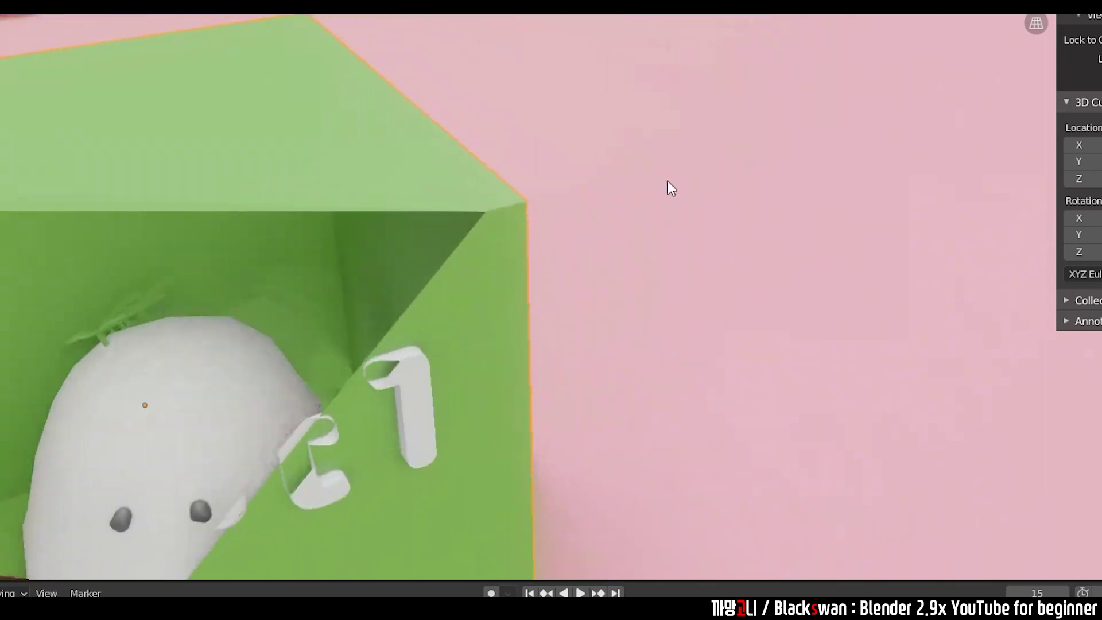
pyautogui.moveTo(669, 184)
pyautogui.mouseDown(button='middle')
pyautogui.moveTo(512, 270)
pyautogui.moveTo(523, 257)
pyautogui.moveTo(514, 295)
pyautogui.moveTo(517, 241)
pyautogui.mouseUp(button='middle')
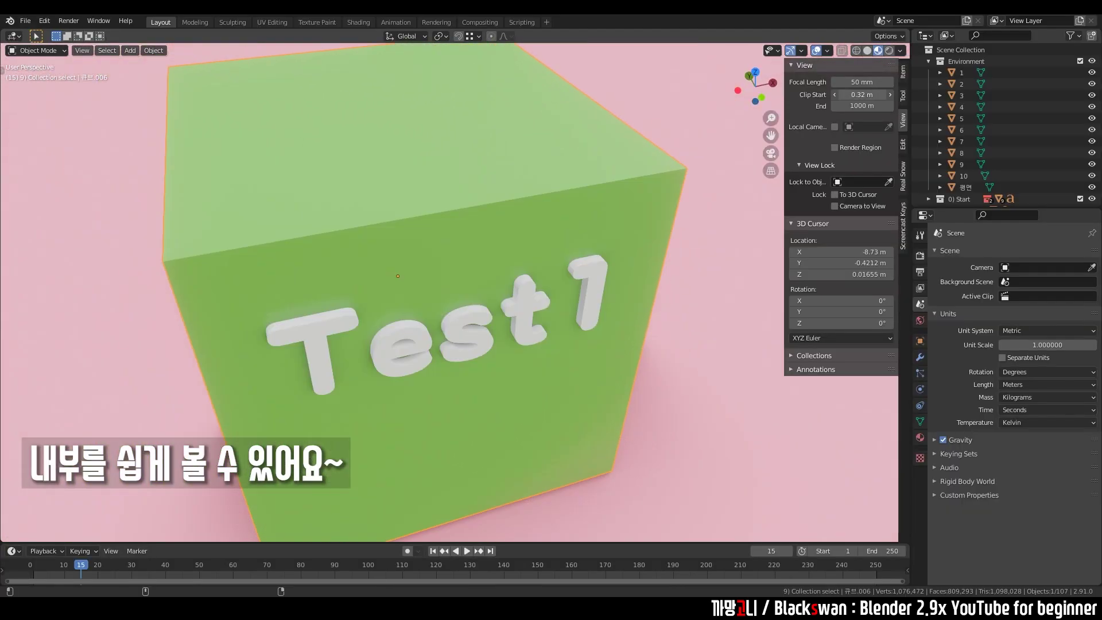
pyautogui.moveTo(862, 94)
pyautogui.mouseDown()
pyautogui.moveTo(884, 95)
pyautogui.moveTo(863, 94)
pyautogui.mouseUp()
# Step: Reset Clip Start to its default 0.01 m and frame image plane 3
pyautogui.rightClick(861, 95)
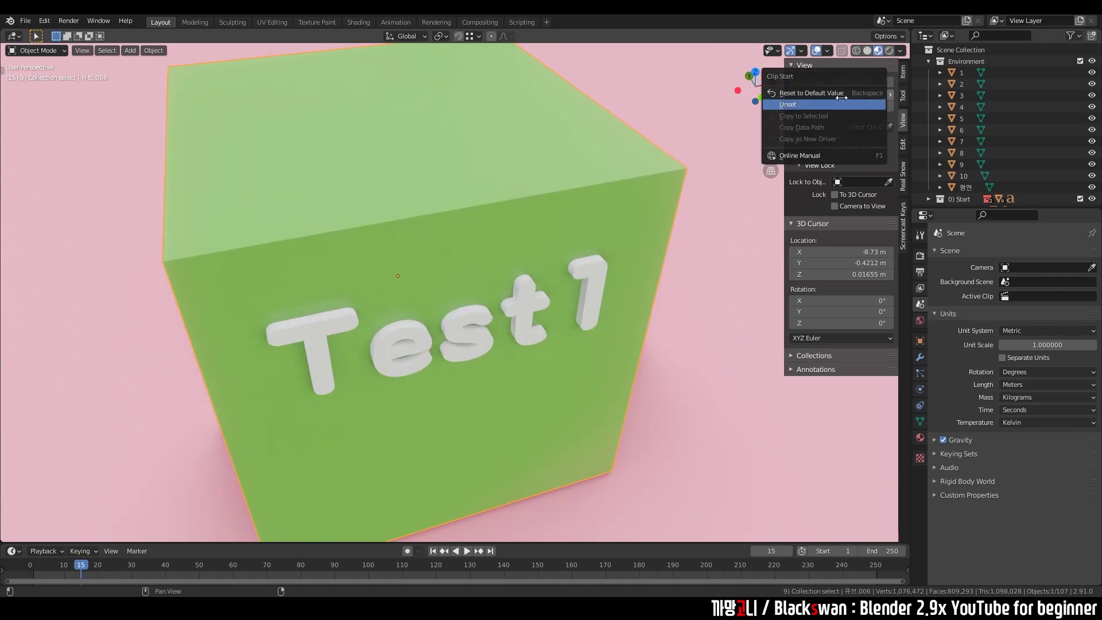
pyautogui.click(815, 105)
pyautogui.click(709, 263)
pyautogui.press('KP_Decimal')
# Step: Hide the sidebar and centre the view on card 4
pyautogui.scroll(-3, 620, 229)
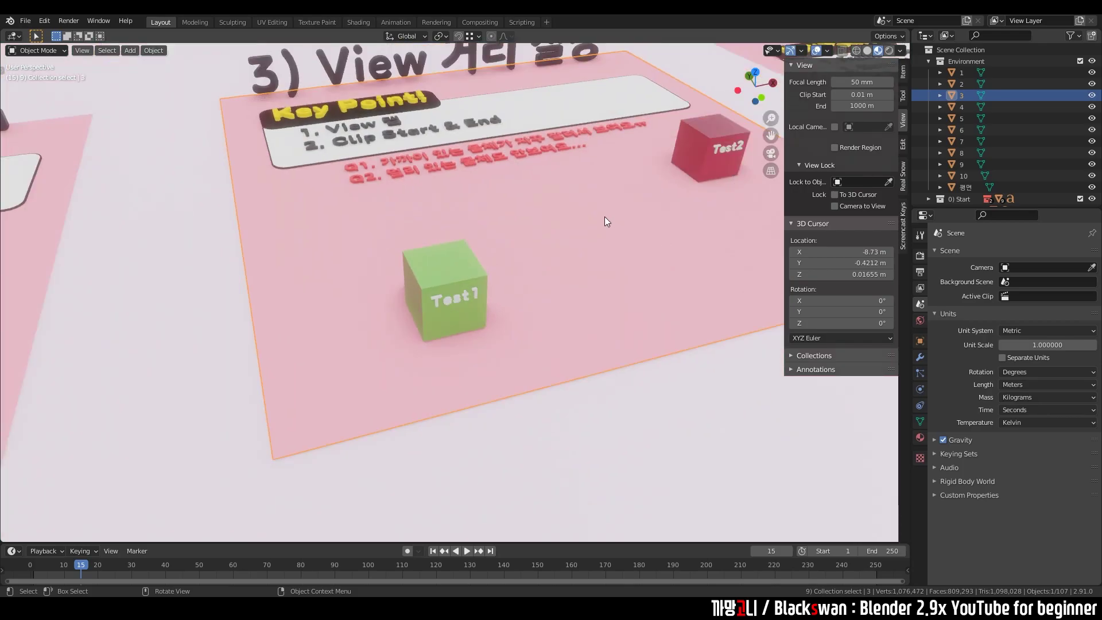
pyautogui.moveTo(604, 216)
pyautogui.mouseDown(button='middle')
pyautogui.moveTo(464, 346)
pyautogui.moveTo(474, 314)
pyautogui.mouseUp(button='middle')
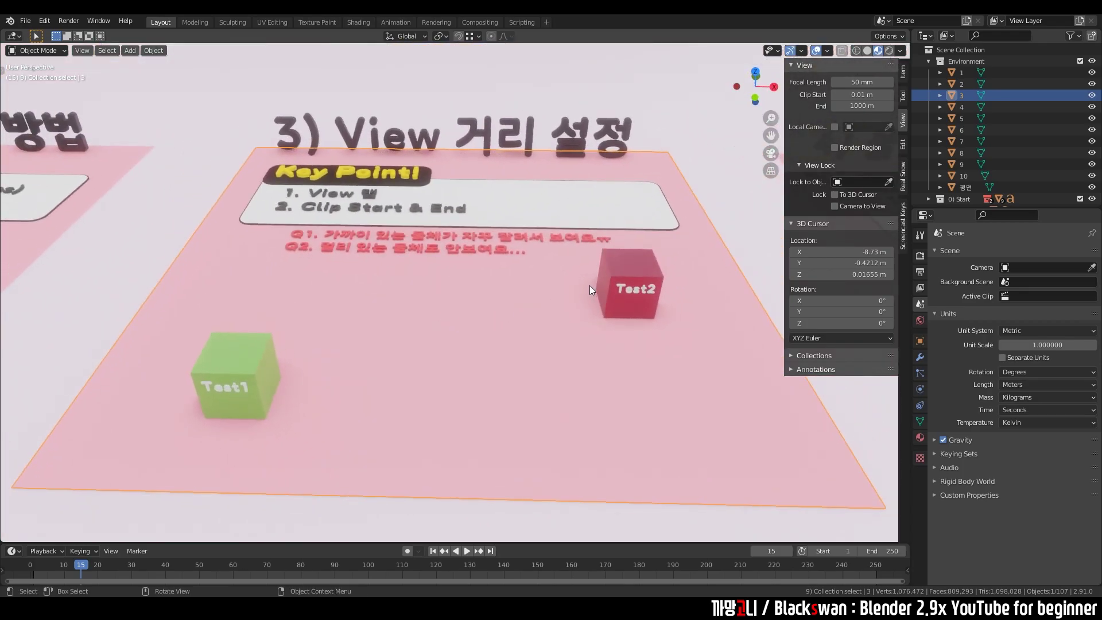
pyautogui.press('n')
pyautogui.click(849, 241)
pyautogui.press('KP_Decimal')
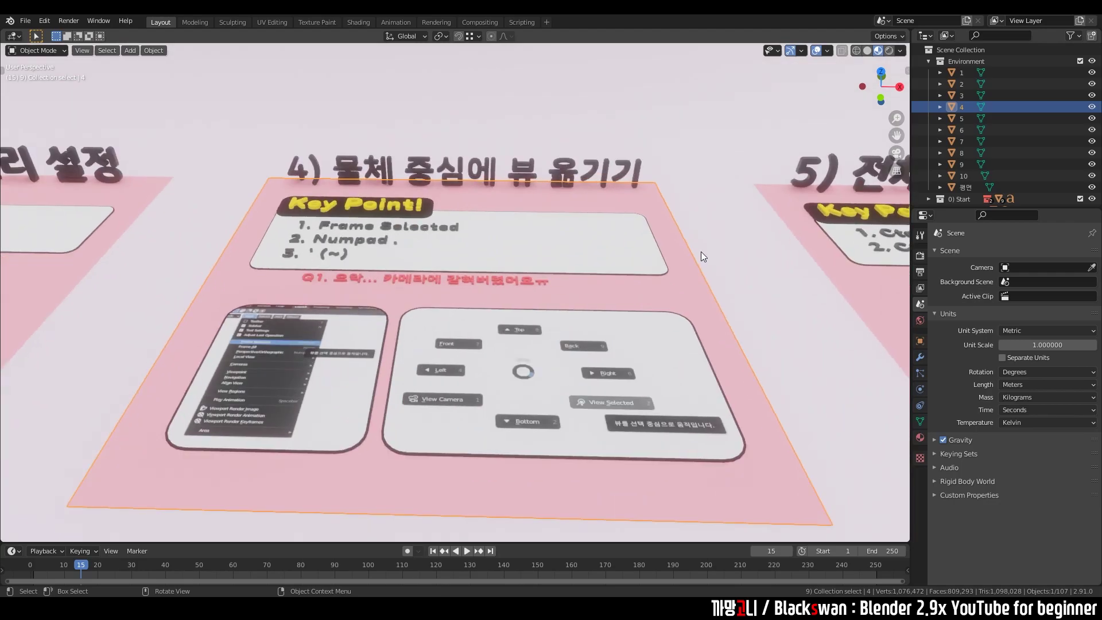
pyautogui.click(701, 251)
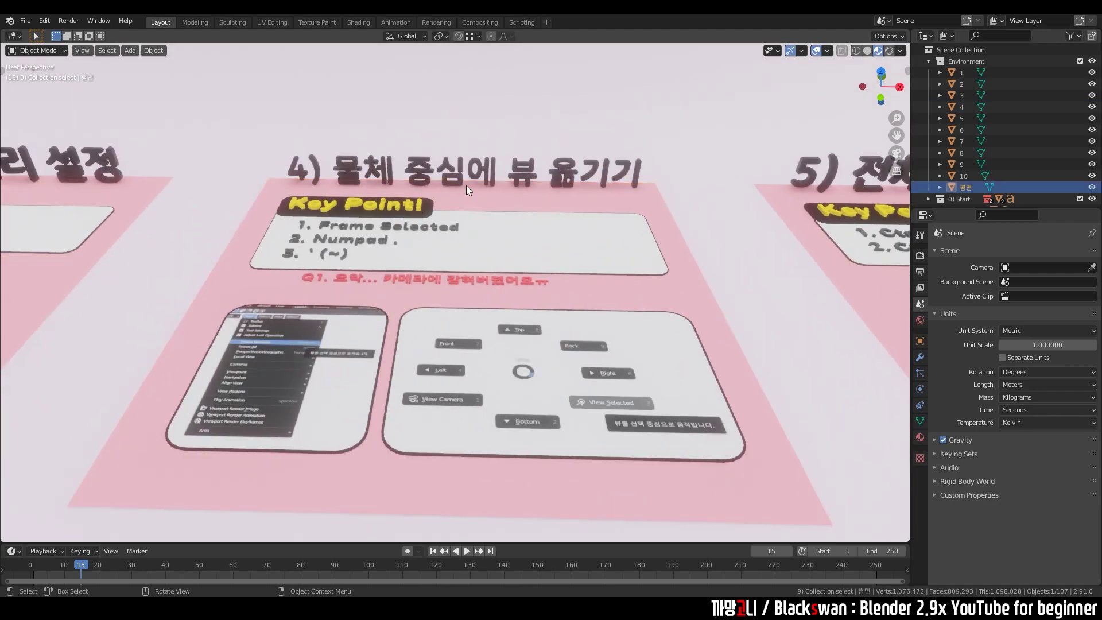
# Step: Switch to Top view and zoom in on card 4's Key Point text
pyautogui.press('`')
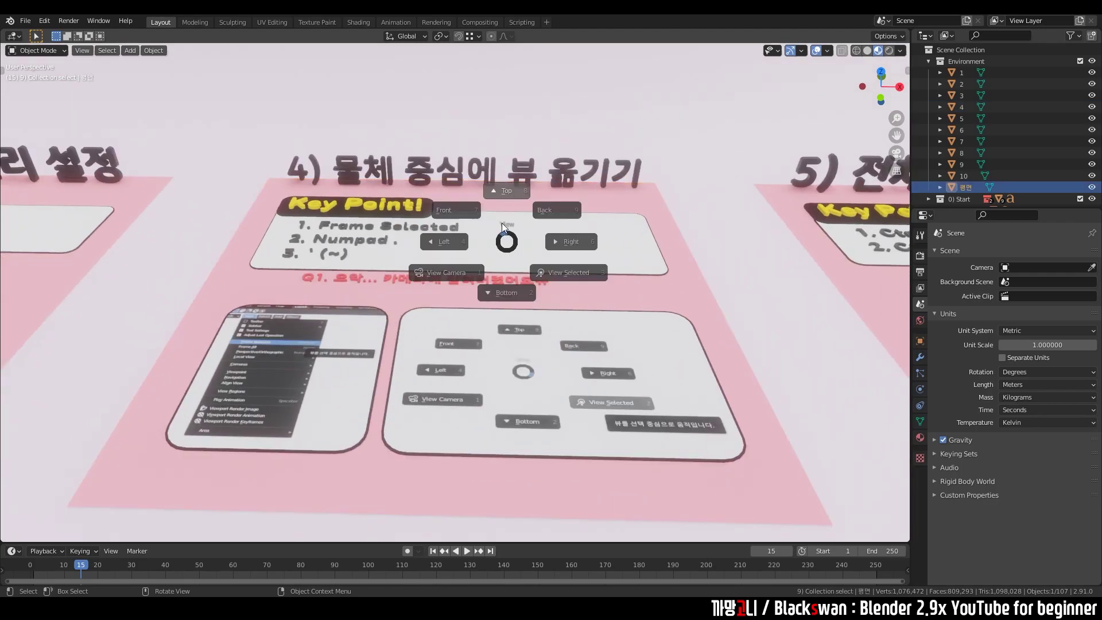
pyautogui.click(507, 183)
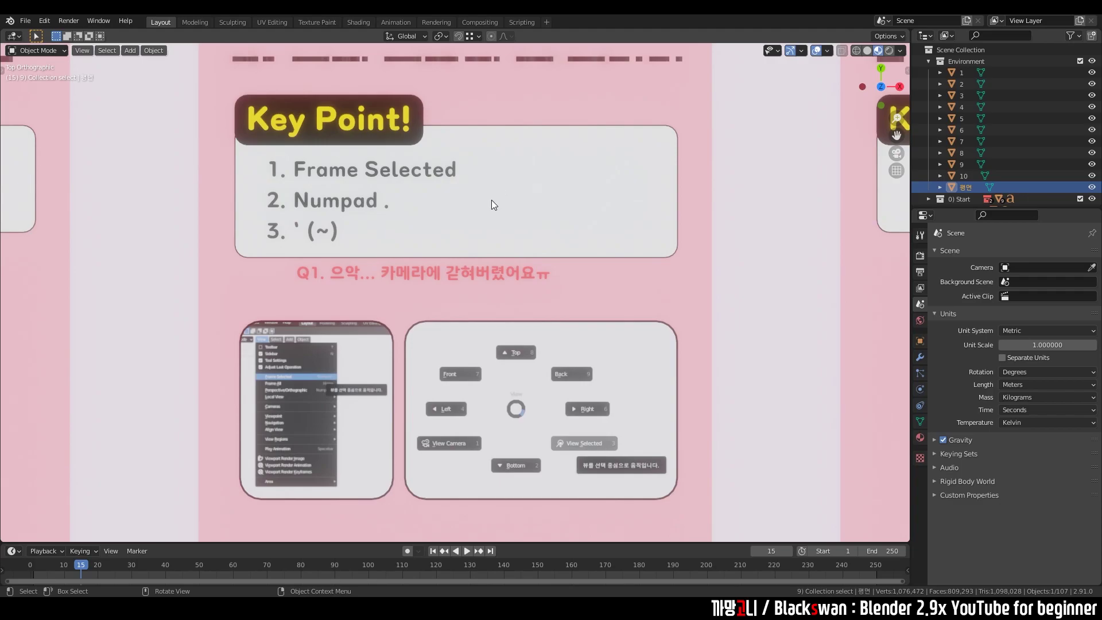
pyautogui.scroll(1, 489, 205)
pyautogui.keyDown('shift'); pyautogui.moveTo(489, 205); pyautogui.dragTo(498, 287, button='middle'); pyautogui.keyUp('shift')
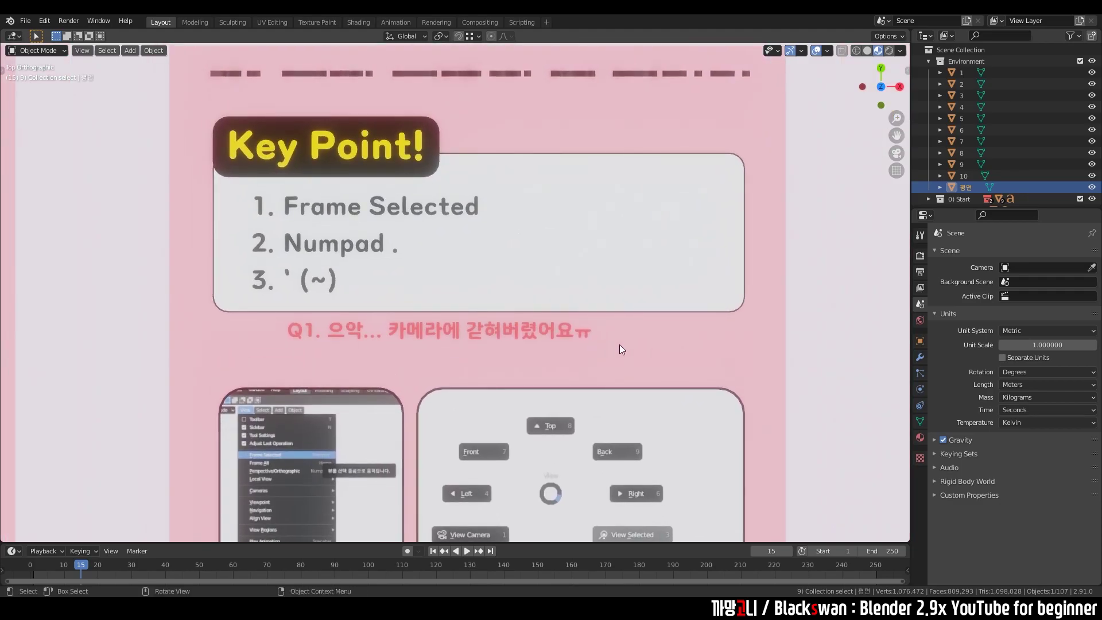
pyautogui.scroll(-5, 597, 340)
pyautogui.scroll(-3, 556, 340)
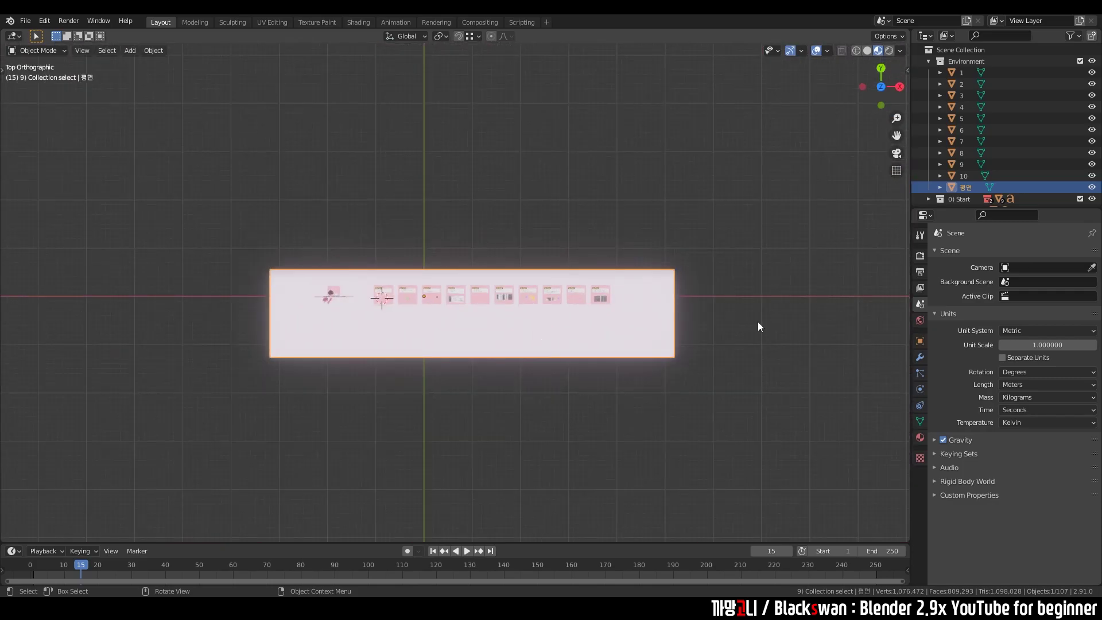
pyautogui.press('KP_7')
pyautogui.scroll(3, 473, 342)
pyautogui.scroll(2, 448, 321)
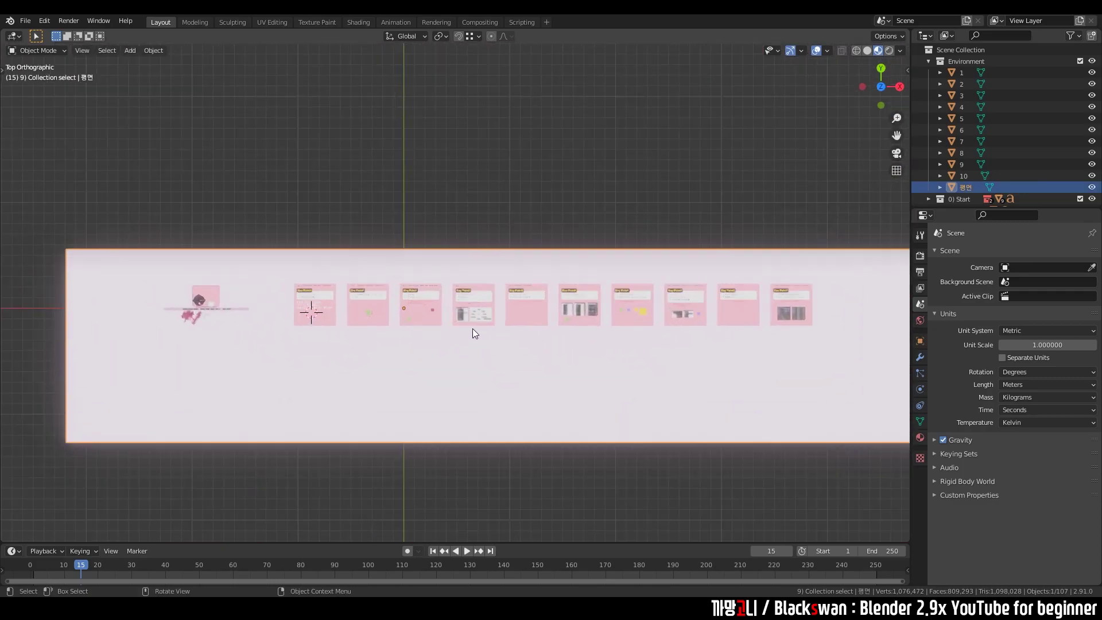
pyautogui.scroll(6, 474, 329)
# Step: Tilt and pan across card 4, ending top-down over its screenshot panels
pyautogui.moveTo(474, 326)
pyautogui.mouseDown(button='middle')
pyautogui.moveTo(519, 339)
pyautogui.moveTo(481, 257)
pyautogui.mouseUp(button='middle')
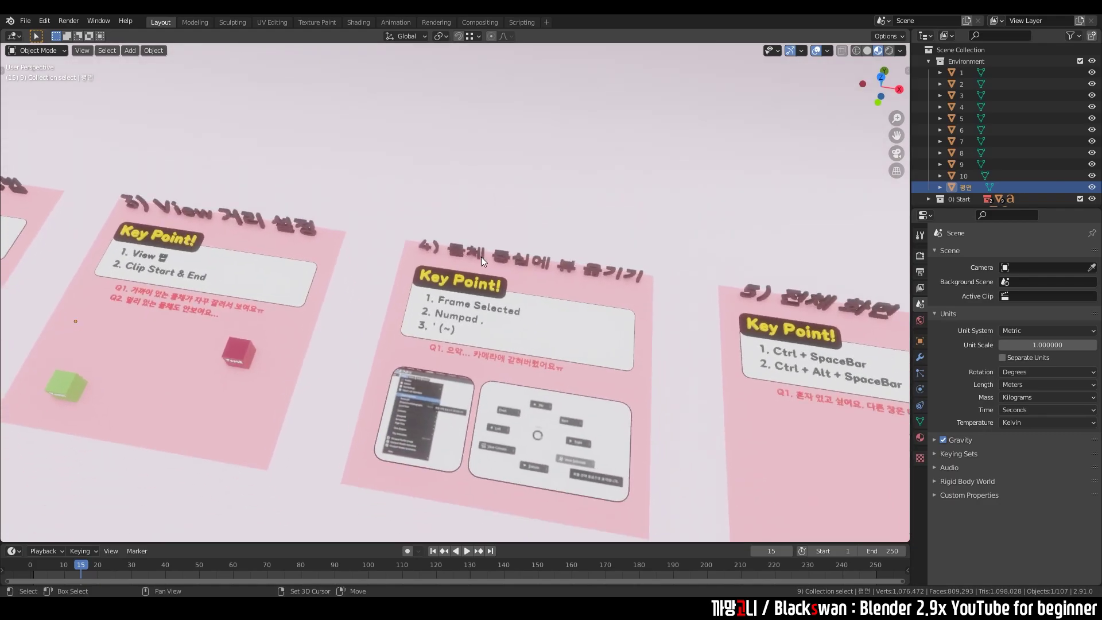
pyautogui.scroll(4, 498, 315)
pyautogui.scroll(2, 498, 316)
pyautogui.scroll(1, 503, 330)
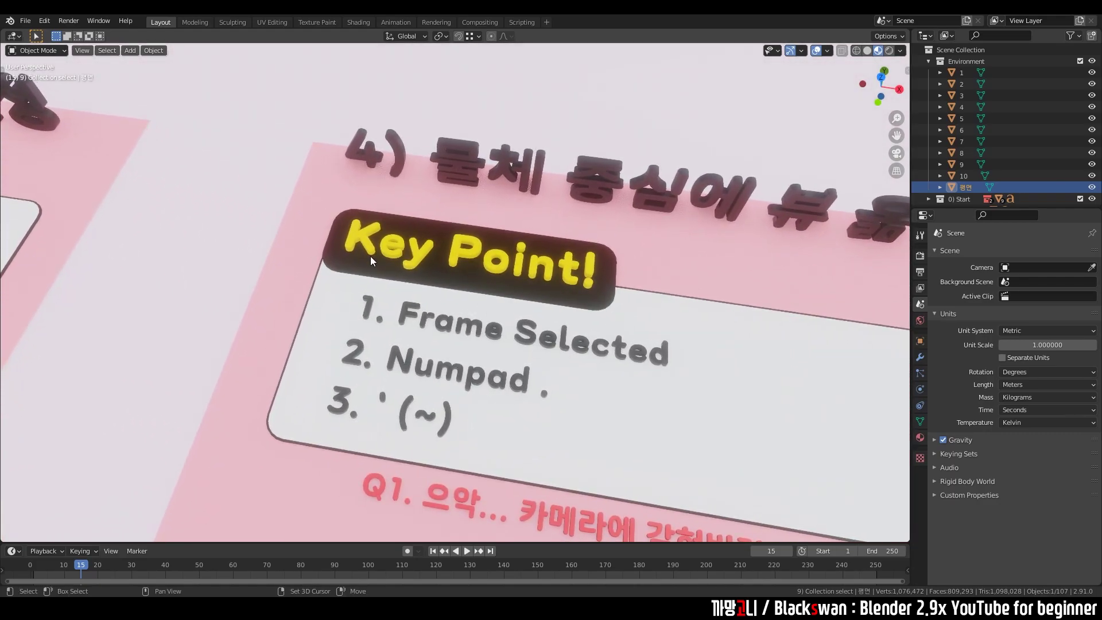
pyautogui.keyDown('shift'); pyautogui.moveTo(577, 295); pyautogui.dragTo(353, 225, button='middle'); pyautogui.keyUp('shift')
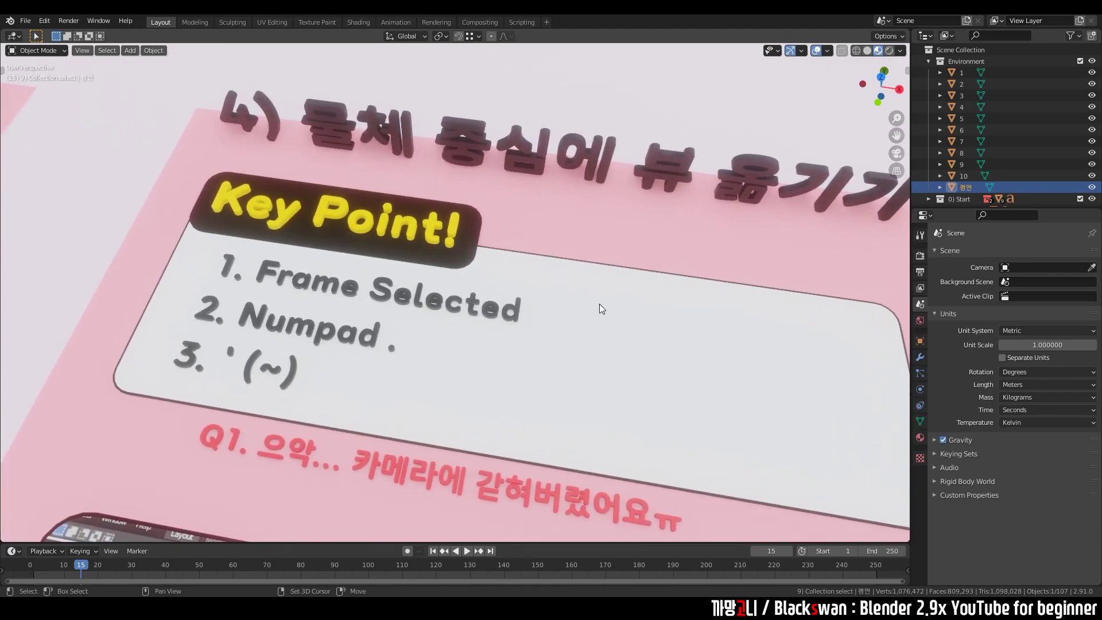
pyautogui.moveTo(599, 304)
pyautogui.keyDown('shift'); pyautogui.mouseDown(button='middle')
pyautogui.moveTo(437, 247)
pyautogui.moveTo(462, 275)
pyautogui.mouseUp(button='middle'); pyautogui.keyUp('shift')
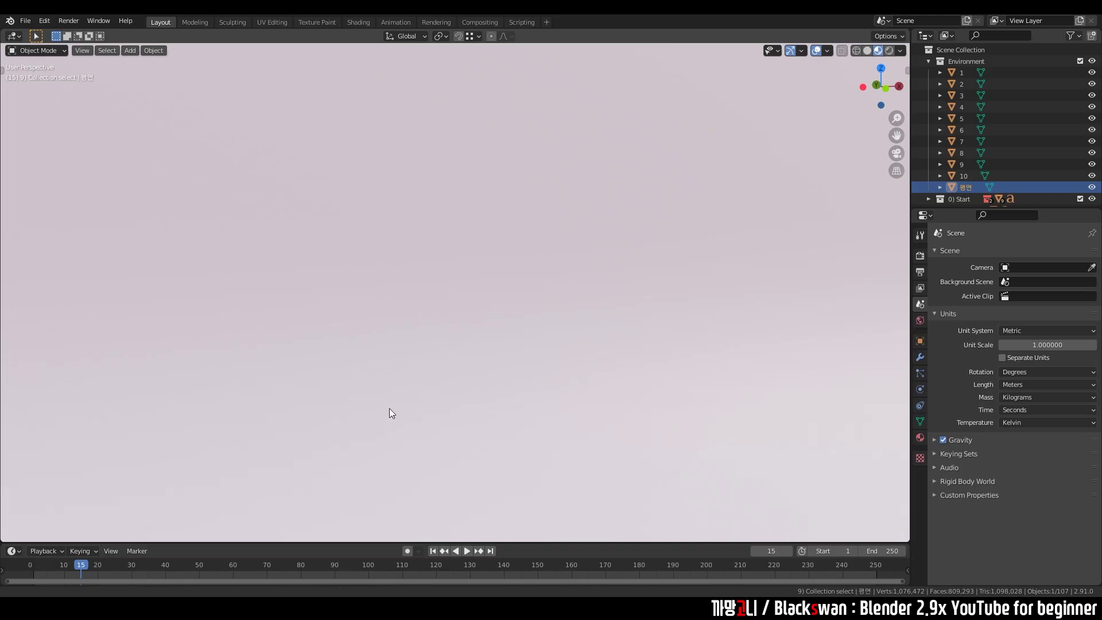
pyautogui.moveTo(388, 350); pyautogui.dragTo(391, 342, button='middle')
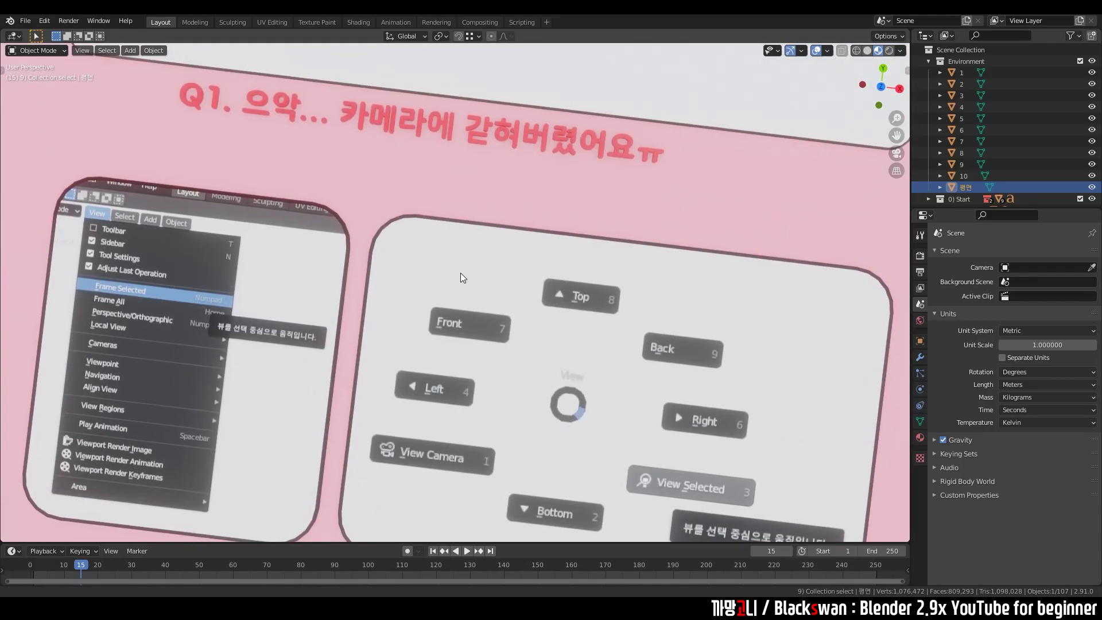
pyautogui.moveTo(444, 281); pyautogui.dragTo(427, 252, button='middle')
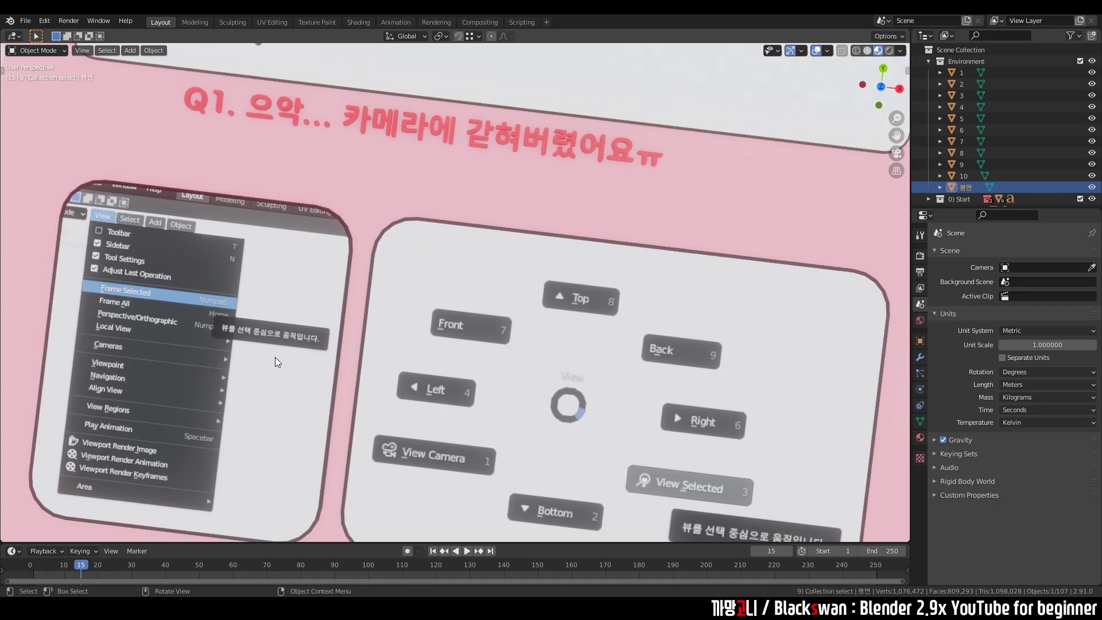
pyautogui.press('KP_7')
pyautogui.scroll(-3, 368, 308)
pyautogui.scroll(-2, 436, 321)
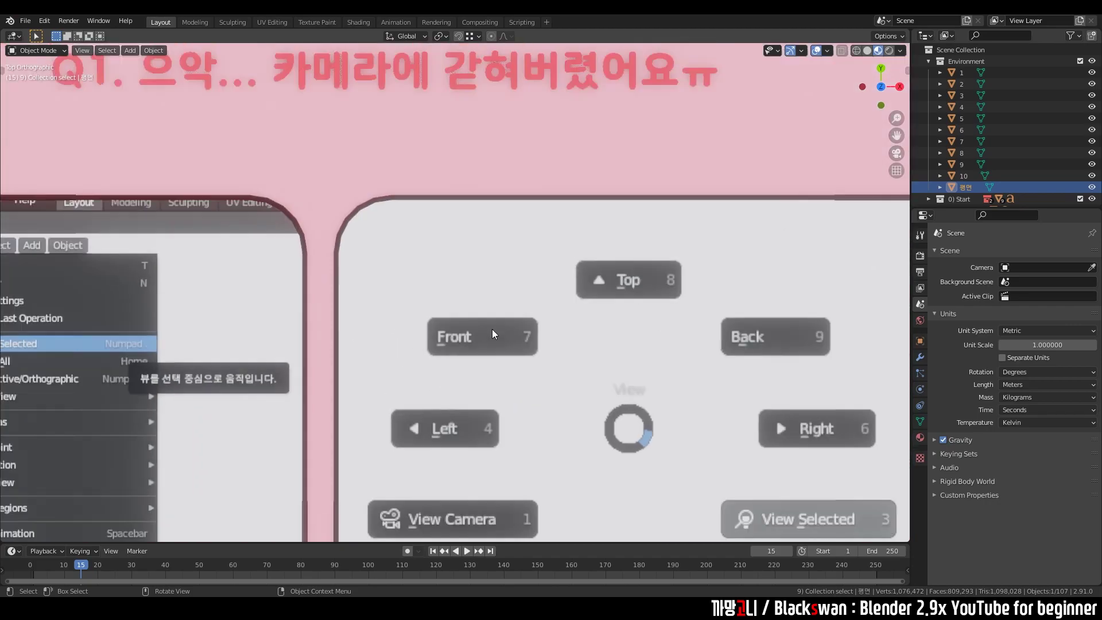
pyautogui.scroll(-4, 491, 329)
# Step: Select card 4 and centre the view on it with Numpad period
pyautogui.keyDown('shift'); pyautogui.moveTo(400, 307); pyautogui.dragTo(512, 311, button='middle'); pyautogui.keyUp('shift')
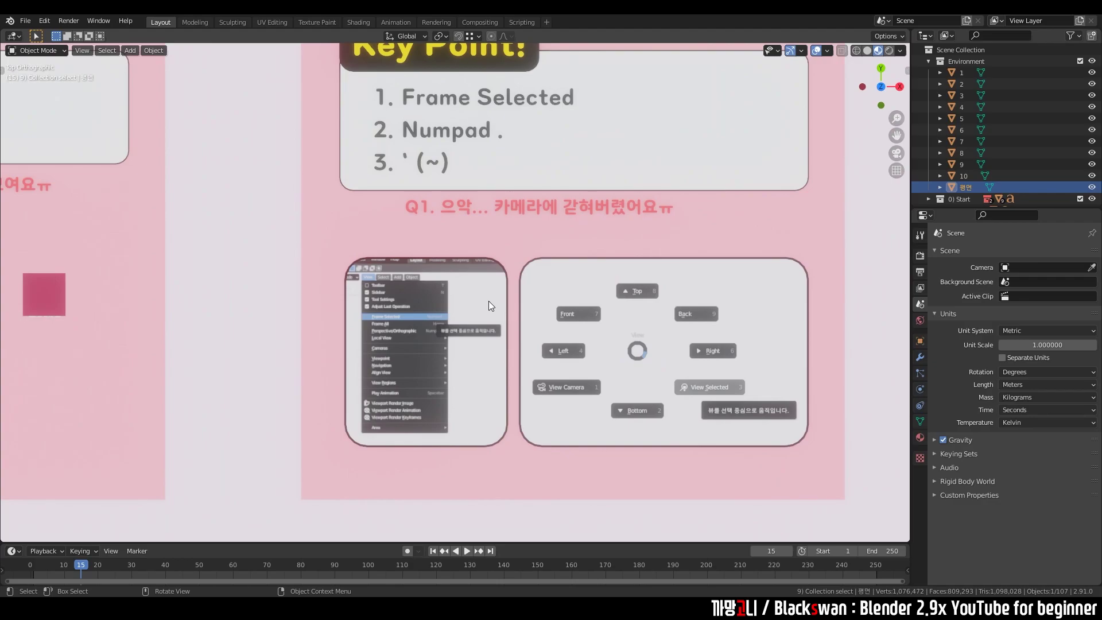
pyautogui.click(461, 291)
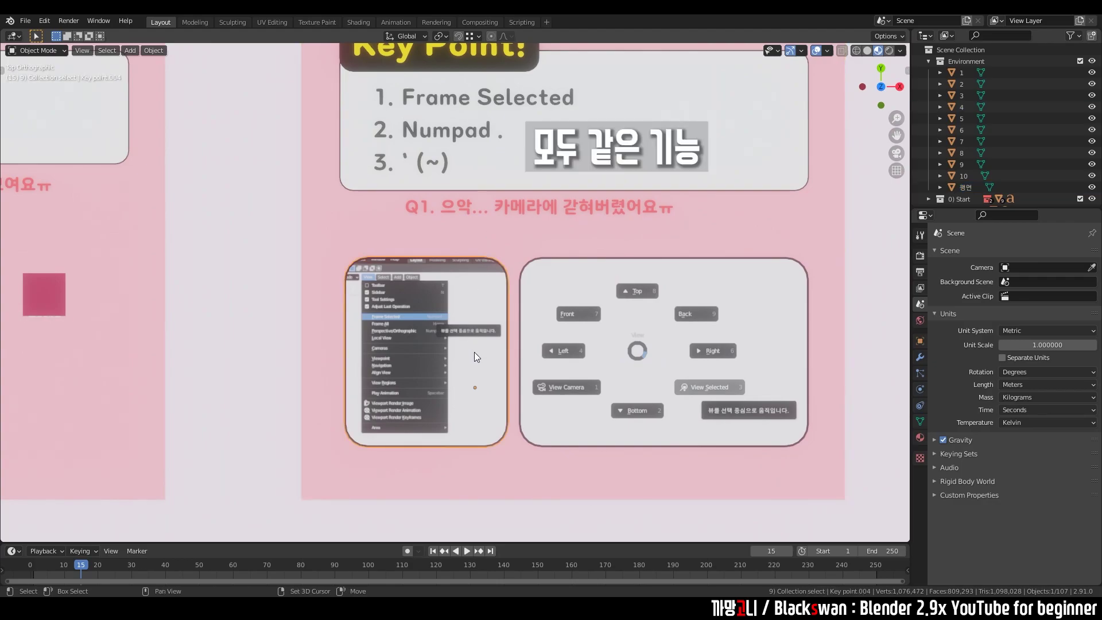
pyautogui.click(443, 105)
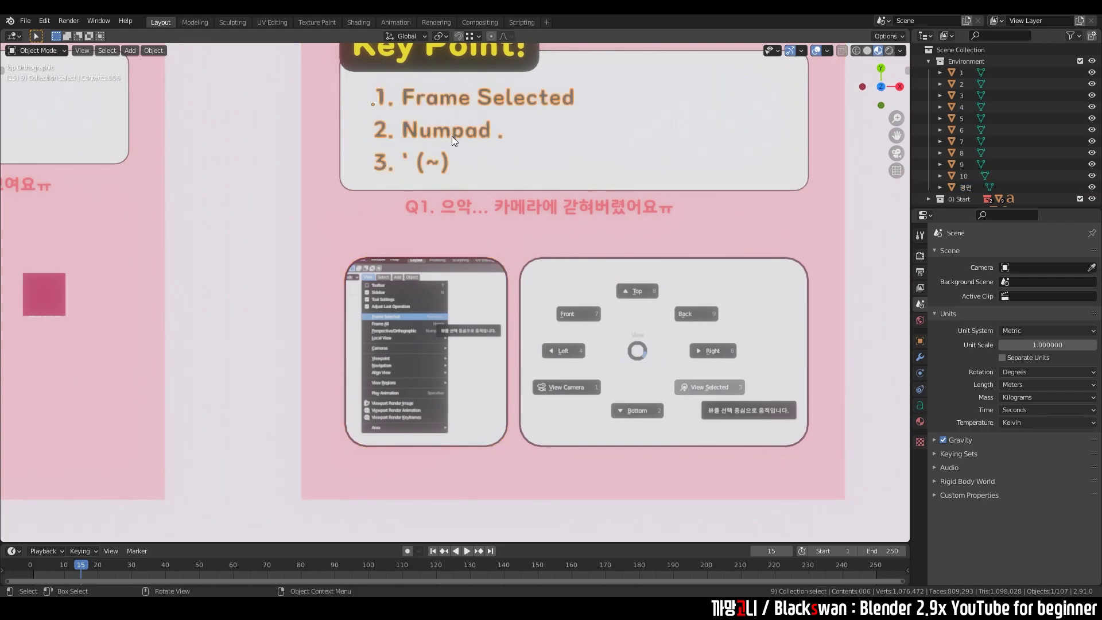
pyautogui.click(487, 303)
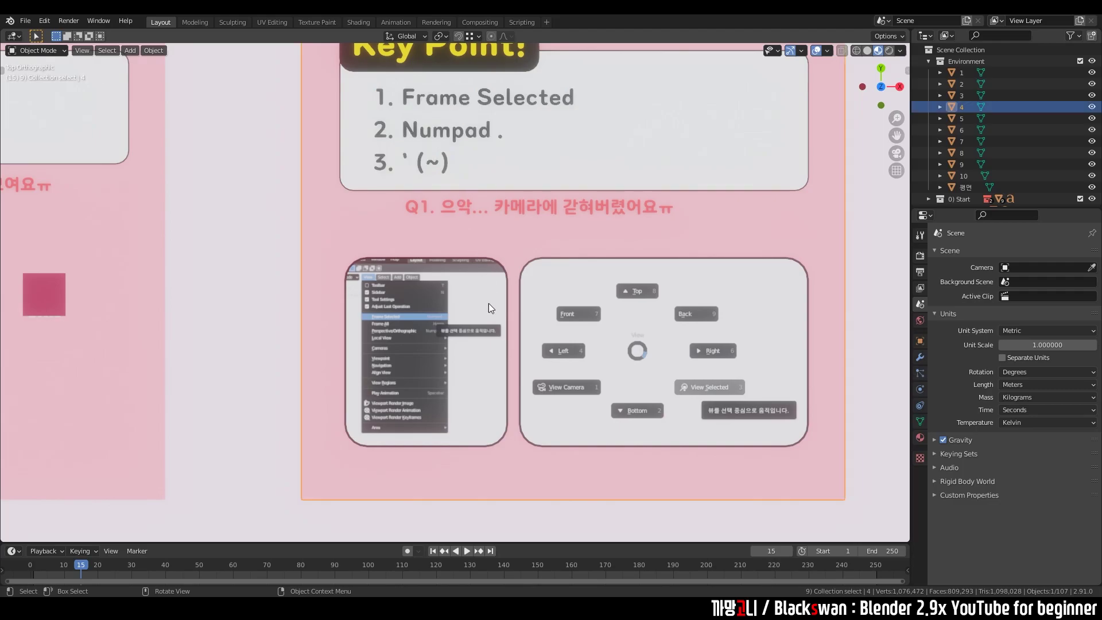
pyautogui.press('KP_Decimal')
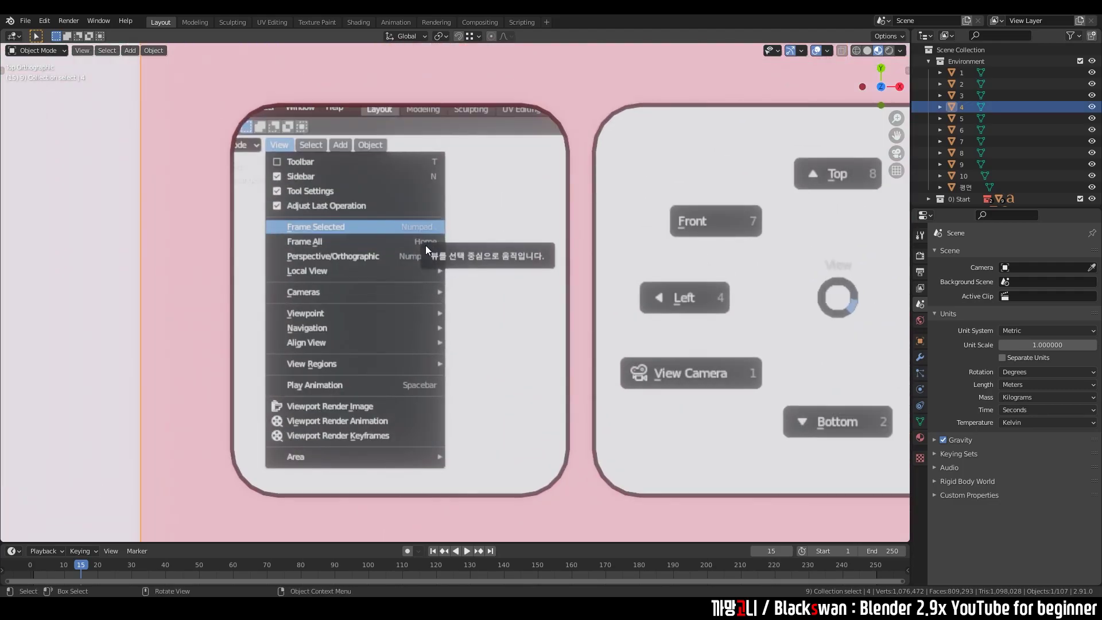
# Step: Frame the right view-direction screenshot panel using View Selected, then tilt the view
pyautogui.click(80, 51)
pyautogui.click(596, 174)
pyautogui.press('KP_Decimal')
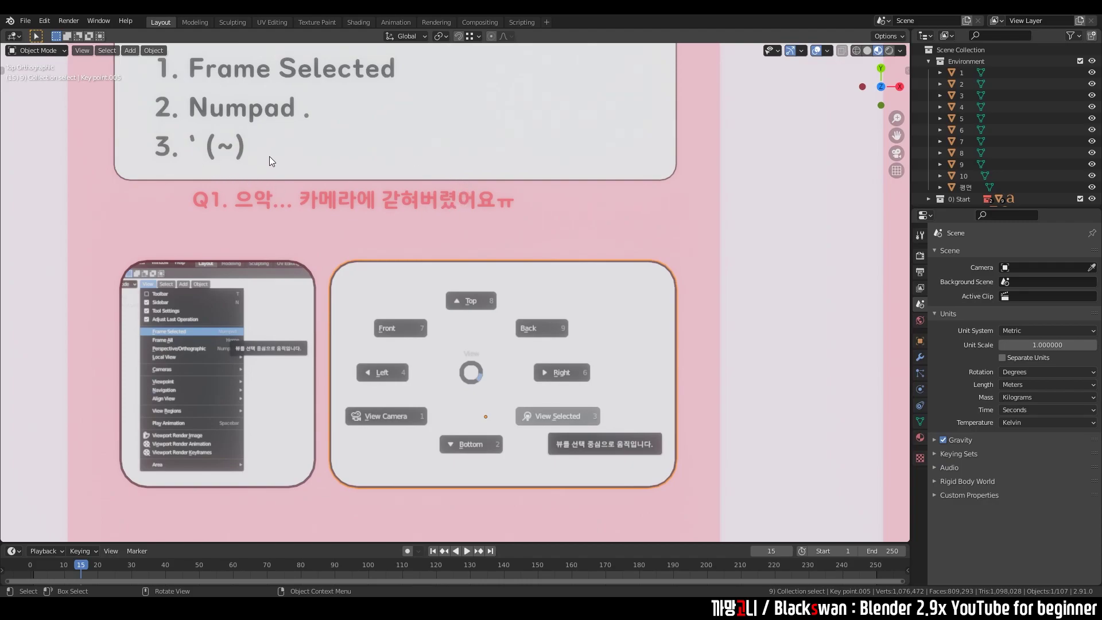
pyautogui.press('`')
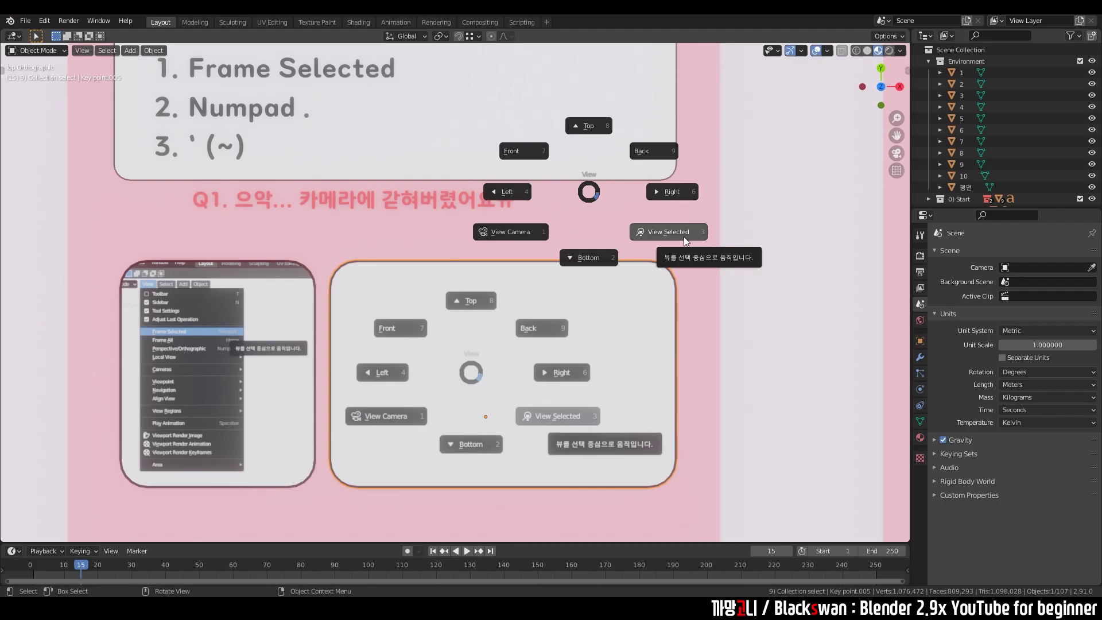
pyautogui.click(685, 241)
pyautogui.moveTo(472, 283); pyautogui.dragTo(484, 320, button='middle')
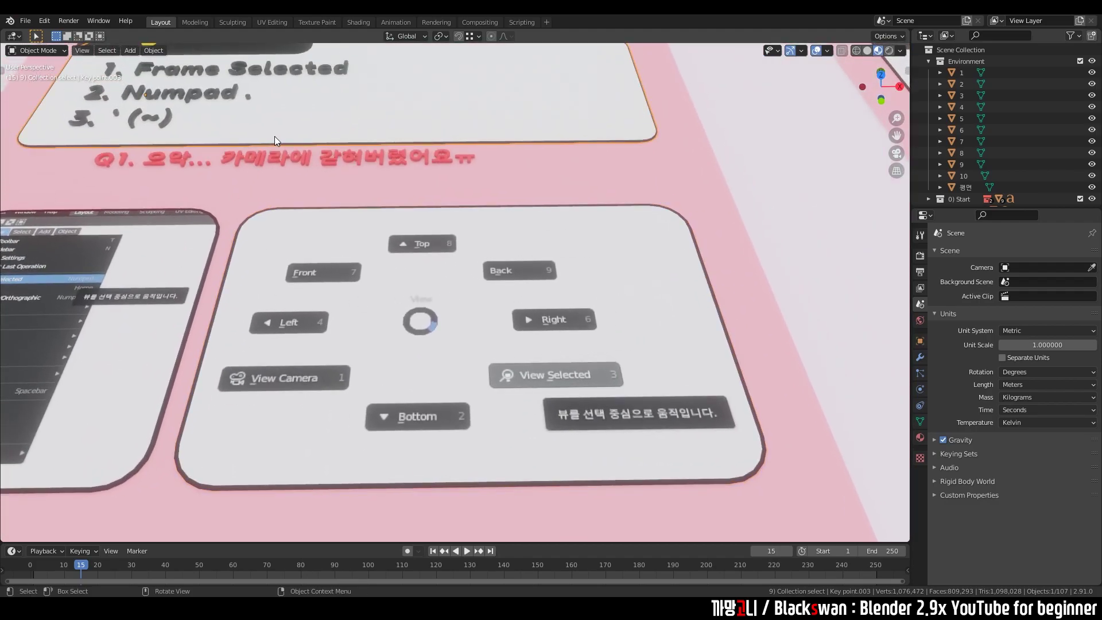
# Step: Frame the left screenshot panel, then card 3, then card 4 with Numpad period
pyautogui.scroll(-3, 425, 325)
pyautogui.click(365, 443)
pyautogui.press('KP_Decimal')
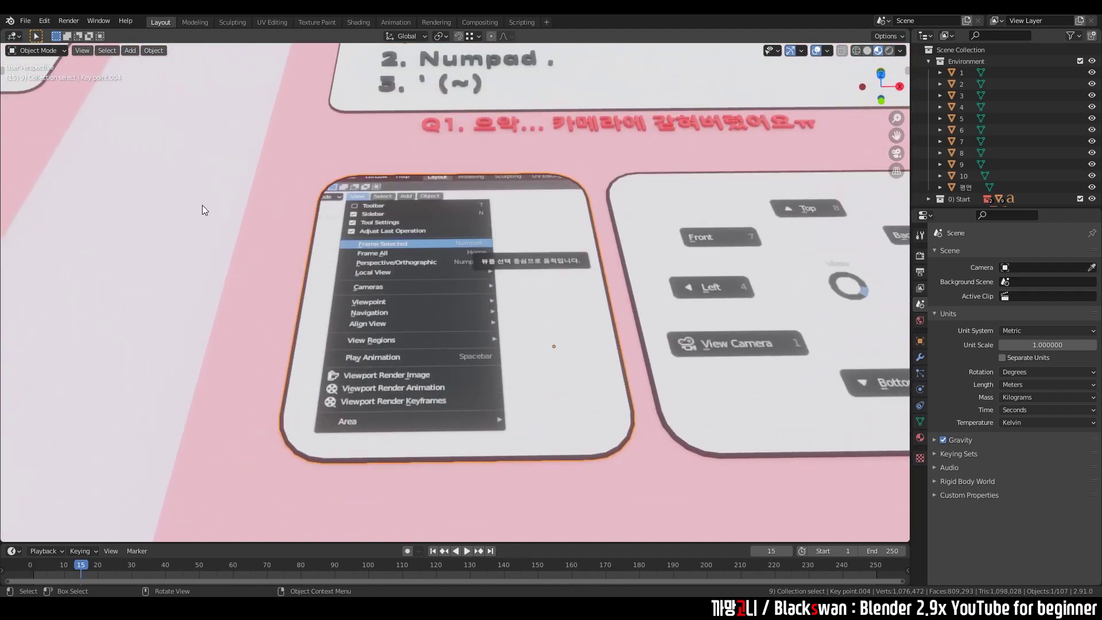
pyautogui.click(59, 117)
pyautogui.press('KP_Decimal')
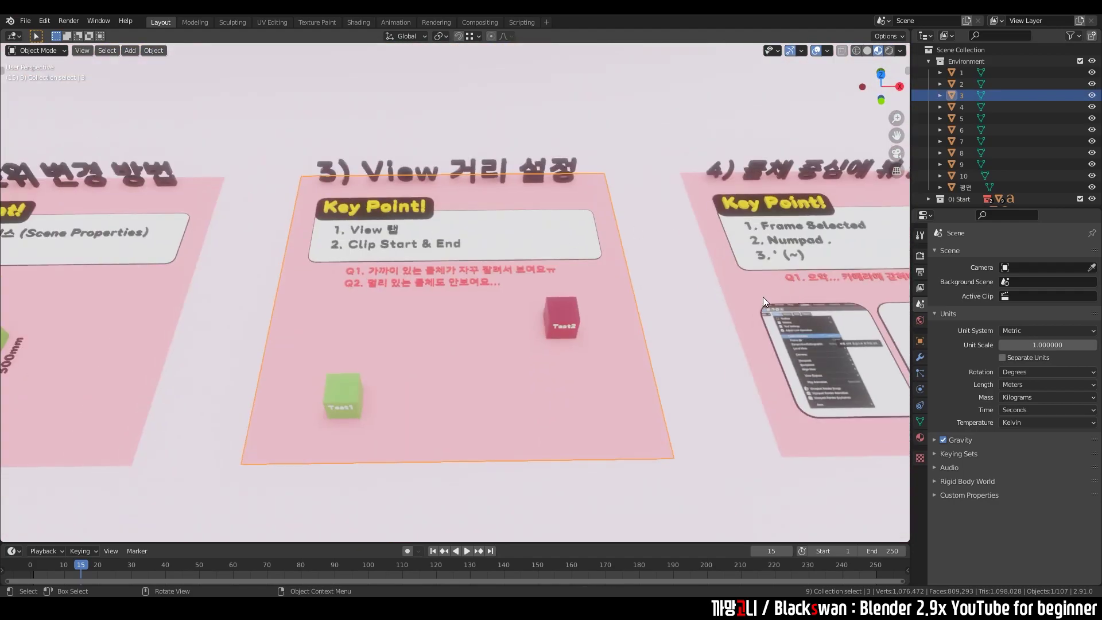
pyautogui.click(748, 299)
pyautogui.press('KP_Decimal')
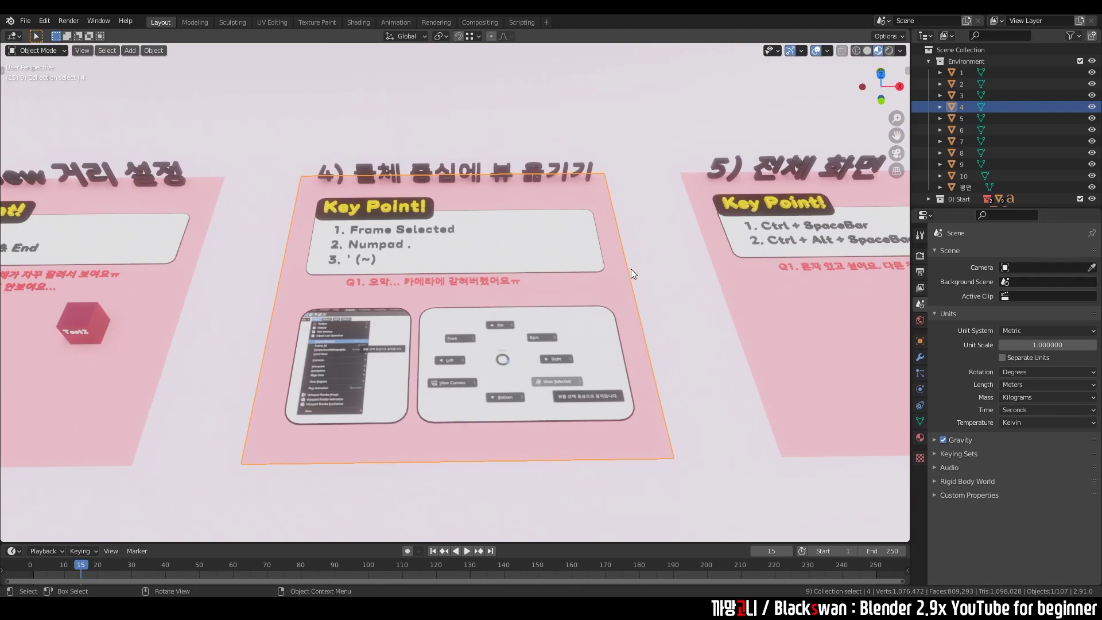
# Step: Frame card 3 via View > Frame Selected and card 4 via the ` pie menu
pyautogui.click(187, 258)
pyautogui.click(82, 50)
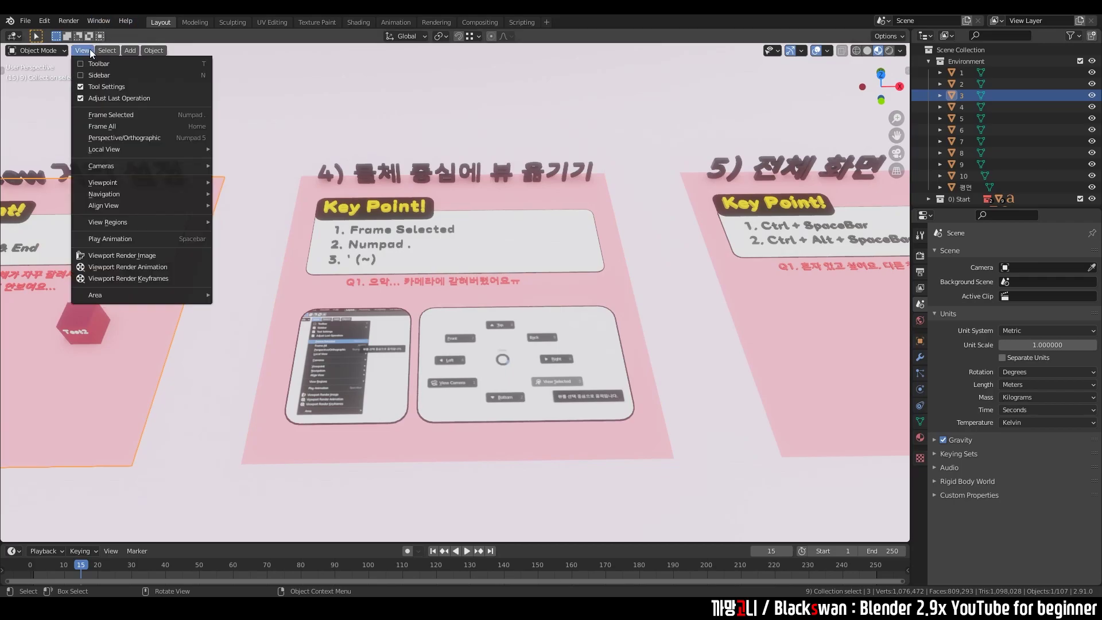
pyautogui.click(136, 116)
pyautogui.click(742, 284)
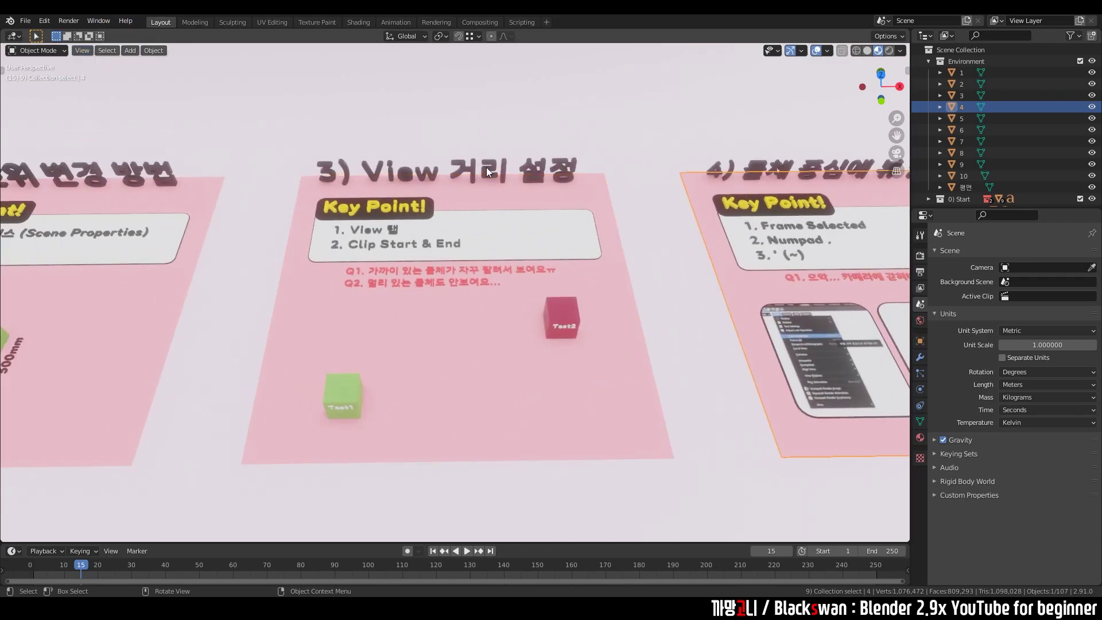
pyautogui.press('`')
pyautogui.click(539, 192)
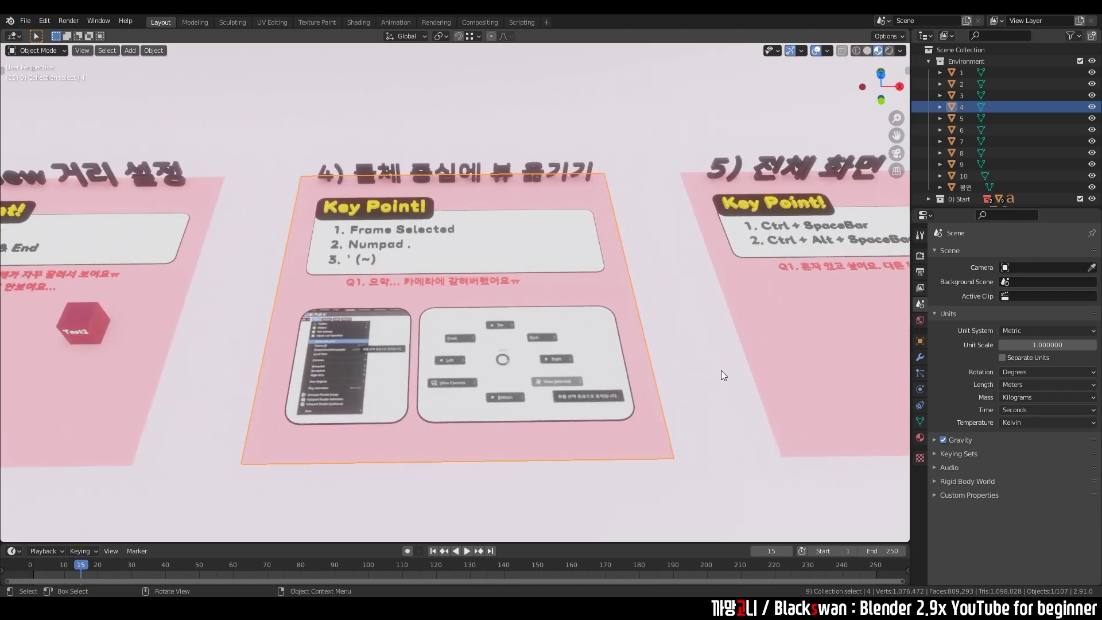
# Step: Orbit around card 4's Key Point card, frame the lower-right board, and select card 5
pyautogui.click(652, 314)
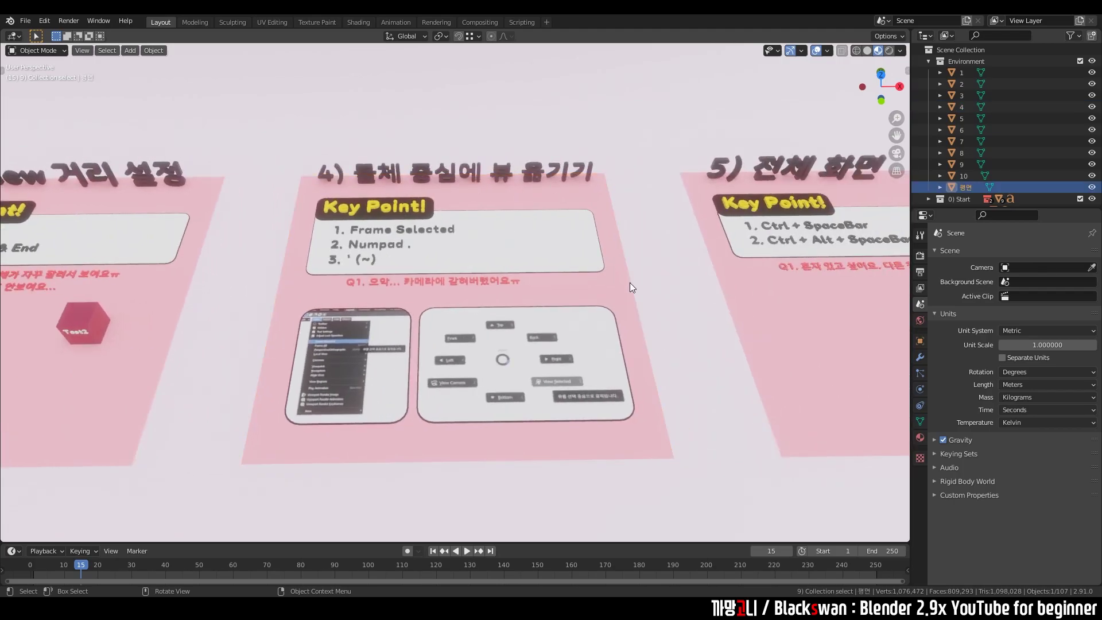
pyautogui.moveTo(601, 303)
pyautogui.mouseDown(button='middle')
pyautogui.moveTo(638, 306)
pyautogui.moveTo(596, 317)
pyautogui.mouseUp(button='middle')
pyautogui.click(495, 240)
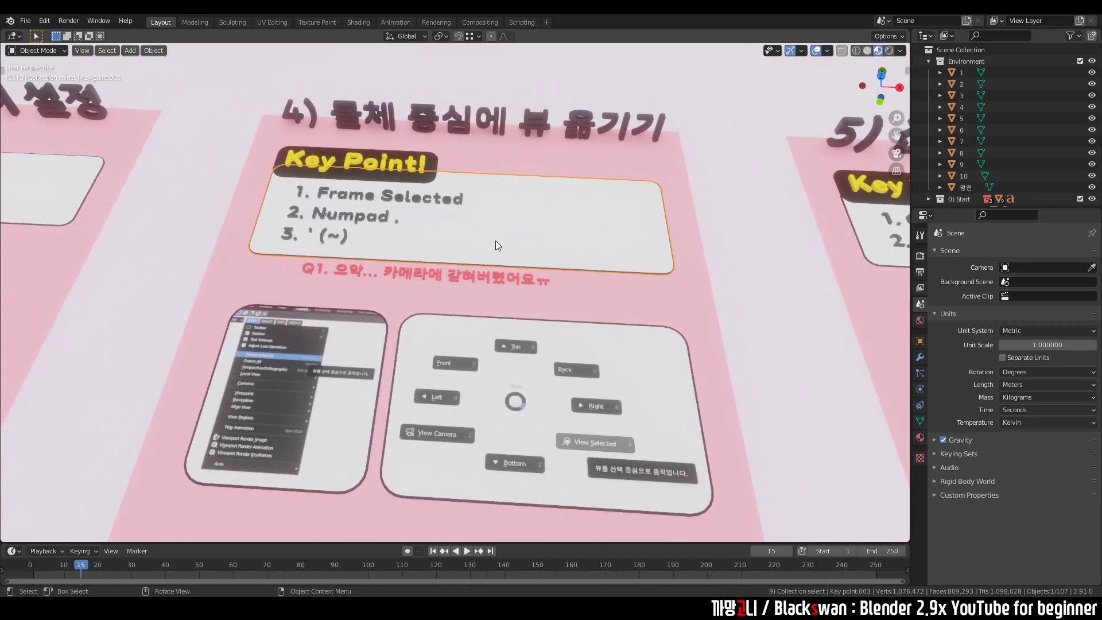
pyautogui.moveTo(494, 243)
pyautogui.mouseDown(button='middle')
pyautogui.moveTo(480, 278)
pyautogui.moveTo(537, 277)
pyautogui.mouseUp(button='middle')
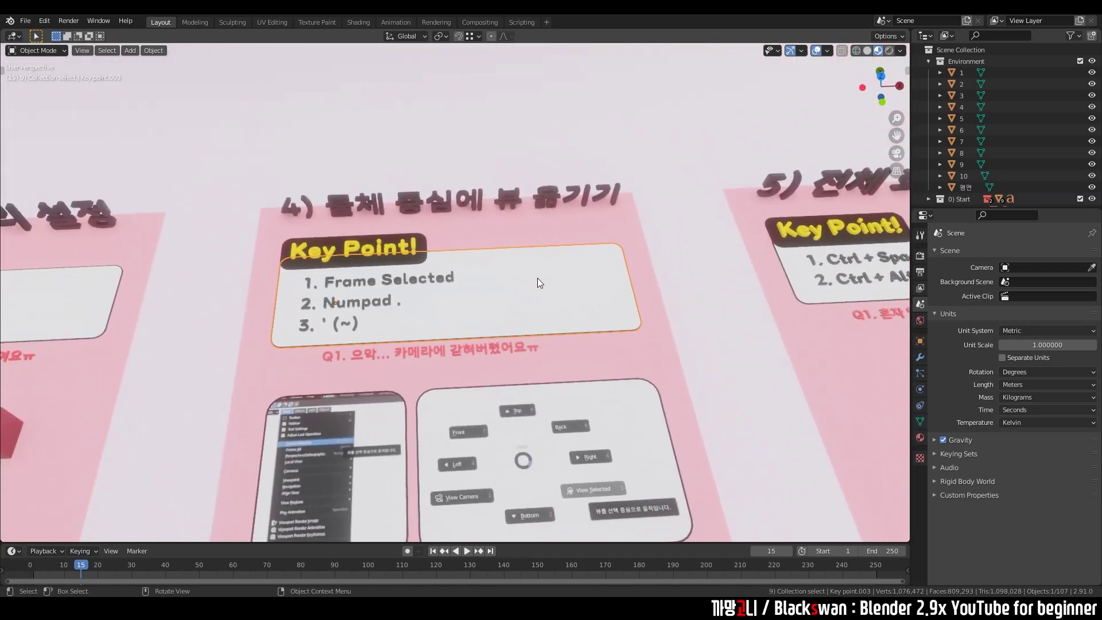
pyautogui.click(631, 394)
pyautogui.press('KP_Decimal')
pyautogui.moveTo(619, 384)
pyautogui.mouseDown(button='middle')
pyautogui.moveTo(628, 387)
pyautogui.moveTo(615, 389)
pyautogui.moveTo(586, 349)
pyautogui.mouseUp(button='middle')
pyautogui.click(793, 252)
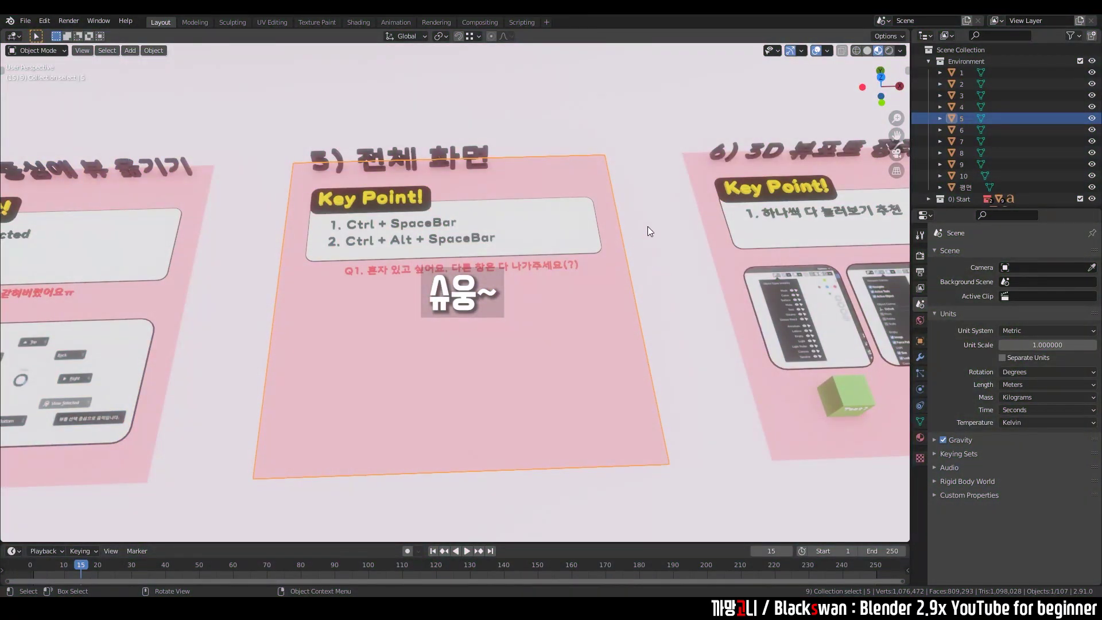
# Step: Zoom in on the 5) 전체 화면 card and toggle Ctrl+Space full-screen on and off
pyautogui.click(637, 235)
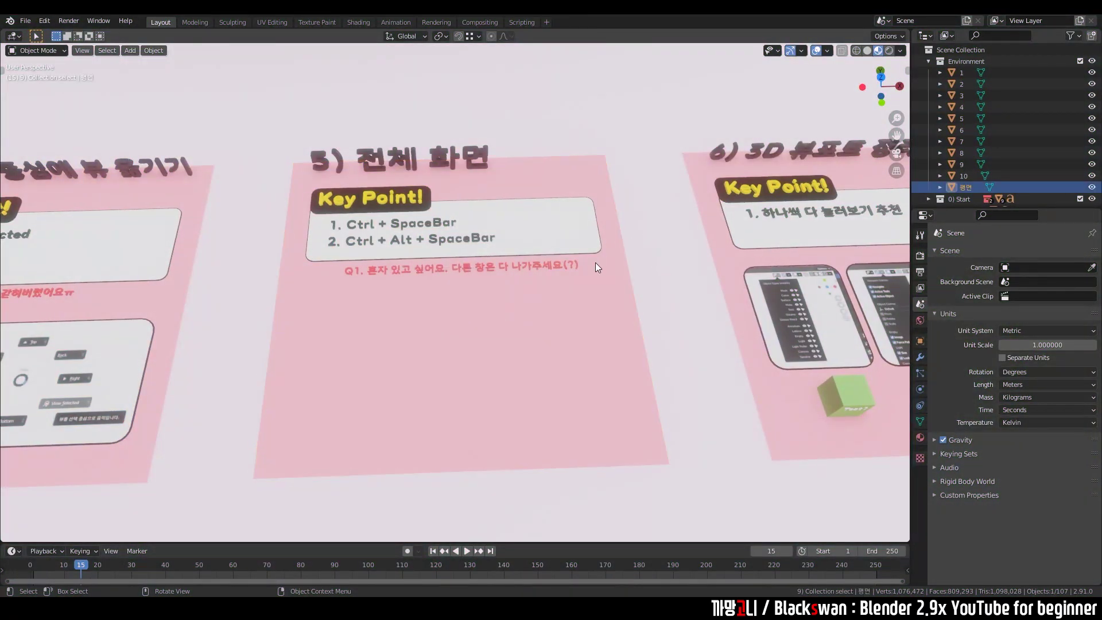
pyautogui.moveTo(517, 233)
pyautogui.keyDown('shift'); pyautogui.mouseDown(button='middle')
pyautogui.moveTo(498, 291)
pyautogui.moveTo(516, 293)
pyautogui.mouseUp(button='middle'); pyautogui.keyUp('shift')
pyautogui.scroll(-2, 498, 289)
pyautogui.scroll(-1, 498, 289)
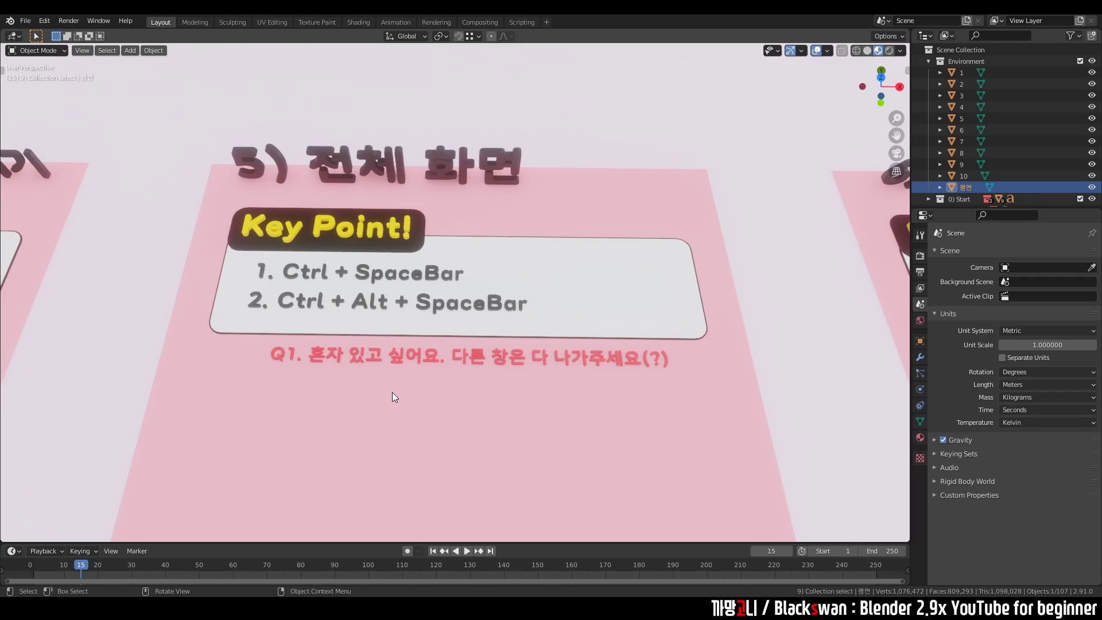
pyautogui.hotkey('ctrl', 'space')
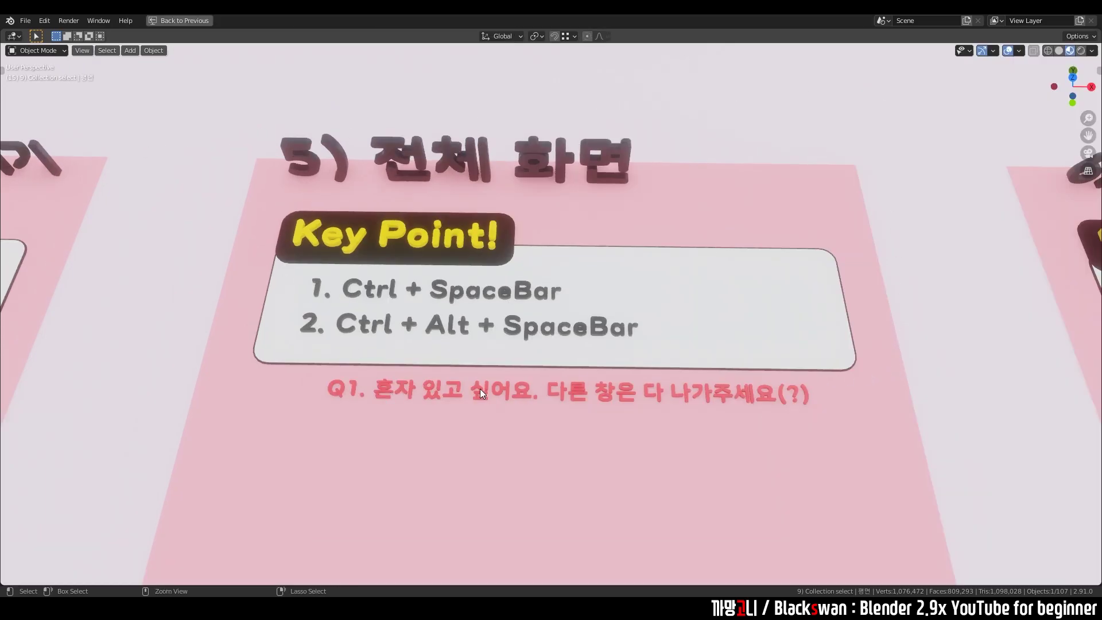
pyautogui.hotkey('ctrl', 'space')
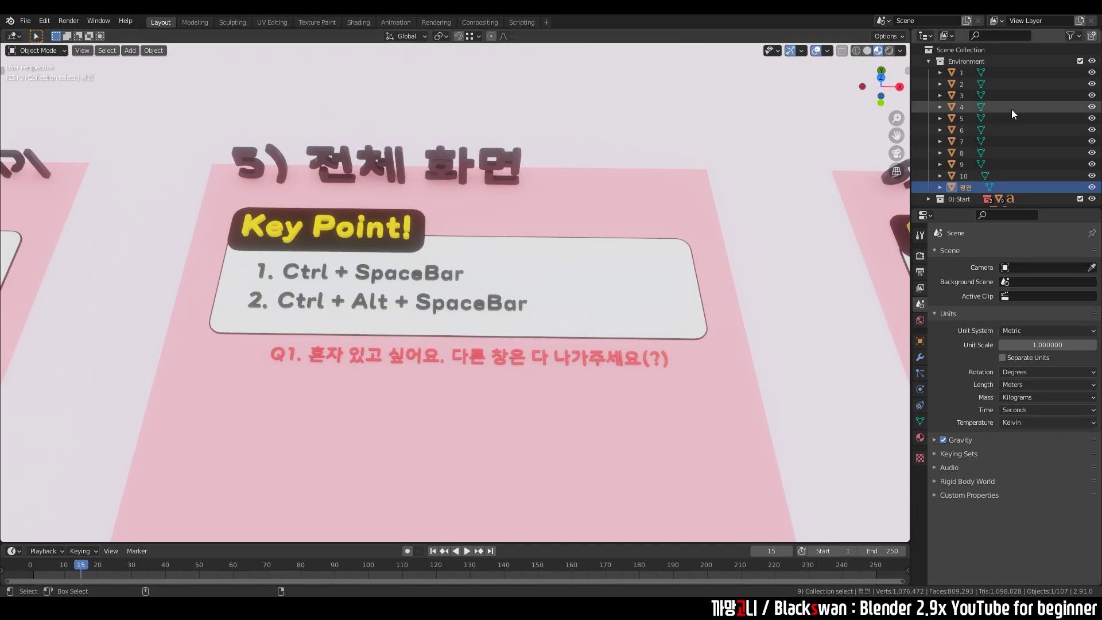
pyautogui.hotkey('ctrl', 'space')
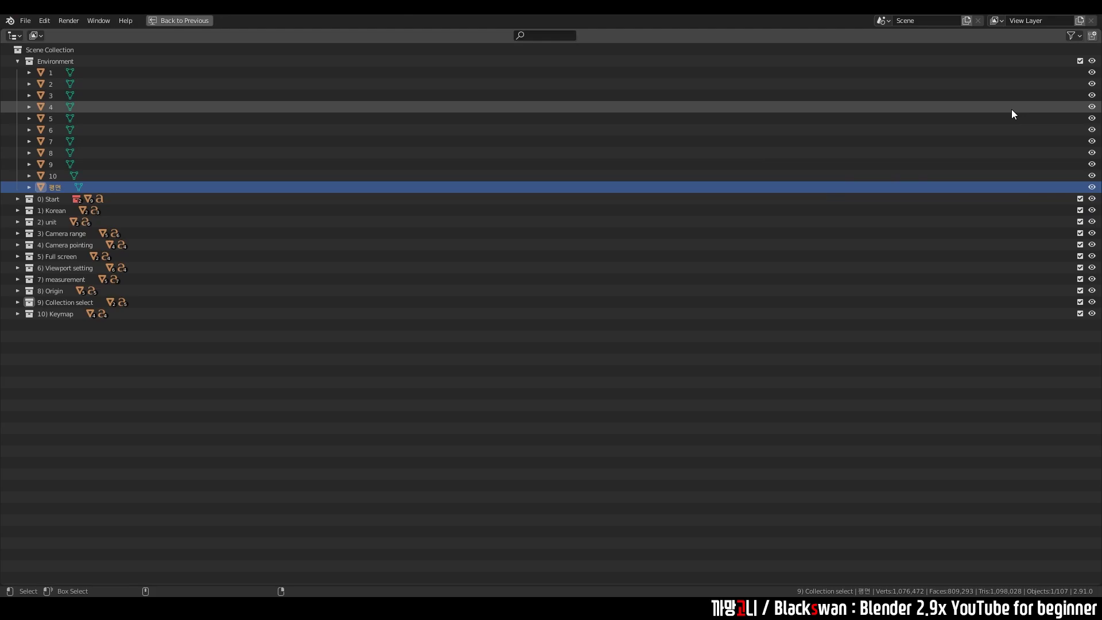
pyautogui.hotkey('ctrl', 'space')
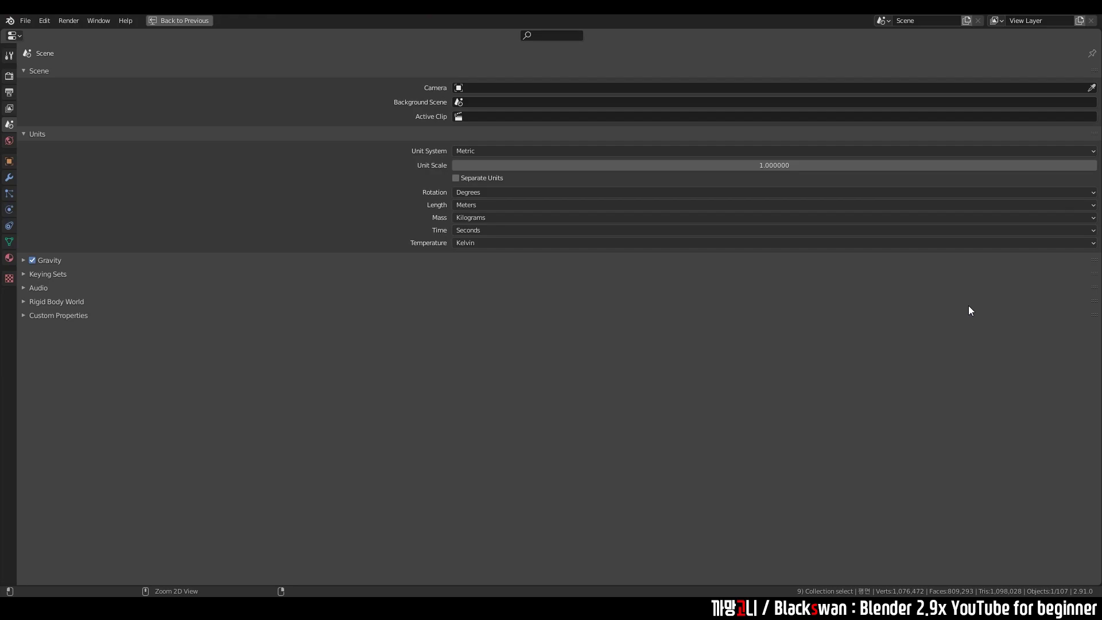
pyautogui.hotkey('ctrl', 'space')
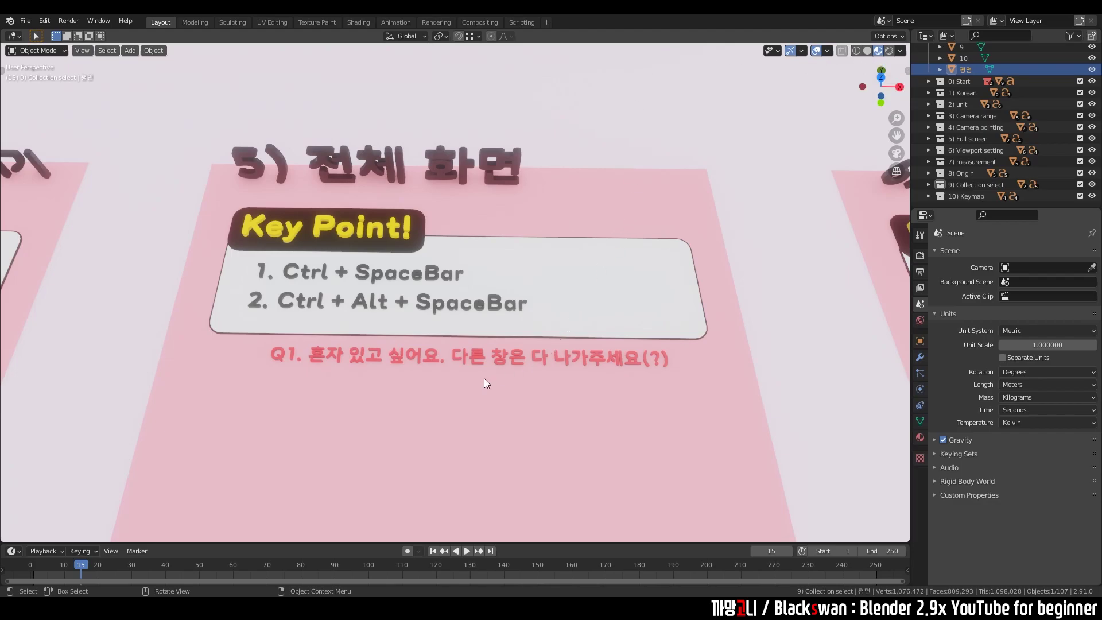
pyautogui.hotkey('ctrl', 'alt', 'space')
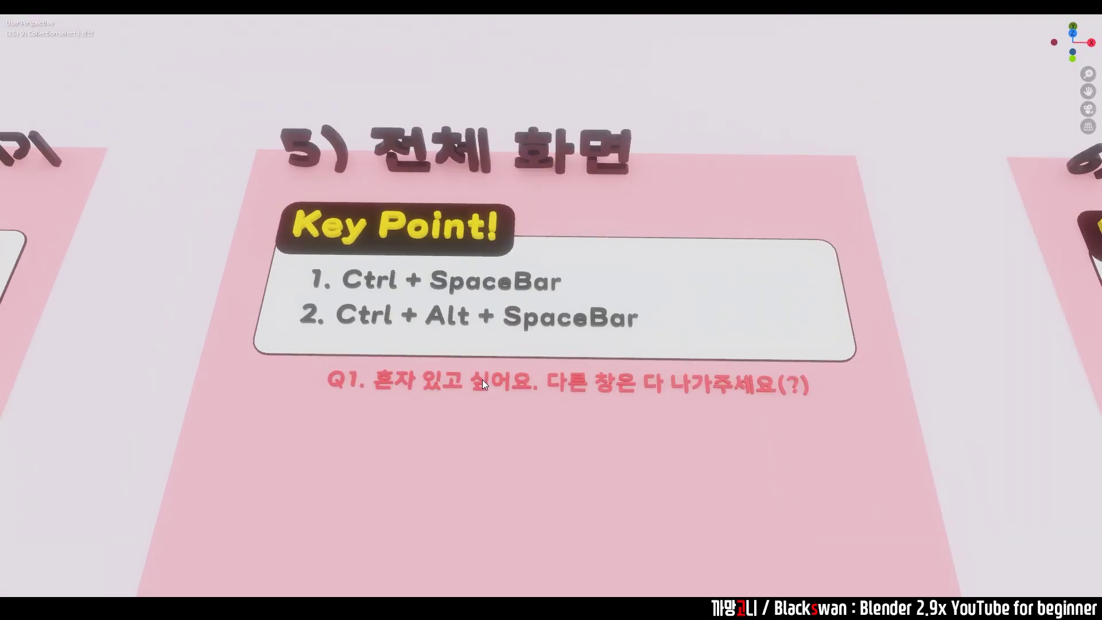
pyautogui.hotkey('ctrl', 'alt', 'space')
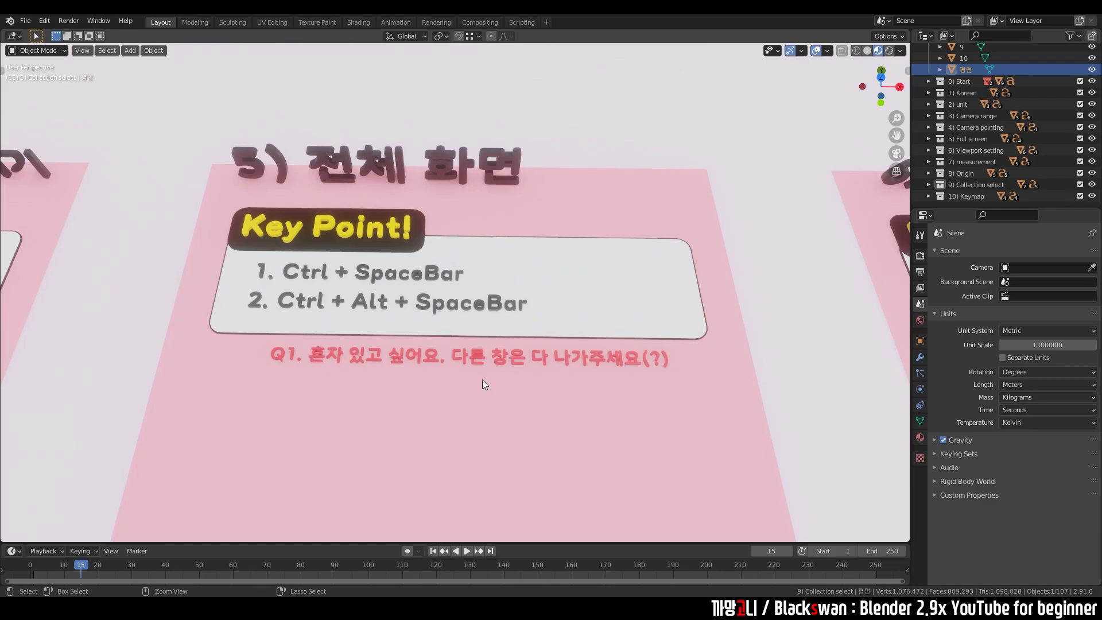
pyautogui.hotkey('ctrl', 'space')
pyautogui.hotkey('ctrl', 'space')
pyautogui.hotkey('ctrl', 'alt', 'space')
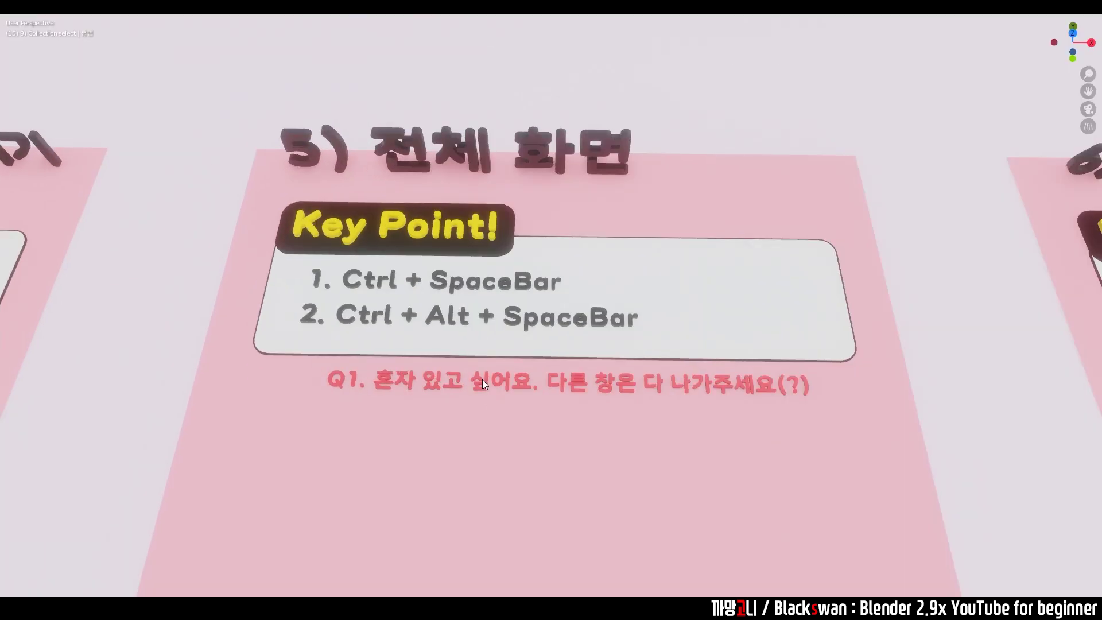
pyautogui.hotkey('ctrl', 'alt', 'space')
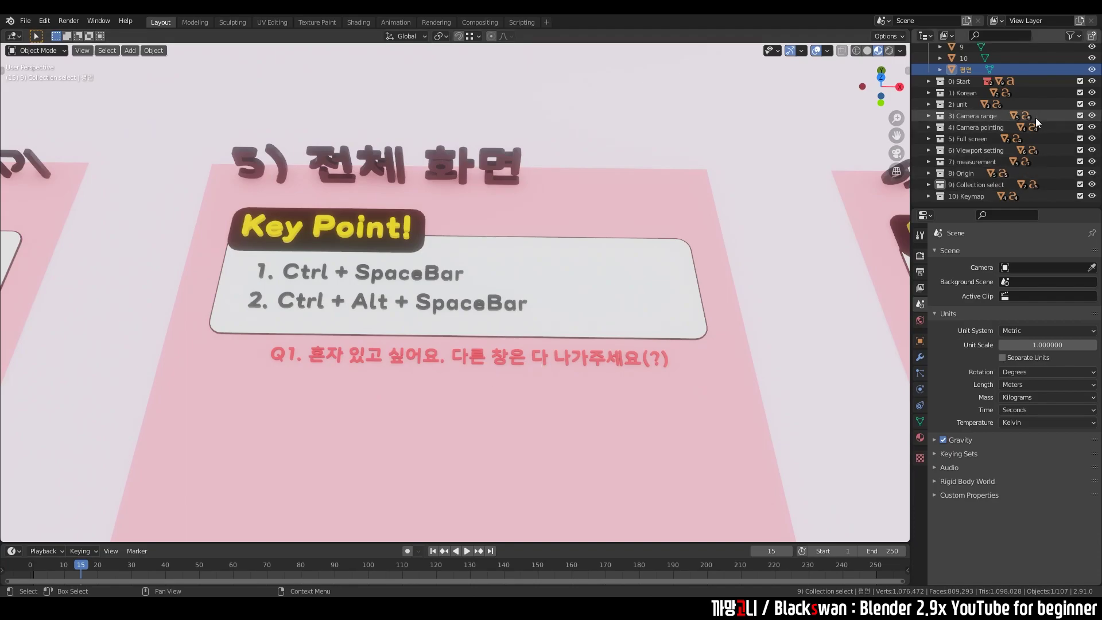
pyautogui.hotkey('ctrl', 'alt', 'space')
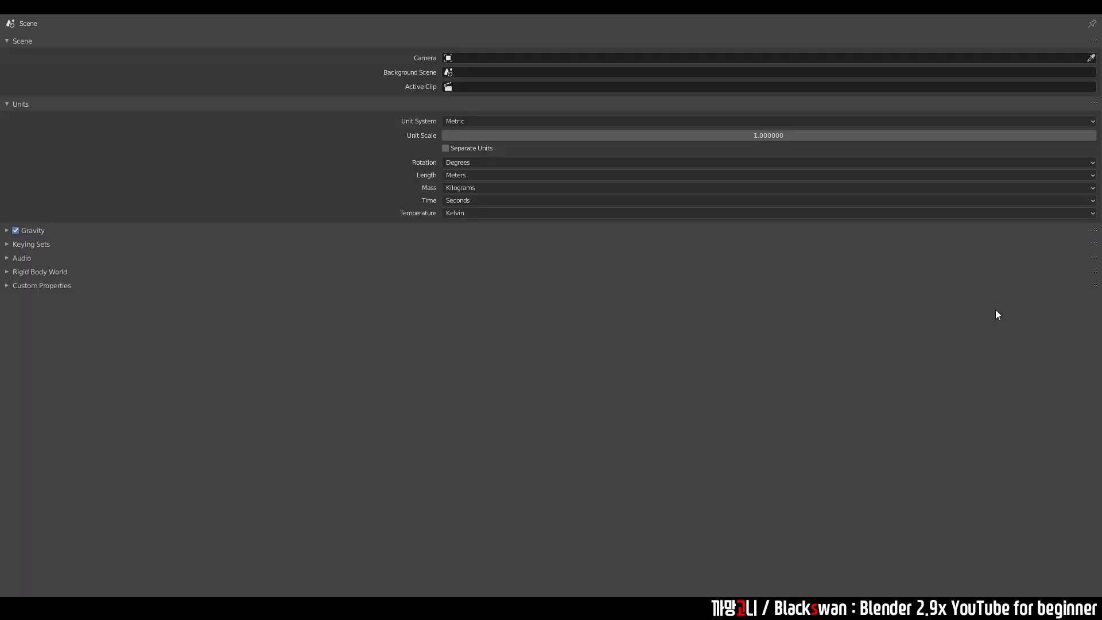
pyautogui.hotkey('ctrl', 'alt', 'space')
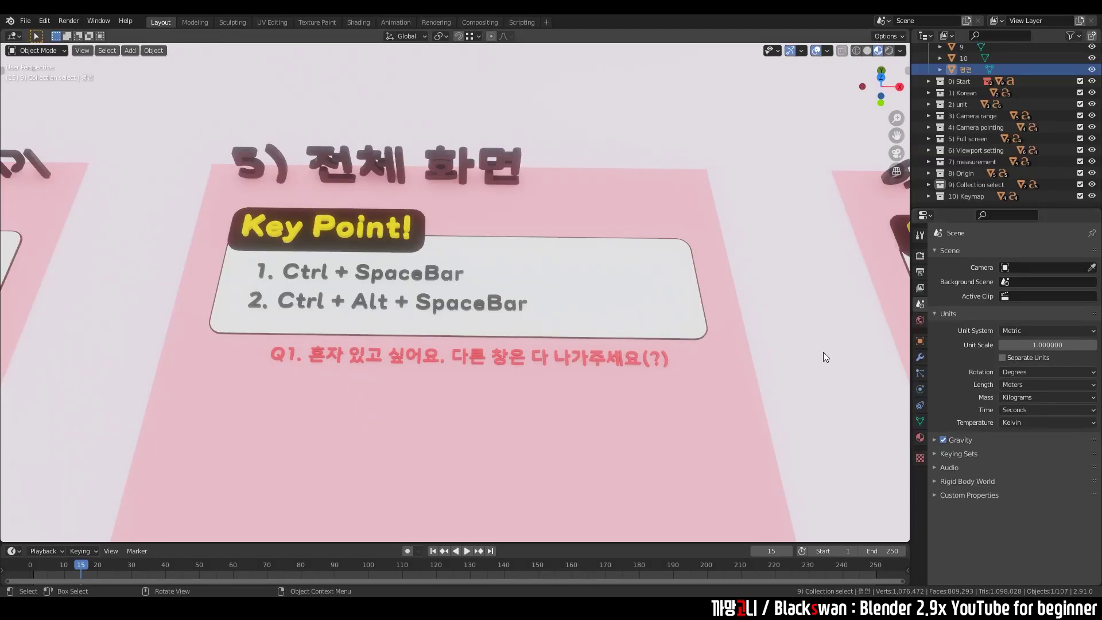
pyautogui.scroll(-1, 683, 332)
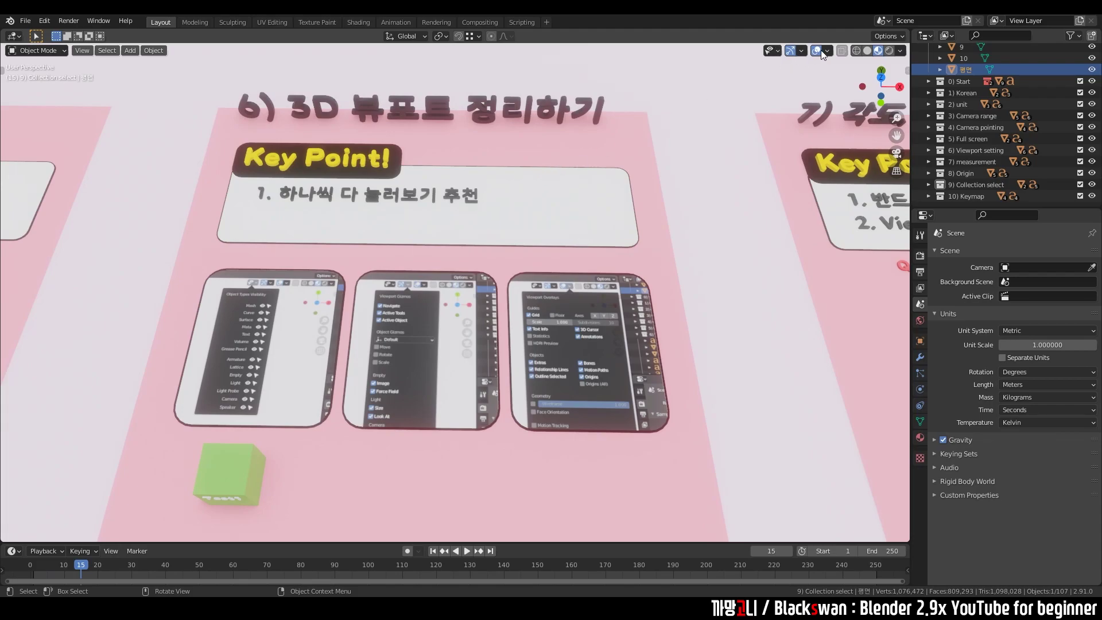
# Step: Select card 6's first screenshot panel, go to Top Orthographic, and fit all three panels
pyautogui.click(287, 345)
pyautogui.press('KP_7')
pyautogui.scroll(5, 379, 292)
pyautogui.scroll(-2, 391, 297)
pyautogui.keyDown('shift'); pyautogui.moveTo(392, 297); pyautogui.dragTo(559, 198, button='middle'); pyautogui.keyUp('shift')
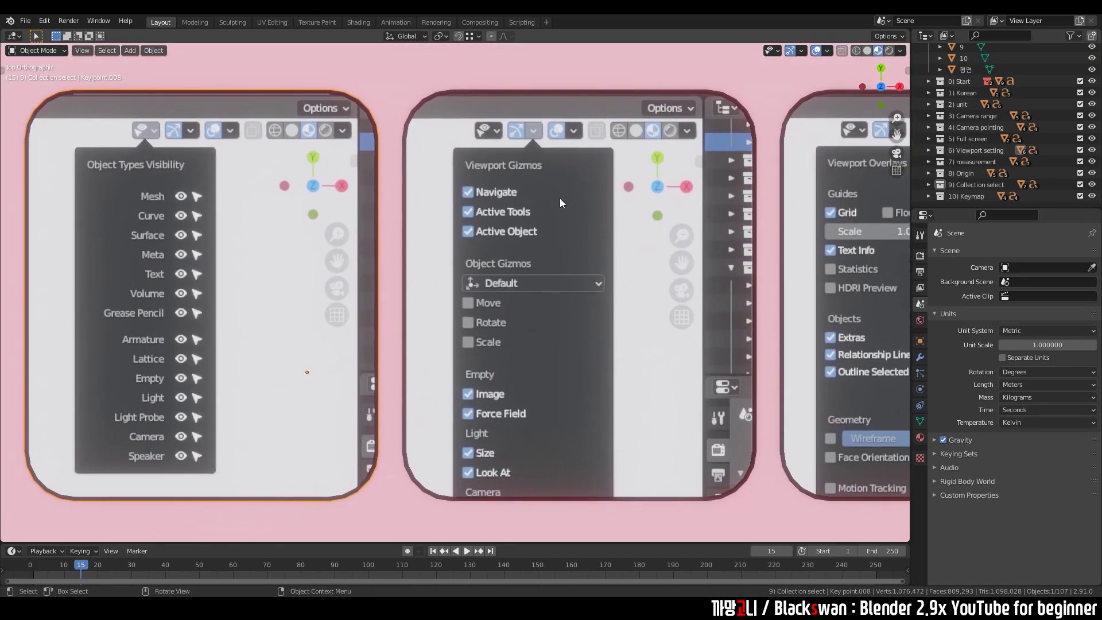
pyautogui.keyDown('shift'); pyautogui.moveTo(630, 210); pyautogui.dragTo(546, 215, button='middle'); pyautogui.keyUp('shift')
# Step: Undo the last change and pan toward the green Test1 cube before the panels
pyautogui.scroll(-2, 545, 215)
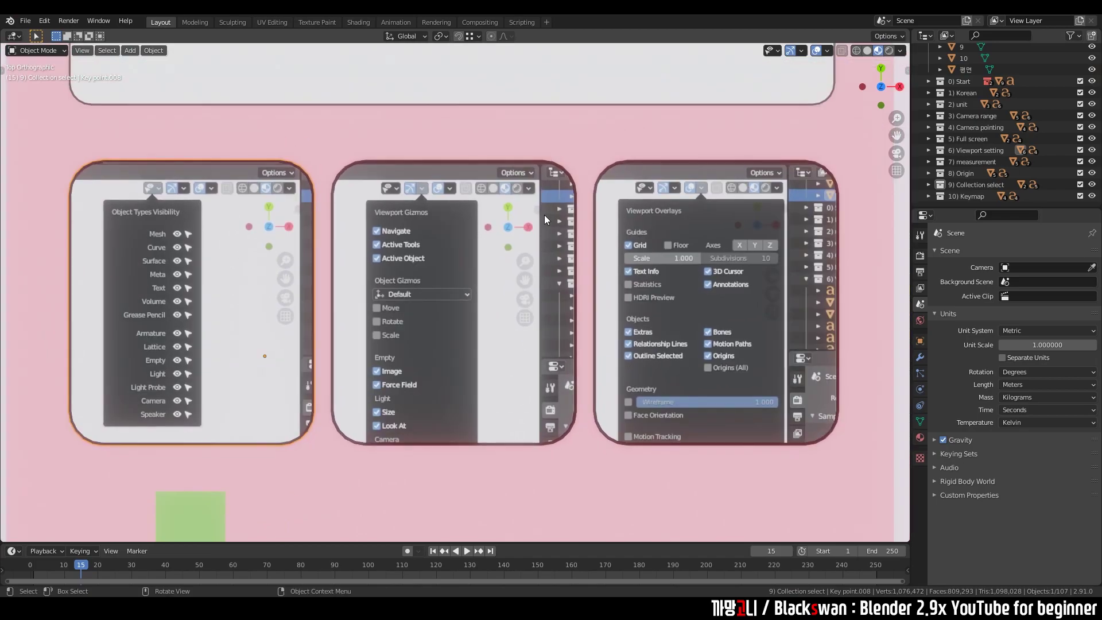
pyautogui.hotkey('ctrl', 'z')
pyautogui.hotkey('ctrl', 'z')
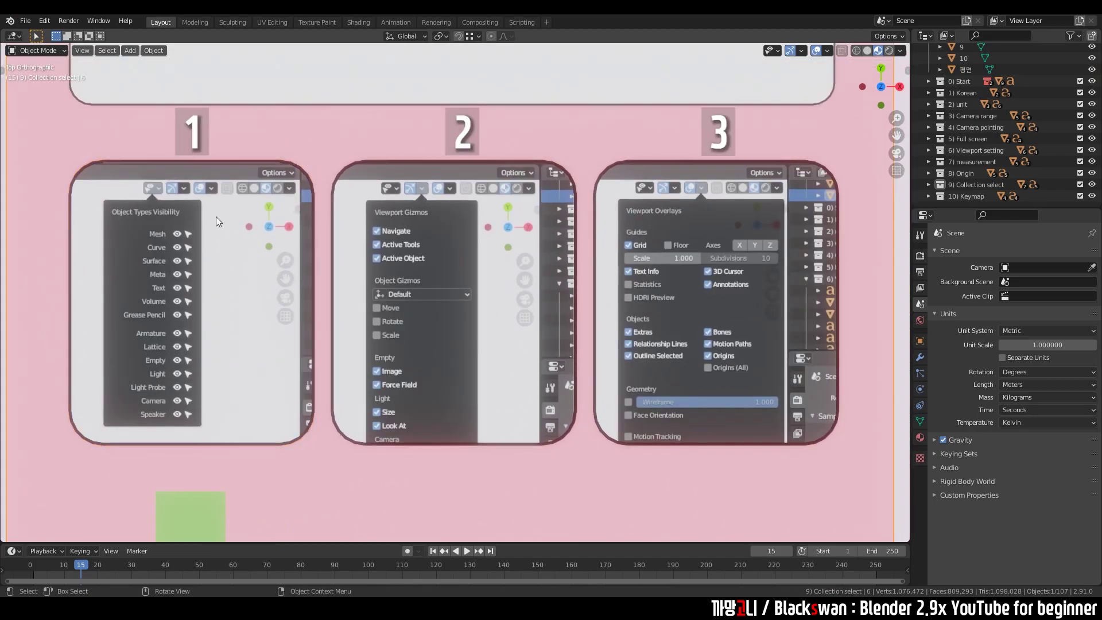
pyautogui.click(777, 51)
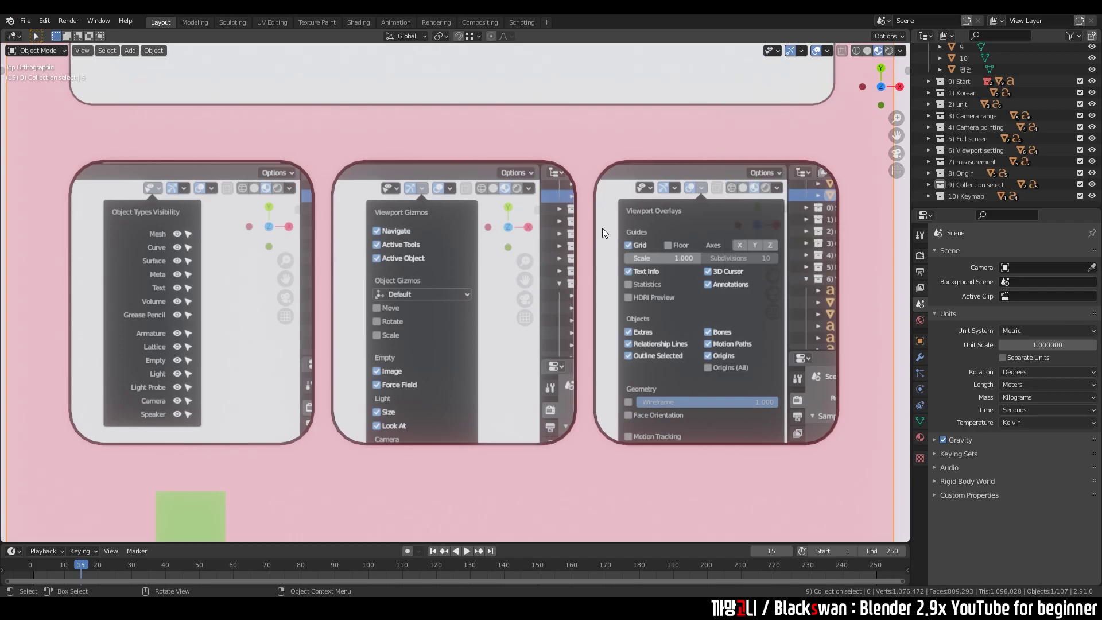
pyautogui.scroll(-2, 346, 390)
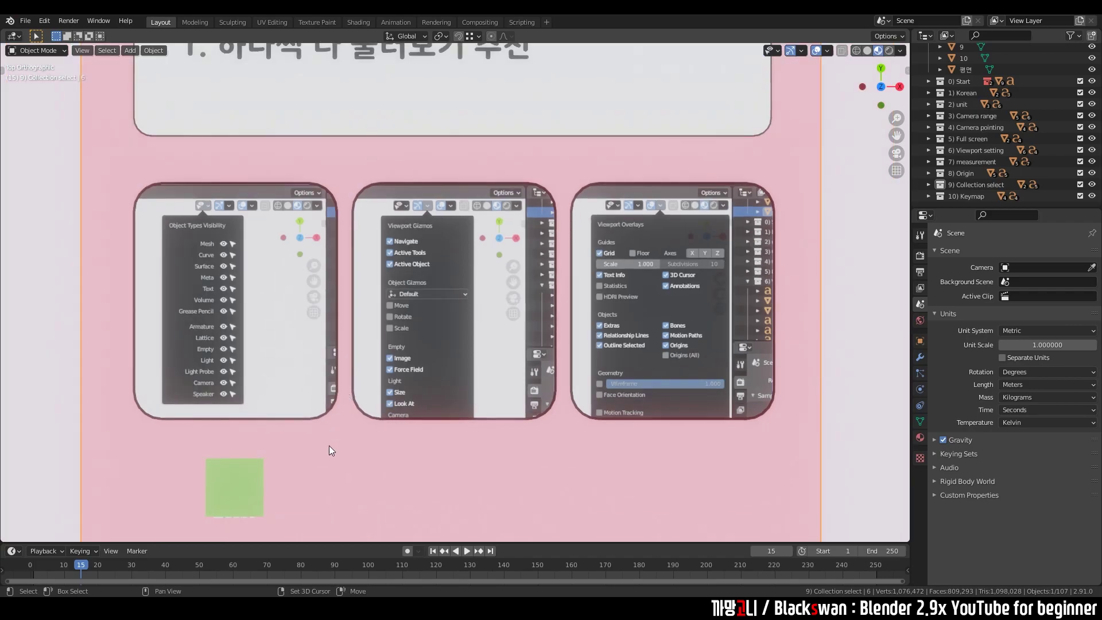
pyautogui.moveTo(329, 445)
pyautogui.keyDown('shift'); pyautogui.mouseDown(button='middle')
pyautogui.moveTo(484, 253)
pyautogui.moveTo(504, 280)
pyautogui.moveTo(475, 335)
pyautogui.moveTo(484, 311)
pyautogui.moveTo(470, 269)
pyautogui.moveTo(497, 242)
pyautogui.moveTo(464, 270)
pyautogui.mouseUp(button='middle'); pyautogui.keyUp('shift')
# Step: Select the card's plane and hide, then re-show, mesh objects via Object Types Visibility
pyautogui.click(428, 267)
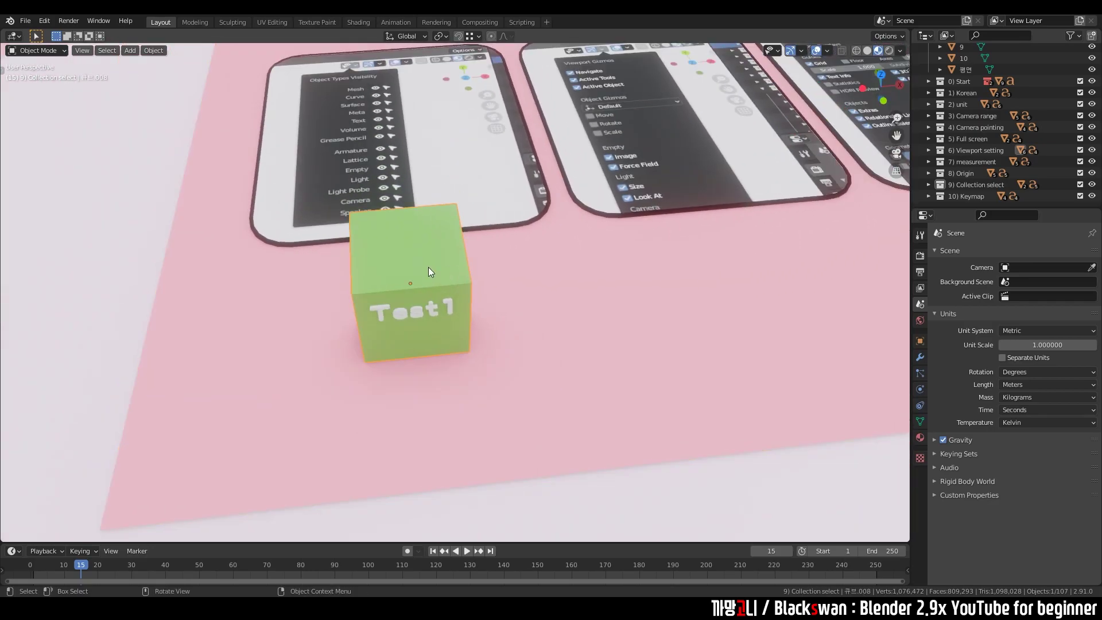
pyautogui.click(450, 305)
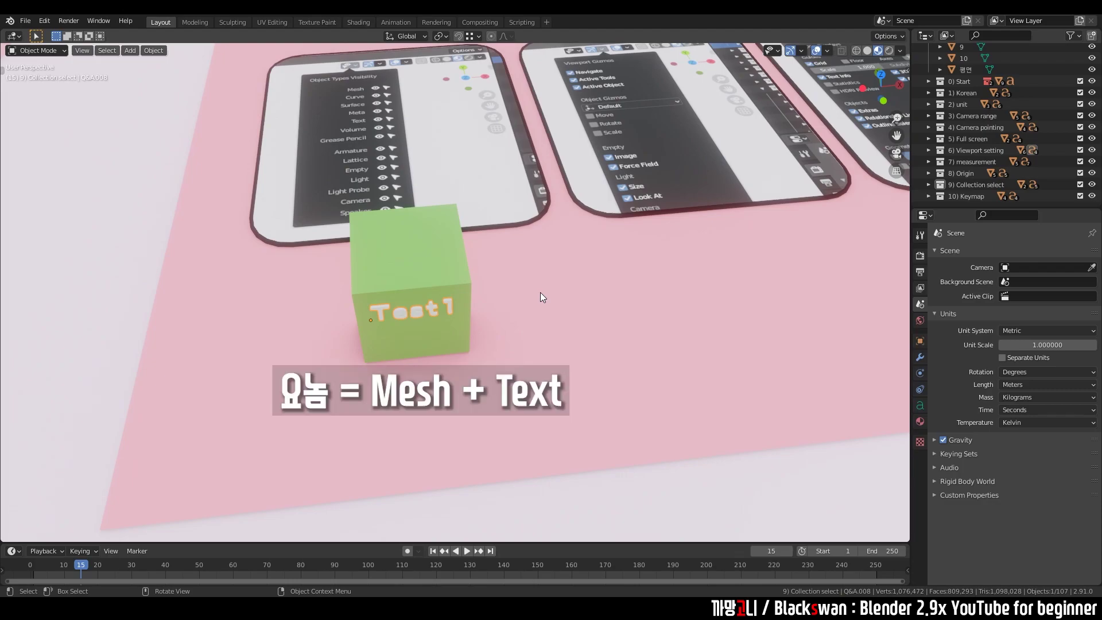
pyautogui.click(780, 54)
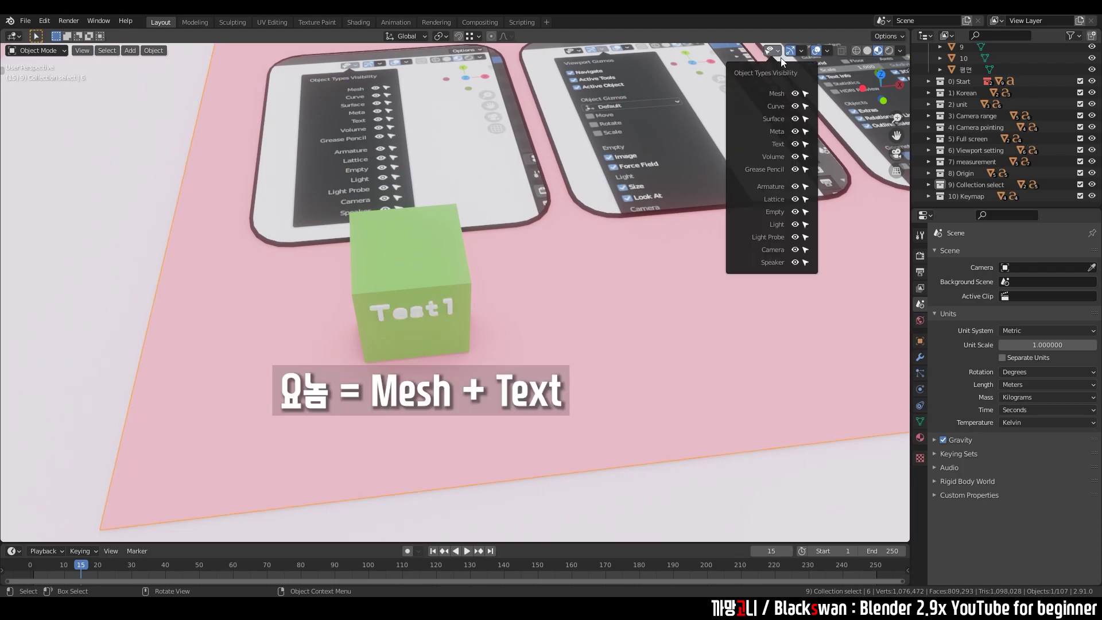
pyautogui.click(795, 93)
pyautogui.click(796, 93)
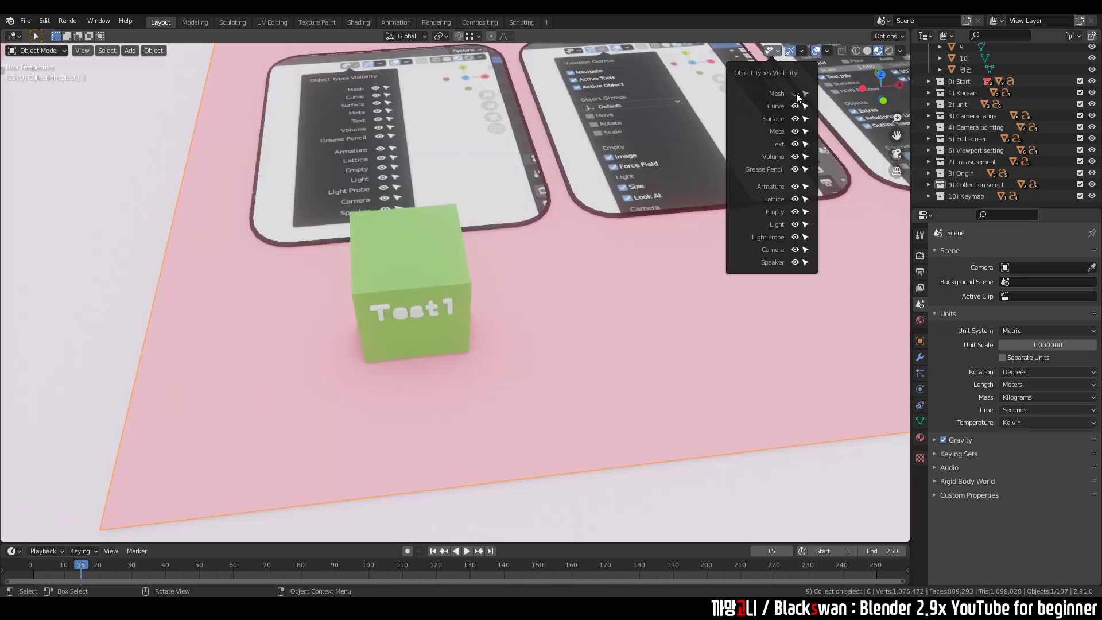
pyautogui.scroll(-2, 633, 170)
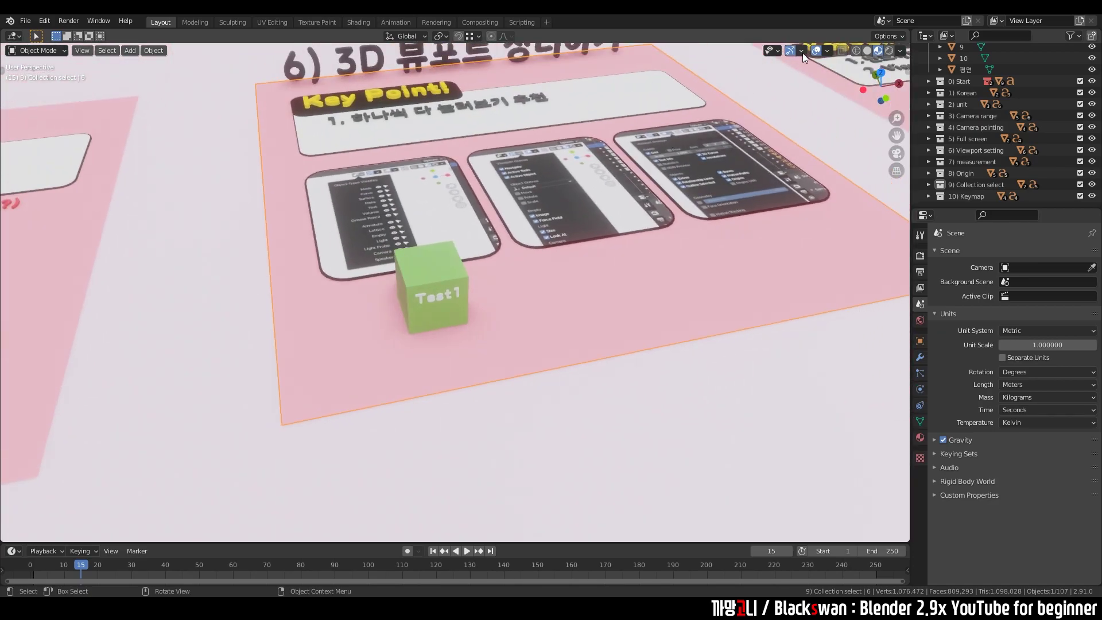
# Step: Toggle mesh and text object visibility off and back on in the Object Types Visibility list
pyautogui.click(776, 50)
pyautogui.click(796, 93)
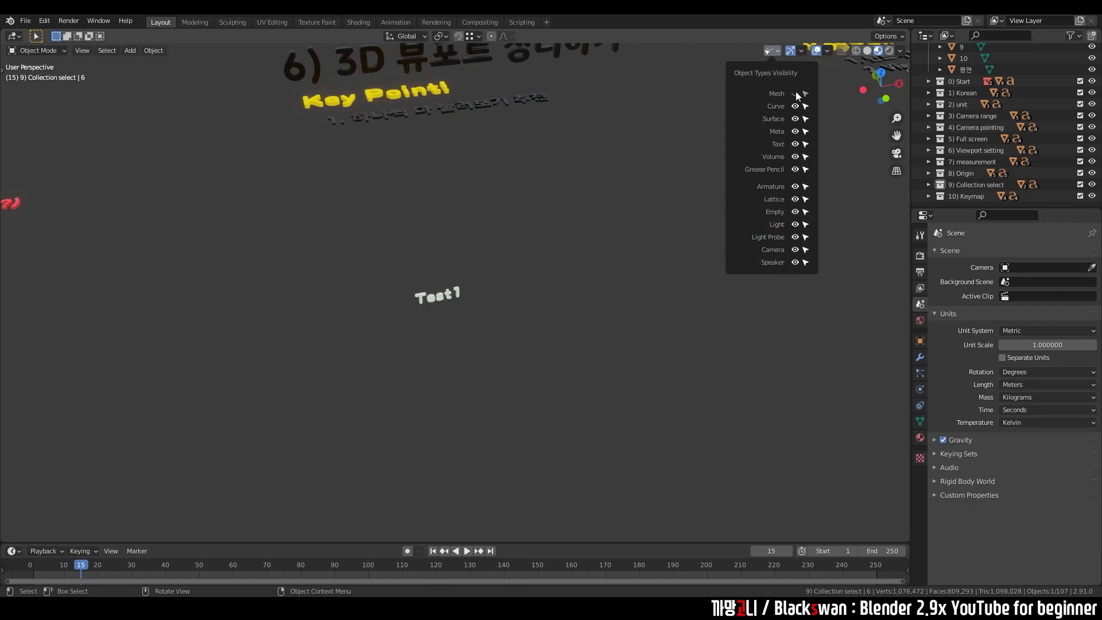
pyautogui.click(795, 94)
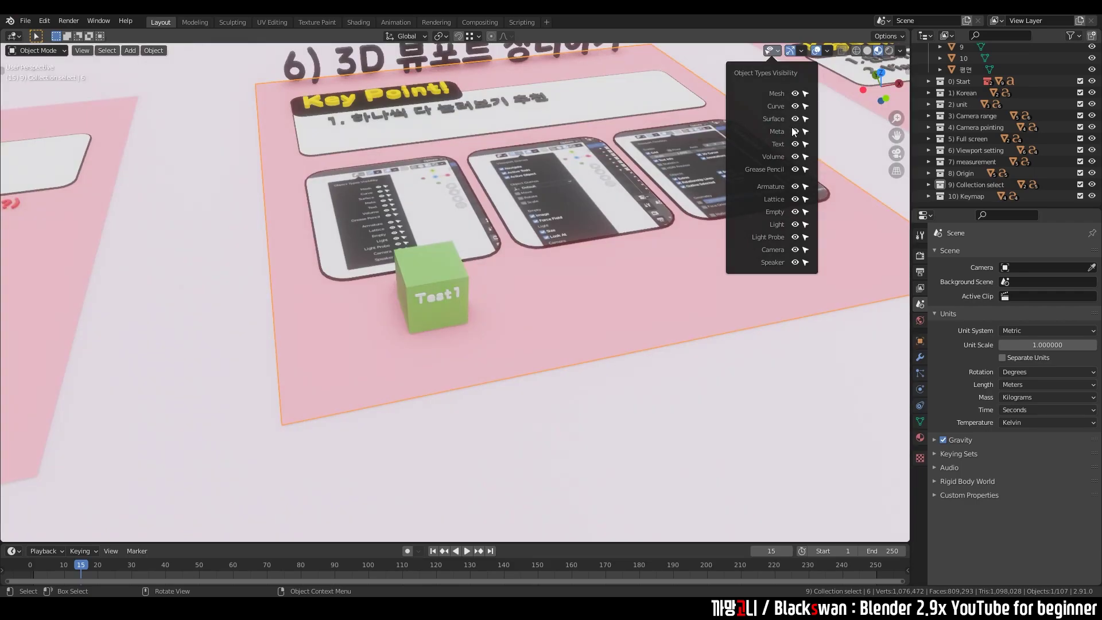
pyautogui.click(795, 145)
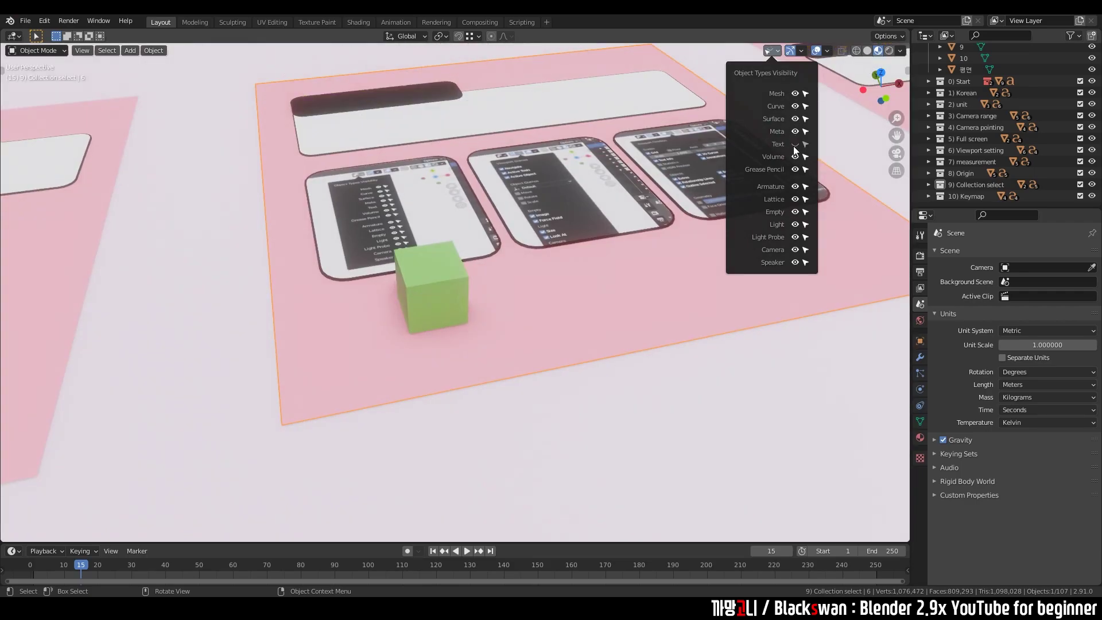
pyautogui.click(794, 147)
pyautogui.click(794, 147)
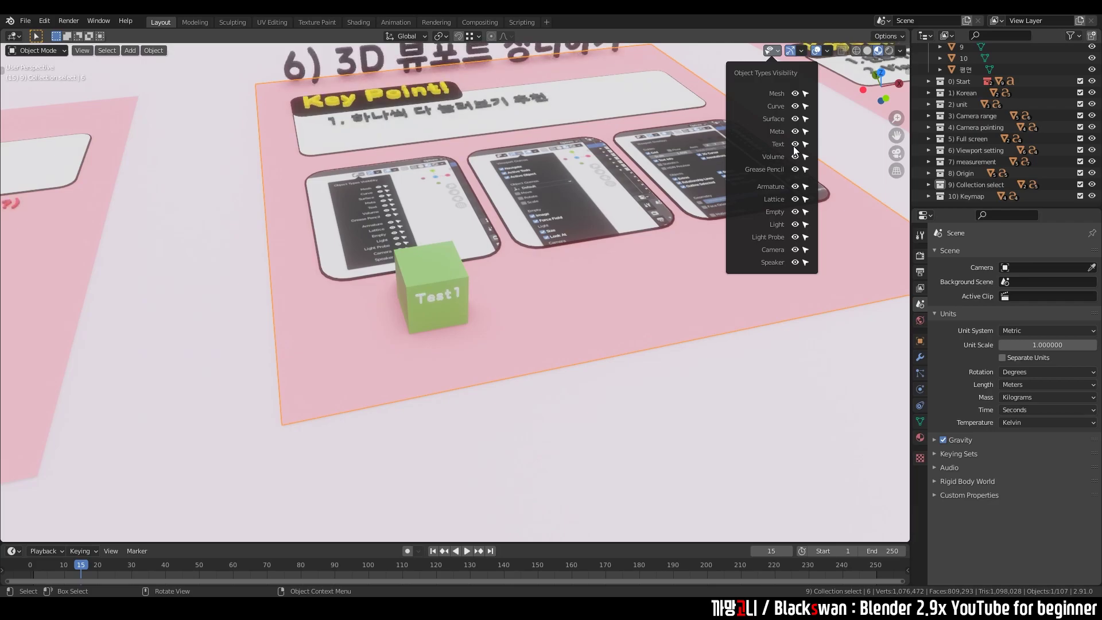
pyautogui.click(805, 144)
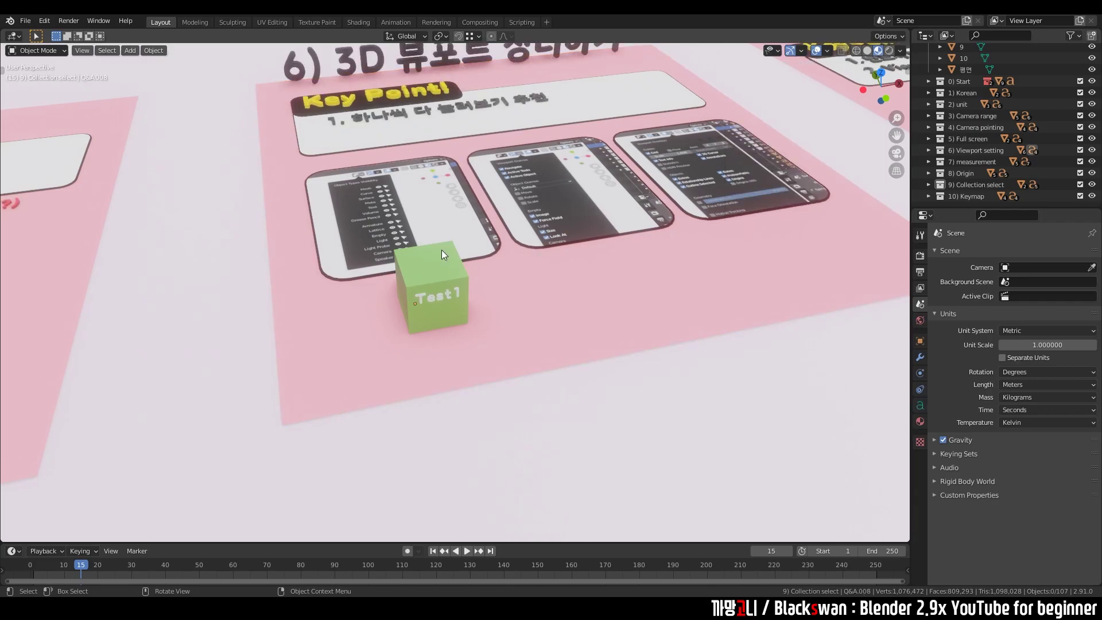
# Step: Box-select the sixth card's objects, pick the pink plane, and move the view close to its screenshots
pyautogui.moveTo(334, 205); pyautogui.dragTo(558, 337)
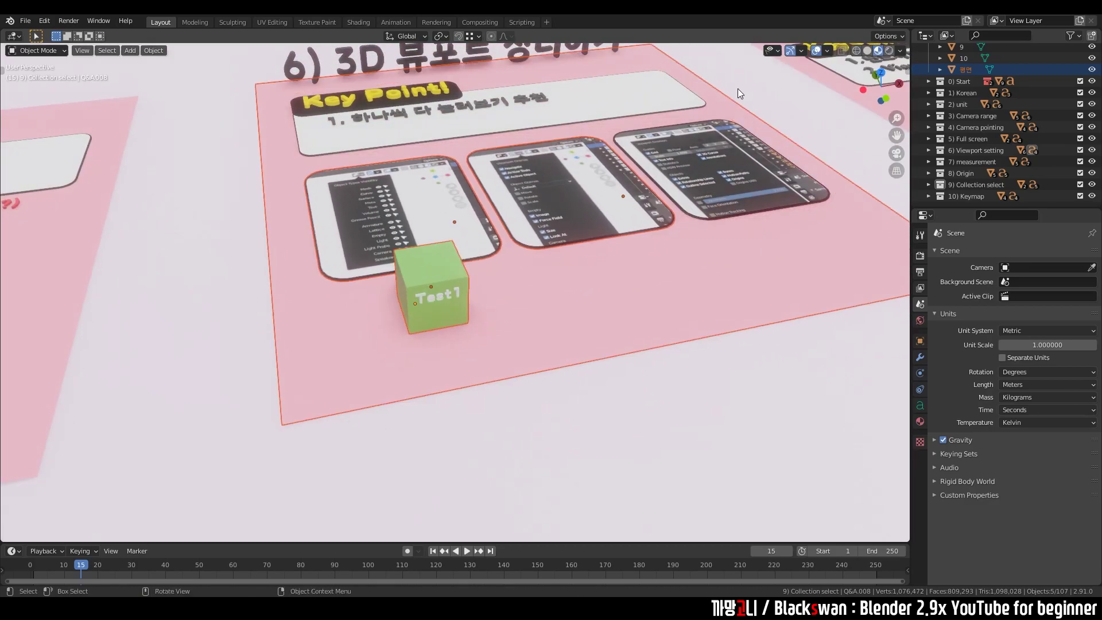
pyautogui.click(703, 339)
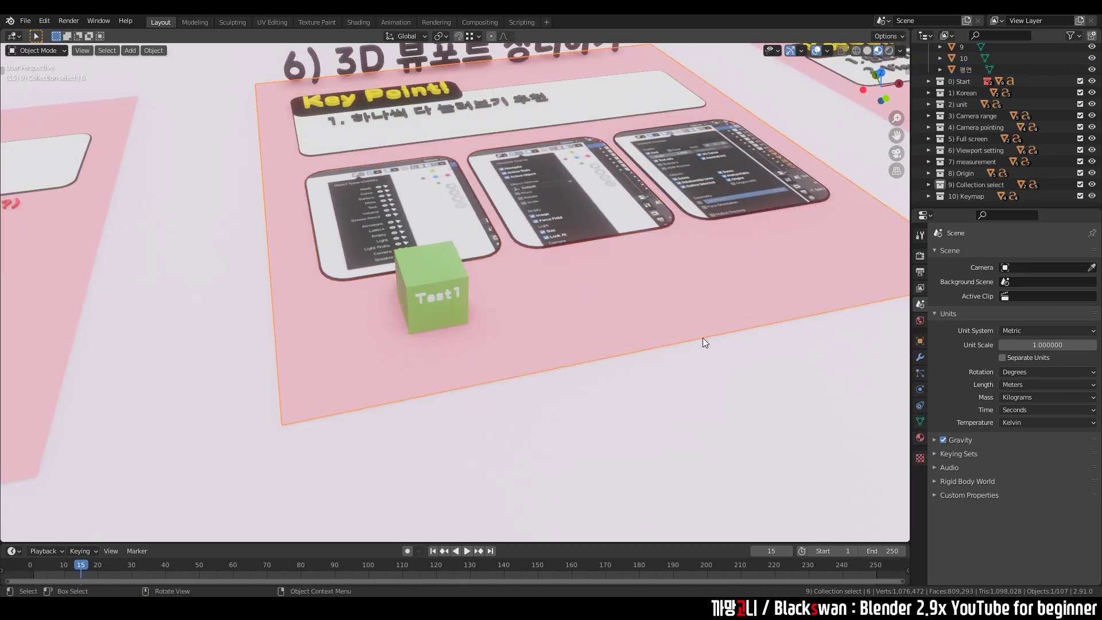
pyautogui.click(779, 52)
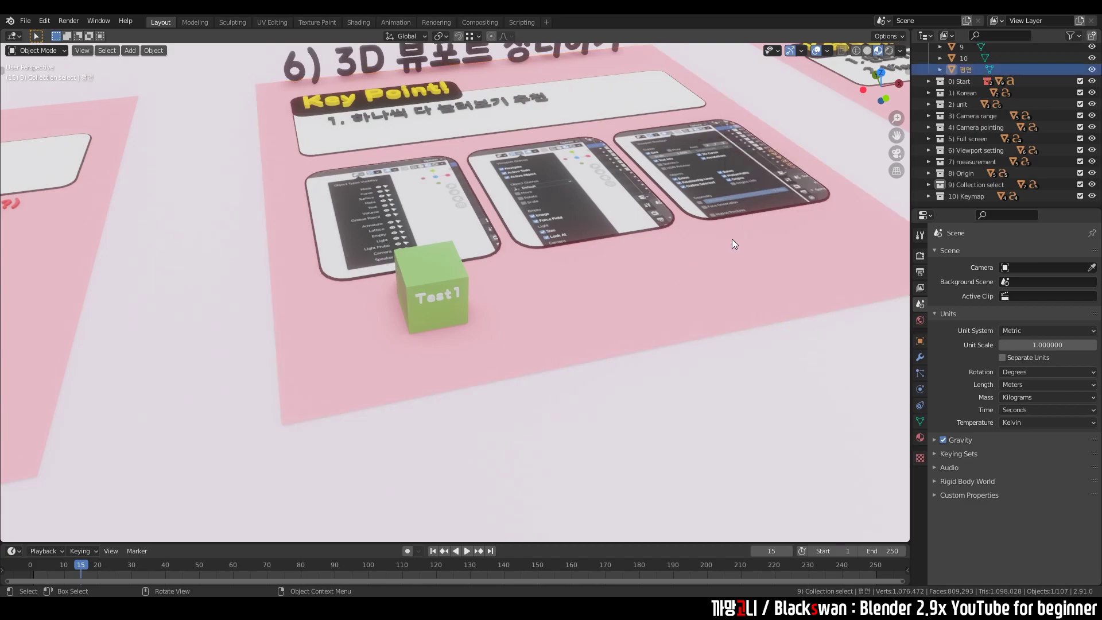
pyautogui.scroll(4, 665, 232)
pyautogui.moveTo(638, 271); pyautogui.dragTo(512, 336, button='middle')
# Step: Select the middle screenshot card and switch to Top view
pyautogui.click(508, 320)
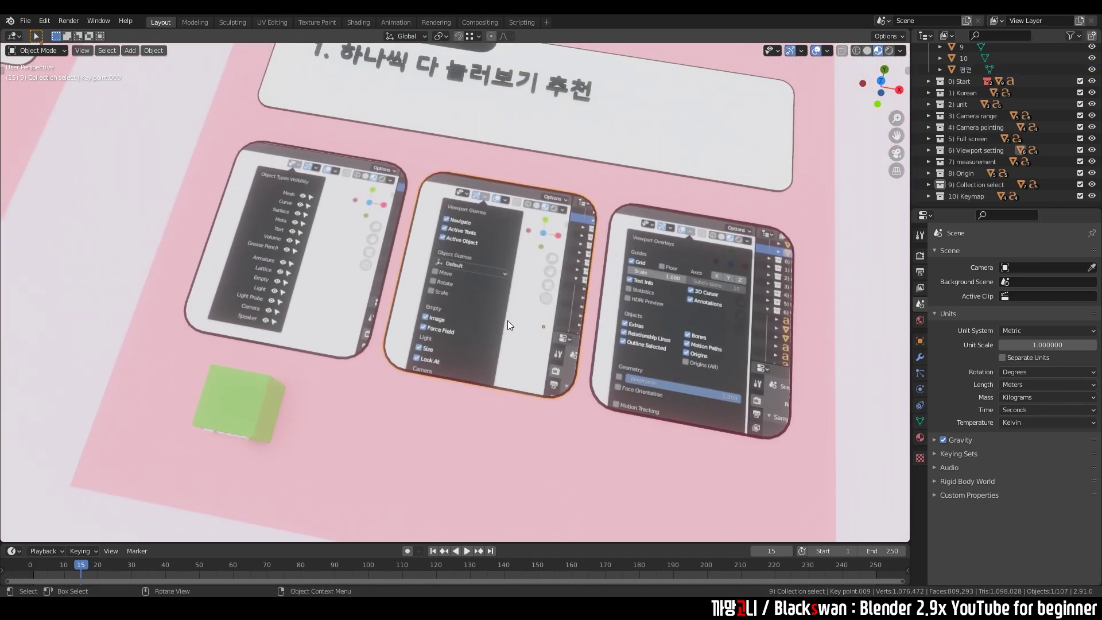
pyautogui.press('`')
pyautogui.click(505, 261)
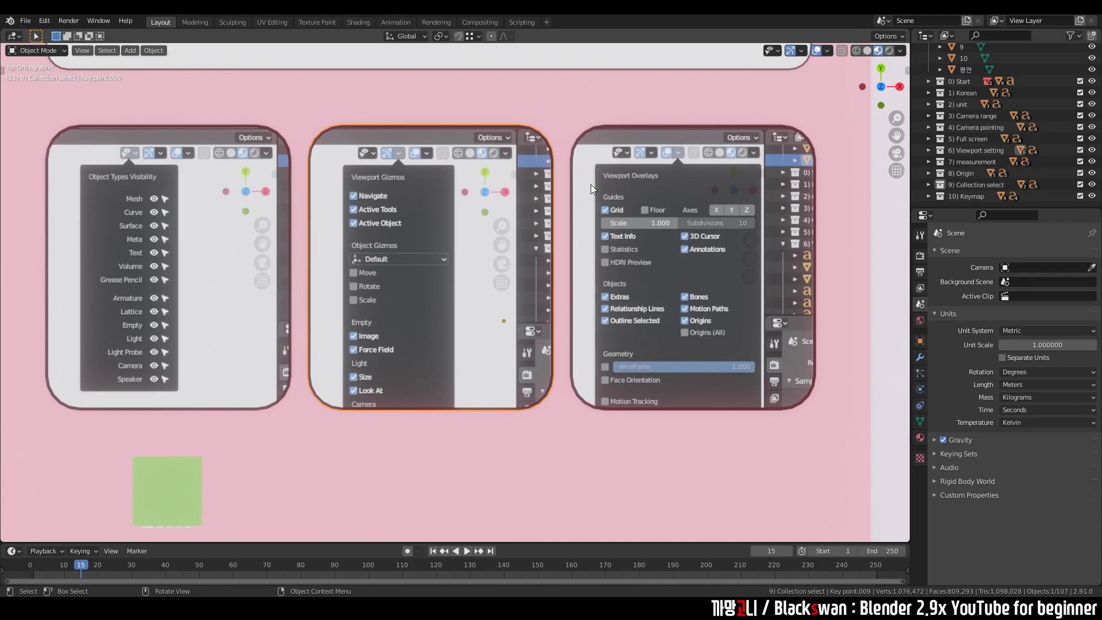
# Step: Toggle the Navigate gizmo off and back on, then pan toward the Viewport Overlays screenshot
pyautogui.click(803, 52)
pyautogui.click(801, 52)
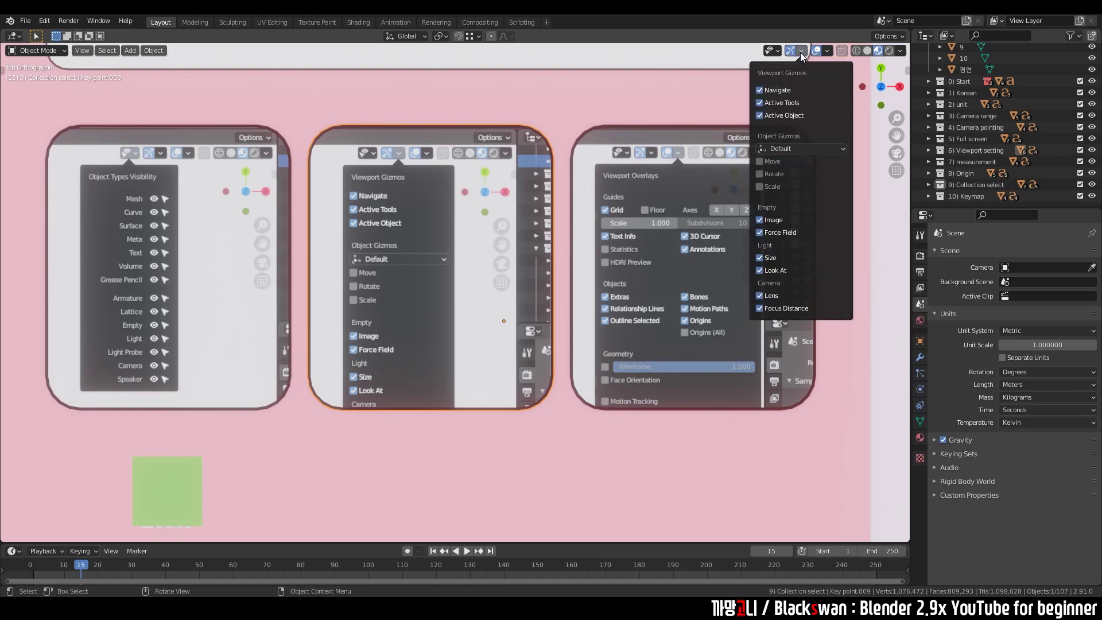
pyautogui.click(761, 90)
pyautogui.click(761, 89)
pyautogui.click(803, 50)
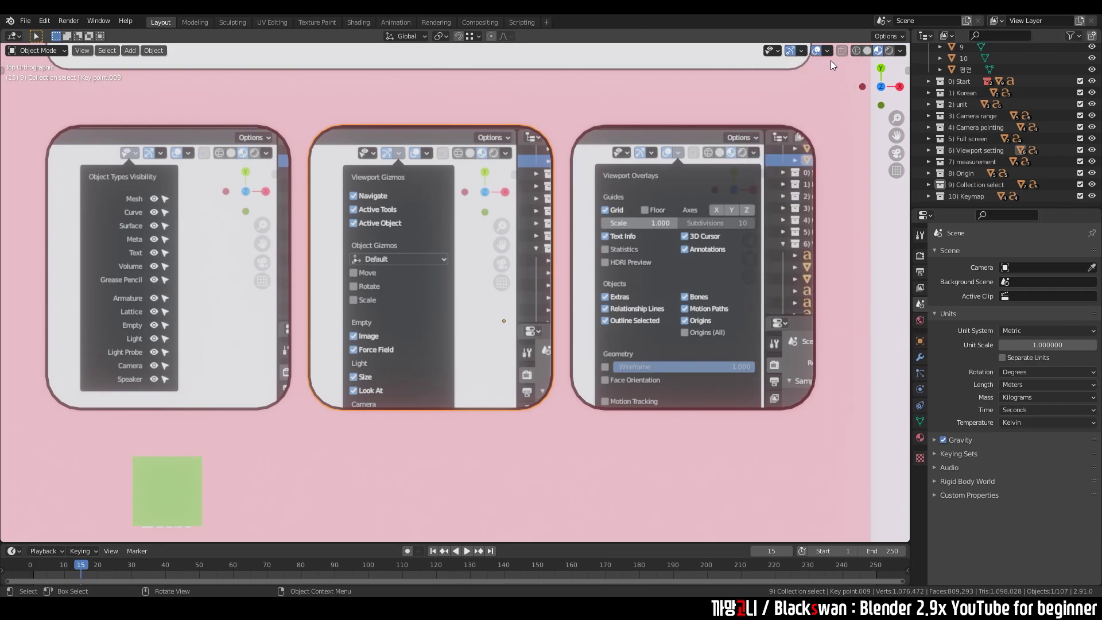
pyautogui.keyDown('shift'); pyautogui.moveTo(824, 249); pyautogui.dragTo(528, 197, button='middle'); pyautogui.keyUp('shift')
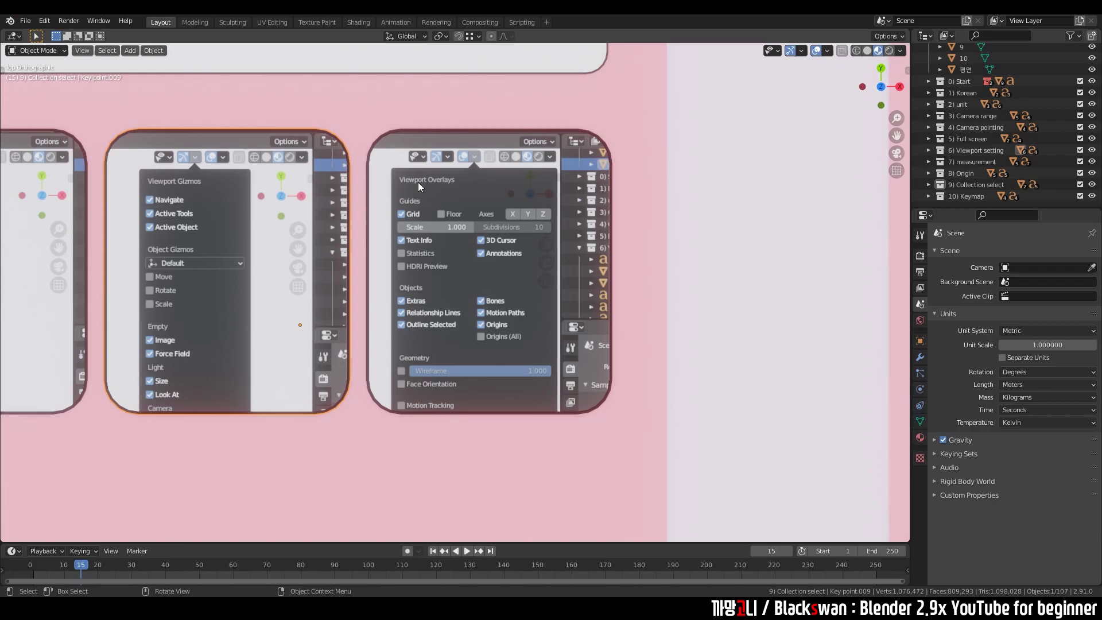
pyautogui.click(827, 51)
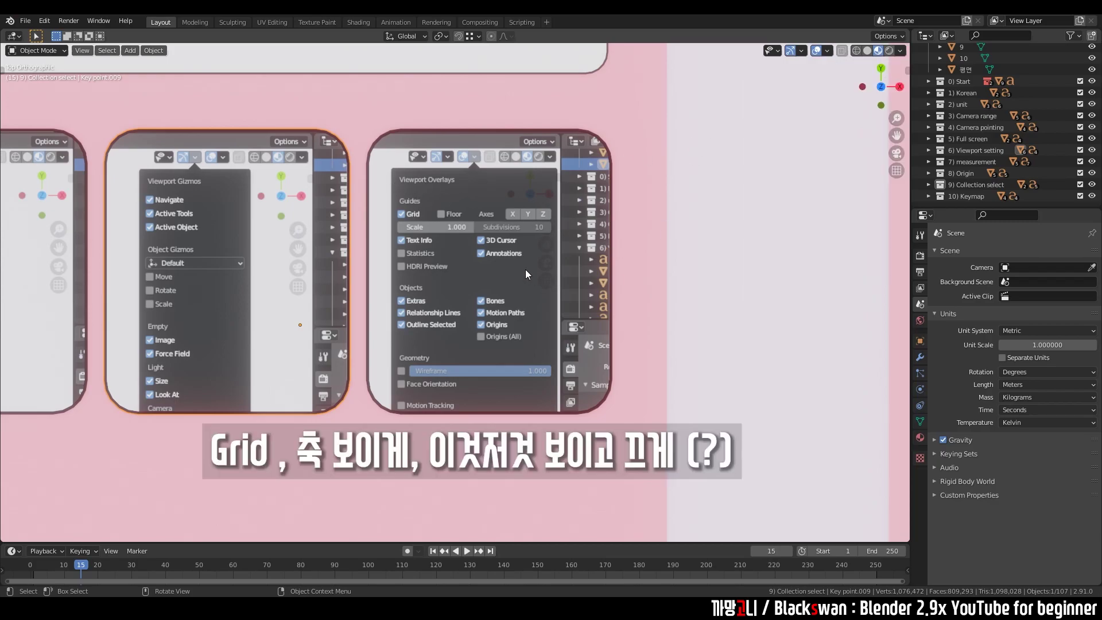
# Step: Zoom out to a tilted view of the card row and turn on the floor grid
pyautogui.scroll(-3, 560, 303)
pyautogui.scroll(-3, 559, 305)
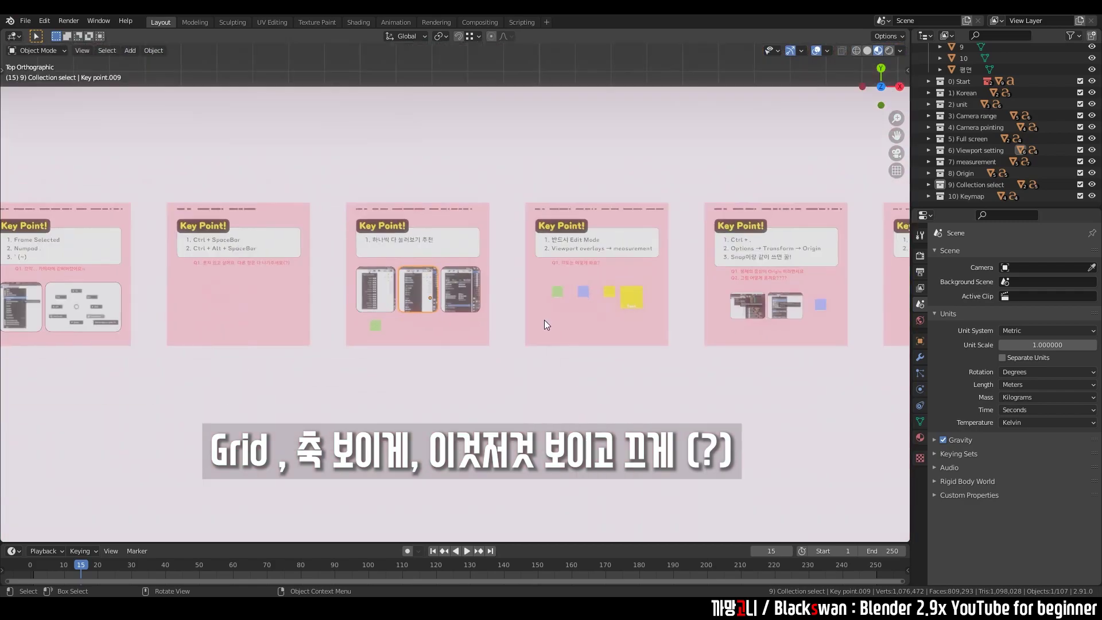
pyautogui.scroll(-2, 544, 319)
pyautogui.scroll(-2, 555, 204)
pyautogui.moveTo(508, 278); pyautogui.dragTo(477, 281, button='middle')
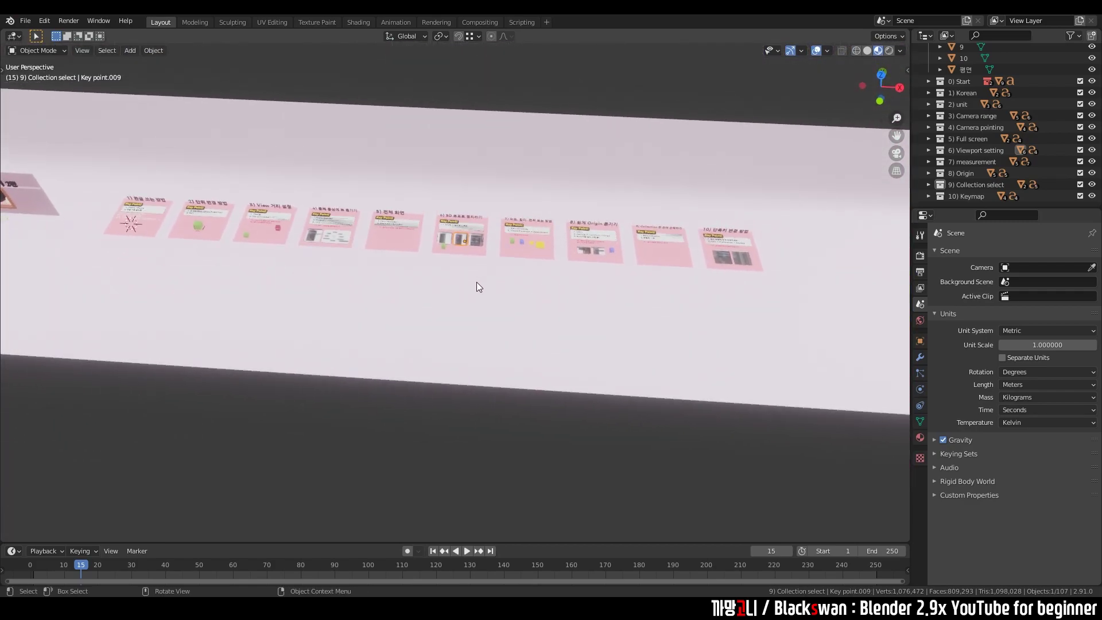
pyautogui.click(827, 50)
pyautogui.click(794, 106)
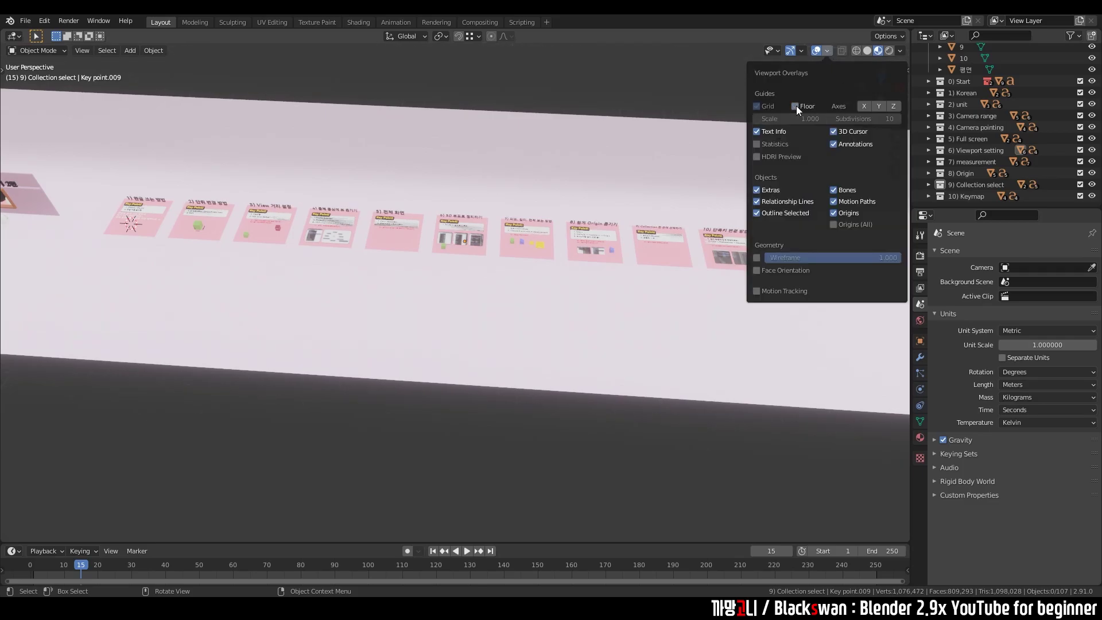
# Step: Show the X, Y and Z axis lines in Viewport Overlays
pyautogui.click(827, 51)
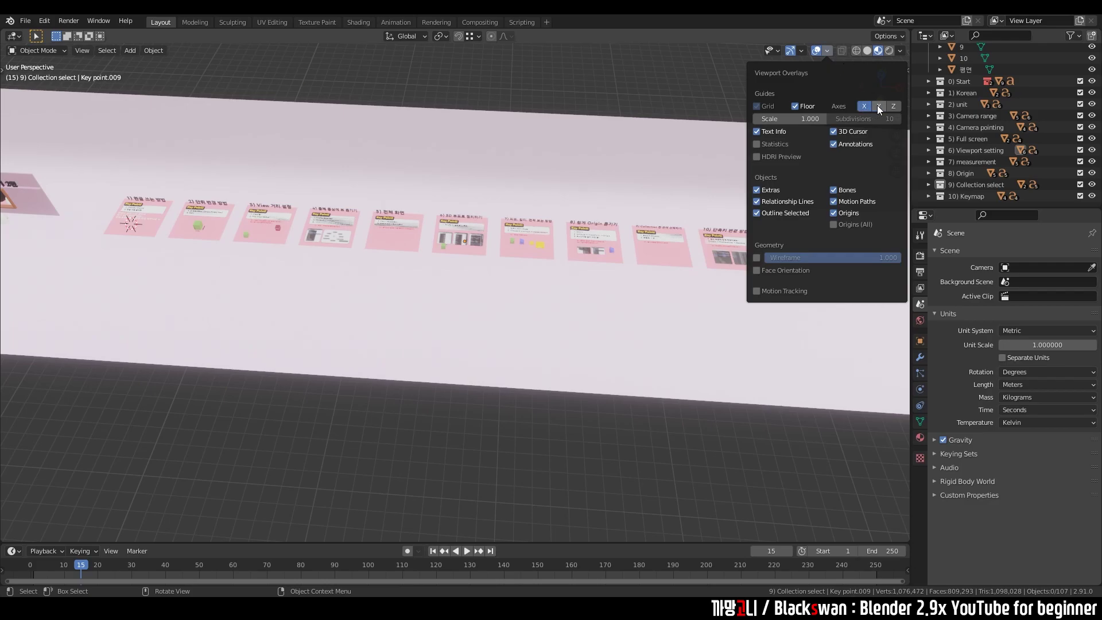
pyautogui.click(879, 106)
pyautogui.scroll(-3, 424, 222)
pyautogui.scroll(-2, 406, 292)
pyautogui.scroll(-2, 400, 324)
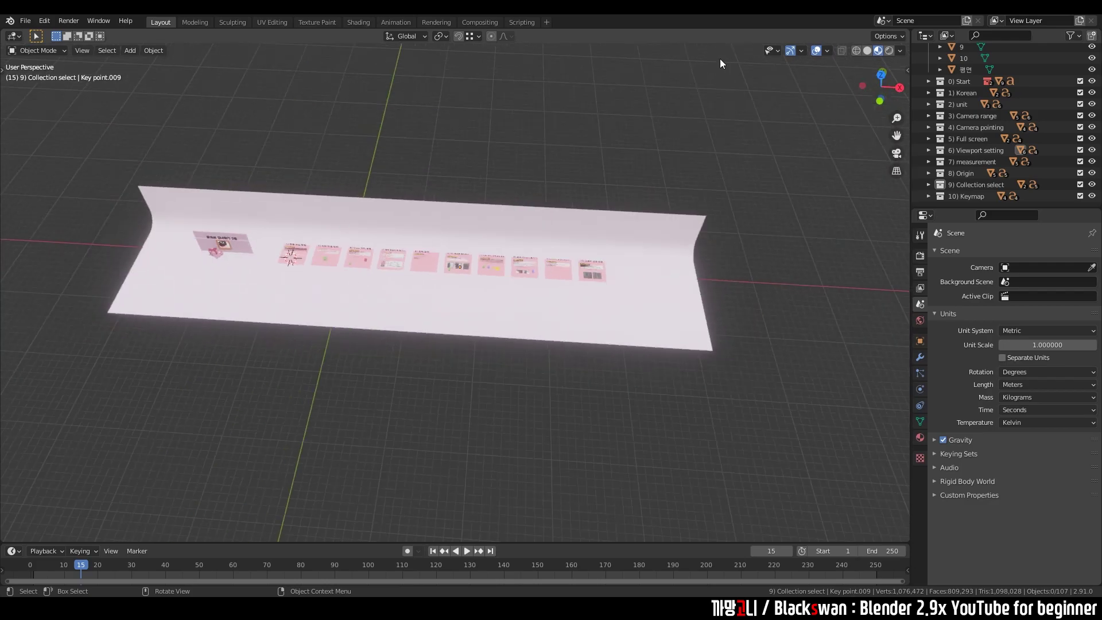
pyautogui.click(827, 51)
pyautogui.click(864, 106)
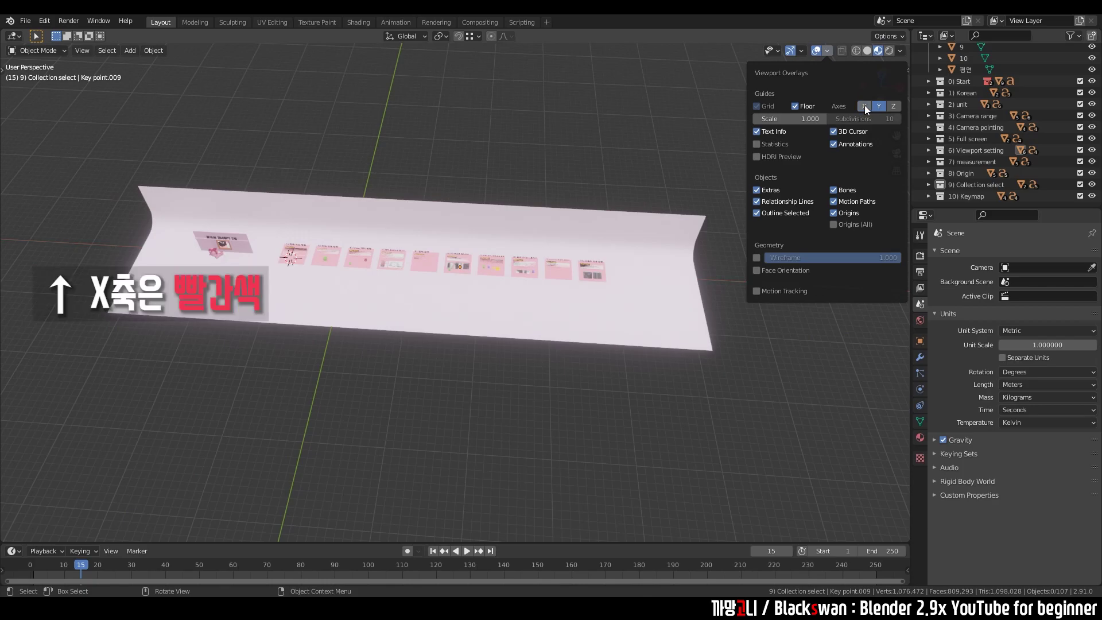
pyautogui.click(878, 105)
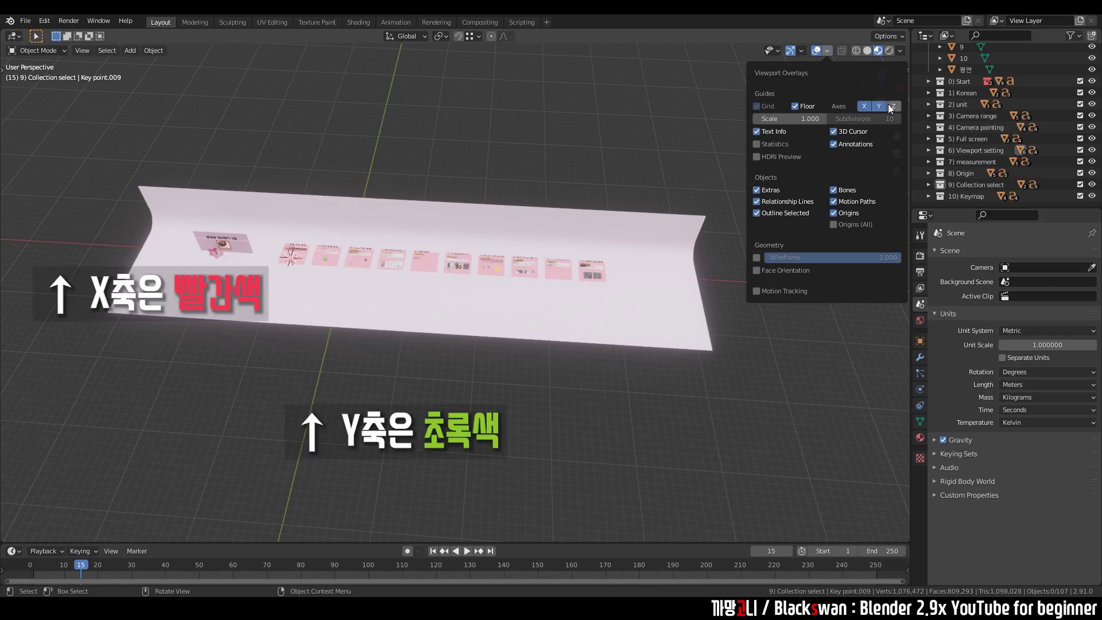
pyautogui.click(890, 106)
# Step: Hide the axis lines and floor grid, then select the sixth card
pyautogui.click(893, 105)
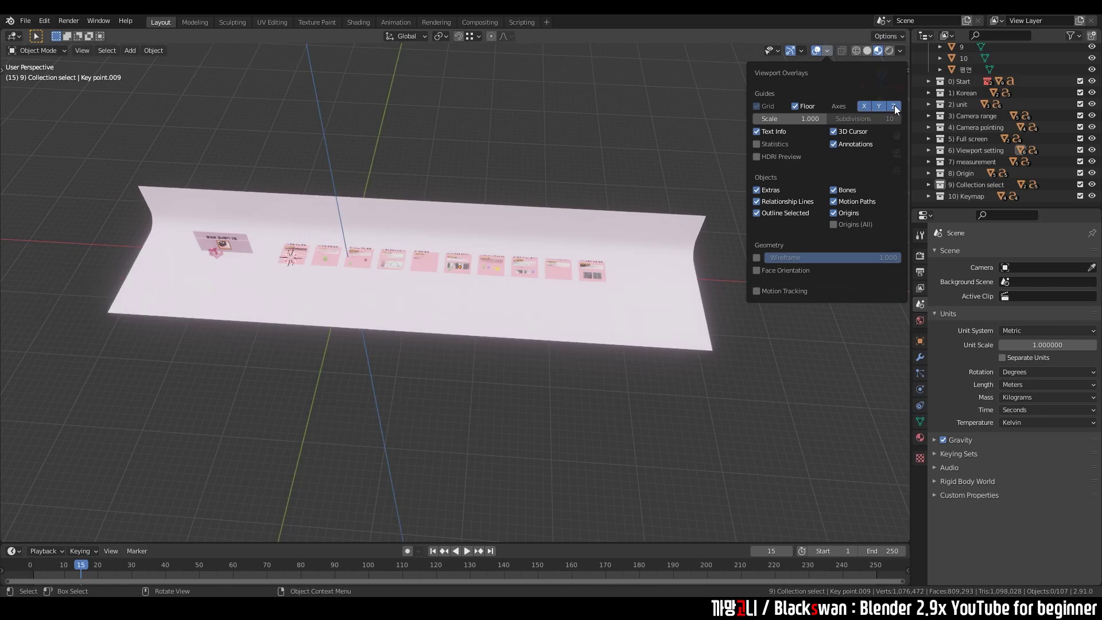
pyautogui.click(894, 106)
pyautogui.click(865, 107)
pyautogui.click(796, 106)
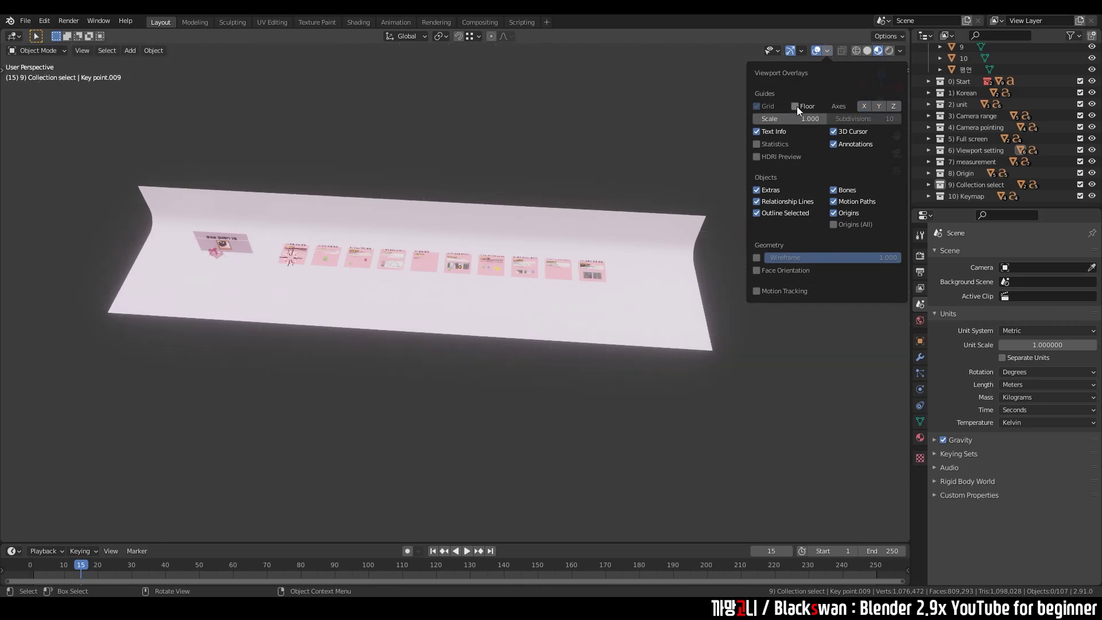
pyautogui.click(464, 264)
# Step: Frame the sixth card and view it from Top
pyautogui.press('KP_Decimal')
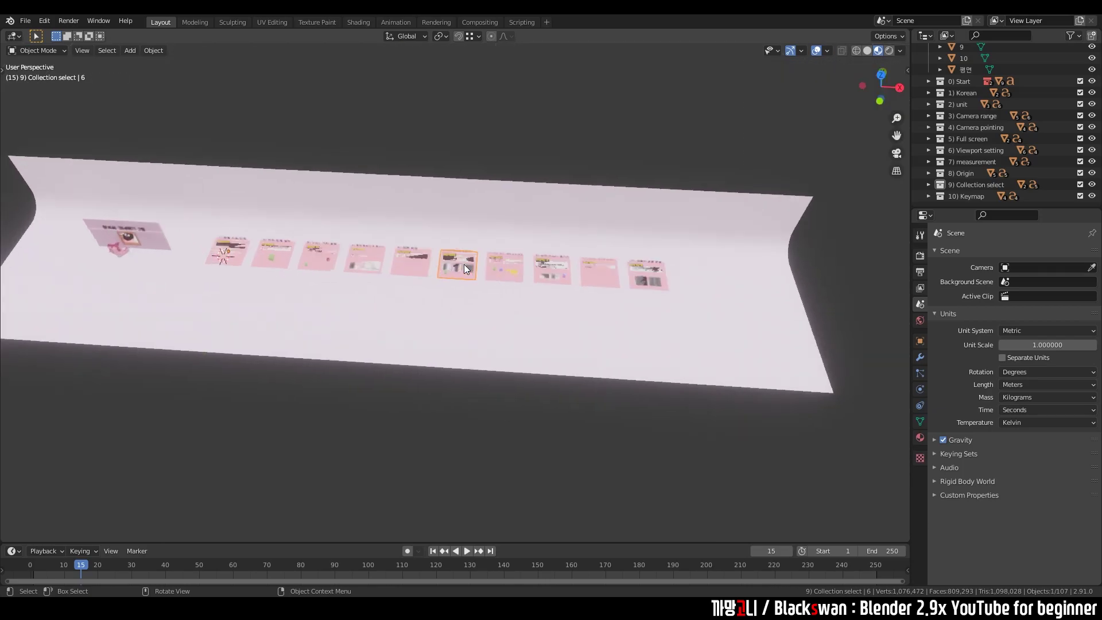
pyautogui.click(682, 305)
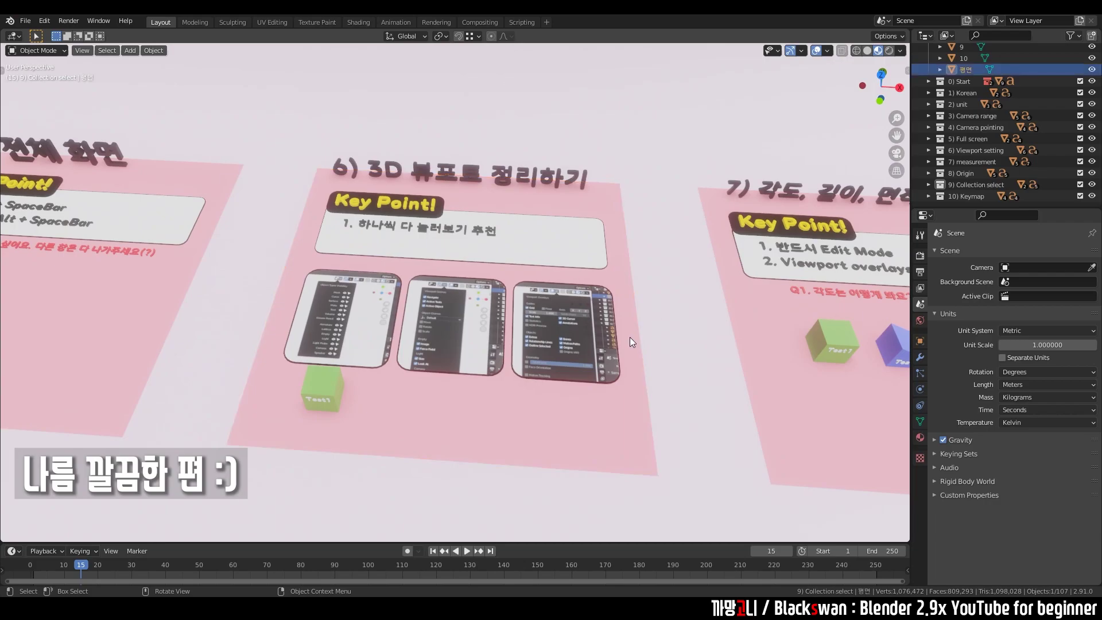
pyautogui.press('`')
pyautogui.click(606, 196)
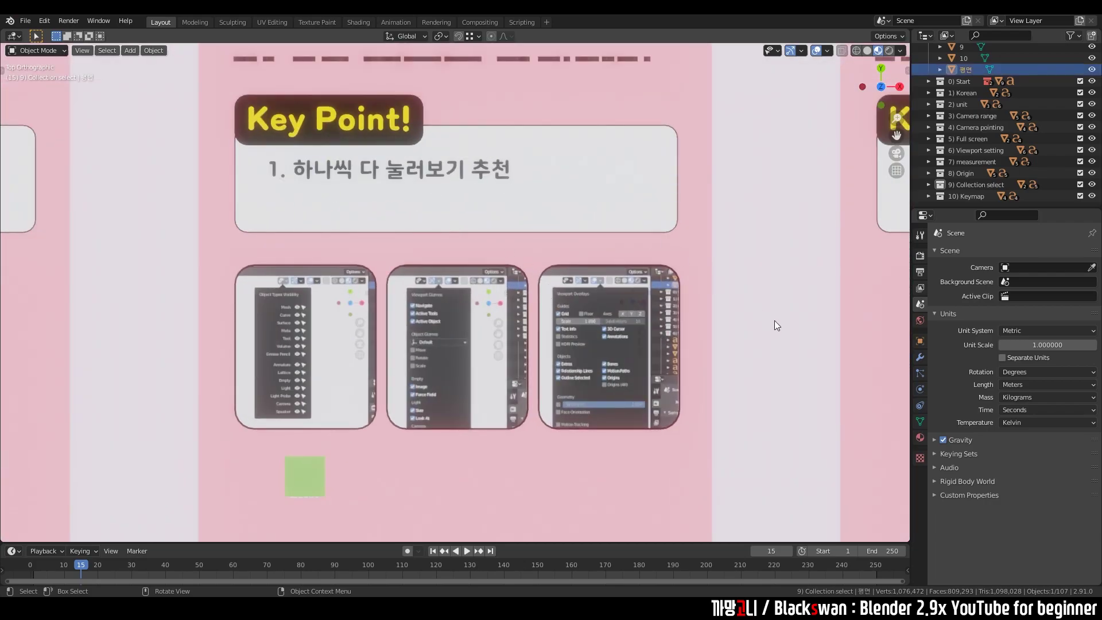
pyautogui.scroll(-5, 771, 308)
# Step: Select and frame the seventh card, then orbit into a close tilted view of it
pyautogui.click(728, 300)
pyautogui.press('KP_Decimal')
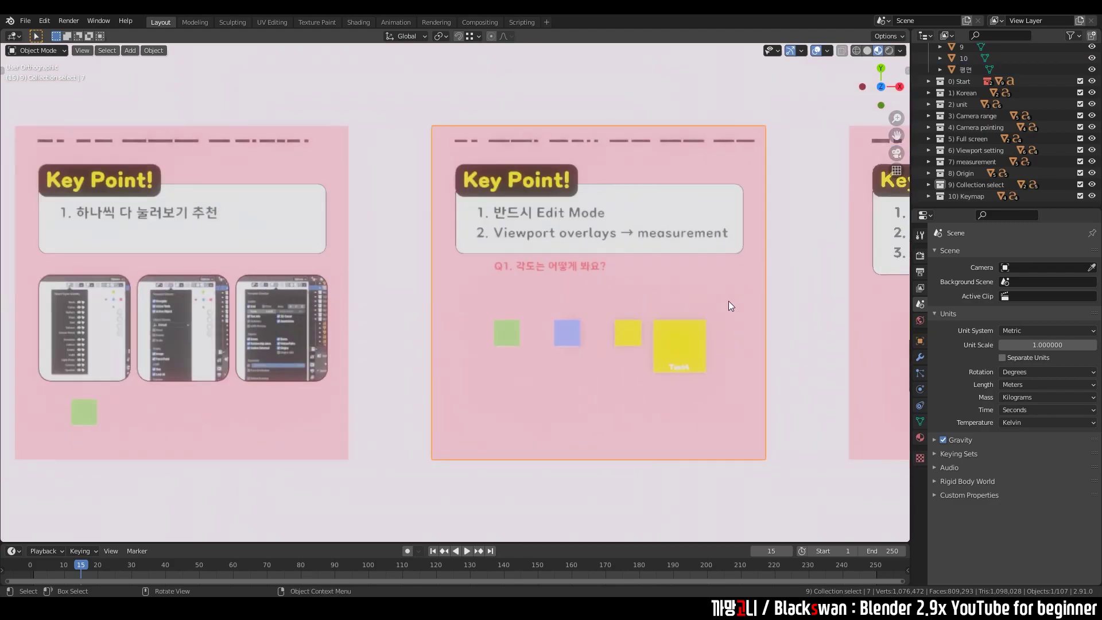
pyautogui.moveTo(728, 301)
pyautogui.mouseDown(button='middle')
pyautogui.moveTo(570, 373)
pyautogui.moveTo(574, 332)
pyautogui.moveTo(643, 210)
pyautogui.mouseUp(button='middle')
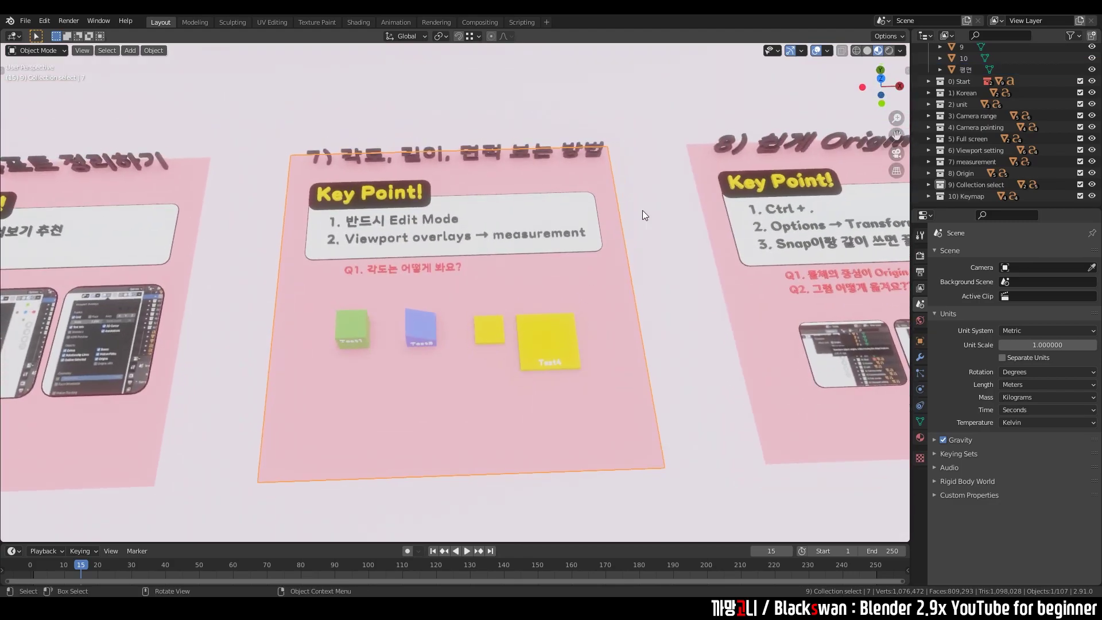
pyautogui.click(642, 210)
pyautogui.moveTo(490, 325); pyautogui.dragTo(500, 307, button='middle')
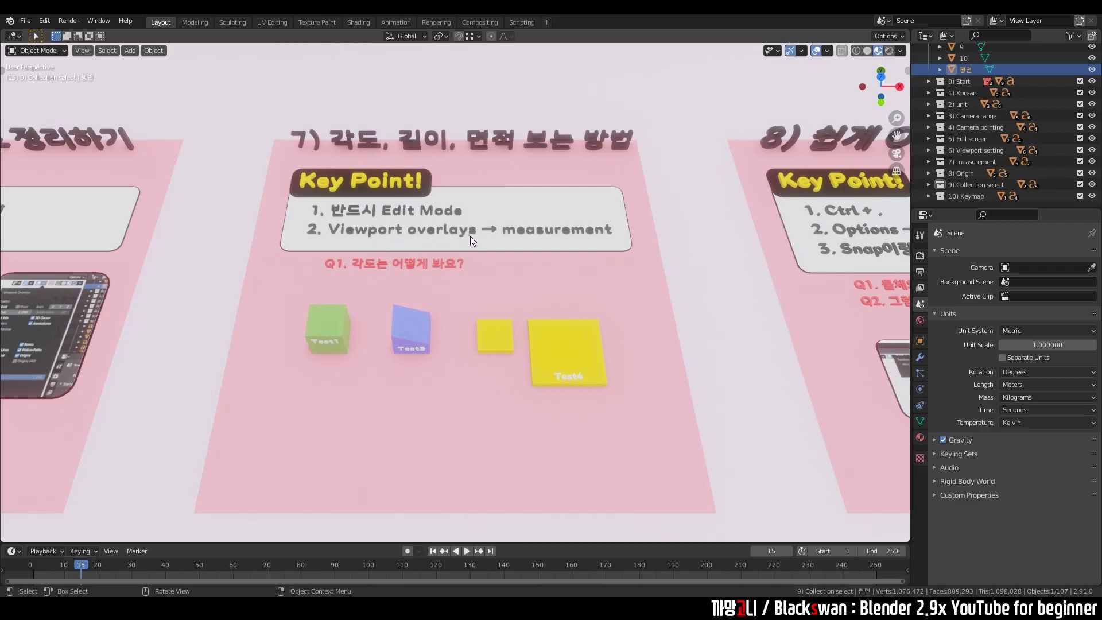
pyautogui.click(524, 290)
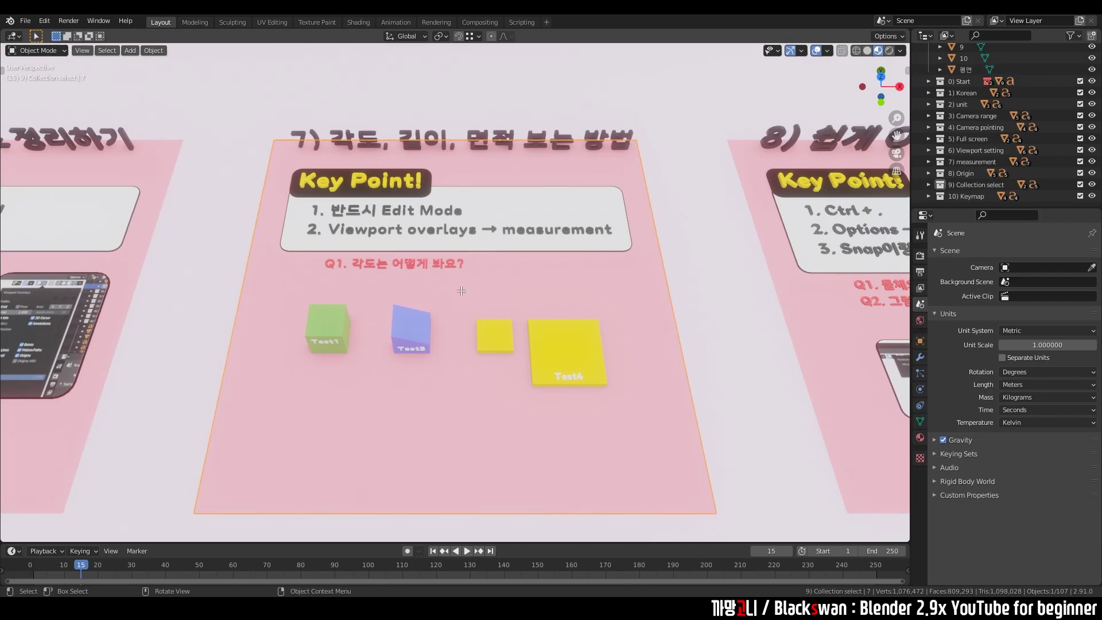
pyautogui.press('Tab')
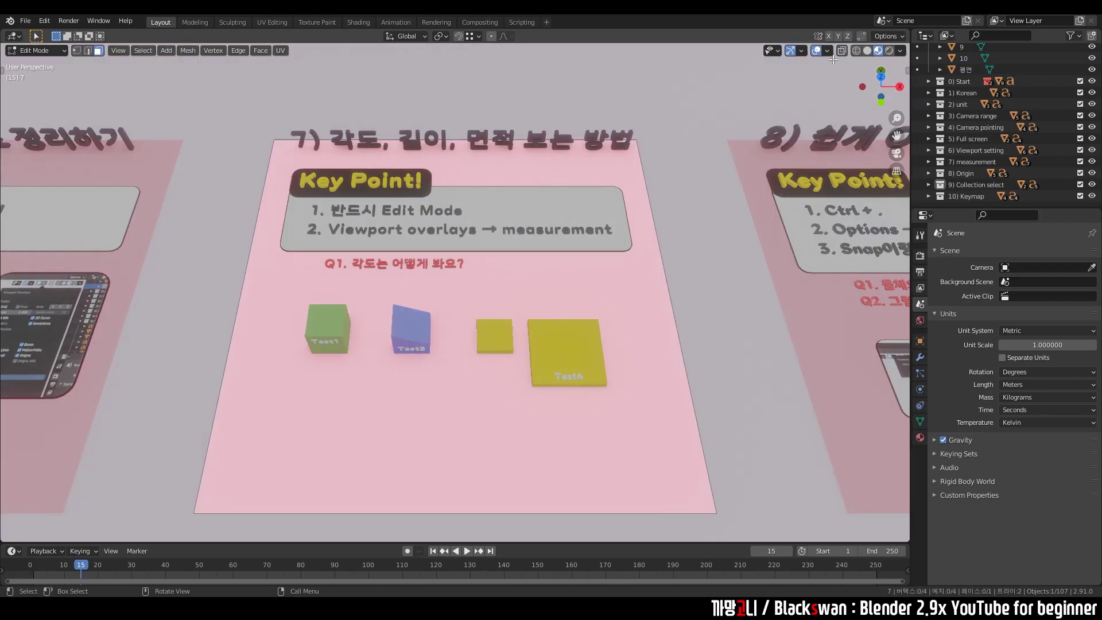
pyautogui.click(827, 51)
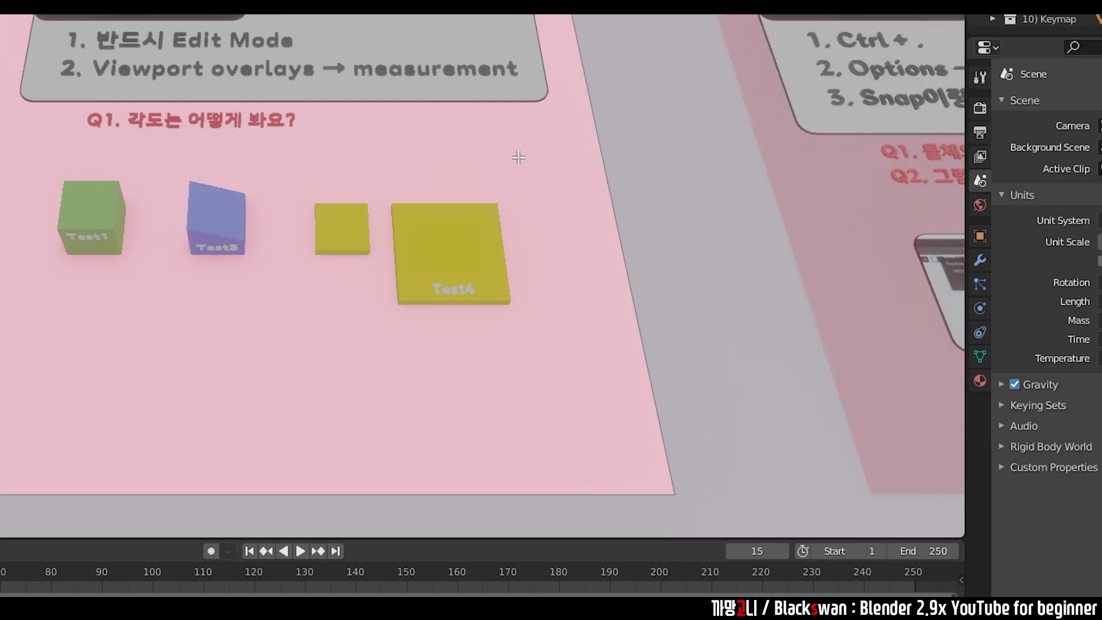
pyautogui.press('Tab')
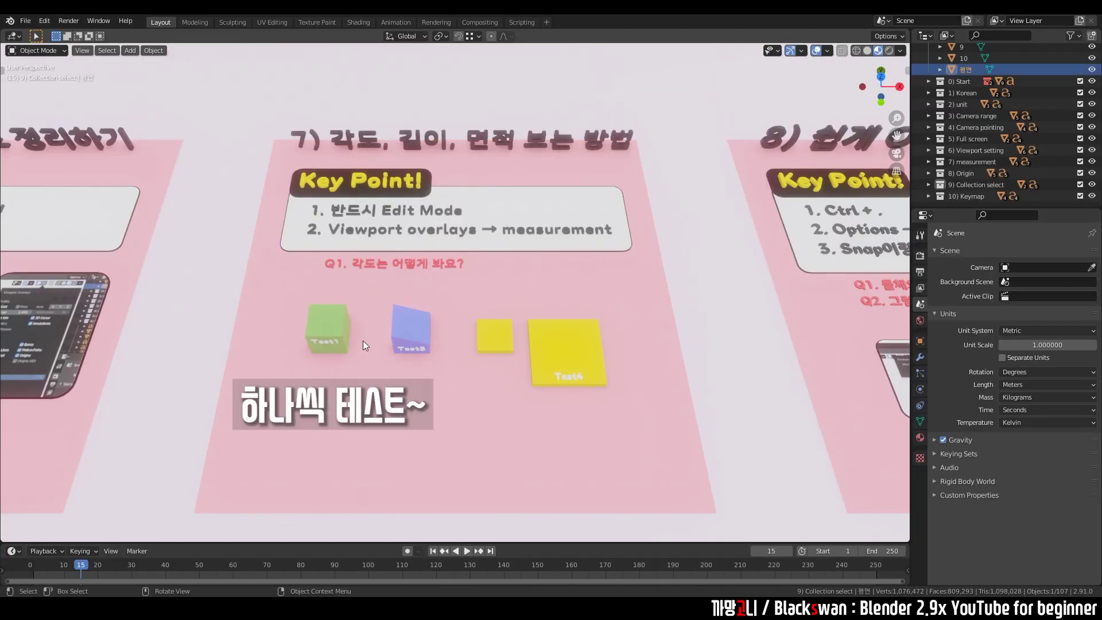
# Step: Select and frame the Test1 cube at an oblique angle, checking the Overlays menu
pyautogui.click(335, 325)
pyautogui.press('KP_Decimal')
pyautogui.scroll(-2, 366, 337)
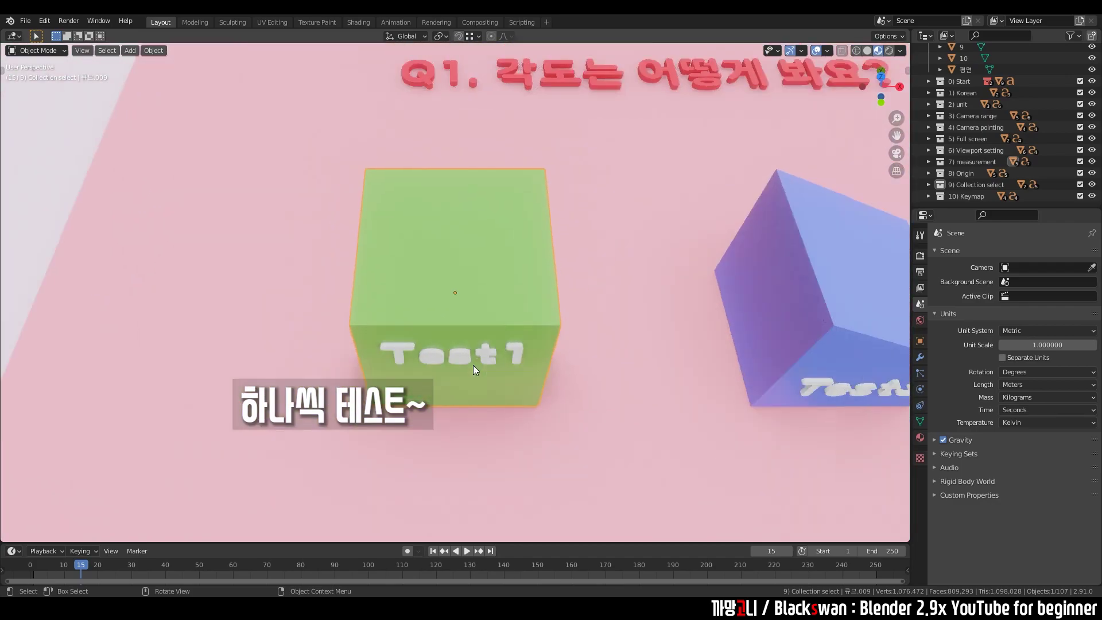
pyautogui.moveTo(554, 377); pyautogui.dragTo(518, 350, button='middle')
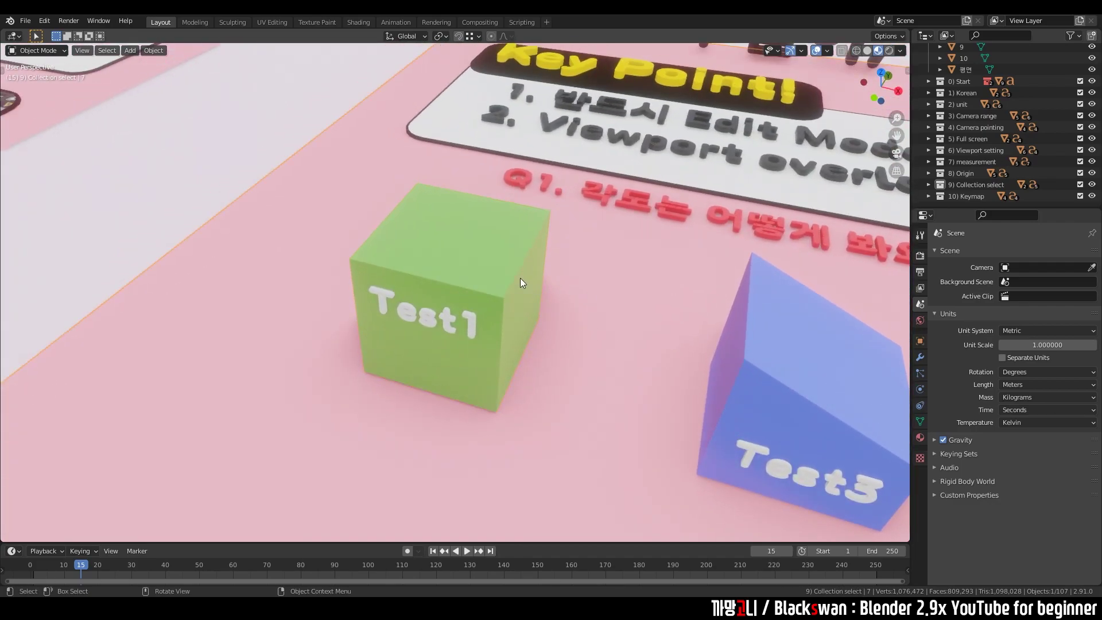
pyautogui.click(829, 52)
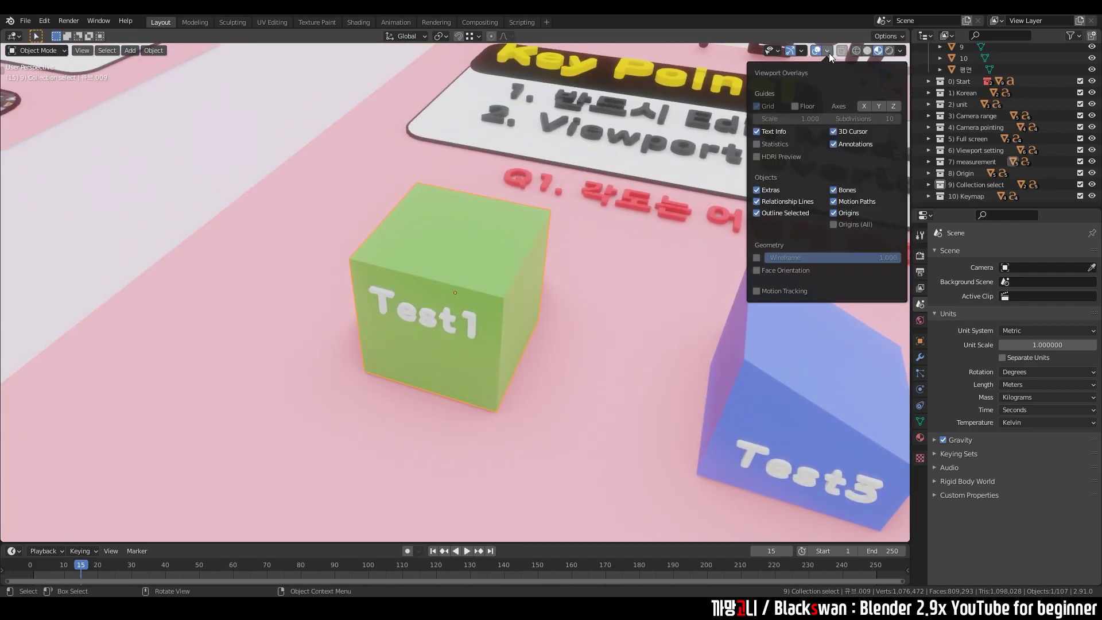
pyautogui.click(829, 53)
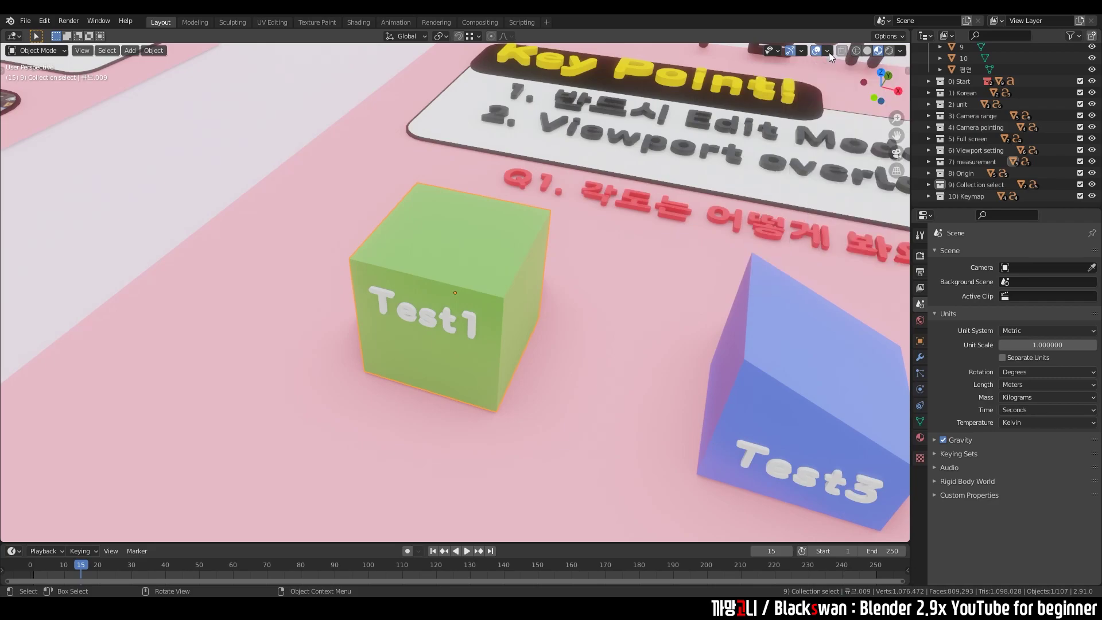
pyautogui.click(828, 53)
# Step: Put Test1 in Edit Mode with edge select and turn on the Edge Length overlay
pyautogui.click(52, 57)
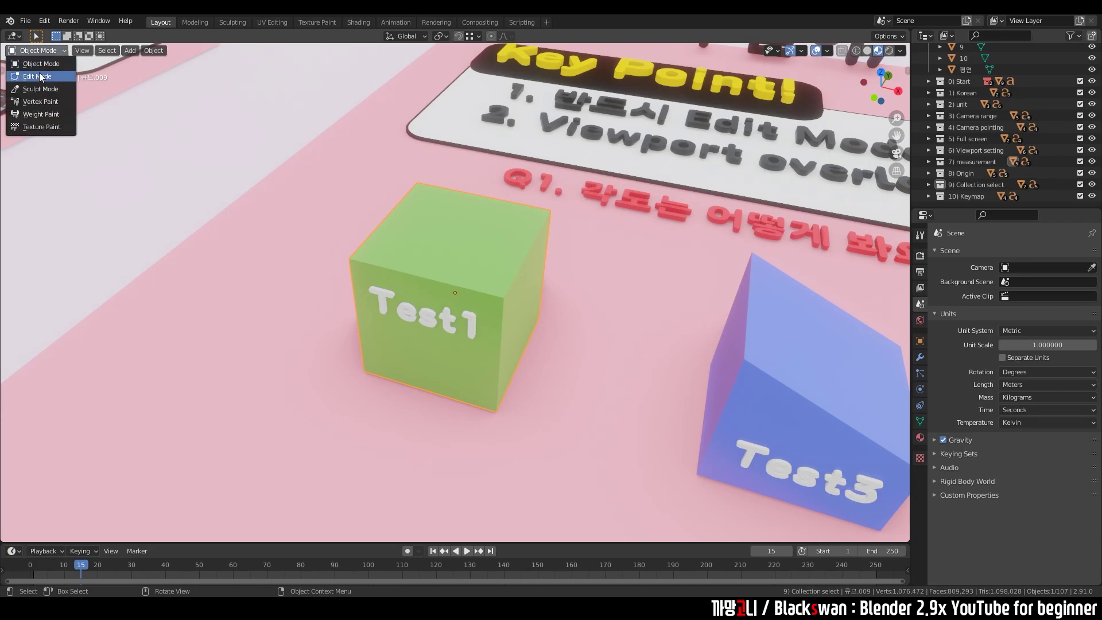
pyautogui.click(41, 77)
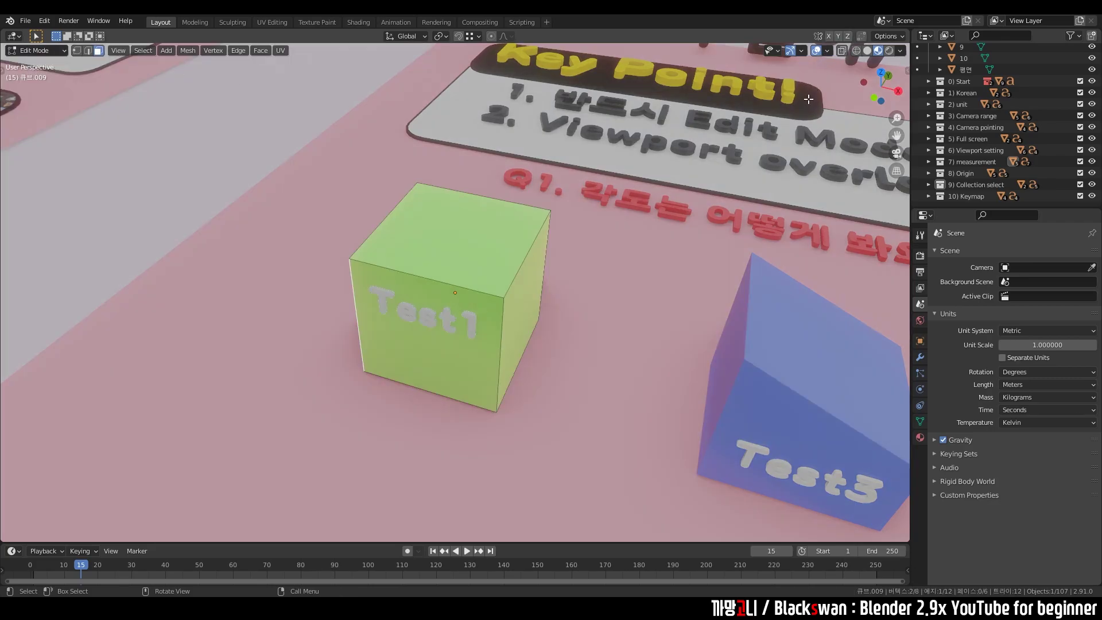
pyautogui.click(527, 250)
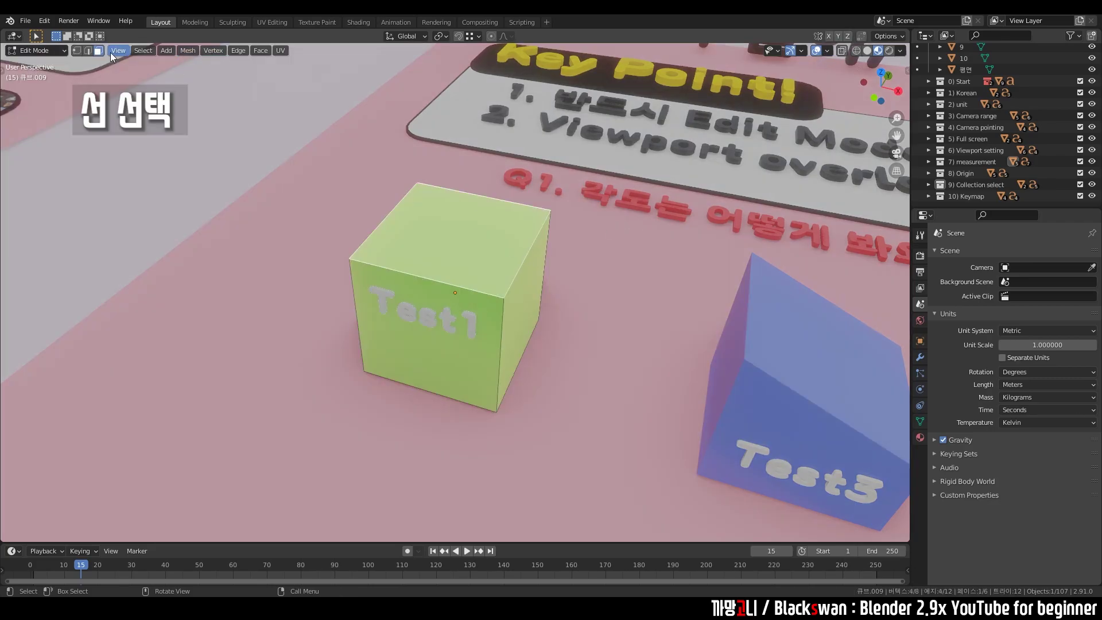
pyautogui.click(88, 50)
pyautogui.click(496, 294)
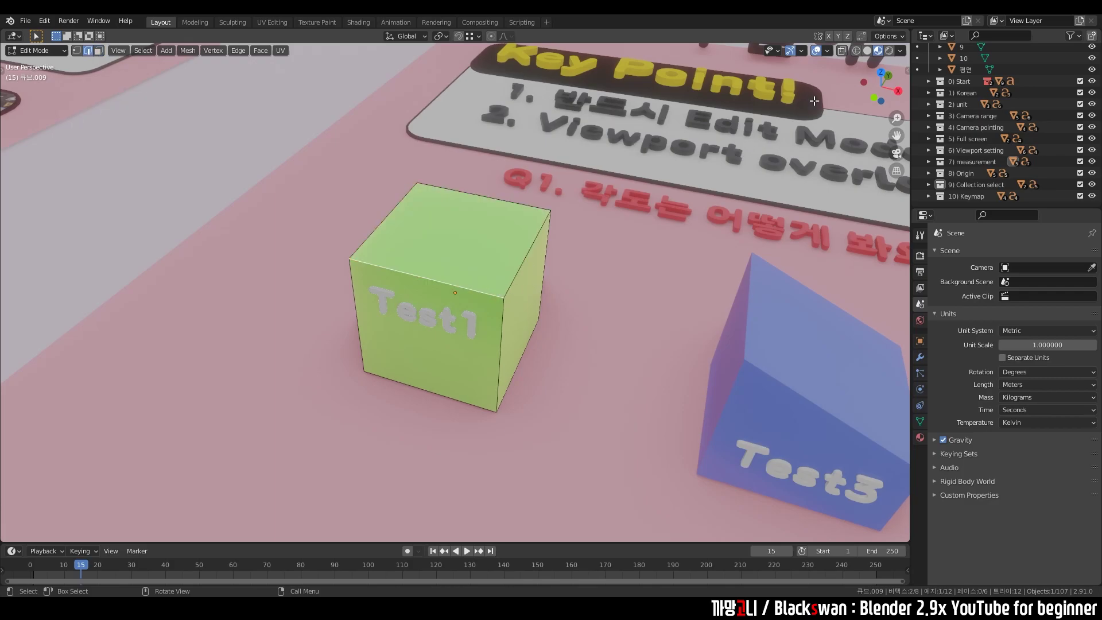
pyautogui.click(828, 51)
pyautogui.click(780, 435)
# Step: Select several edges, then all edges, to confirm each measures 2 m
pyautogui.keyDown('shift'); pyautogui.click(502, 321); pyautogui.keyUp('shift')
pyautogui.keyDown('shift'); pyautogui.click(526, 254); pyautogui.keyUp('shift')
pyautogui.keyDown('shift'); pyautogui.click(384, 227); pyautogui.keyUp('shift')
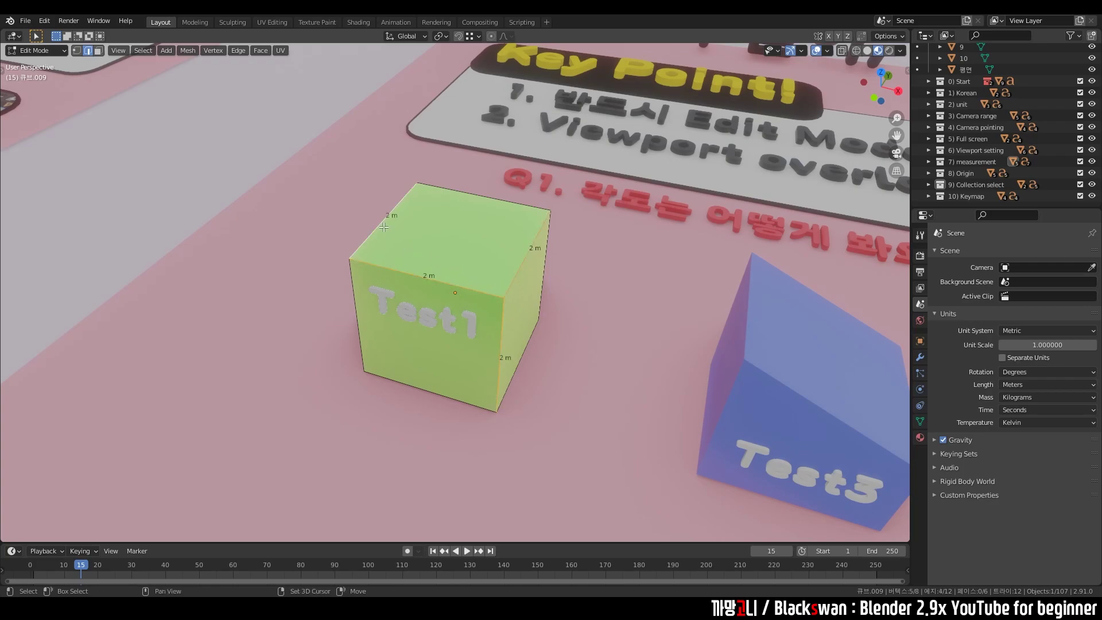
pyautogui.click(618, 302)
pyautogui.press('a')
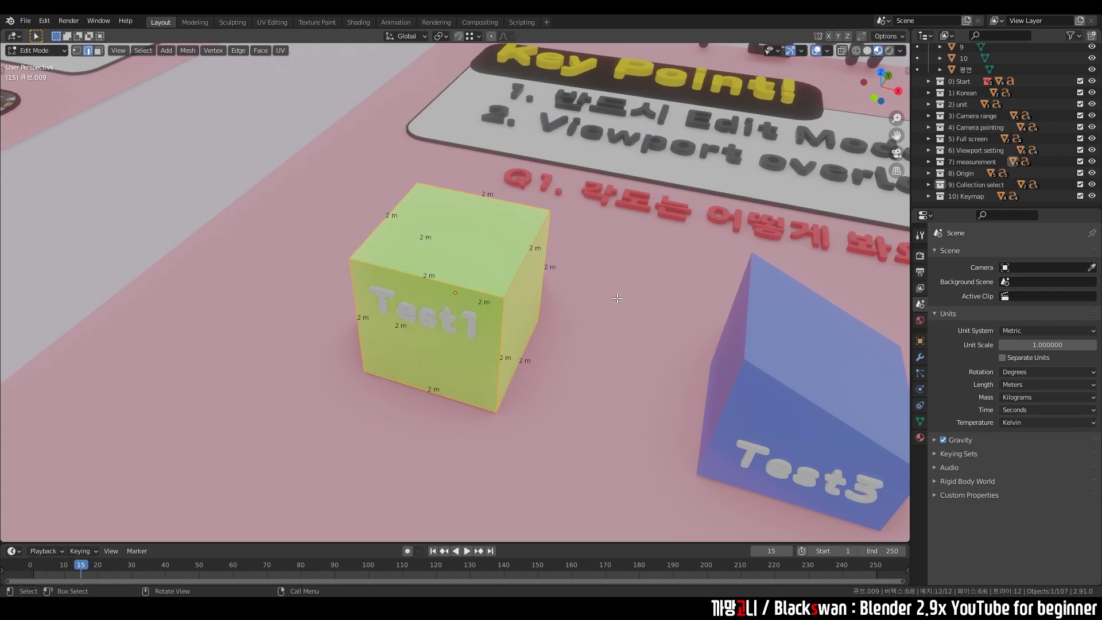
pyautogui.click(617, 298)
pyautogui.click(827, 50)
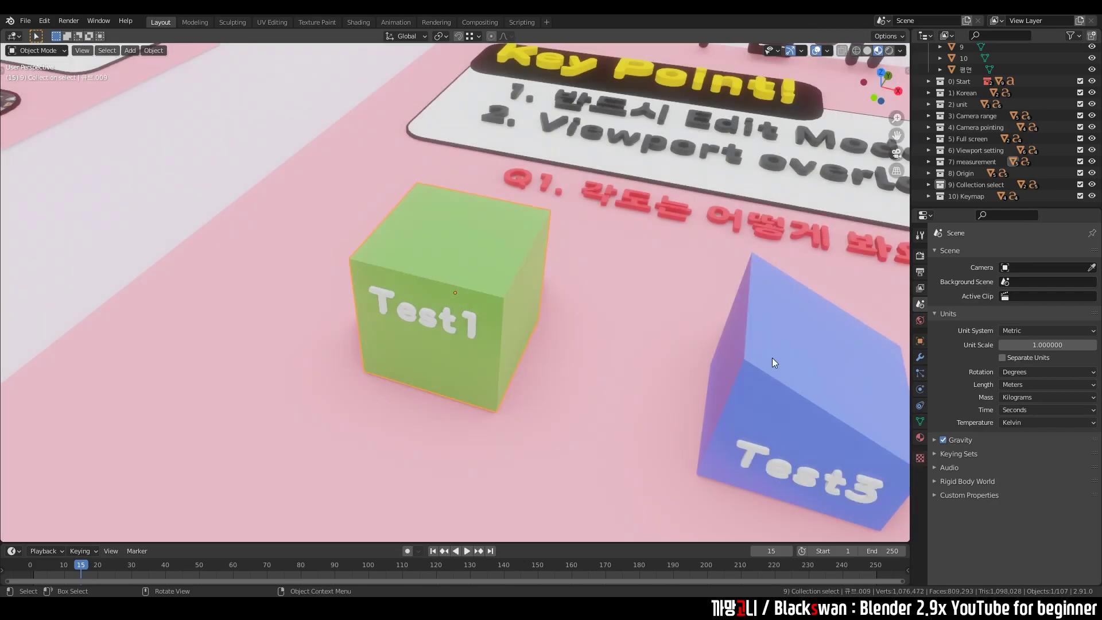
# Step: Select Test3's edges to read angles of 90°, 114.420° and 65.580°, then return to Object Mode
pyautogui.keyDown('shift'); pyautogui.moveTo(706, 360); pyautogui.dragTo(448, 258, button='middle'); pyautogui.keyUp('shift')
pyautogui.click(579, 278)
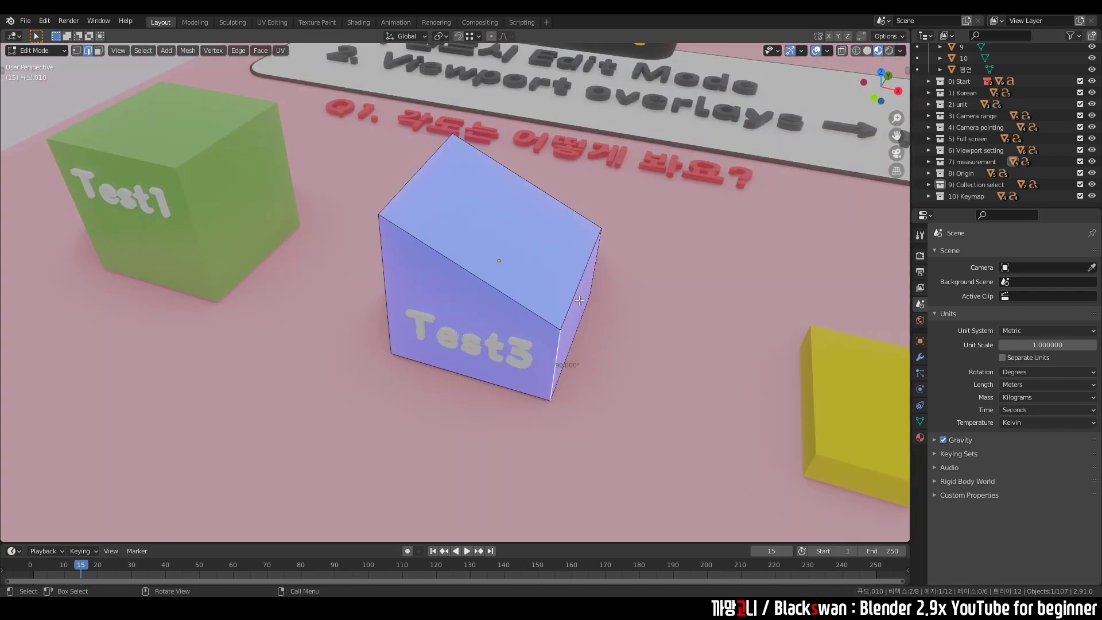
pyautogui.press('a')
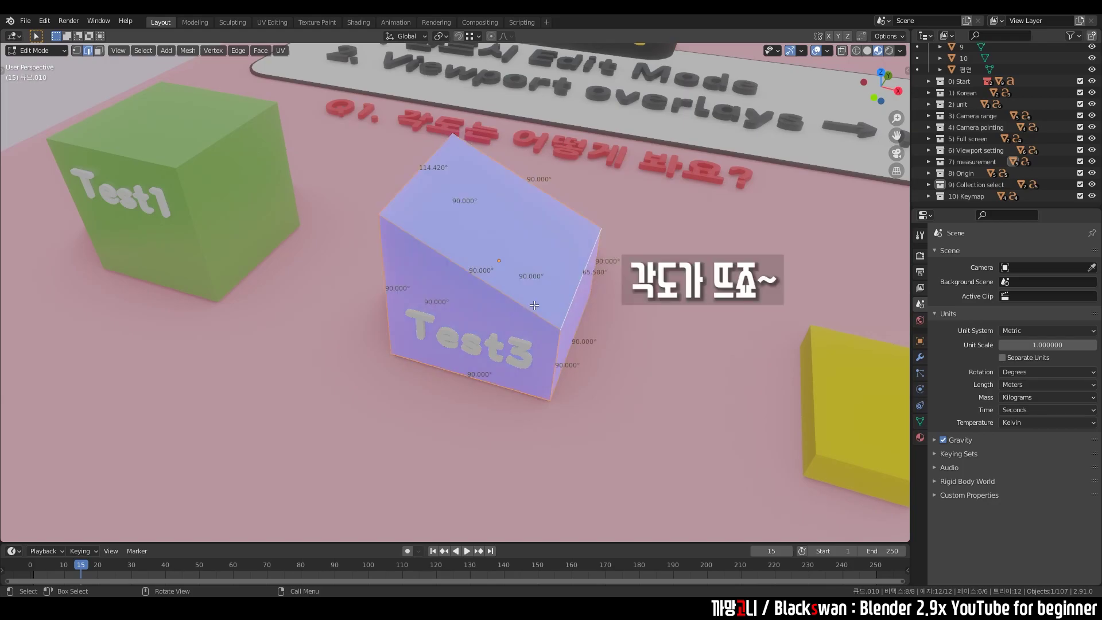
pyautogui.moveTo(631, 309); pyautogui.dragTo(597, 325, button='middle')
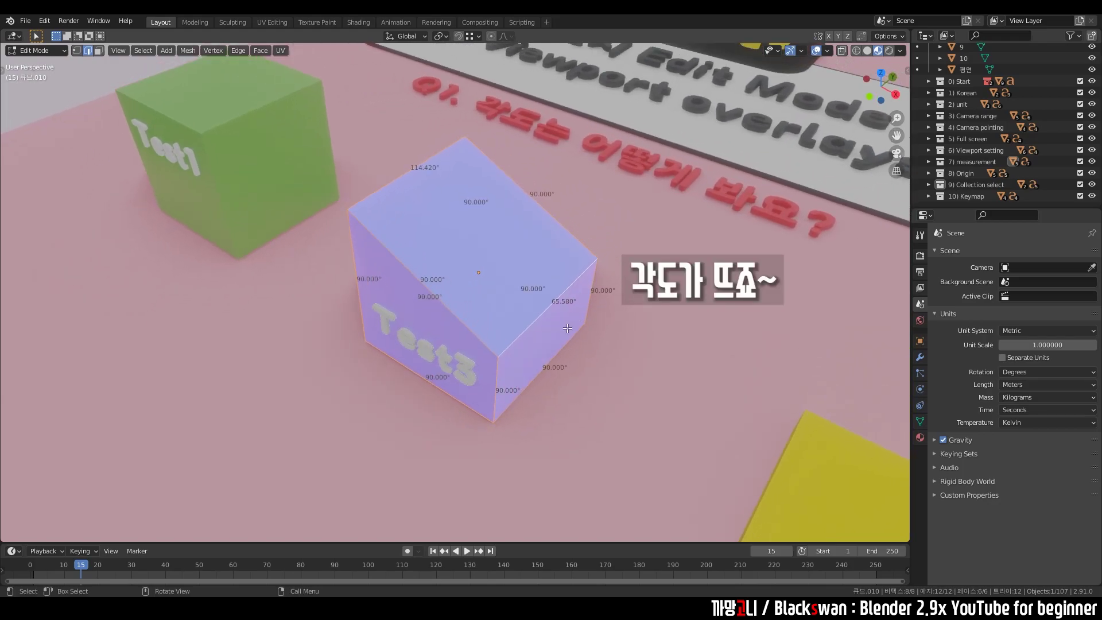
pyautogui.click(509, 312)
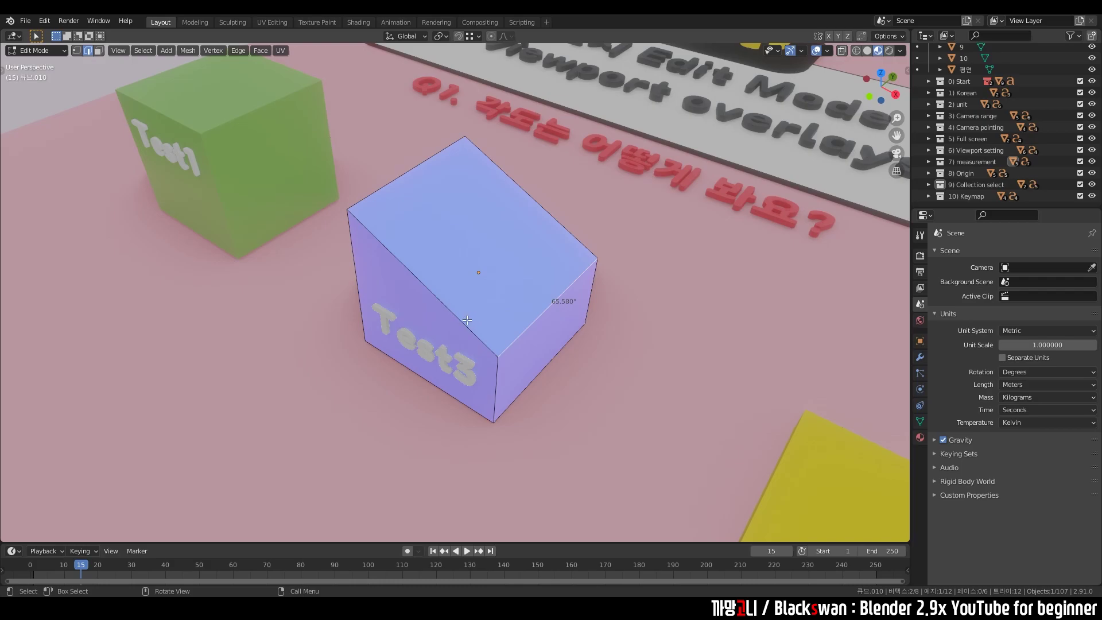
pyautogui.click(467, 320)
pyautogui.press('Tab')
pyautogui.moveTo(750, 350)
pyautogui.keyDown('shift'); pyautogui.mouseDown(button='middle')
pyautogui.moveTo(463, 176)
pyautogui.moveTo(713, 378)
pyautogui.moveTo(775, 386)
pyautogui.moveTo(537, 280)
pyautogui.mouseUp(button='middle'); pyautogui.keyUp('shift')
# Step: Edit the Test4 block and swap the Edge Angle overlay for Face Area
pyautogui.click(491, 272)
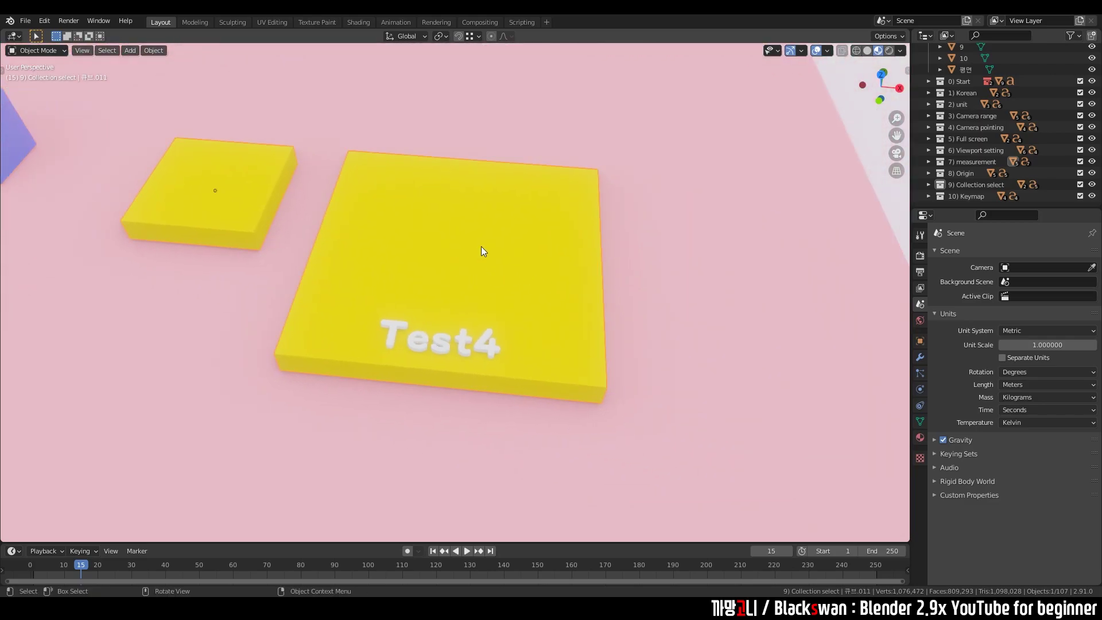
pyautogui.press('Tab')
pyautogui.keyDown('shift'); pyautogui.moveTo(573, 229); pyautogui.dragTo(606, 258, button='middle'); pyautogui.keyUp('shift')
pyautogui.click(827, 51)
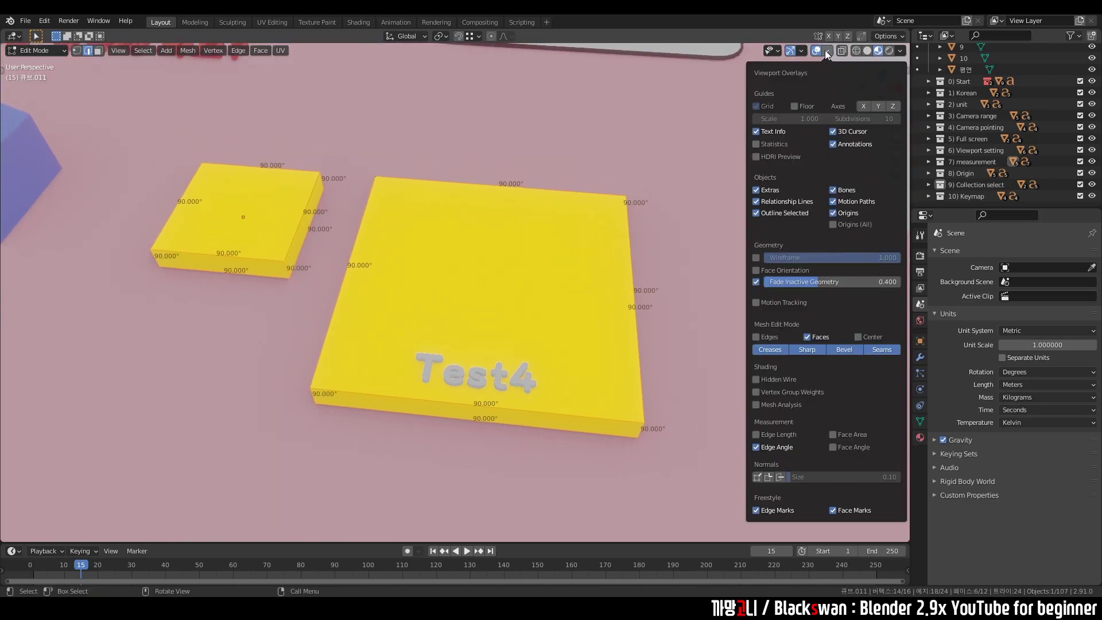
pyautogui.click(777, 447)
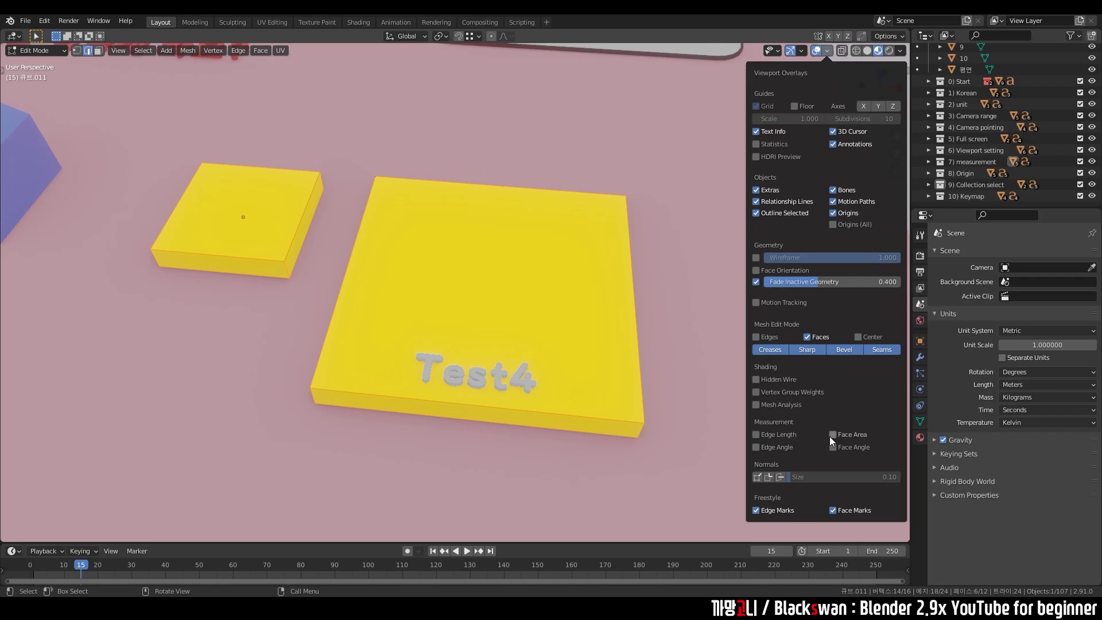
pyautogui.click(832, 435)
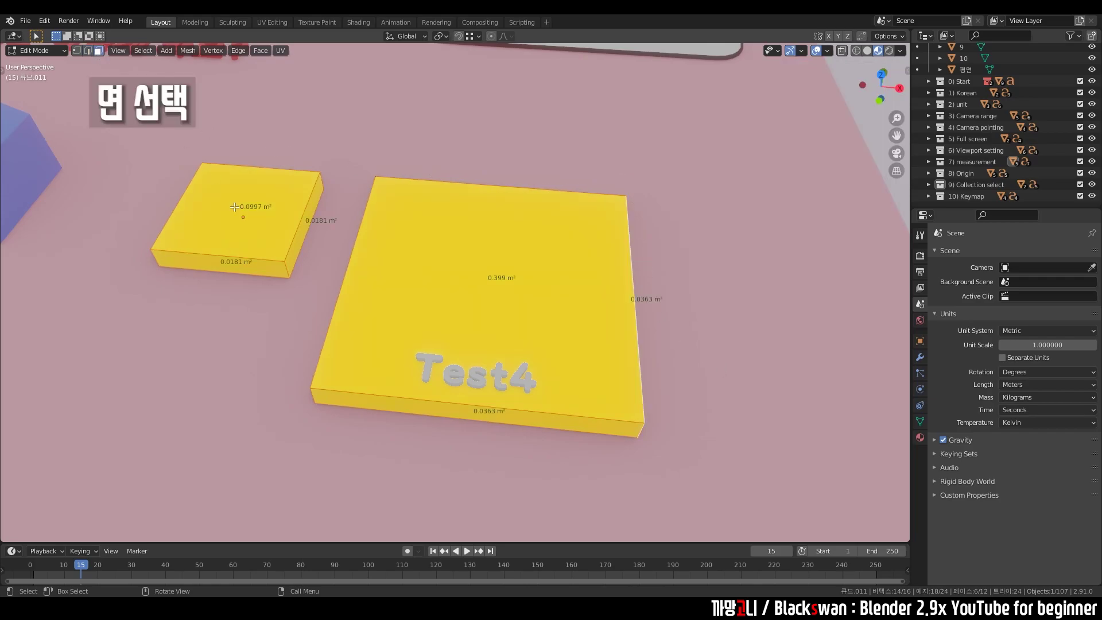
# Step: Select Test4's top and front faces to read areas like 0.0997 m² and 0.399 m²
pyautogui.click(98, 50)
pyautogui.keyDown('shift'); pyautogui.click(440, 276); pyautogui.keyUp('shift')
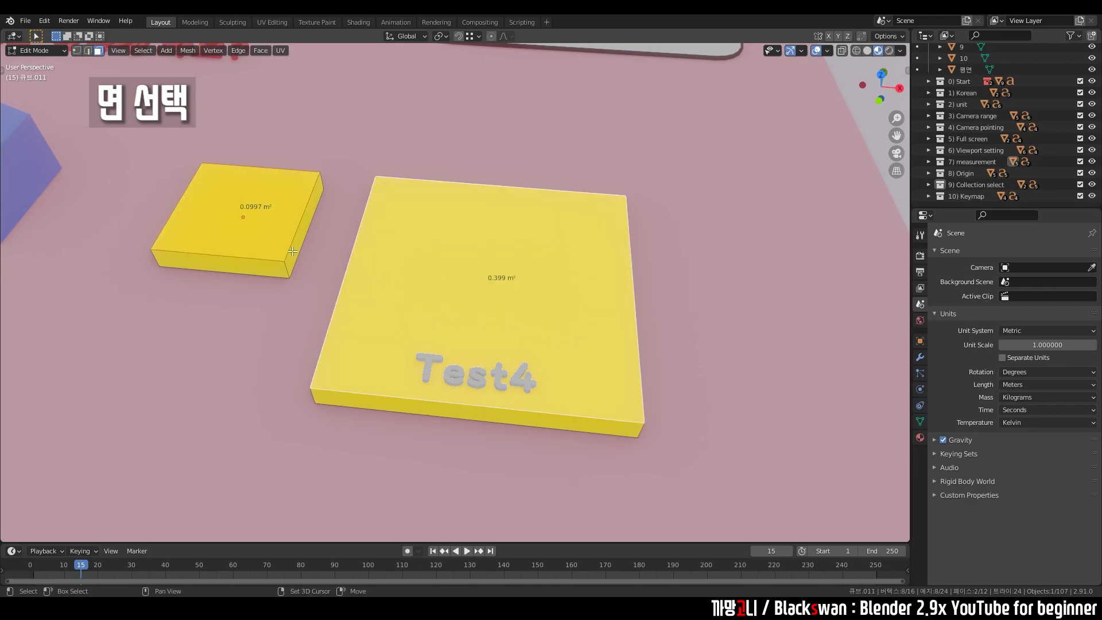
pyautogui.keyDown('shift'); pyautogui.click(264, 271); pyautogui.keyUp('shift')
pyautogui.keyDown('shift'); pyautogui.click(360, 403); pyautogui.keyUp('shift')
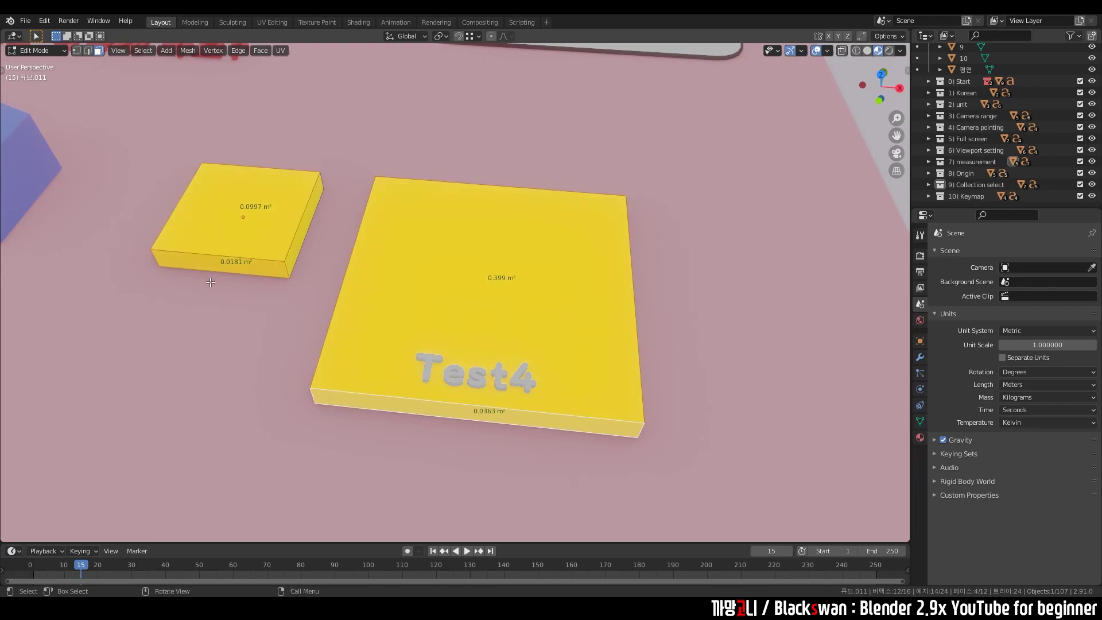
pyautogui.click(296, 317)
# Step: Zoom out and toggle Test4 between Edit and Object Mode, ending in Object Mode
pyautogui.scroll(-3, 296, 317)
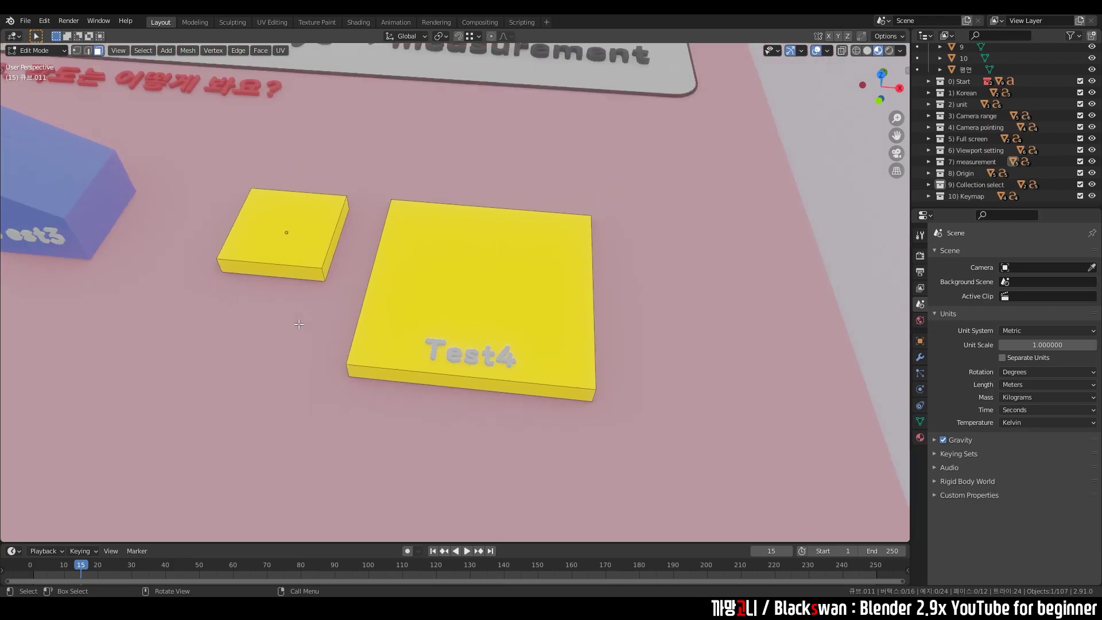
pyautogui.scroll(-3, 283, 325)
pyautogui.press('Tab')
pyautogui.keyDown('shift'); pyautogui.scroll(2, 479, 313); pyautogui.keyUp('shift')
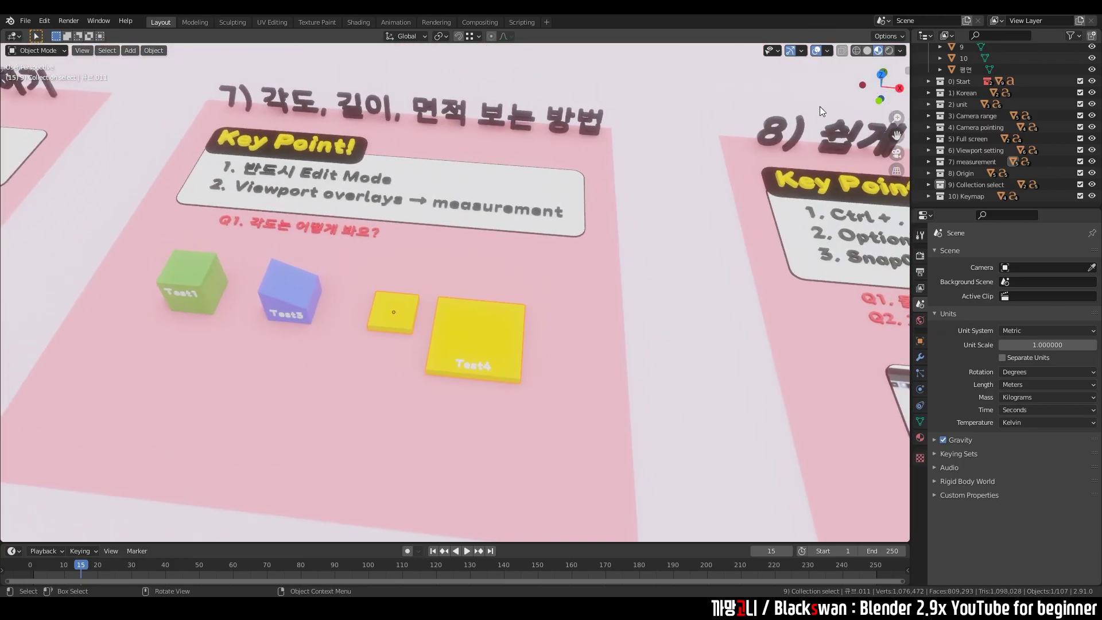
pyautogui.press('Tab')
pyautogui.click(826, 51)
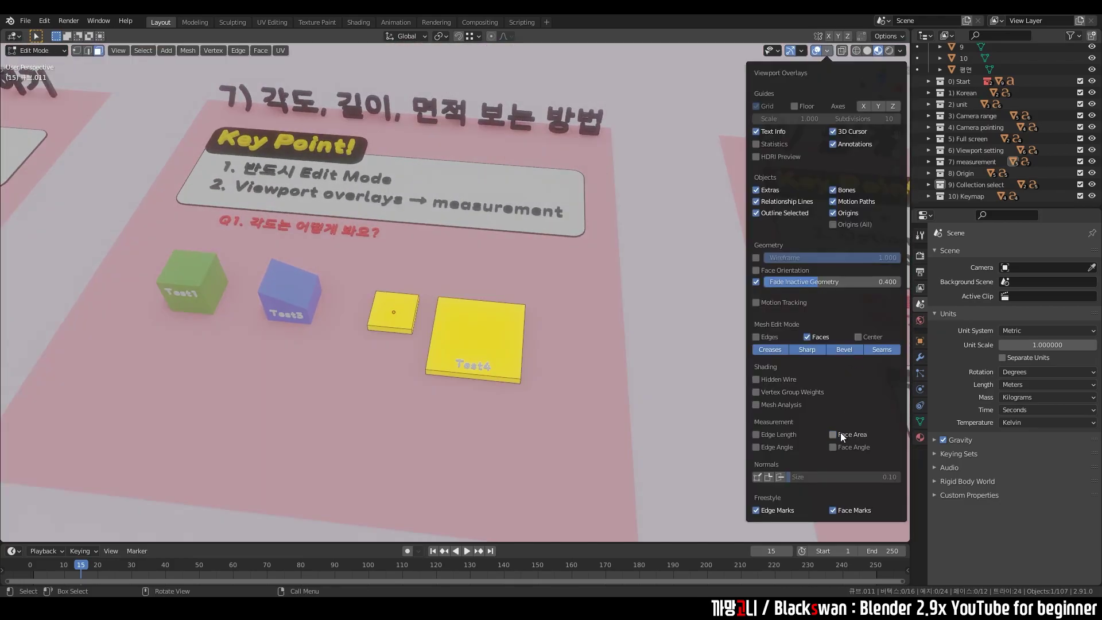
pyautogui.press('Tab')
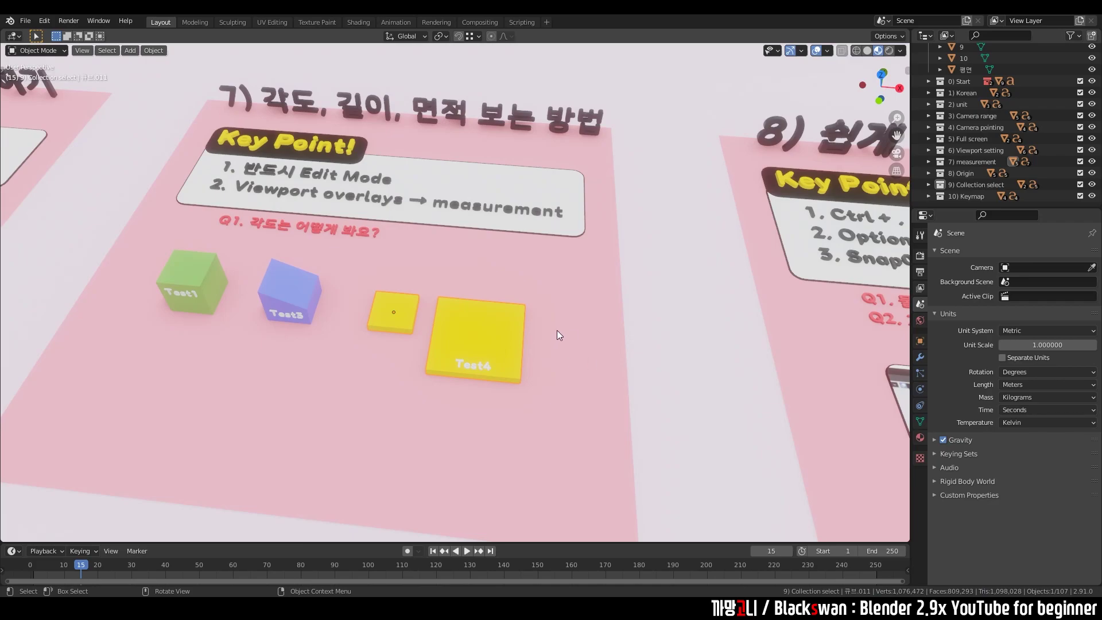
# Step: Move to the section 8 card, zoom in and switch to Top view
pyautogui.moveTo(662, 298)
pyautogui.mouseDown(button='middle')
pyautogui.moveTo(661, 256)
pyautogui.moveTo(626, 319)
pyautogui.mouseUp(button='middle')
pyautogui.click(661, 256)
pyautogui.scroll(2, 628, 318)
pyautogui.scroll(2, 636, 317)
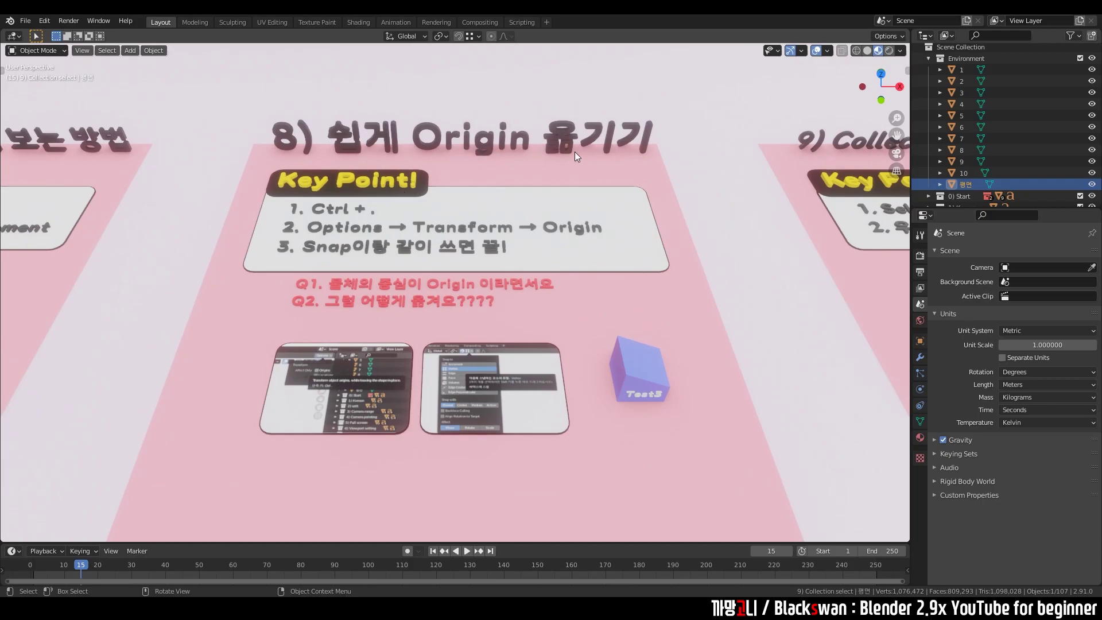
pyautogui.press('`')
pyautogui.click(542, 229)
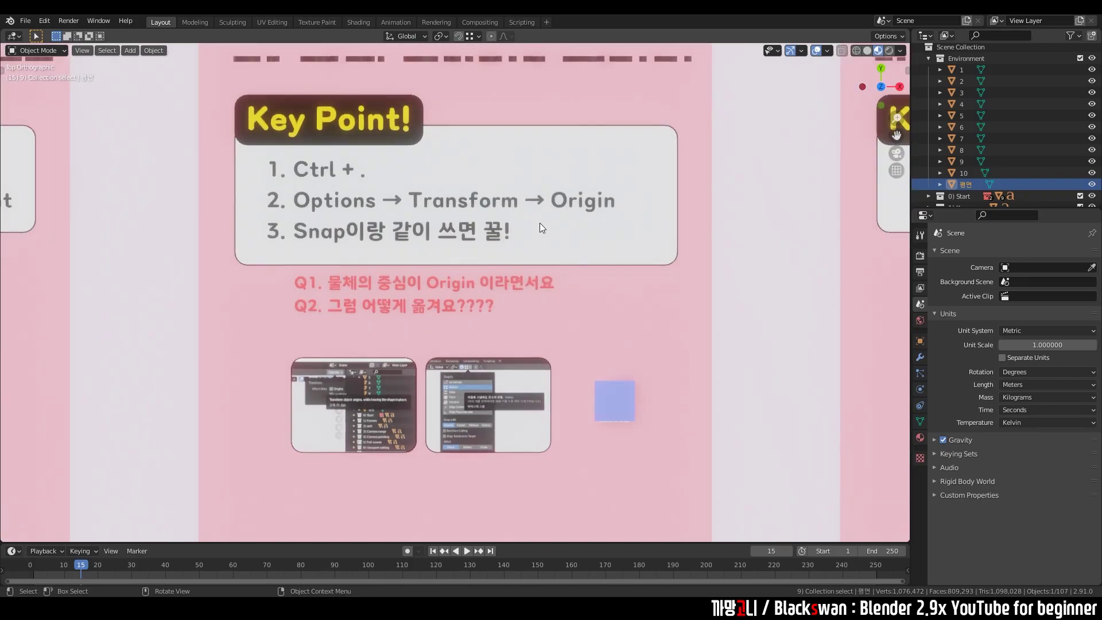
# Step: Select the blue square and the pink panel 8, then pan up over the slide
pyautogui.scroll(1, 532, 231)
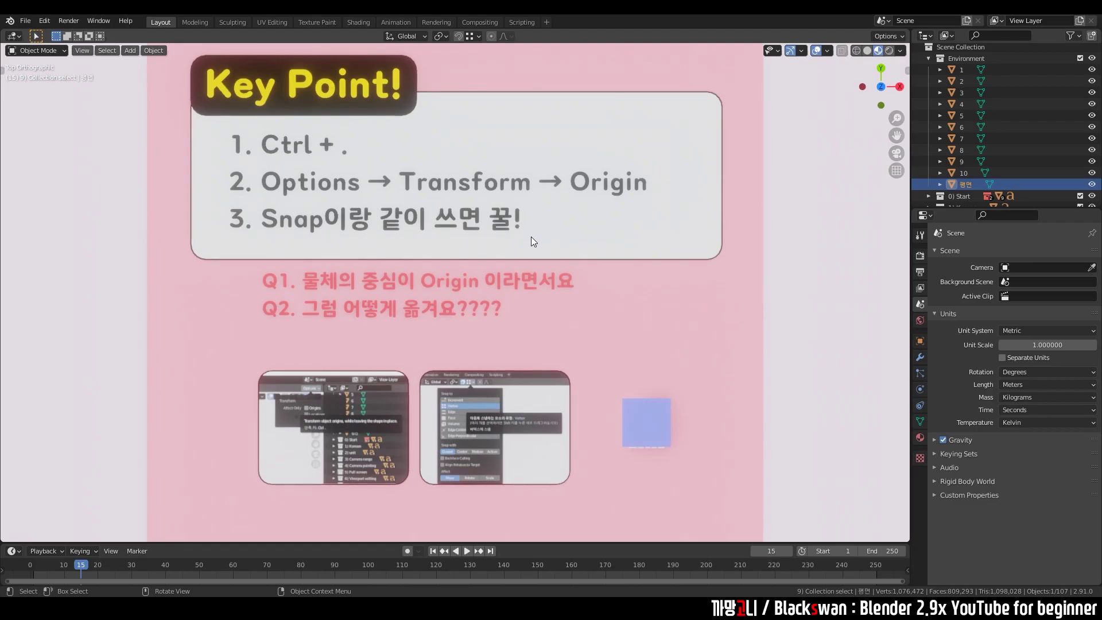
pyautogui.click(658, 425)
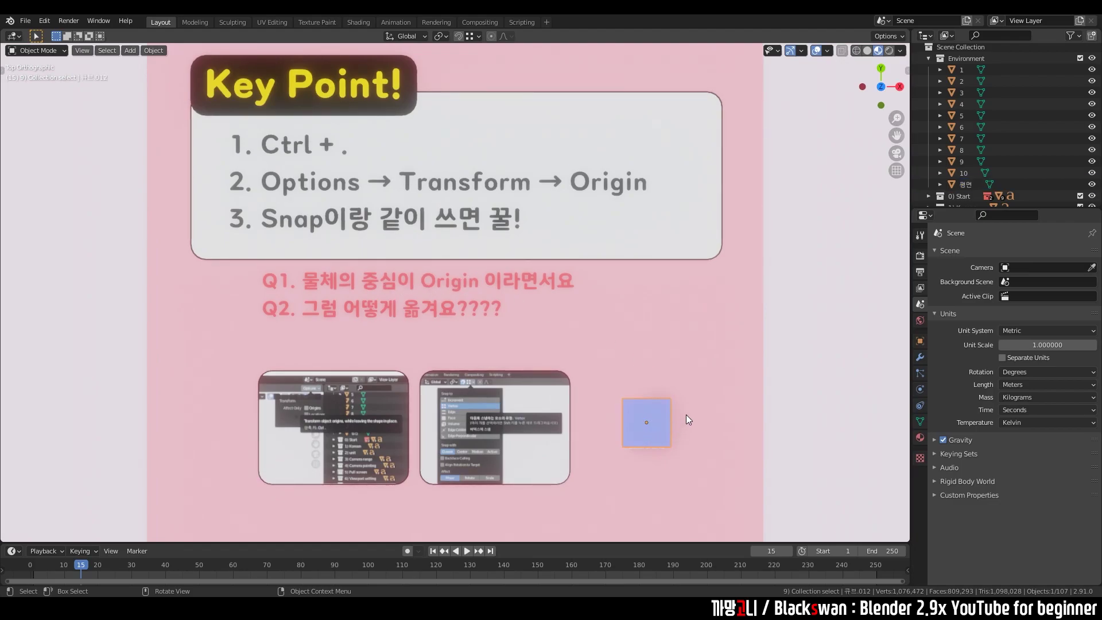
pyautogui.click(667, 363)
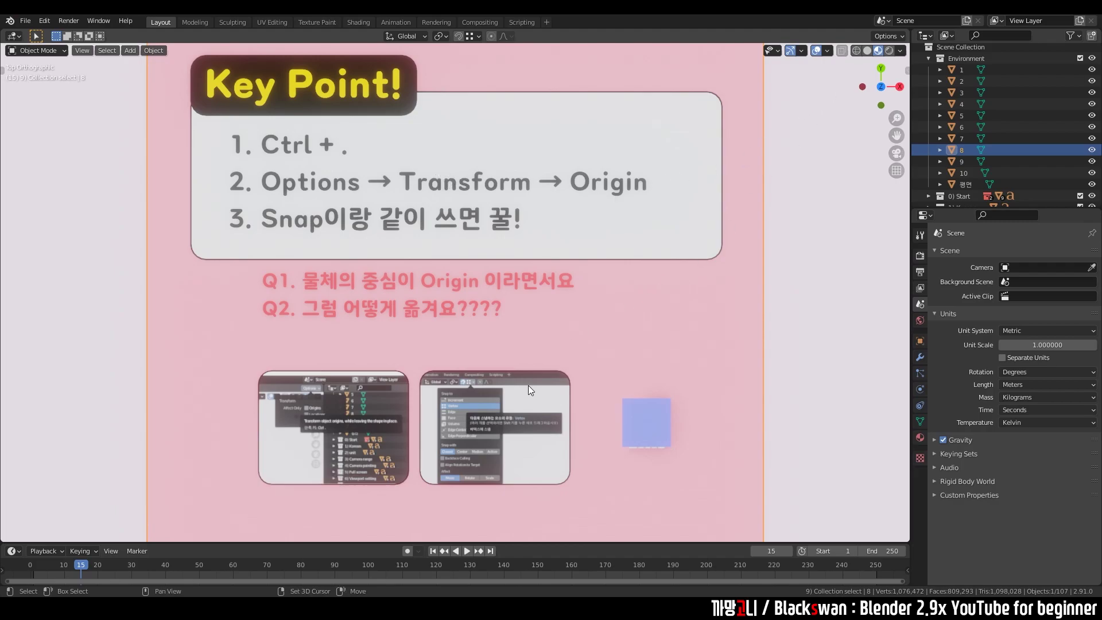
pyautogui.moveTo(528, 384)
pyautogui.keyDown('shift'); pyautogui.mouseDown(button='middle')
pyautogui.moveTo(532, 301)
pyautogui.moveTo(495, 296)
pyautogui.mouseUp(button='middle'); pyautogui.keyUp('shift')
# Step: Zoom in and set transform options to affect only object Origins
pyautogui.scroll(1, 531, 301)
pyautogui.scroll(1, 530, 301)
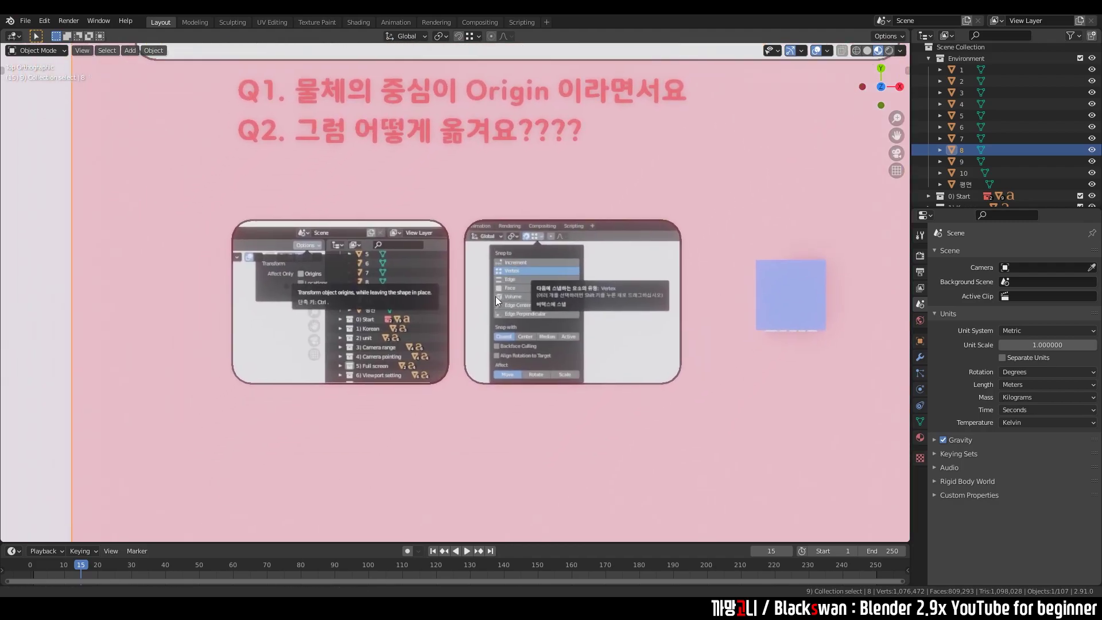
pyautogui.scroll(2, 499, 291)
pyautogui.scroll(1, 497, 294)
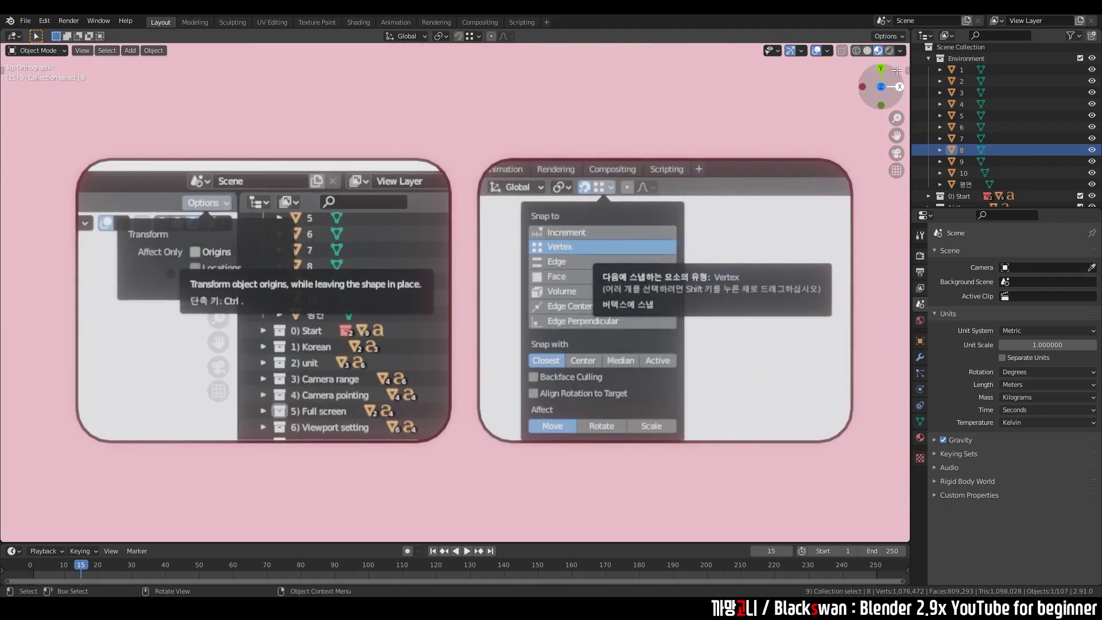
pyautogui.click(891, 34)
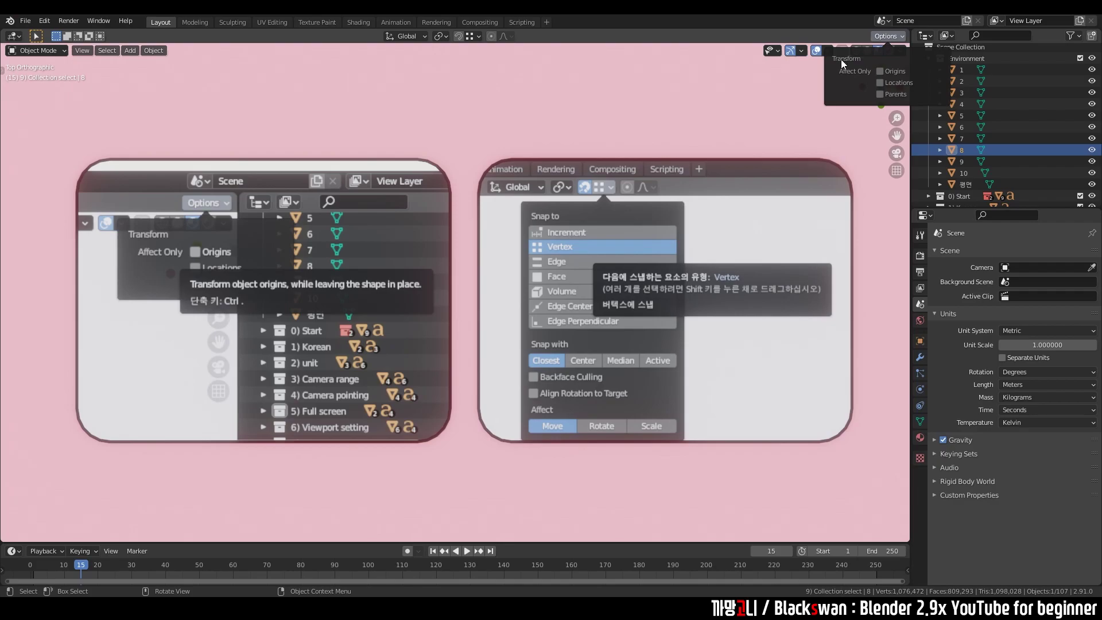
pyautogui.click(885, 72)
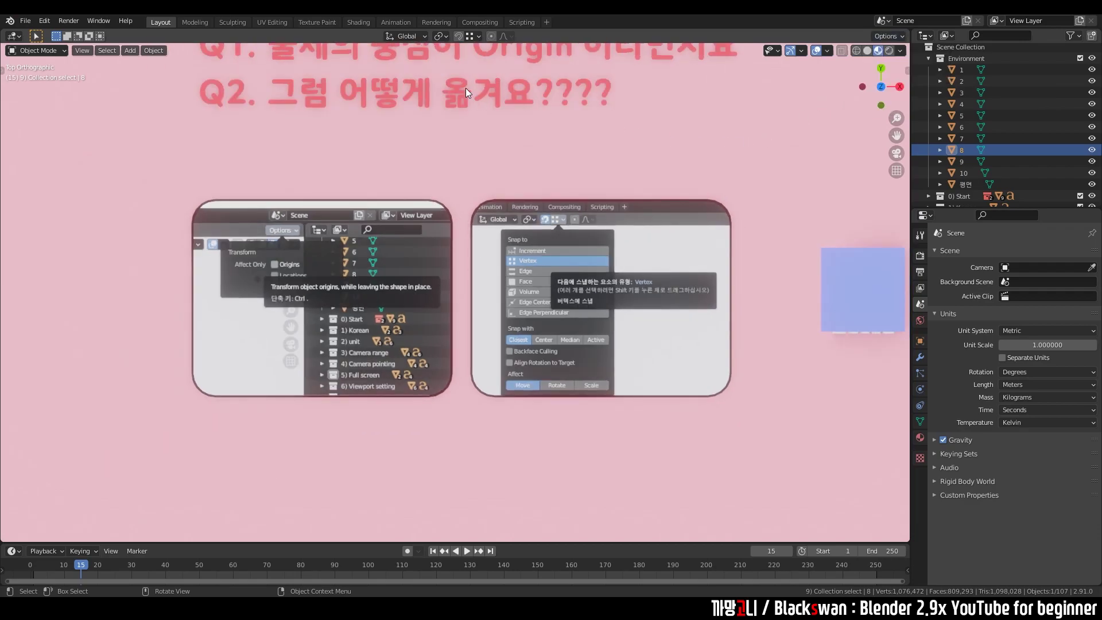
# Step: Set Snap To to Increment instead of Vertex and select the blue Test3 cube
pyautogui.click(476, 35)
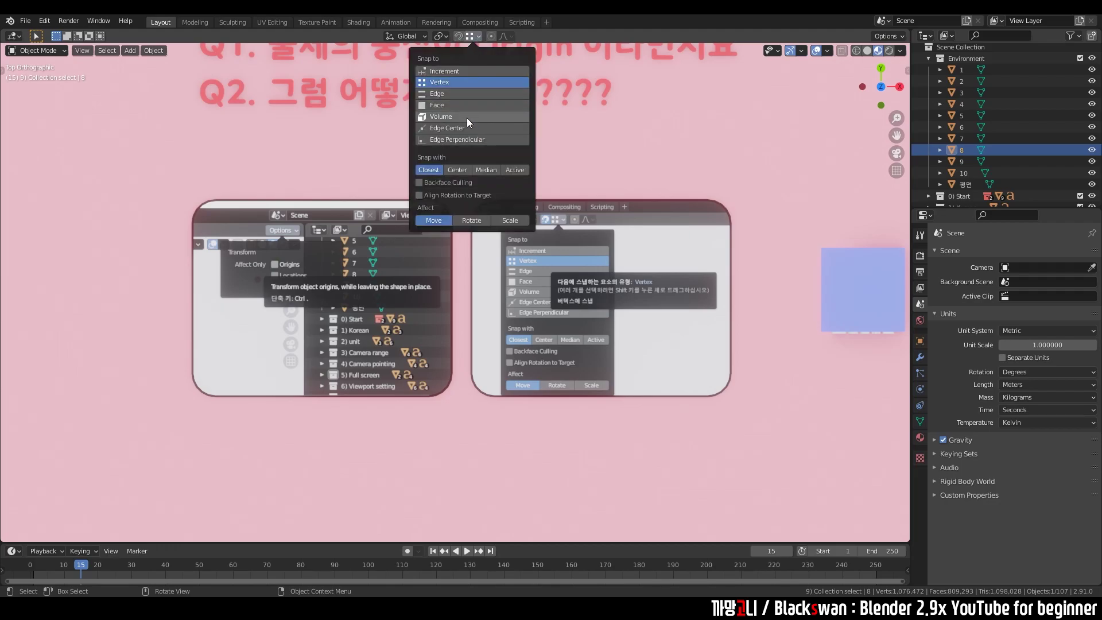
pyautogui.click(467, 70)
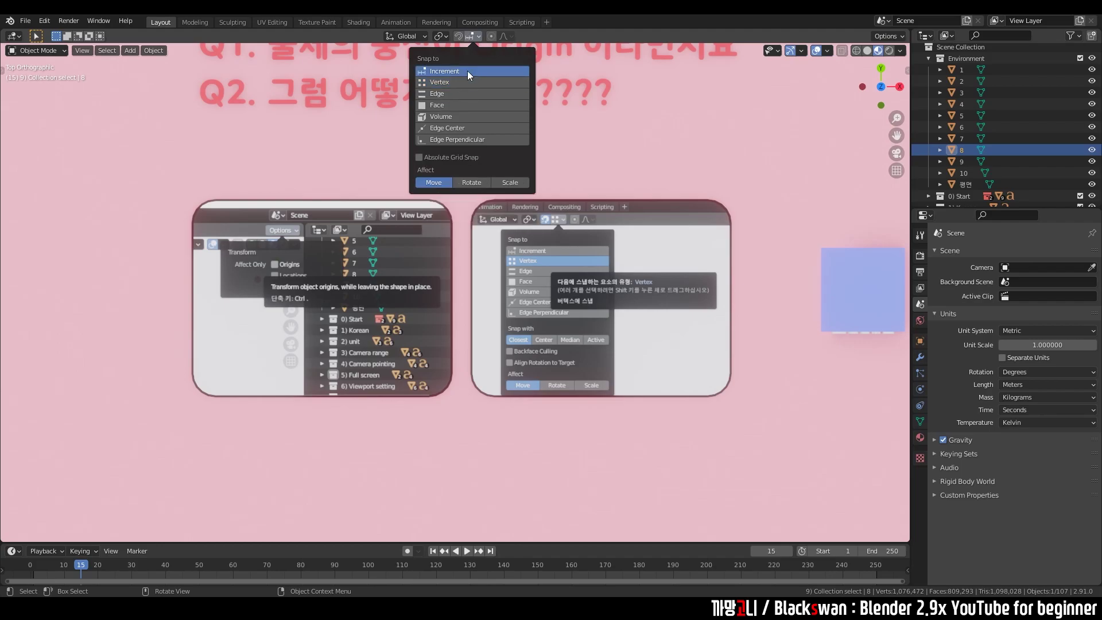
pyautogui.click(464, 81)
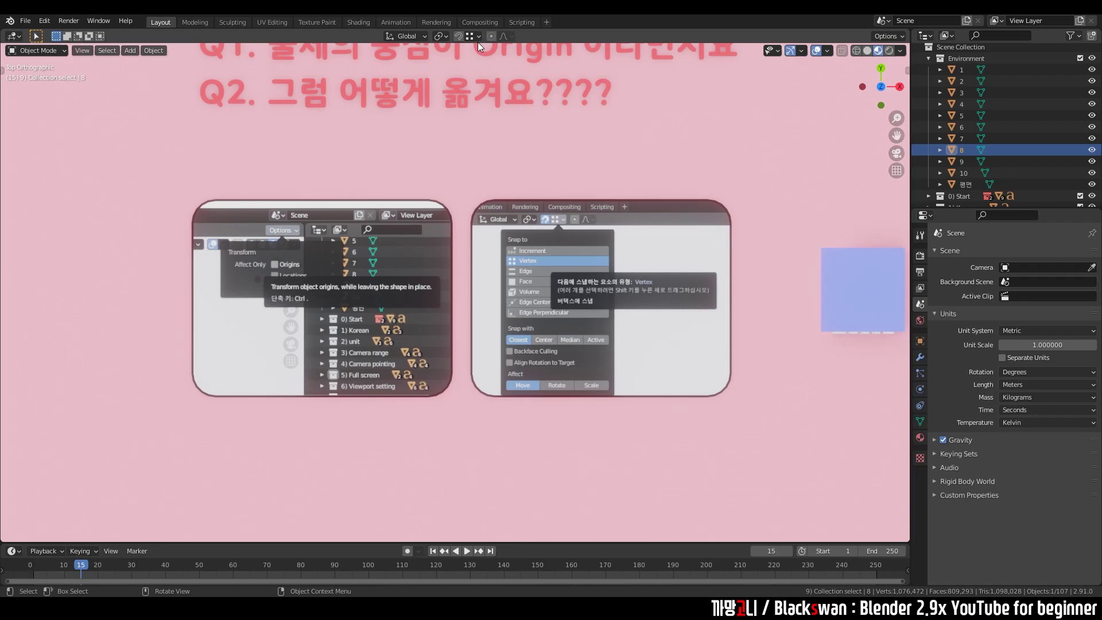
pyautogui.click(477, 42)
pyautogui.click(462, 69)
pyautogui.click(622, 153)
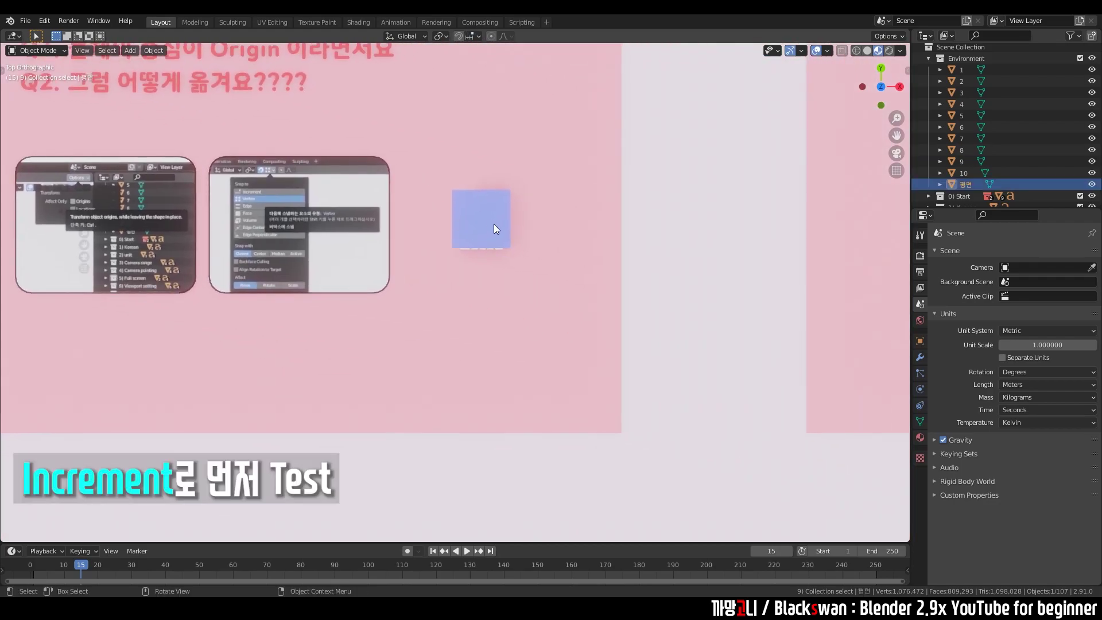
pyautogui.click(493, 223)
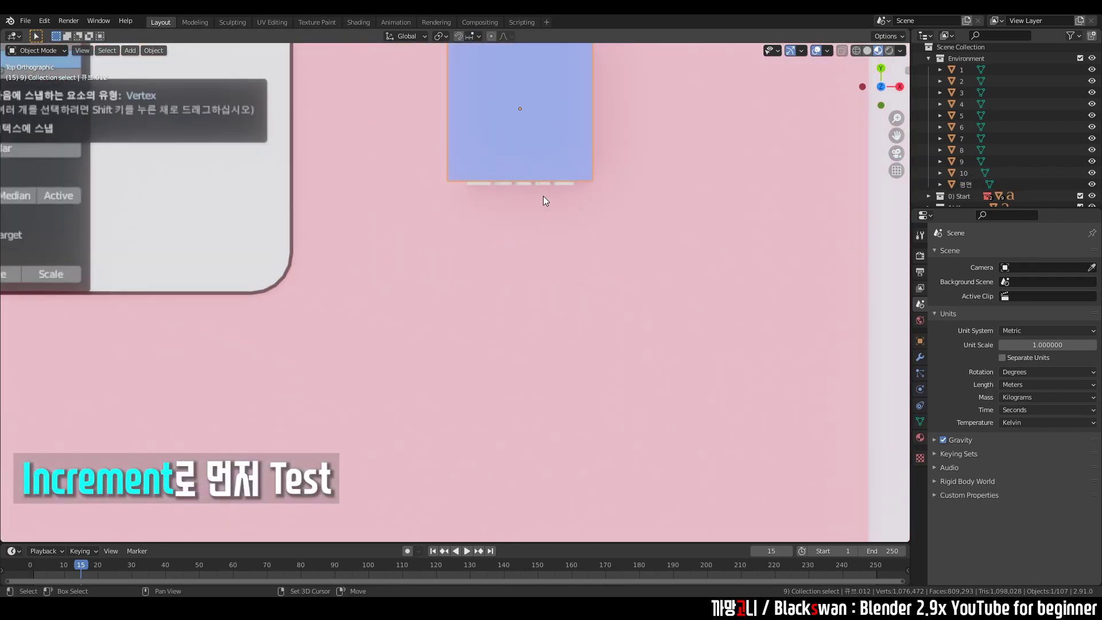
# Step: Select the Test3 cube in perspective and enable Affect Only Origins in Options
pyautogui.moveTo(545, 199)
pyautogui.mouseDown(button='middle')
pyautogui.moveTo(466, 325)
pyautogui.moveTo(462, 284)
pyautogui.moveTo(504, 195)
pyautogui.mouseUp(button='middle')
pyautogui.click(504, 196)
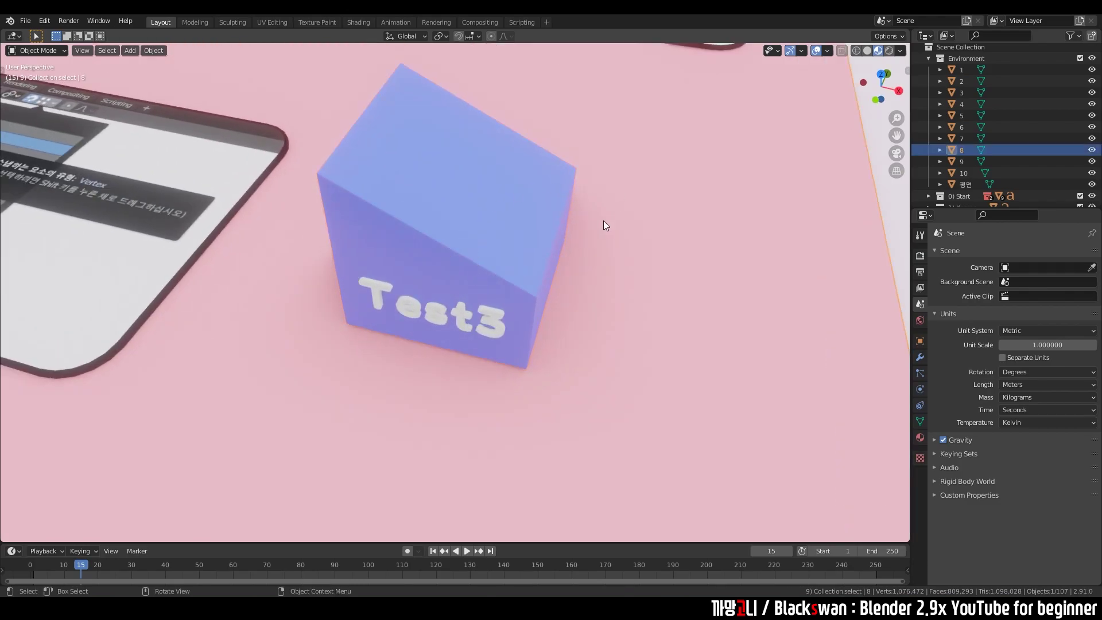
pyautogui.click(473, 229)
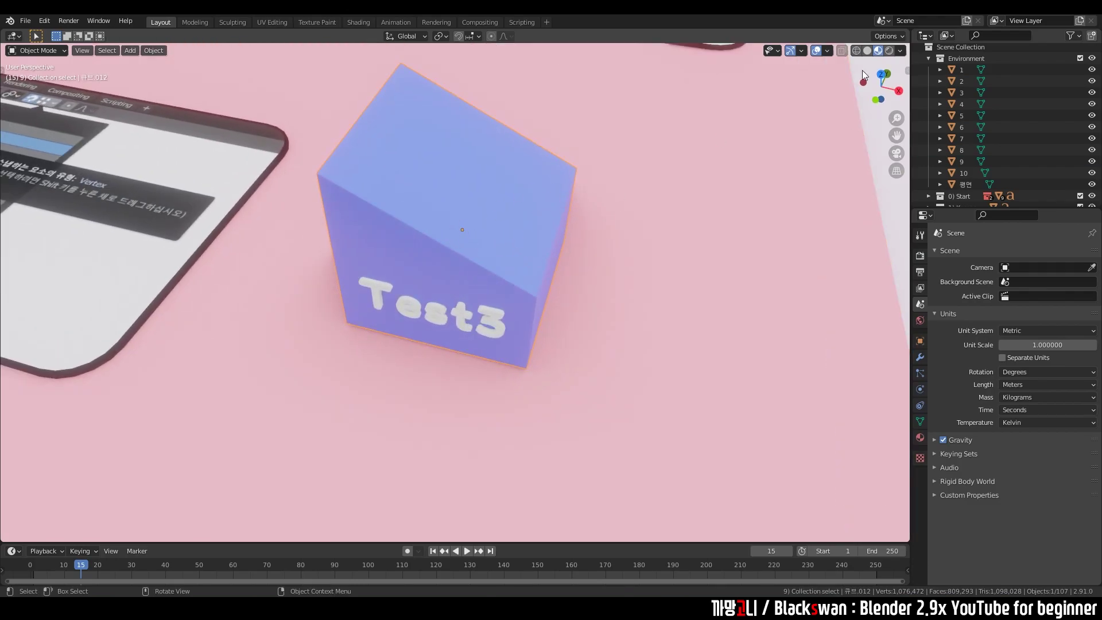
pyautogui.click(890, 36)
pyautogui.click(882, 71)
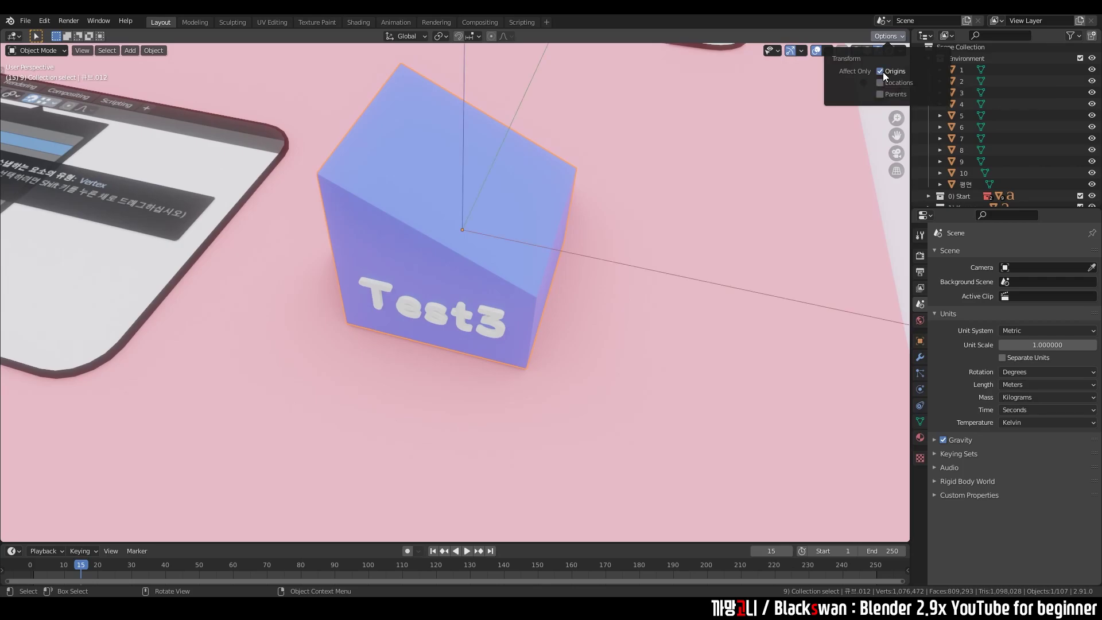
# Step: Move Test3's origin to a new spot inside the cube with the Move tool and G
pyautogui.scroll(-3, 576, 282)
pyautogui.scroll(-3, 567, 282)
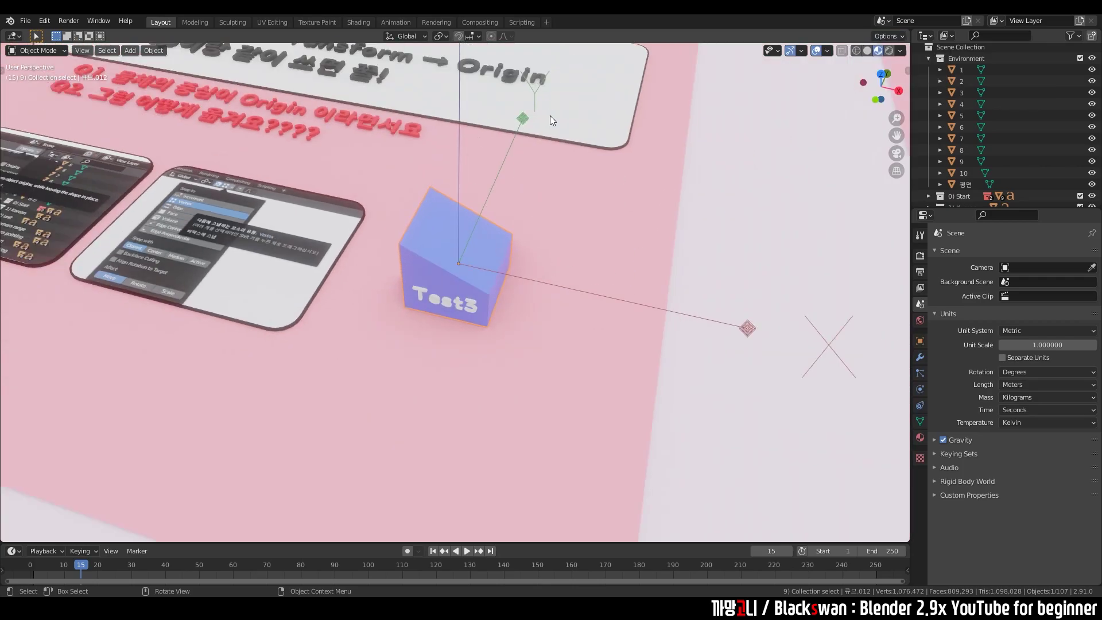
pyautogui.scroll(3, 504, 230)
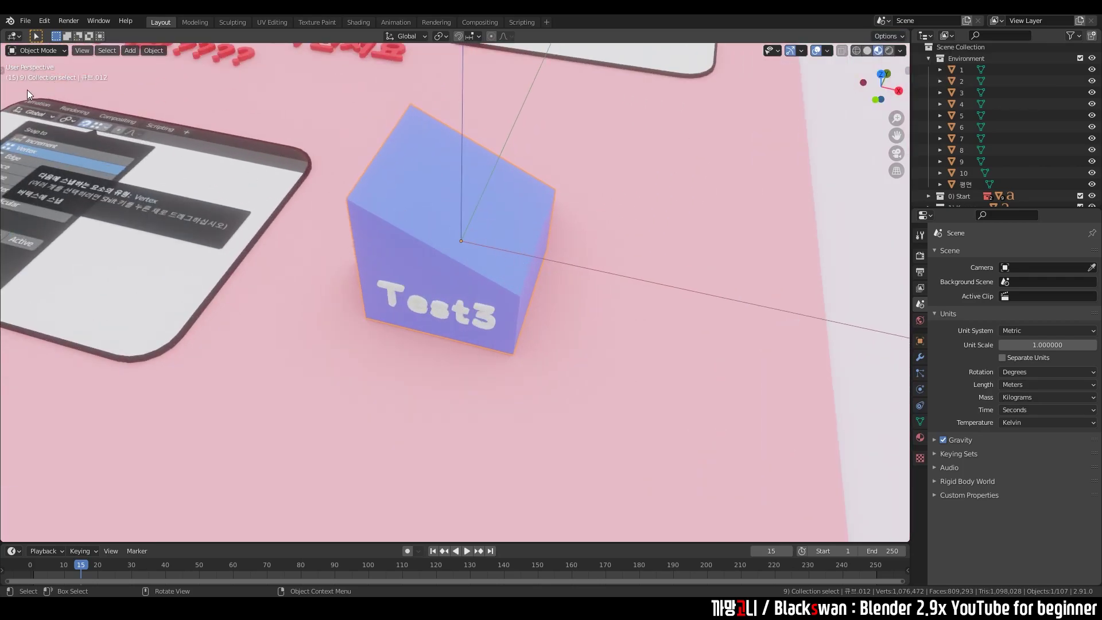
pyautogui.press('t')
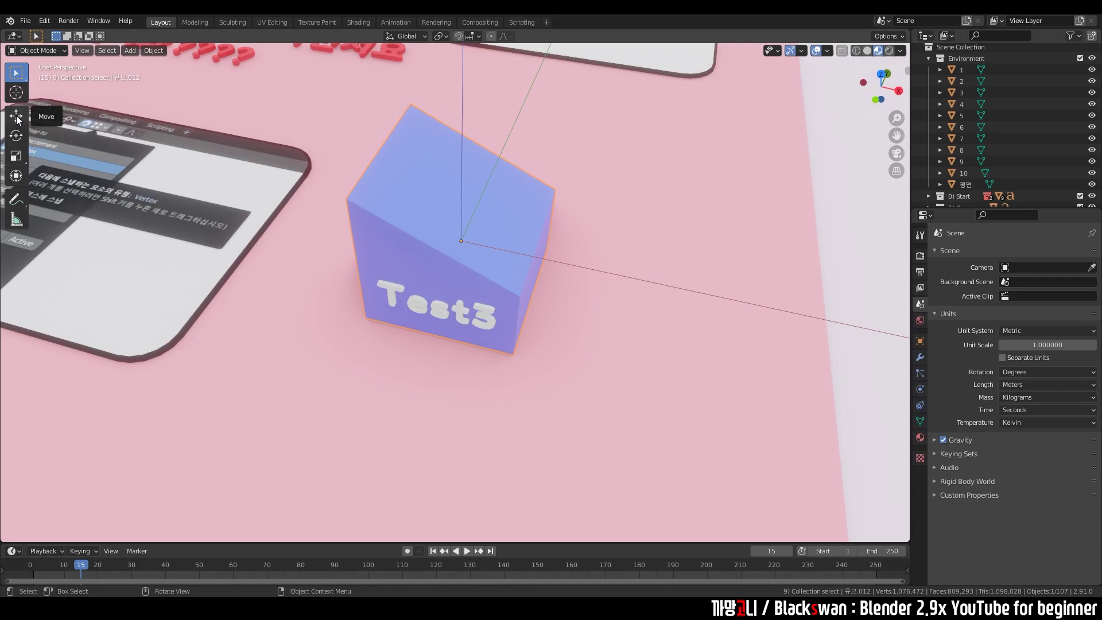
pyautogui.click(16, 118)
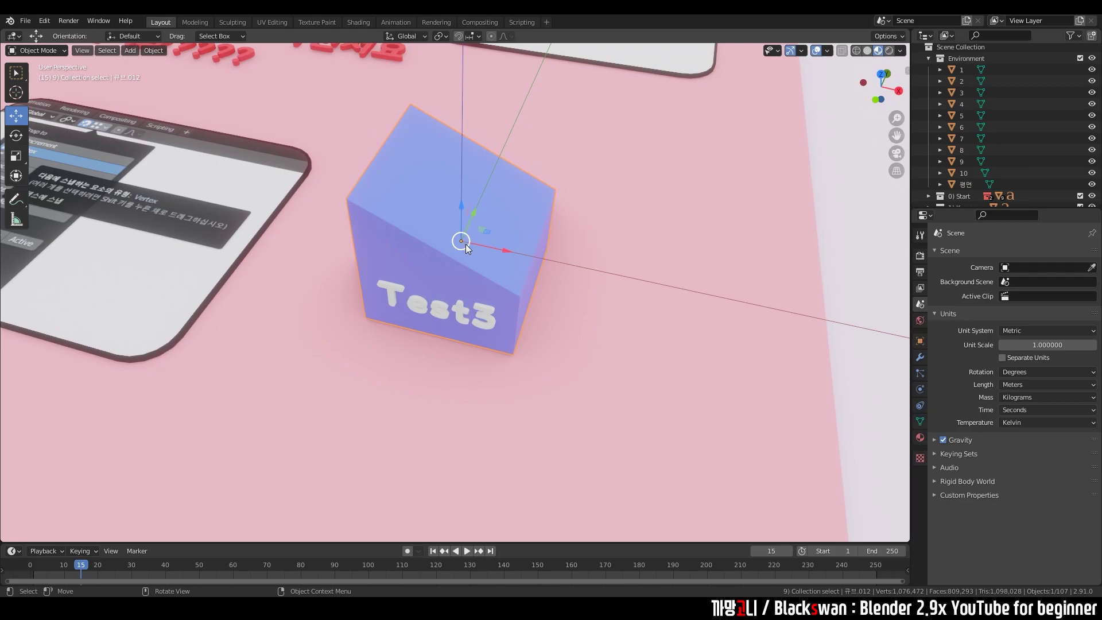
pyautogui.moveTo(463, 243)
pyautogui.mouseDown()
pyautogui.moveTo(319, 223)
pyautogui.moveTo(364, 288)
pyautogui.moveTo(327, 315)
pyautogui.moveTo(339, 291)
pyautogui.moveTo(324, 294)
pyautogui.mouseUp()
pyautogui.press('g')
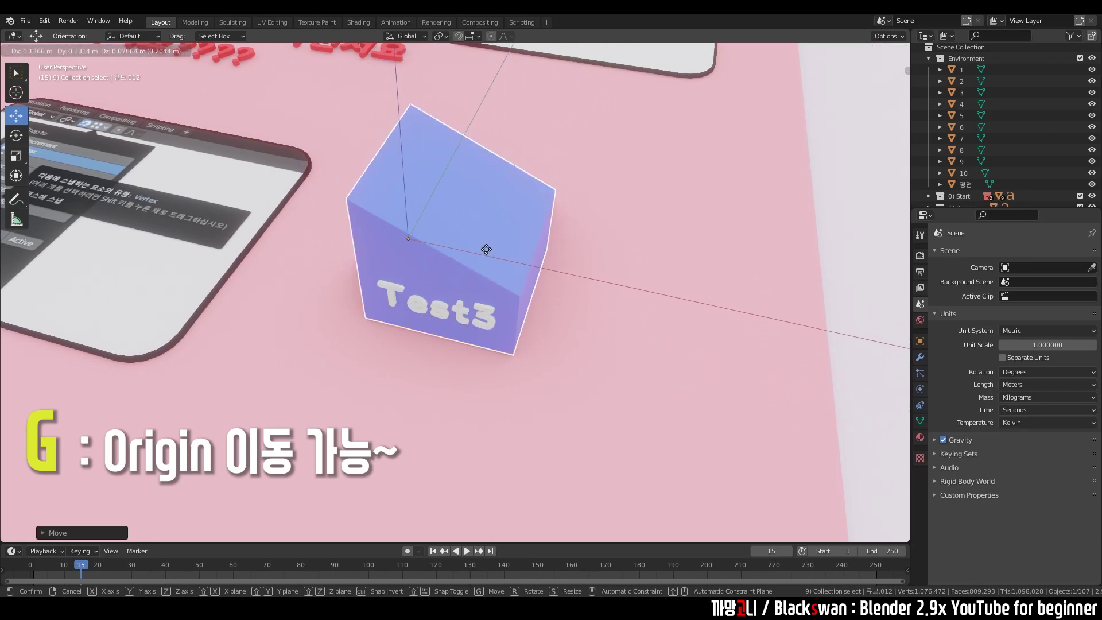
pyautogui.click(518, 273)
# Step: Reposition the Test3 origin freely a couple more times while orbiting to look down on the cube
pyautogui.click(16, 72)
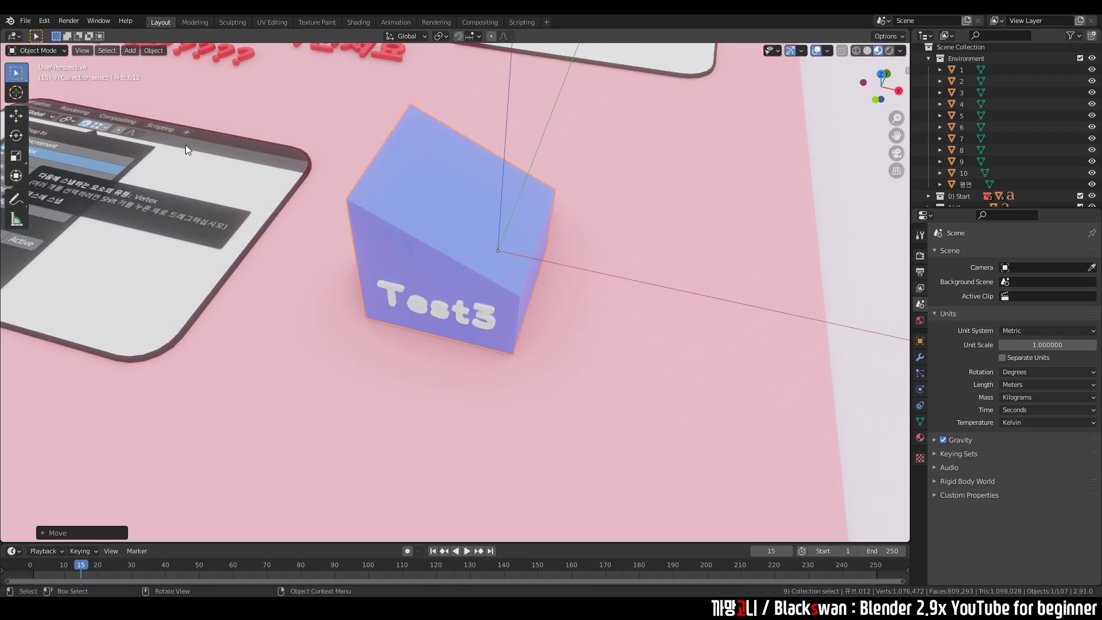
pyautogui.press('g')
pyautogui.click(493, 241)
pyautogui.moveTo(508, 264)
pyautogui.mouseDown(button='middle')
pyautogui.moveTo(527, 297)
pyautogui.moveTo(643, 306)
pyautogui.moveTo(528, 282)
pyautogui.moveTo(505, 256)
pyautogui.mouseUp(button='middle')
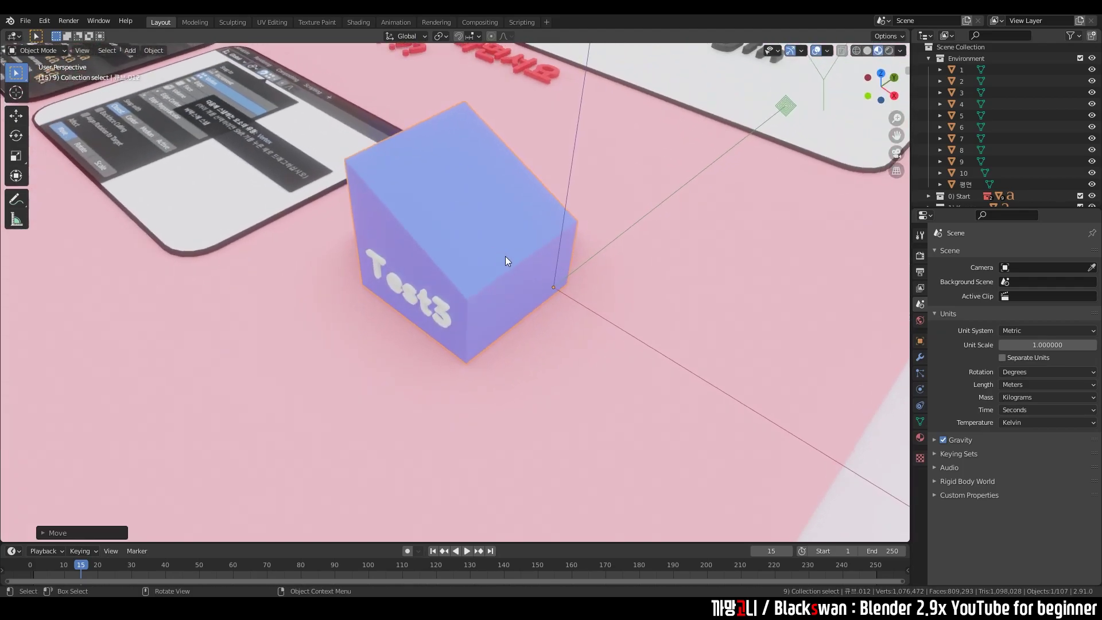
pyautogui.press('g')
pyautogui.click(450, 312)
pyautogui.moveTo(450, 312)
pyautogui.mouseDown(button='middle')
pyautogui.moveTo(567, 325)
pyautogui.moveTo(511, 312)
pyautogui.moveTo(492, 320)
pyautogui.mouseUp(button='middle')
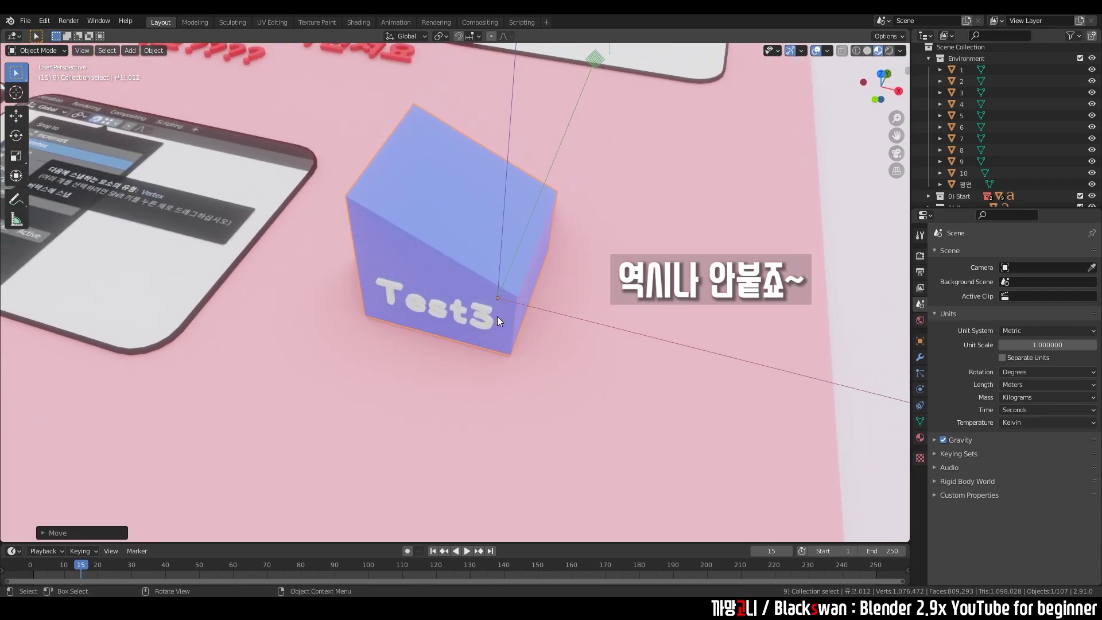
# Step: Set Snap To to Vertex and snap the origin onto the cube's front-left corner
pyautogui.click(474, 38)
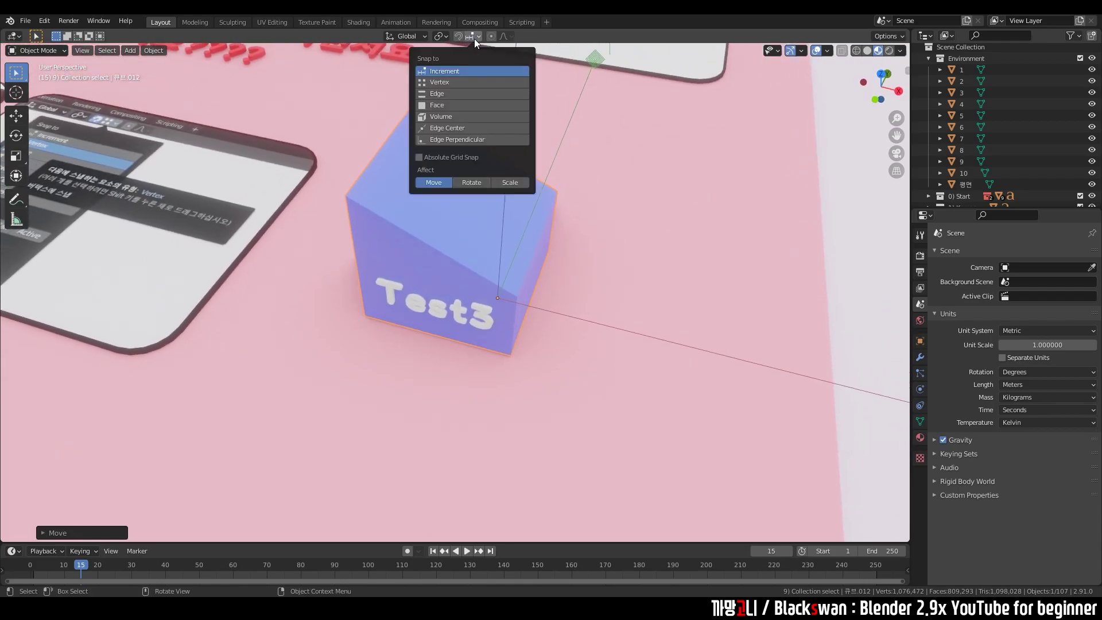
pyautogui.click(438, 81)
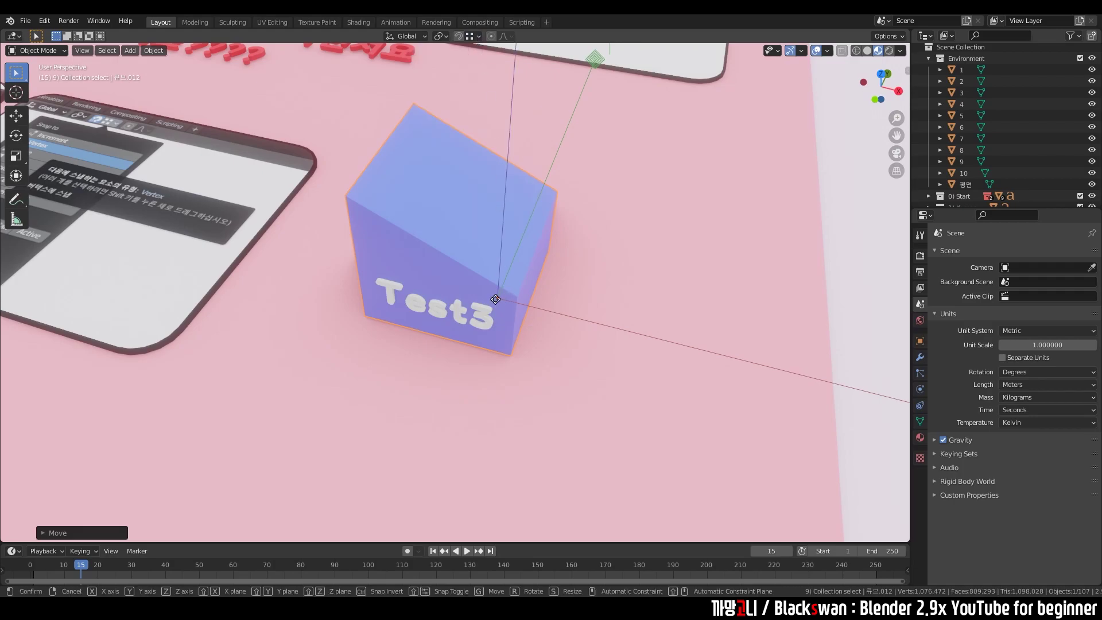
pyautogui.moveTo(505, 287)
pyautogui.mouseDown()
pyautogui.moveTo(352, 192)
pyautogui.moveTo(489, 300)
pyautogui.moveTo(515, 298)
pyautogui.mouseUp()
pyautogui.moveTo(514, 298); pyautogui.dragTo(478, 287, button='middle')
pyautogui.moveTo(481, 287); pyautogui.dragTo(575, 249)
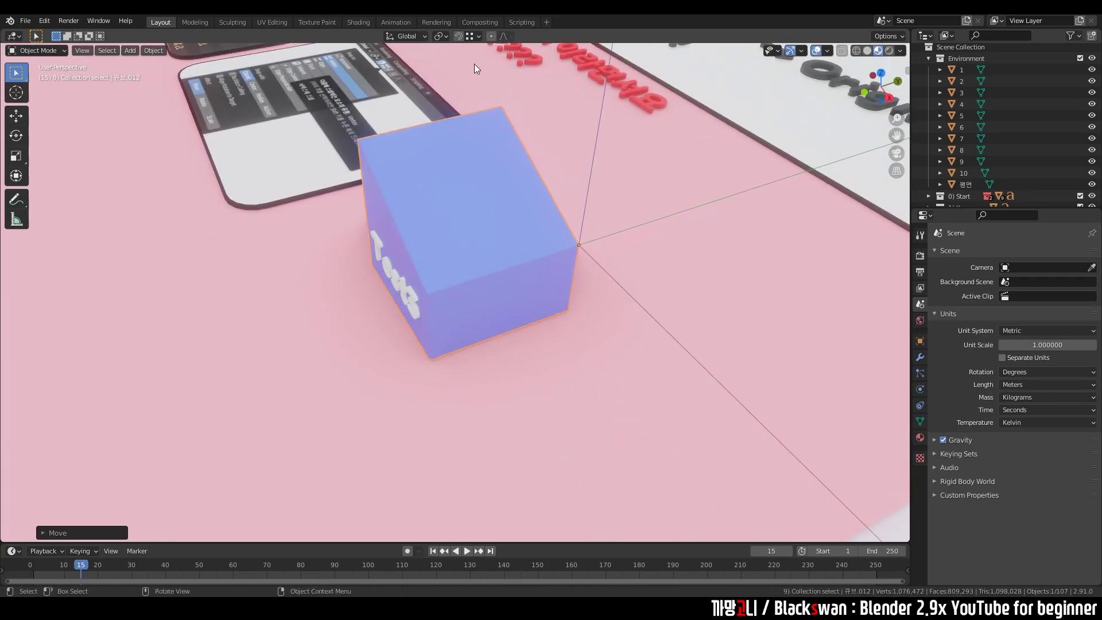
pyautogui.moveTo(577, 210)
pyautogui.mouseDown()
pyautogui.moveTo(528, 259)
pyautogui.moveTo(433, 302)
pyautogui.moveTo(367, 148)
pyautogui.moveTo(495, 112)
pyautogui.moveTo(429, 290)
pyautogui.mouseUp()
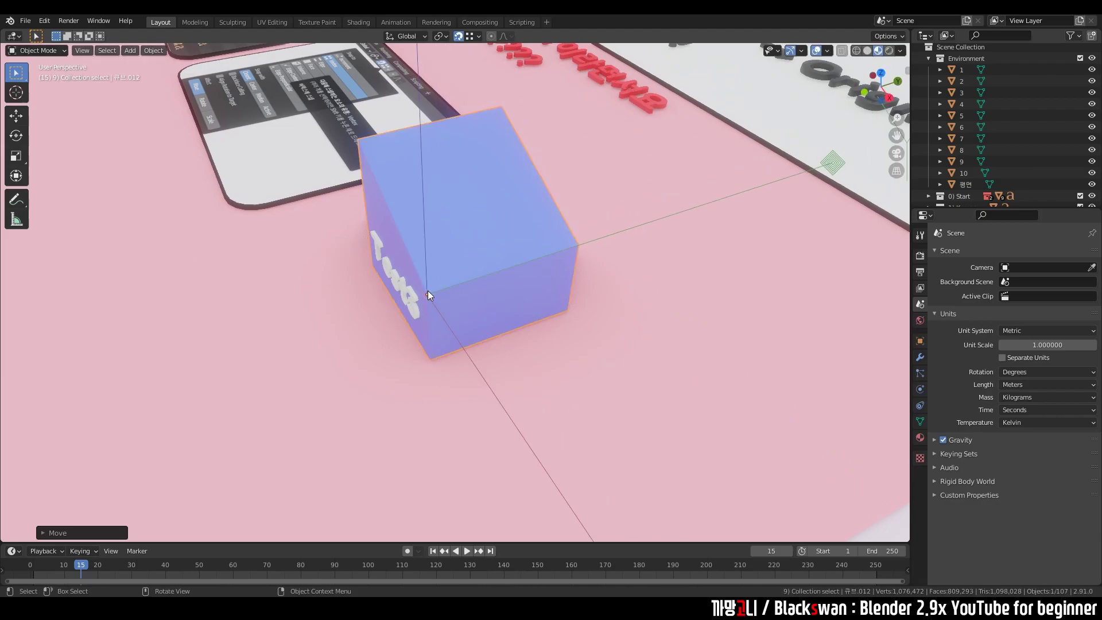
# Step: Set Snap To back to Increment and deselect the cube
pyautogui.click(471, 37)
pyautogui.click(453, 70)
pyautogui.click(355, 300)
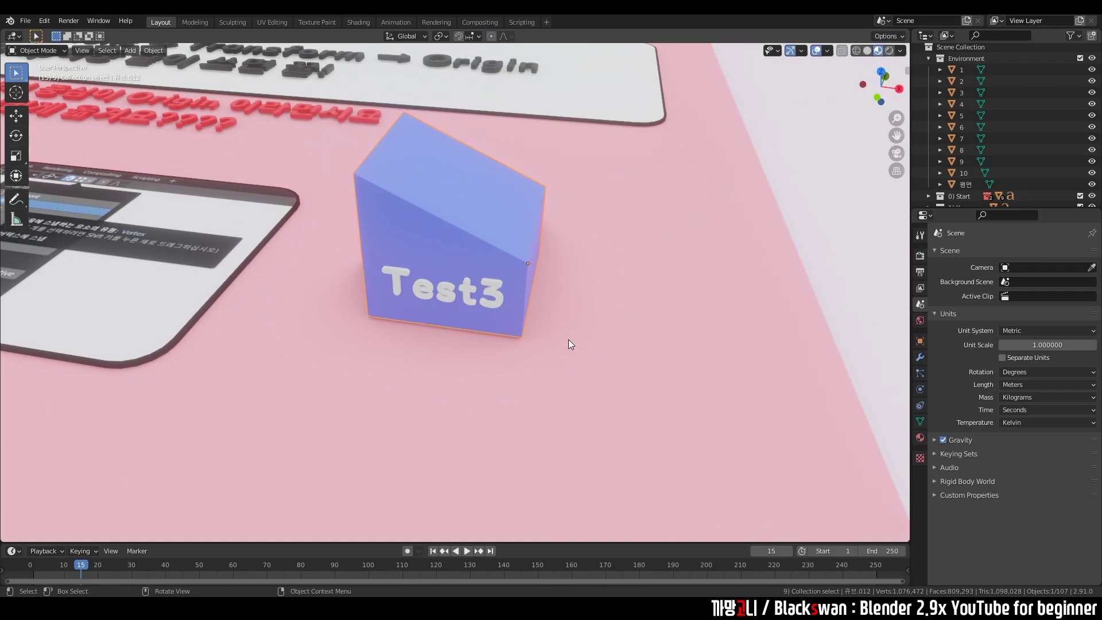
pyautogui.click(549, 344)
pyautogui.moveTo(546, 353); pyautogui.dragTo(546, 374, button='middle')
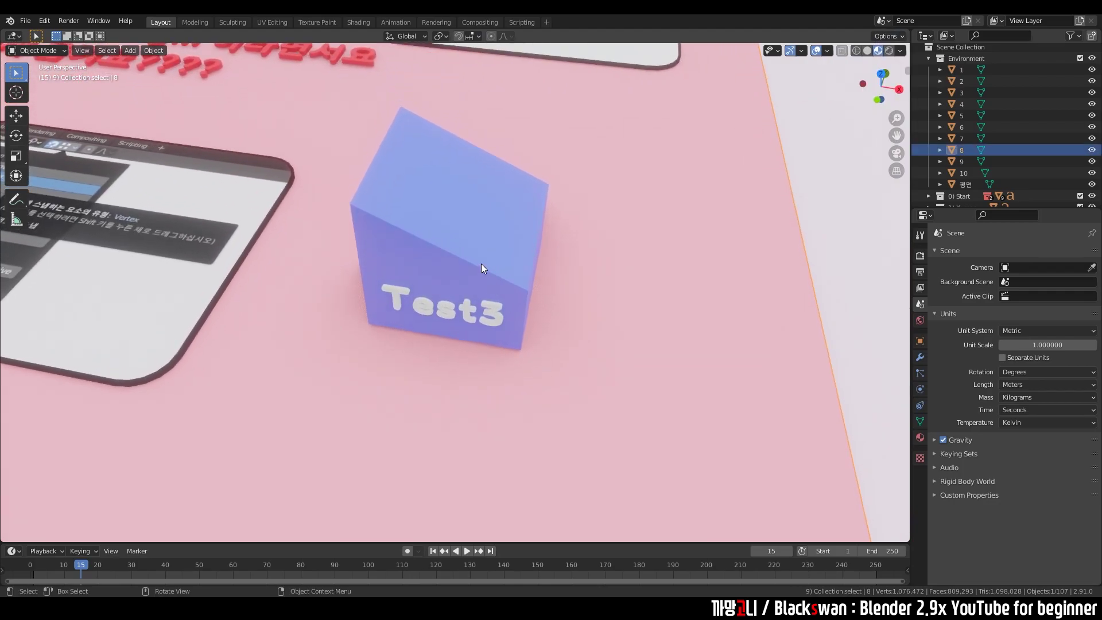
# Step: Reselect Test3, then pan and tilt to frame the '9) Collection 한 번에 선택하기' card
pyautogui.click(515, 301)
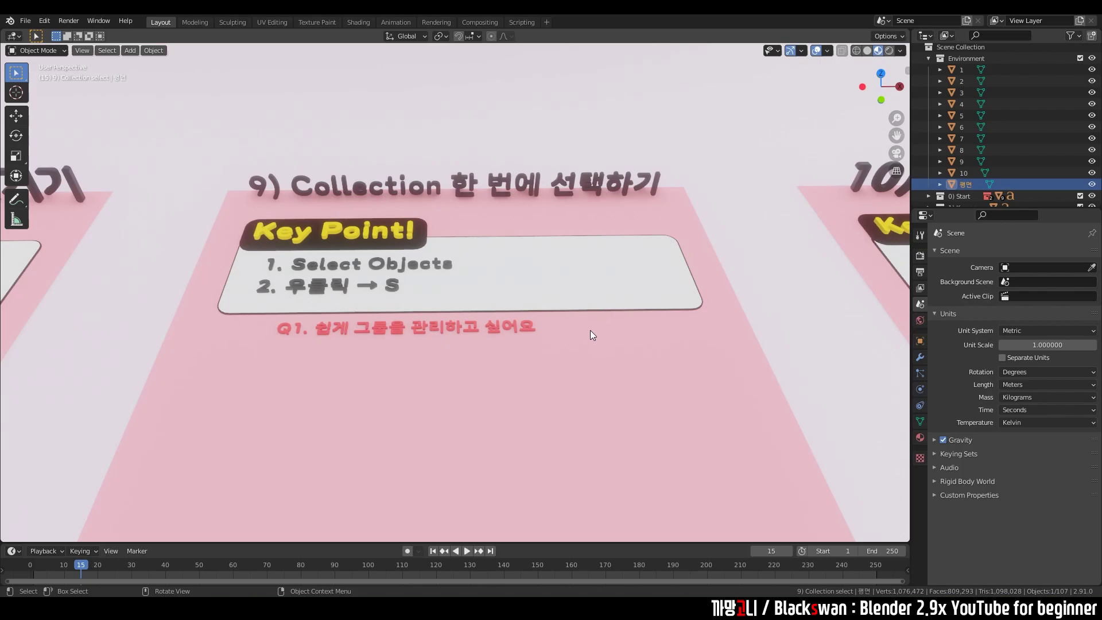
pyautogui.keyDown('shift'); pyautogui.moveTo(560, 357); pyautogui.dragTo(556, 392, button='middle'); pyautogui.keyUp('shift')
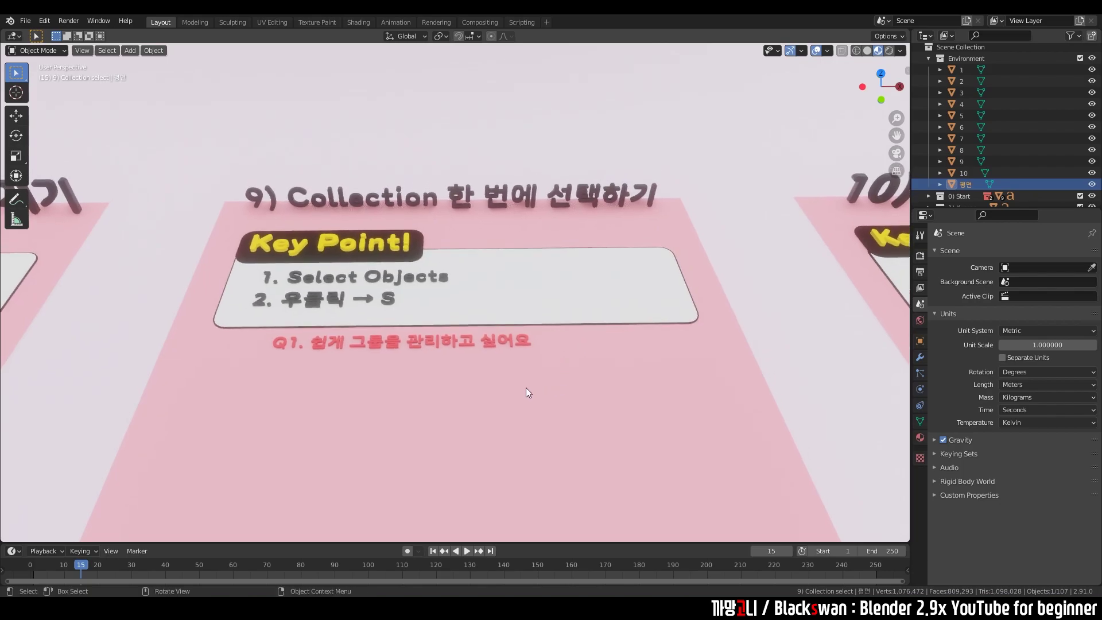
pyautogui.moveTo(498, 416); pyautogui.dragTo(499, 427, button='middle')
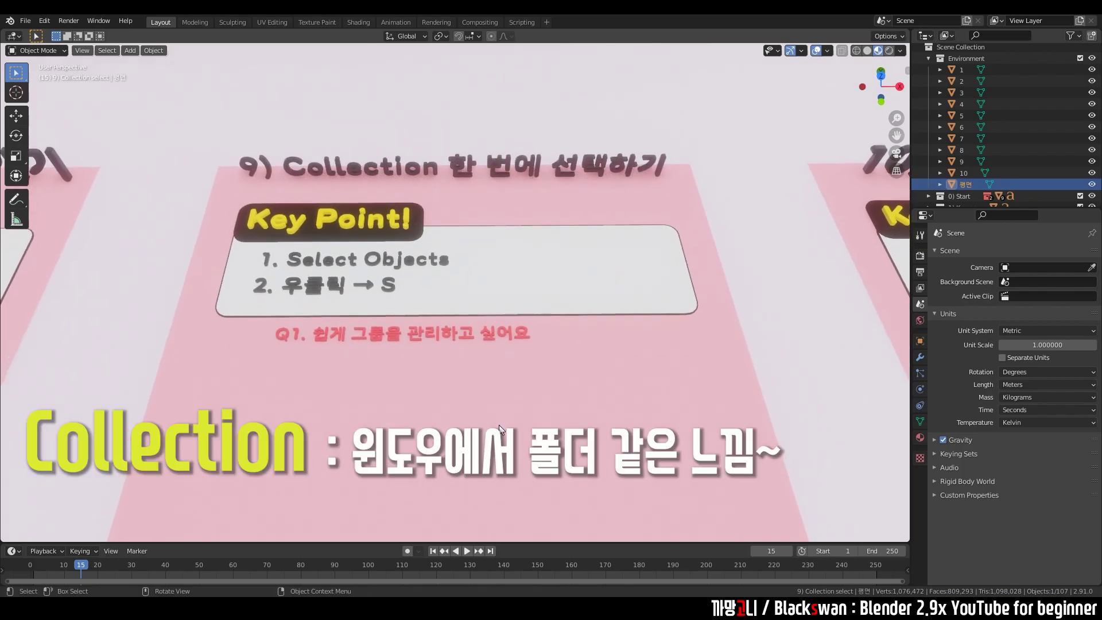
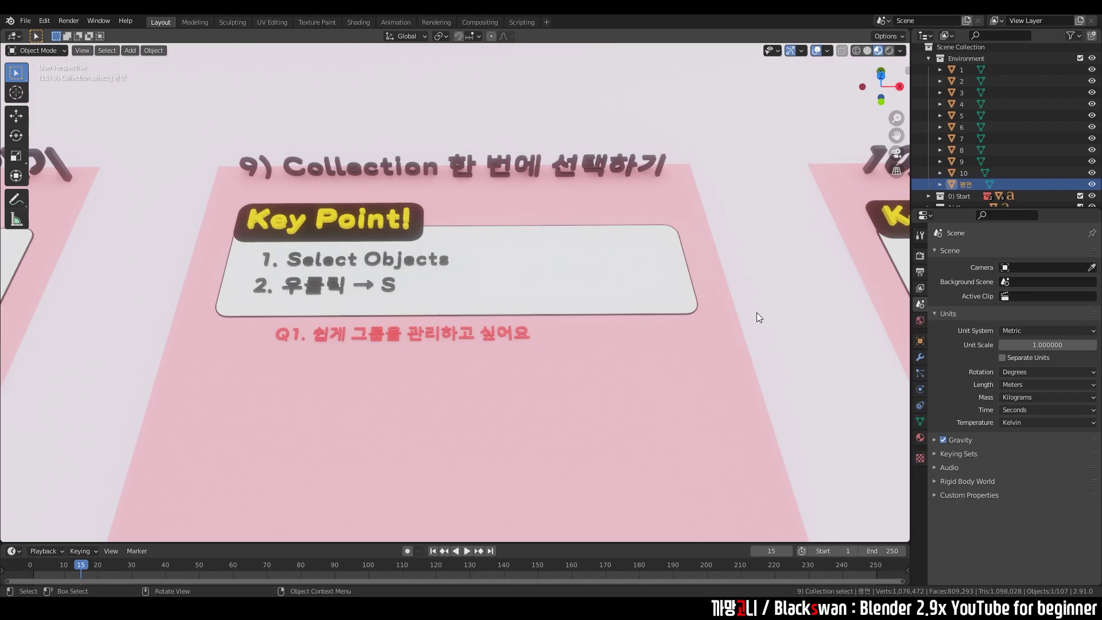
# Step: Collapse Environment and expand the 9) Collection select collection in the outliner
pyautogui.click(928, 59)
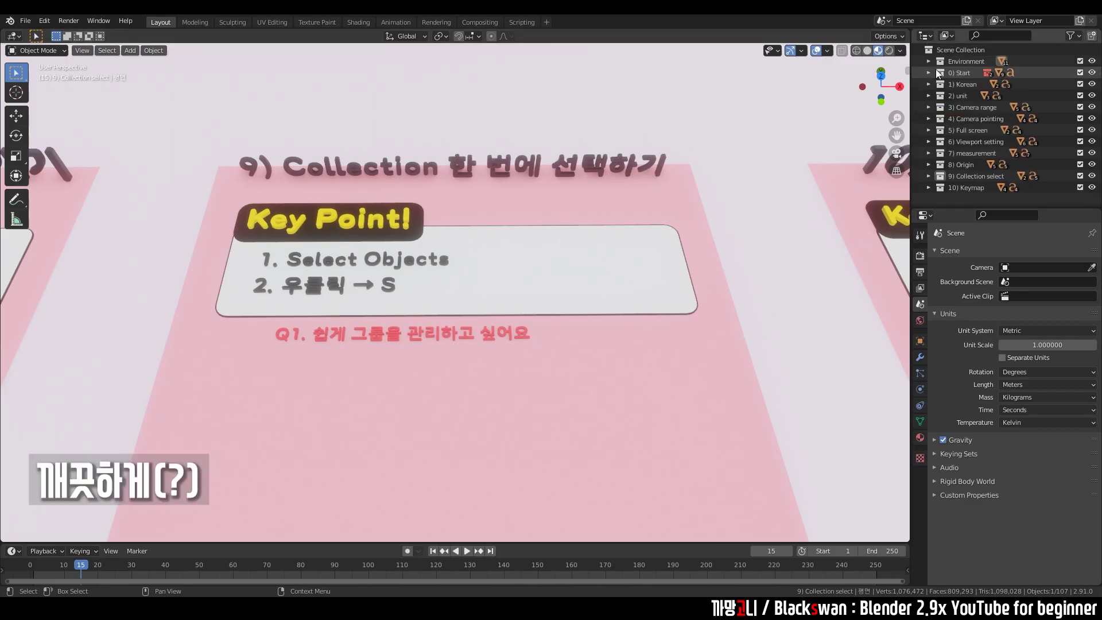
pyautogui.click(928, 177)
pyautogui.scroll(-3, 936, 179)
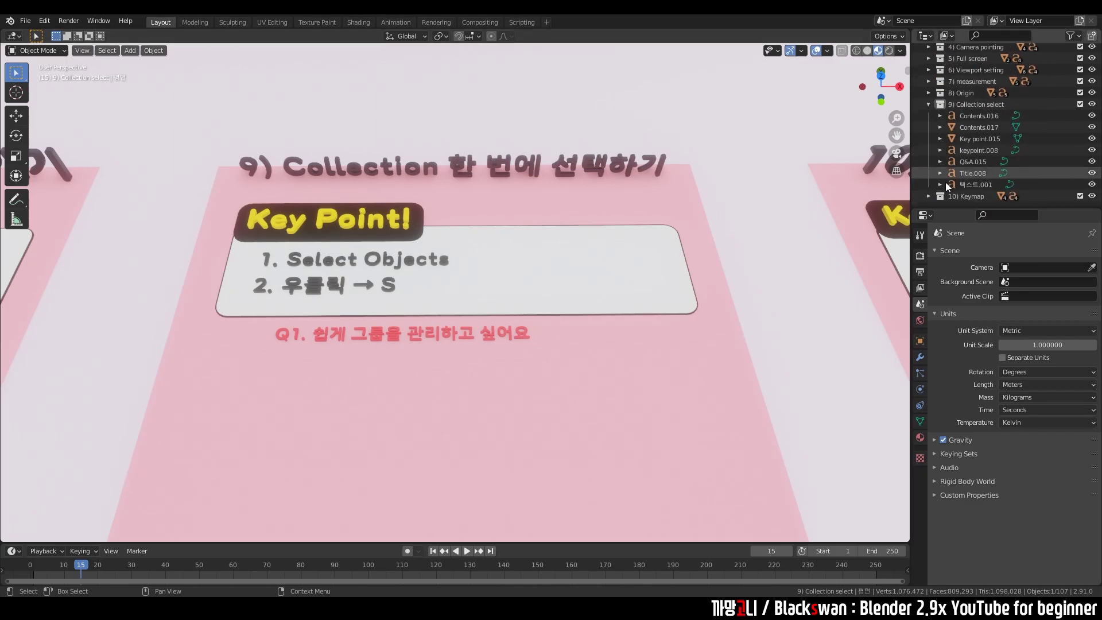
# Step: Select card 9's text objects, move them with G, then select the collection row
pyautogui.click(980, 114)
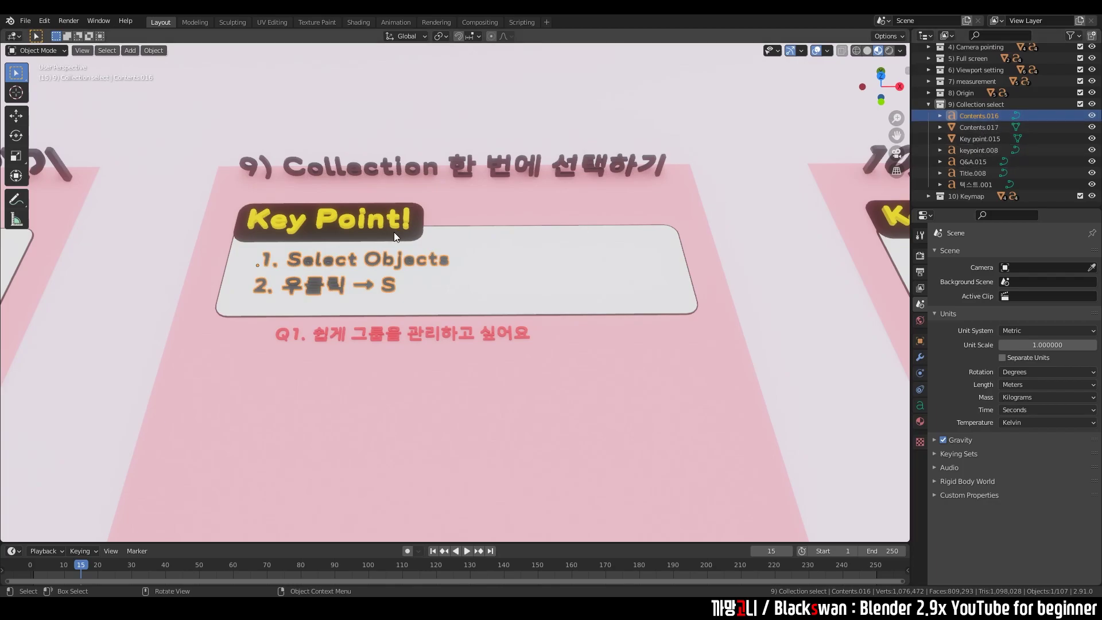
pyautogui.click(404, 220)
pyautogui.keyDown('shift'); pyautogui.click(453, 257); pyautogui.keyUp('shift')
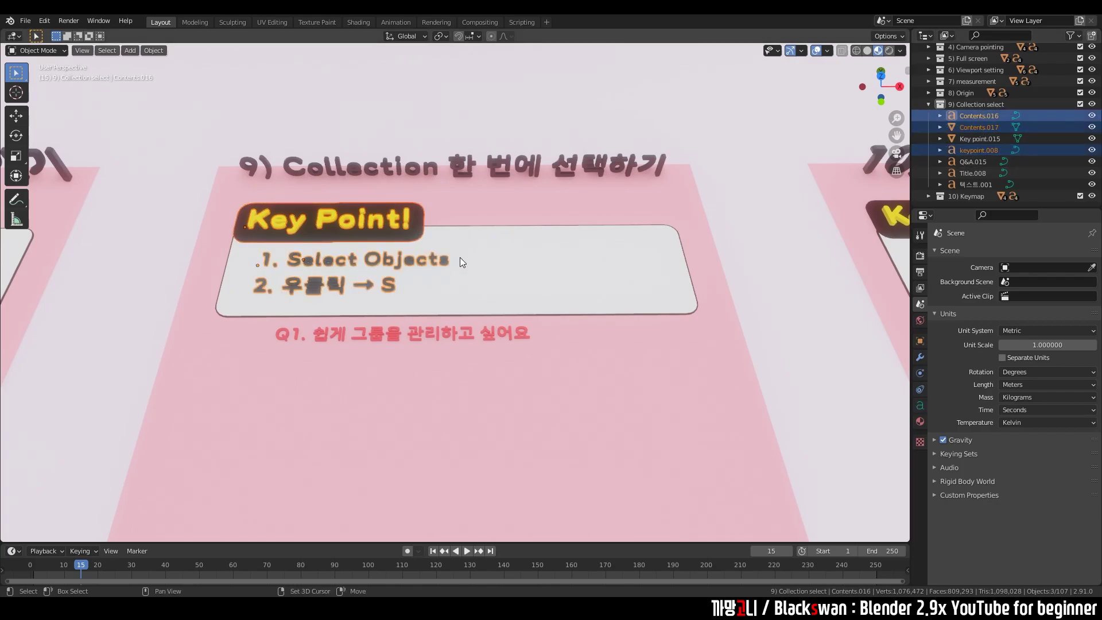
pyautogui.press('g')
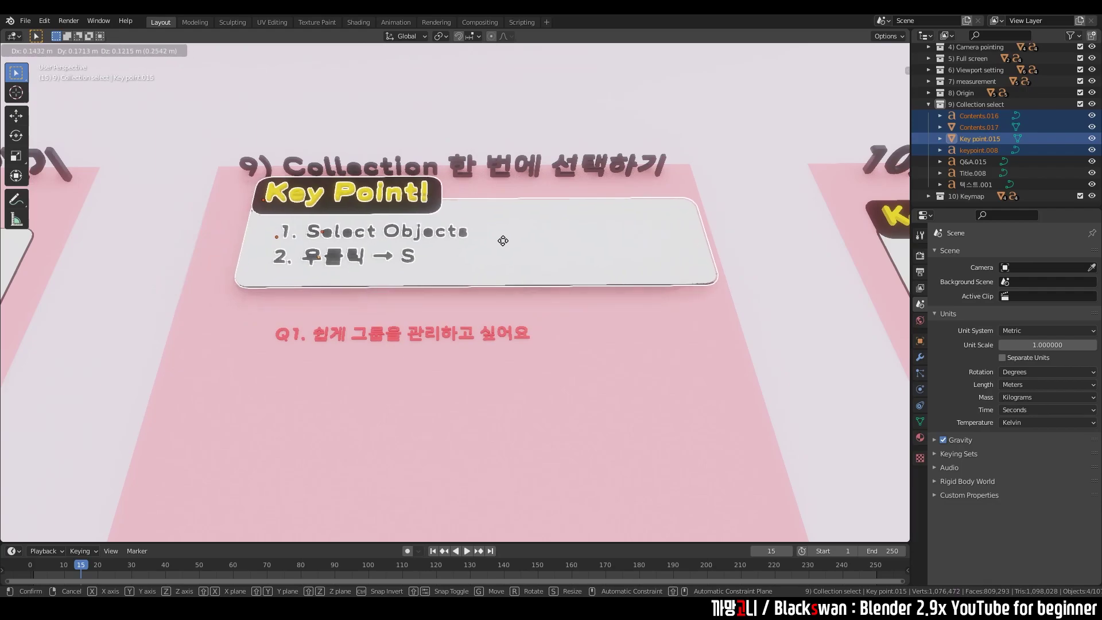
pyautogui.click(502, 240)
pyautogui.click(526, 357)
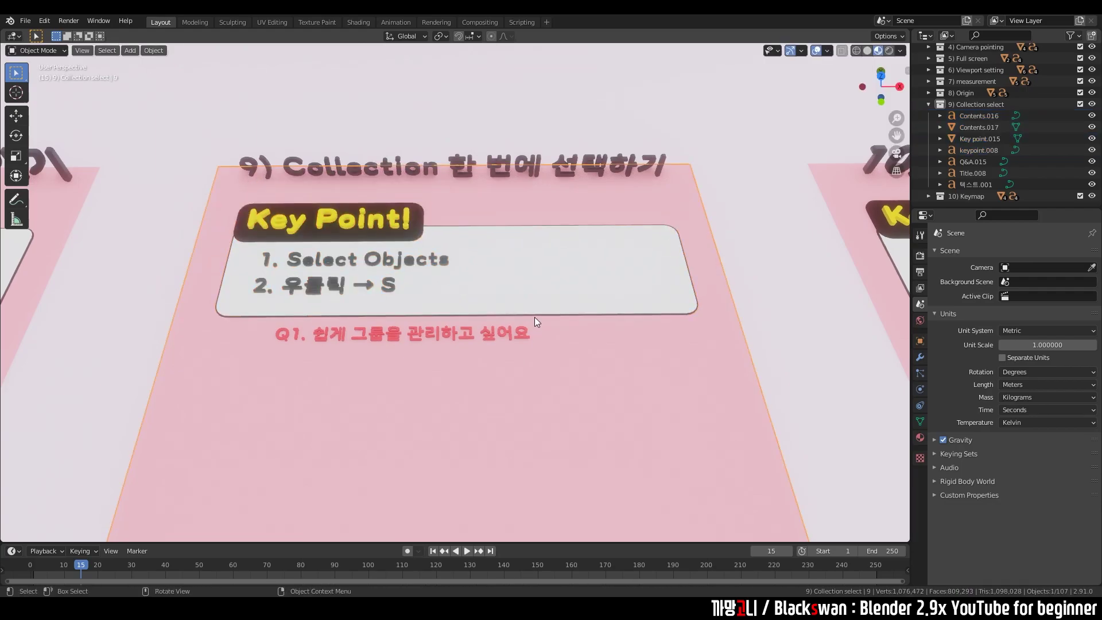
pyautogui.click(977, 106)
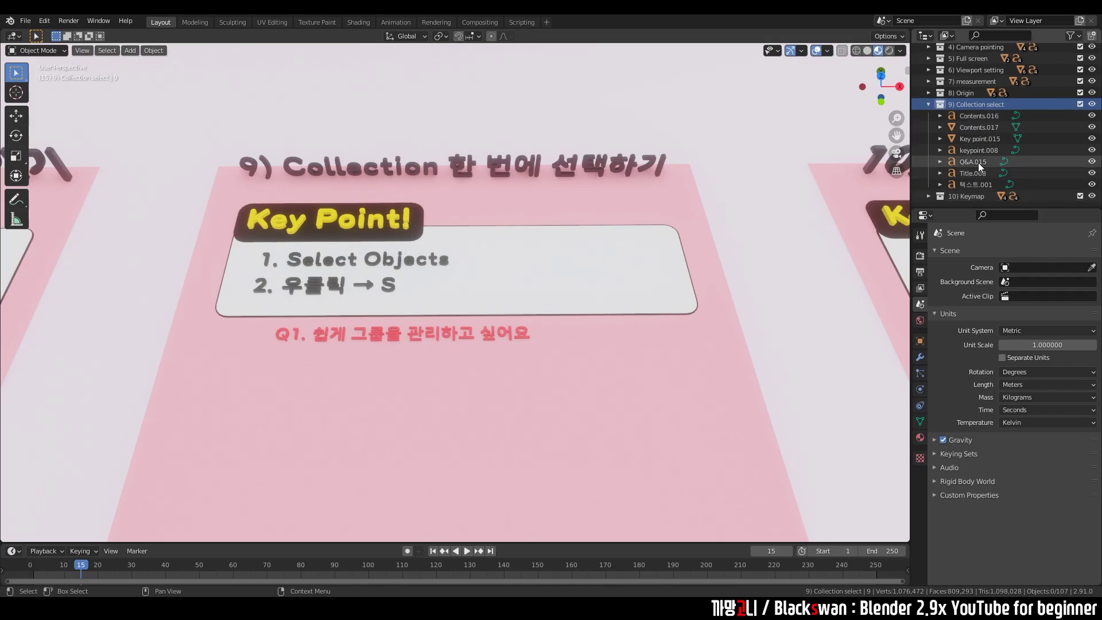
# Step: Select all objects of 9) Collection select via Select Objects and move them together
pyautogui.rightClick(975, 104)
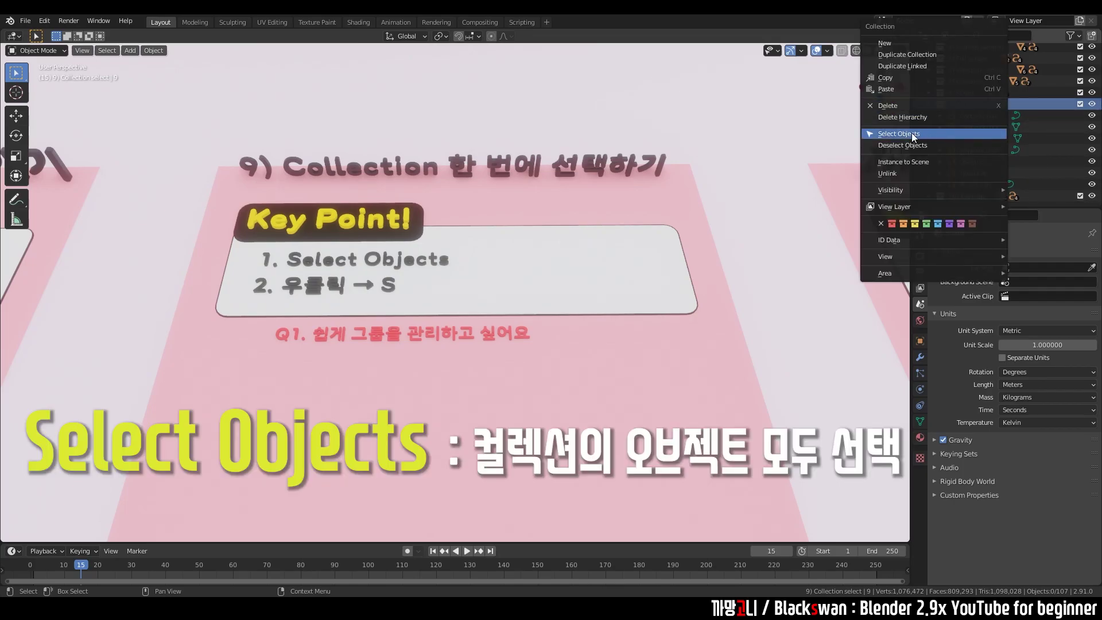
pyautogui.click(913, 133)
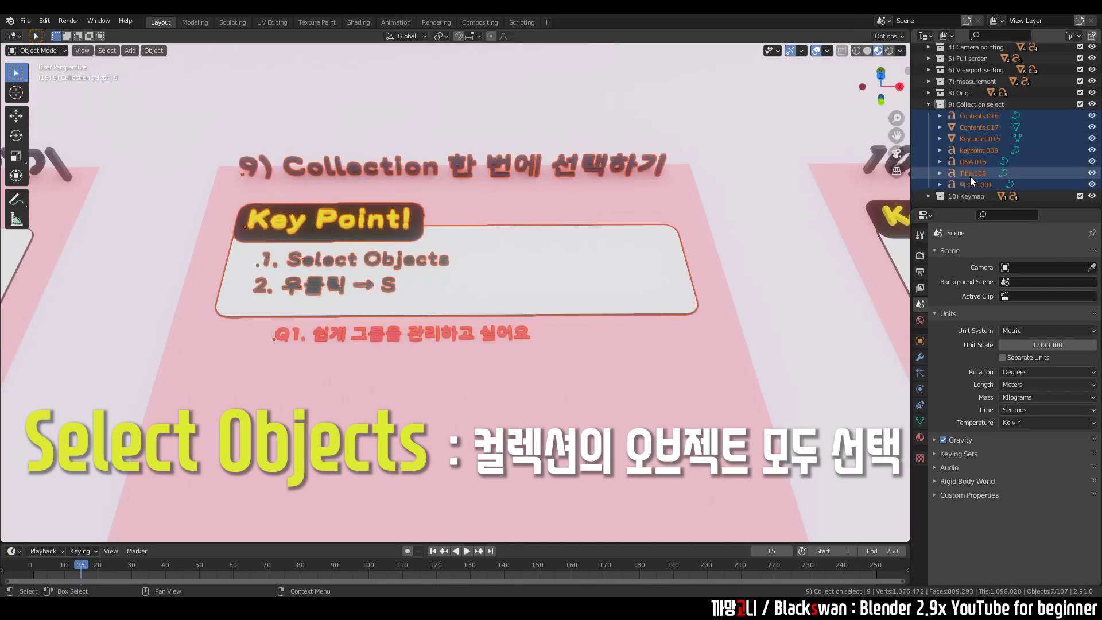
pyautogui.press('g')
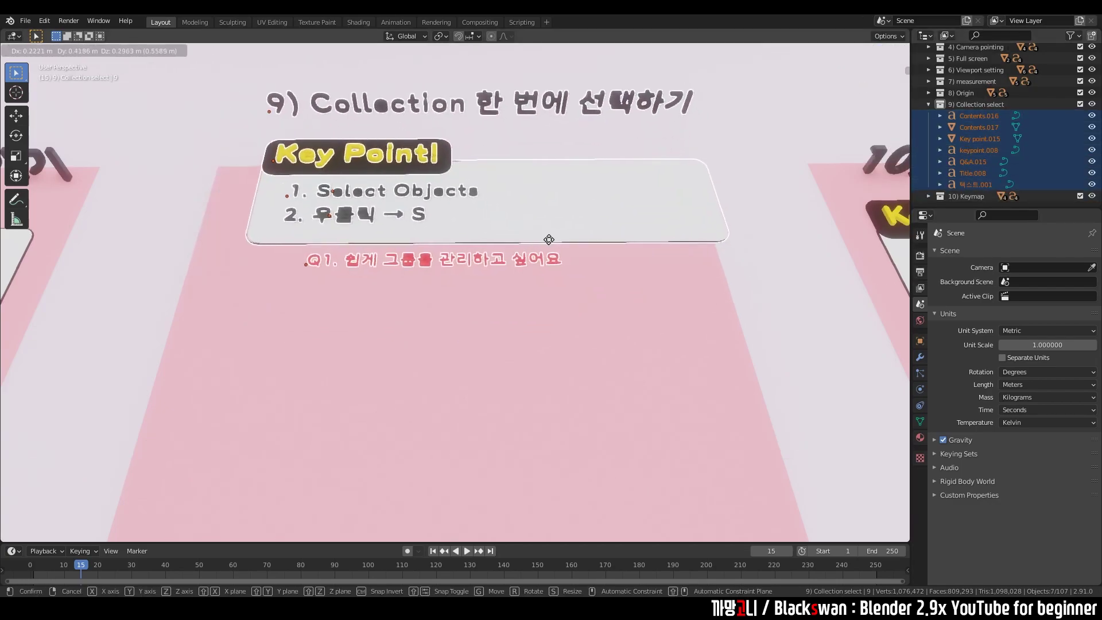
pyautogui.click(537, 244)
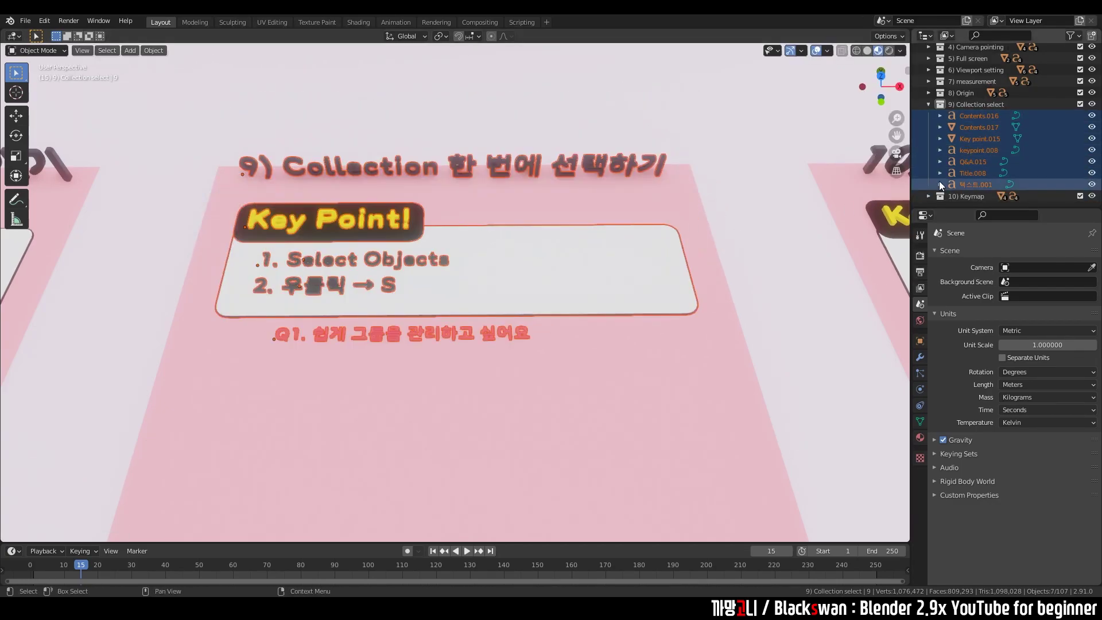
# Step: Reselect the collection's objects with S, start a move and cancel it
pyautogui.rightClick(971, 104)
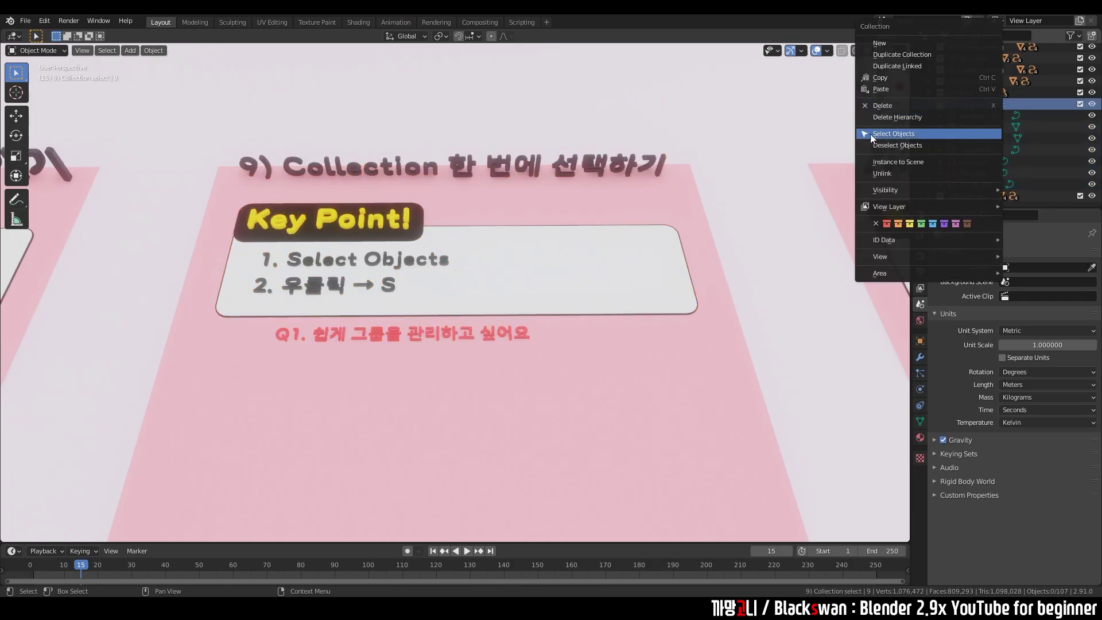
pyautogui.rightClick(1002, 104)
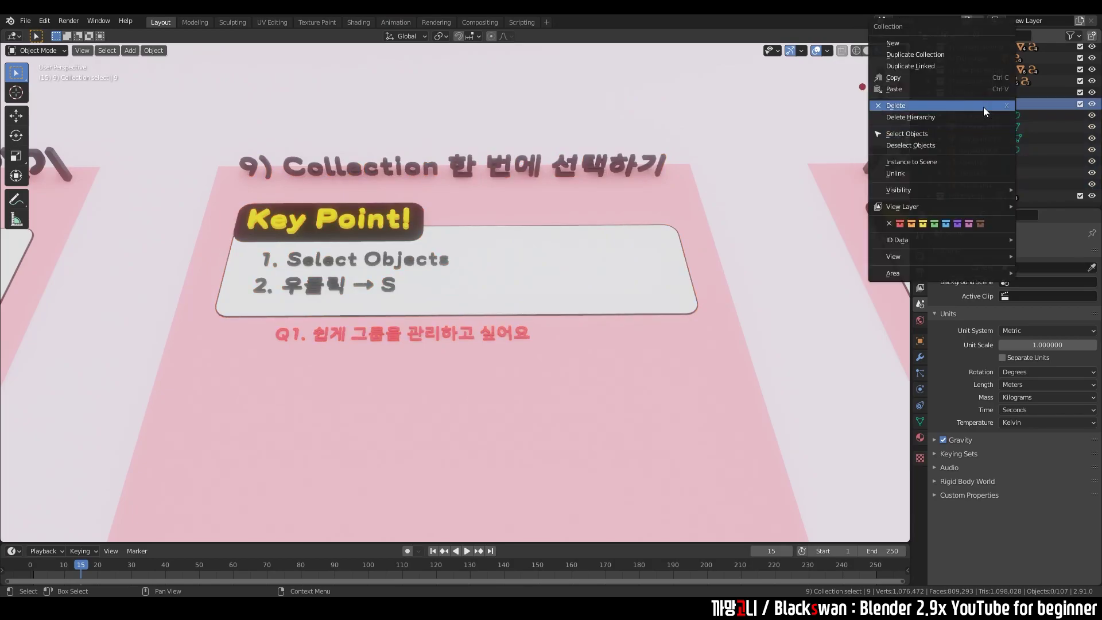
pyautogui.press('s')
pyautogui.press('g')
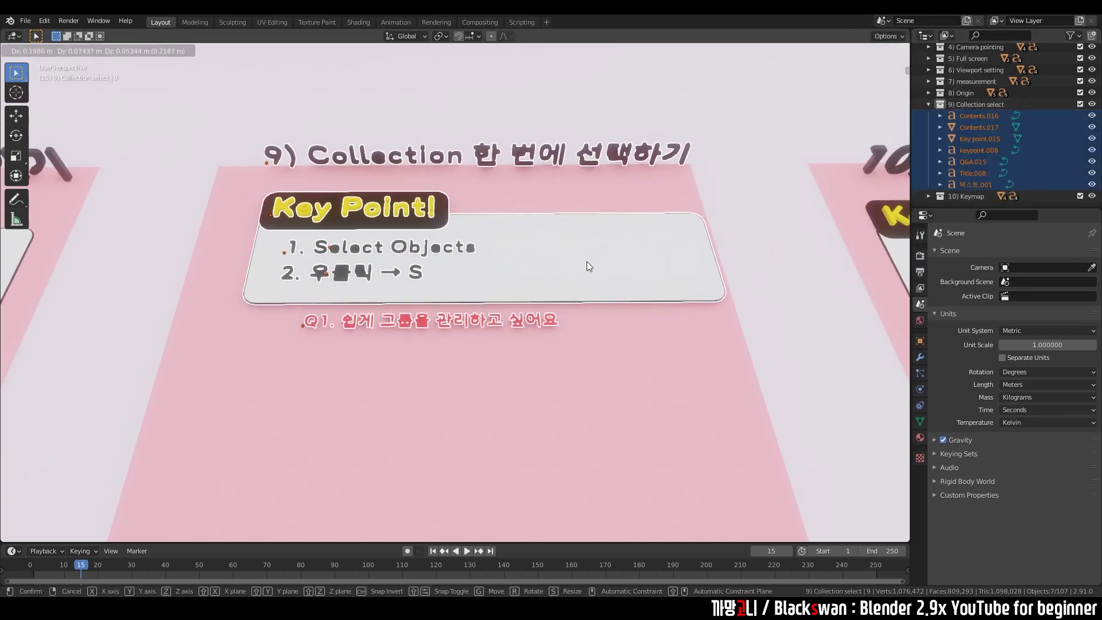
pyautogui.rightClick(587, 266)
pyautogui.scroll(-4, 587, 266)
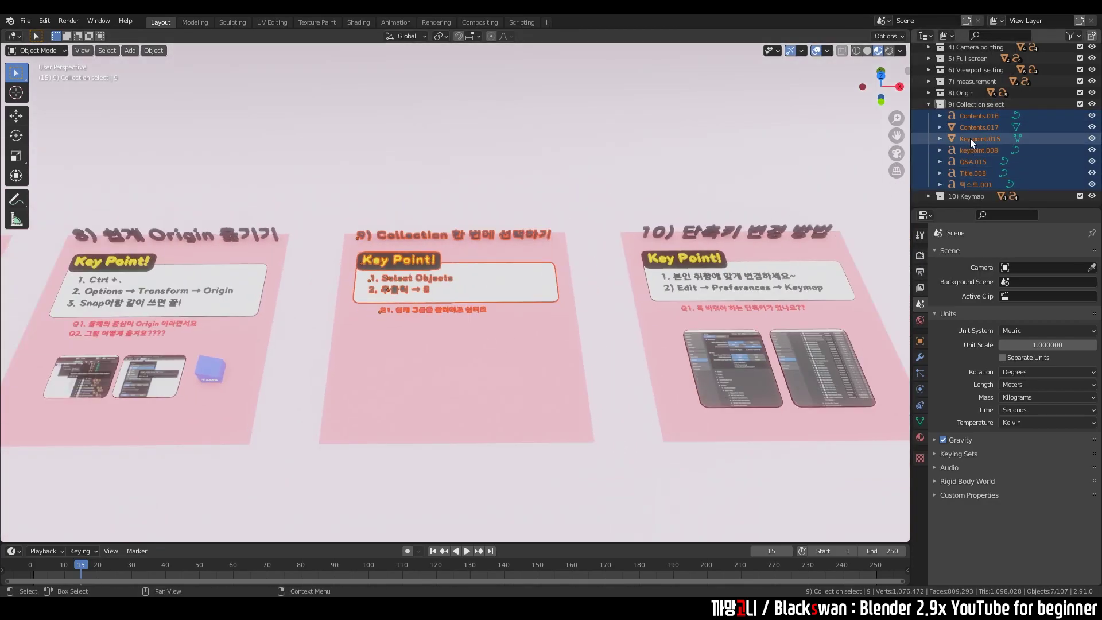
# Step: Select all of 8) Origin's objects, move them, then undo the move
pyautogui.click(960, 92)
pyautogui.rightClick(964, 94)
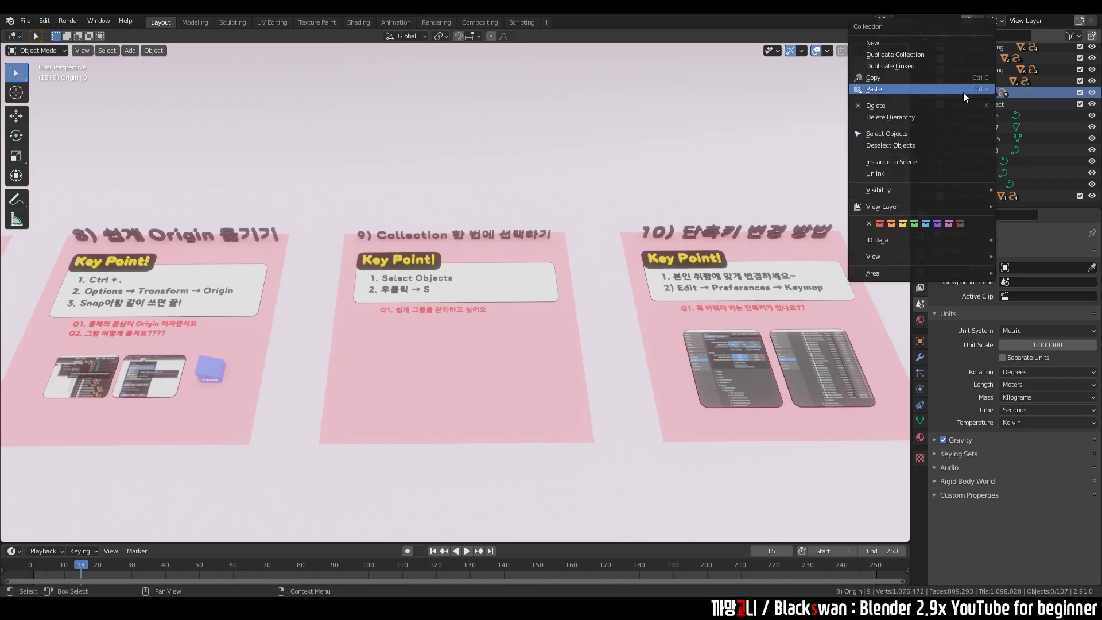
pyautogui.press('s')
pyautogui.press('g')
pyautogui.click(405, 273)
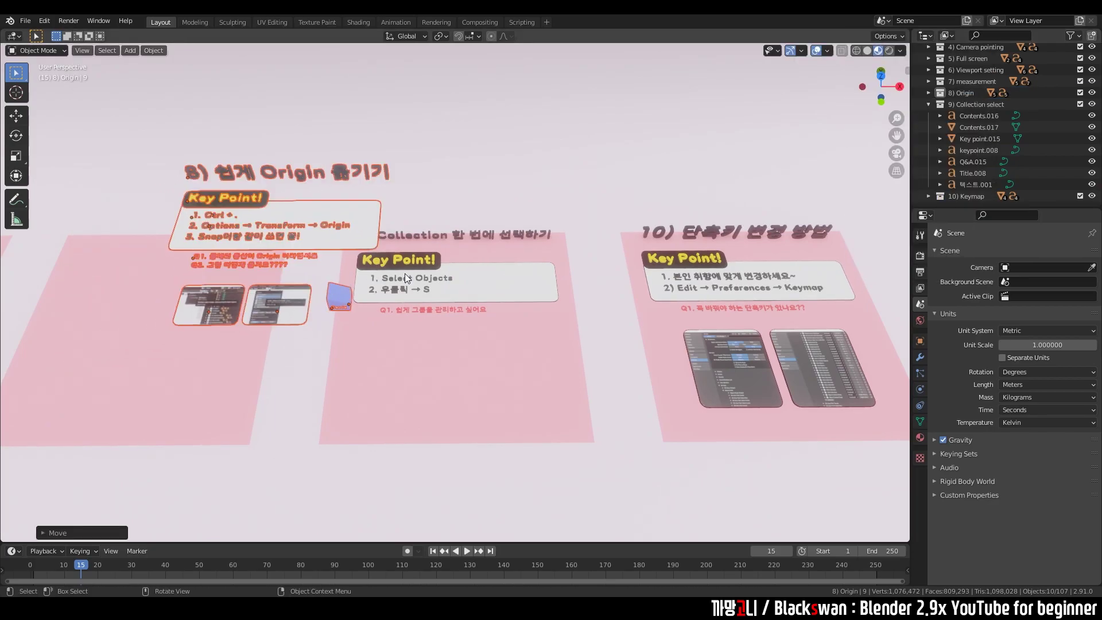
pyautogui.hotkey('ctrl', 'z')
# Step: Reselect all seven objects of the 9) Collection select collection
pyautogui.click(960, 106)
pyautogui.rightClick(961, 107)
pyautogui.press('s')
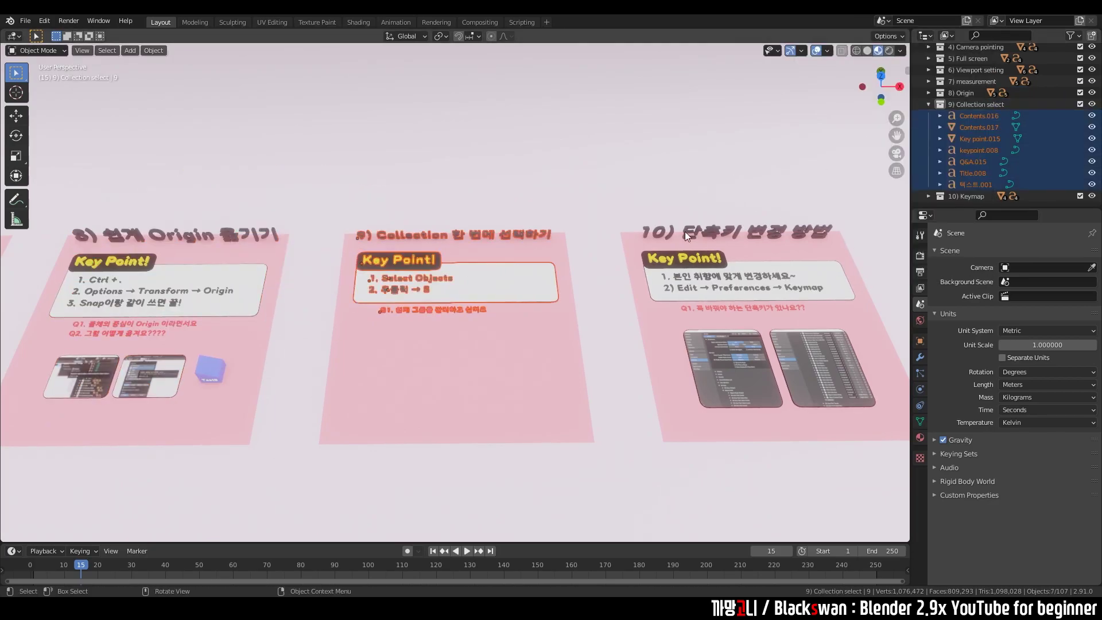
pyautogui.press('Escape')
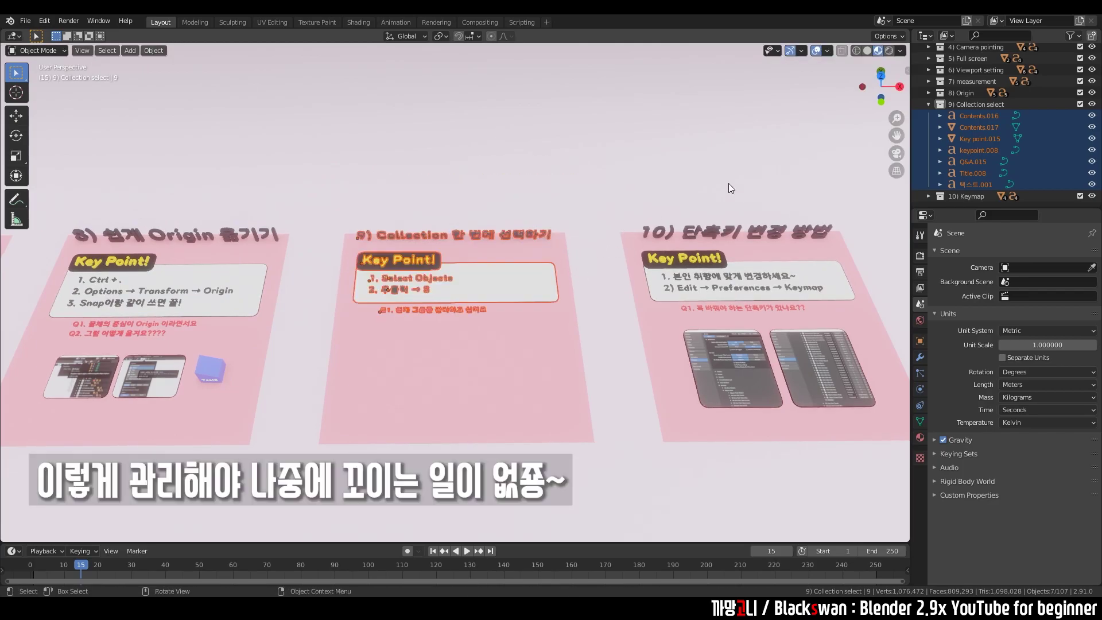
# Step: Select the floor plane and bring card 10 to the centre of the view
pyautogui.click(603, 180)
pyautogui.scroll(2, 477, 280)
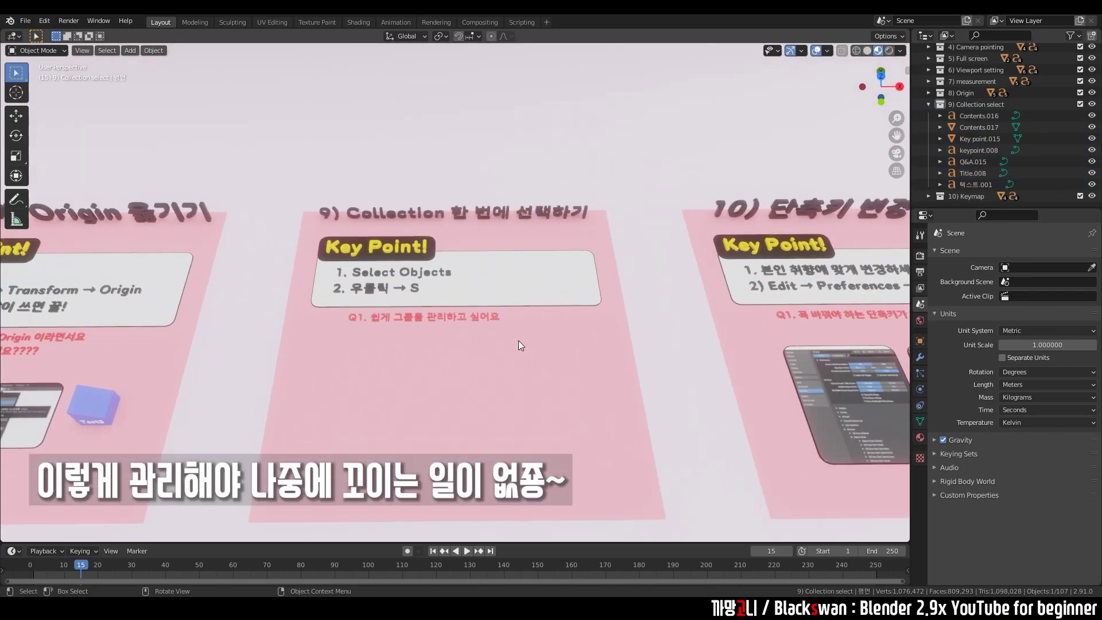
pyautogui.keyDown('shift'); pyautogui.moveTo(775, 361); pyautogui.dragTo(671, 262, button='middle'); pyautogui.keyUp('shift')
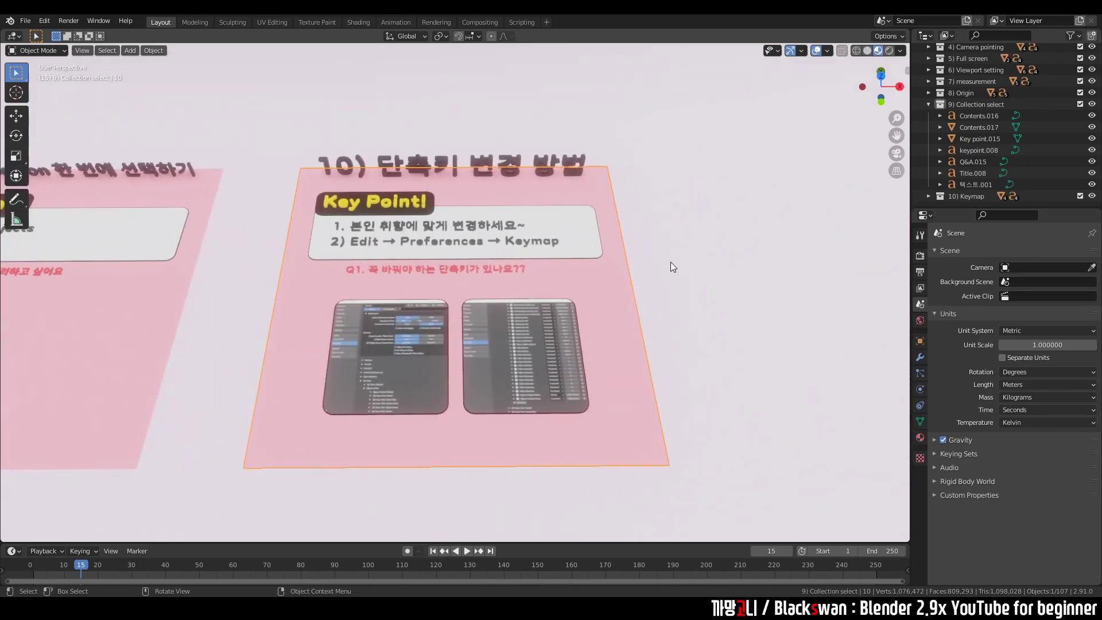
pyautogui.scroll(1, 604, 288)
pyautogui.scroll(1, 605, 288)
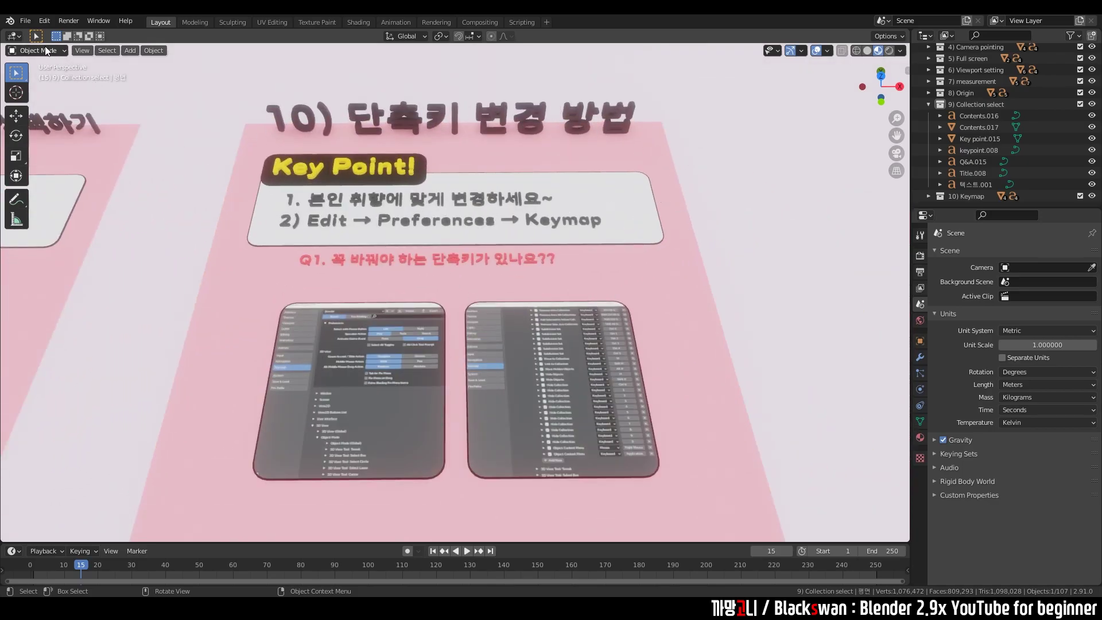
# Step: Open Keymap preferences and expand the Graph Editor and Dopesheet entries
pyautogui.click(44, 22)
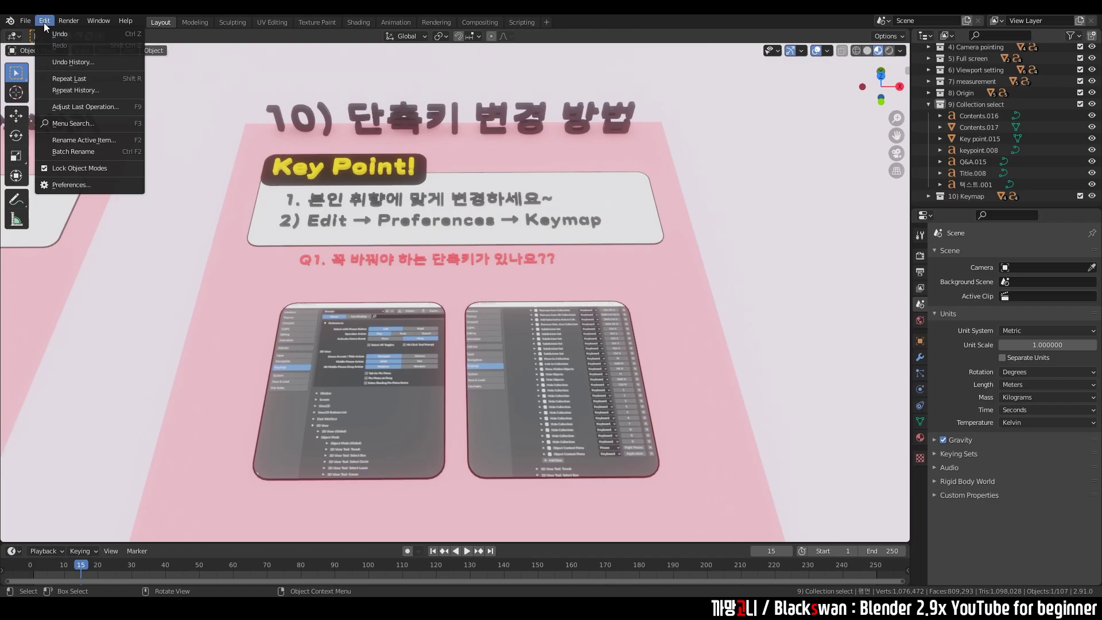
pyautogui.click(62, 186)
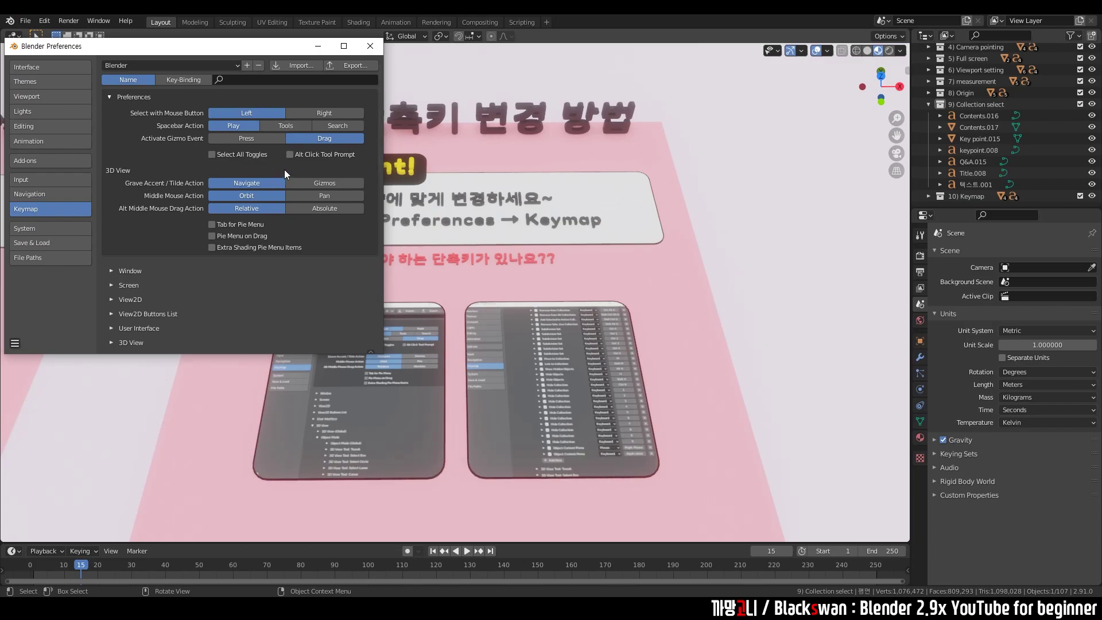
pyautogui.scroll(-4, 284, 171)
pyautogui.scroll(-5, 241, 207)
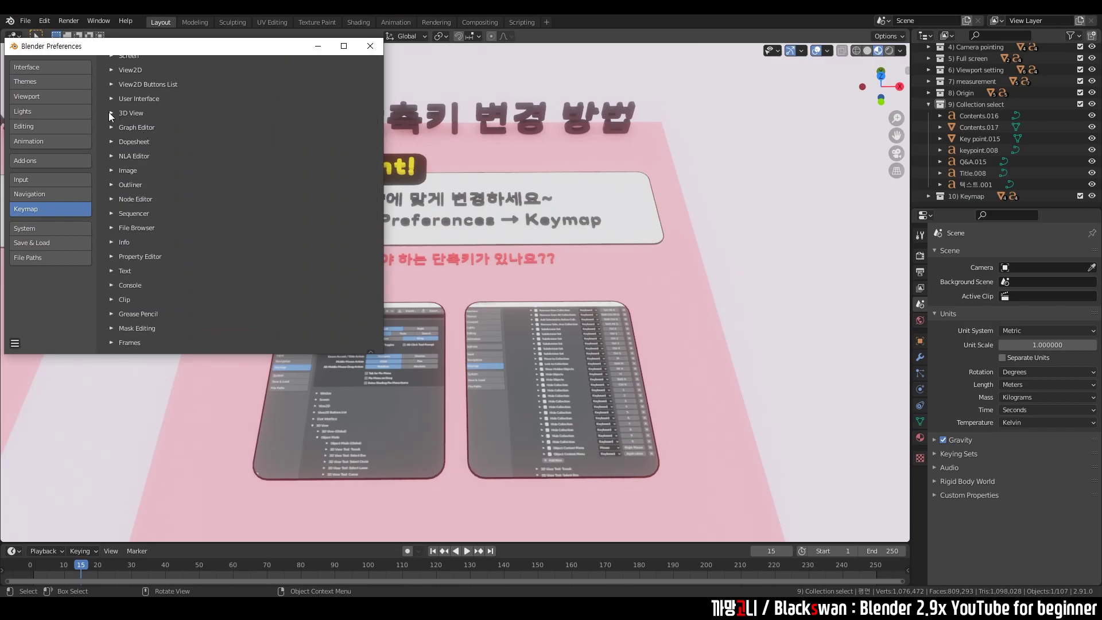
pyautogui.click(114, 128)
pyautogui.click(111, 171)
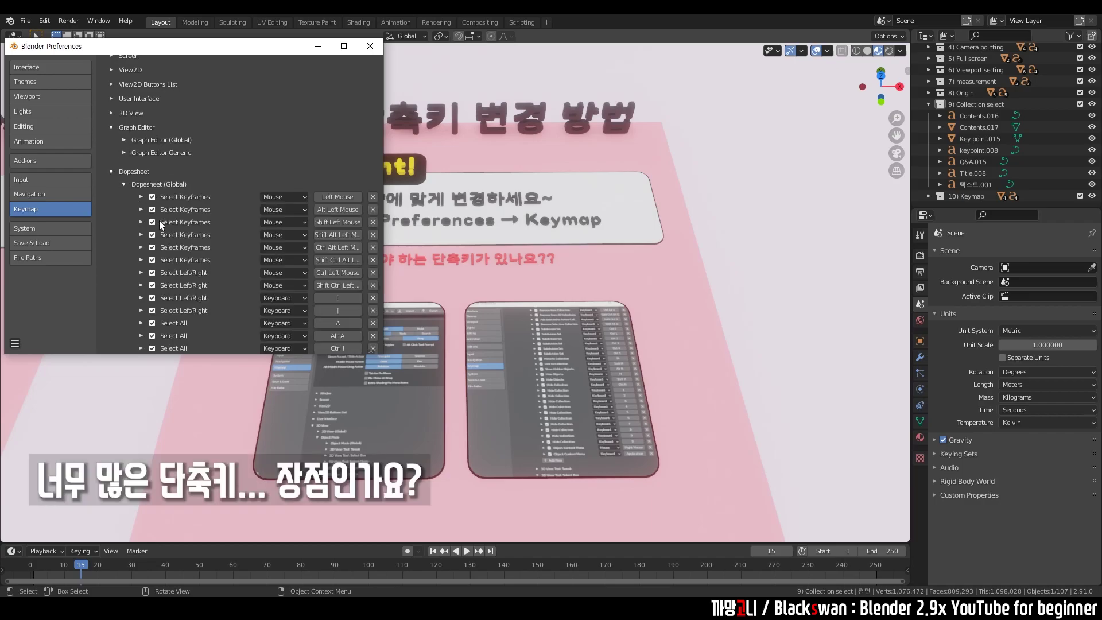
pyautogui.scroll(-2, 204, 269)
pyautogui.scroll(-4, 206, 273)
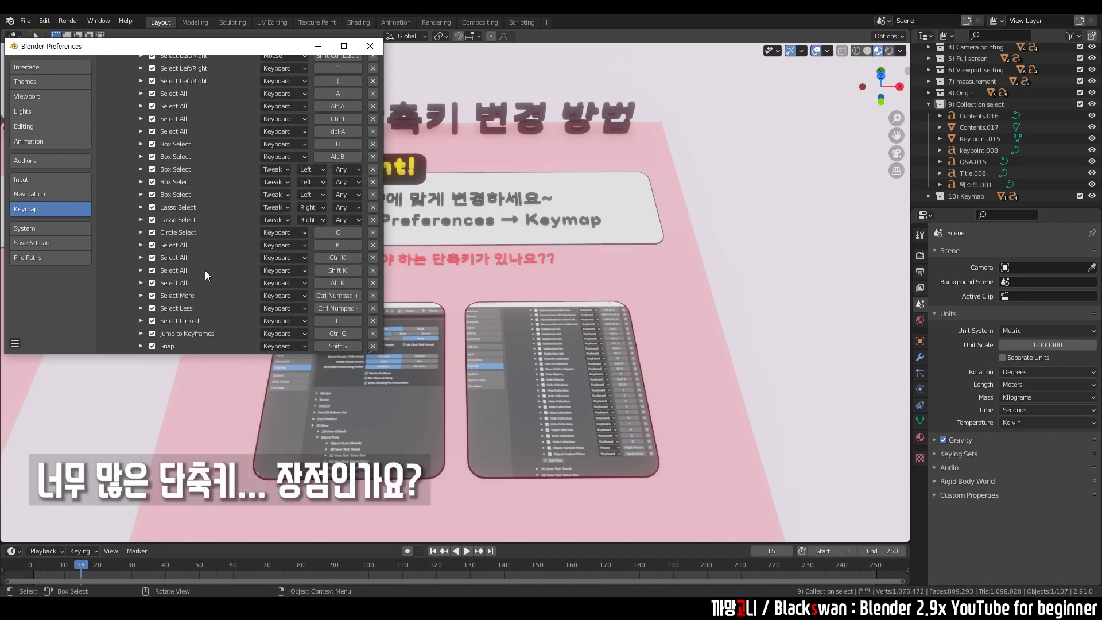
# Step: Close Preferences, select the Q&A question text and view the board from top
pyautogui.click(371, 45)
pyautogui.click(419, 261)
pyautogui.press('KP_7')
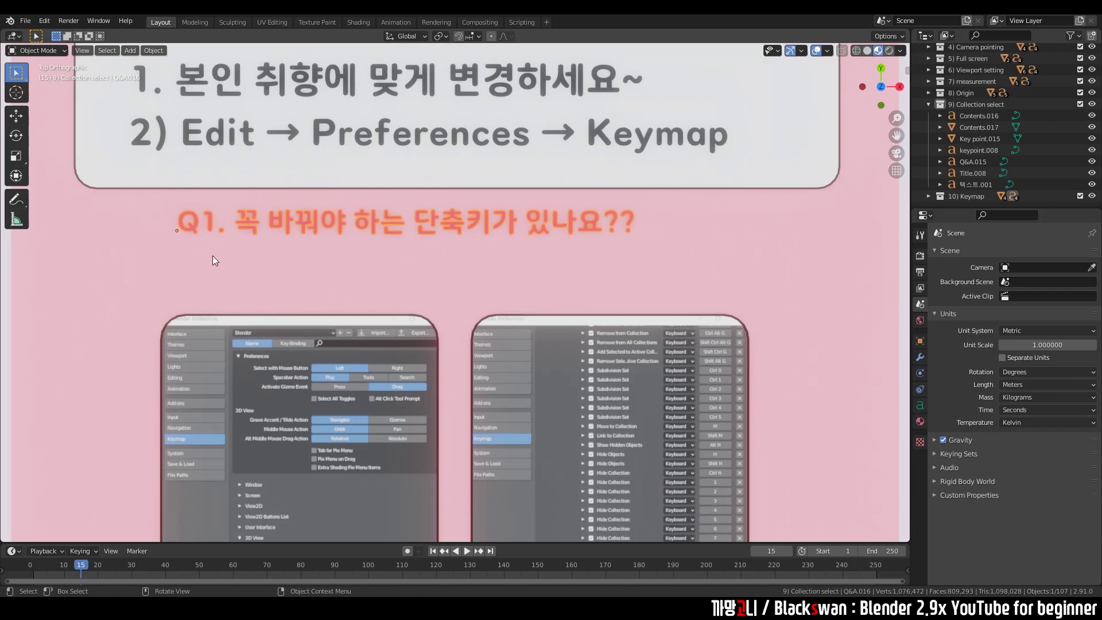
# Step: Select the Keymap board, then zoom and orbit out to see all ten cards in a row
pyautogui.click(199, 252)
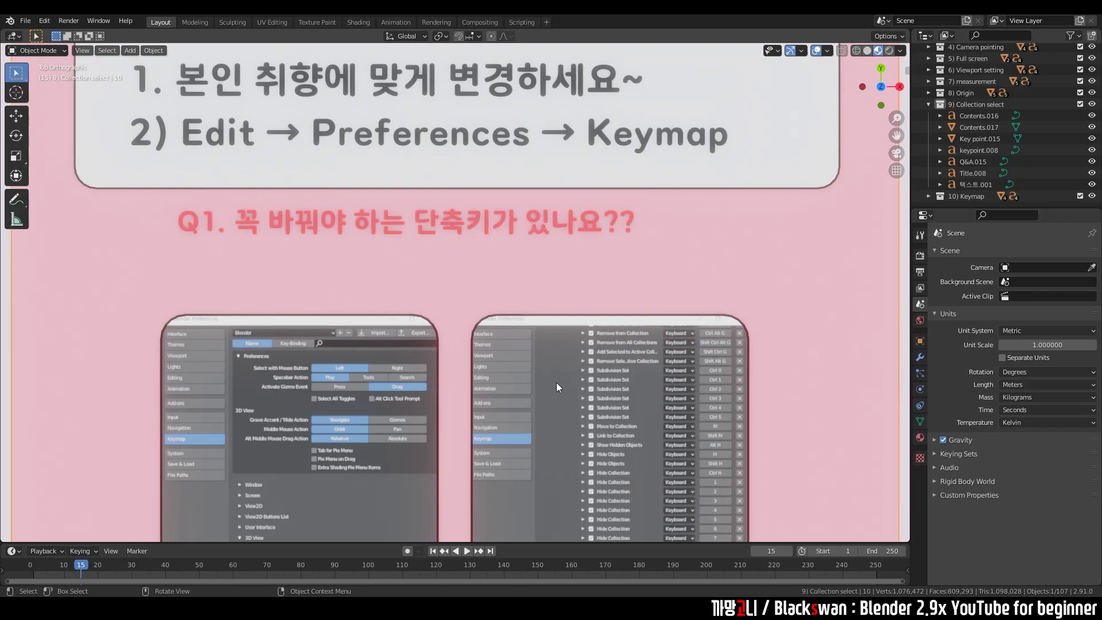
pyautogui.scroll(-4, 534, 381)
pyautogui.keyDown('shift'); pyautogui.moveTo(534, 347); pyautogui.dragTo(541, 296, button='middle'); pyautogui.keyUp('shift')
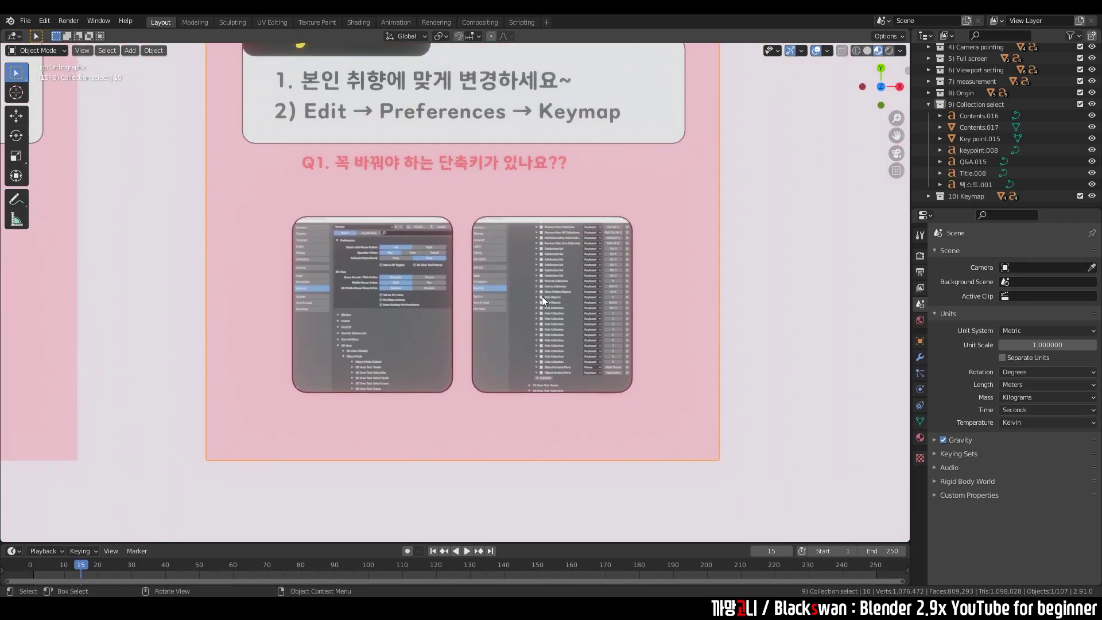
pyautogui.scroll(4, 544, 298)
pyautogui.scroll(1, 523, 337)
pyautogui.keyDown('shift'); pyautogui.moveTo(522, 336); pyautogui.dragTo(522, 319, button='middle'); pyautogui.keyUp('shift')
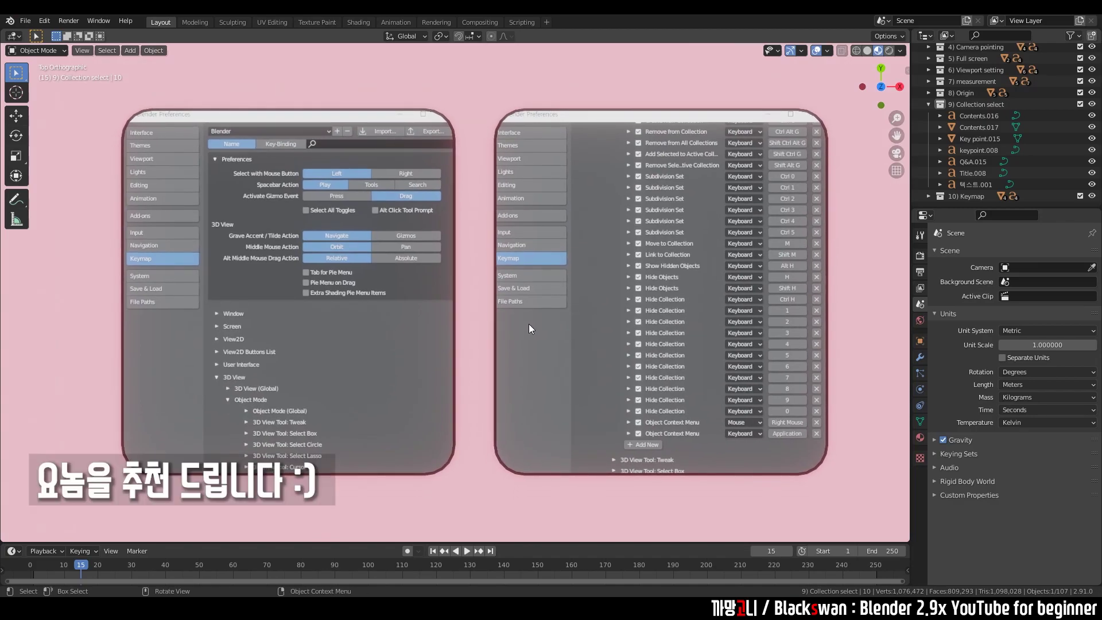
pyautogui.scroll(-5, 529, 324)
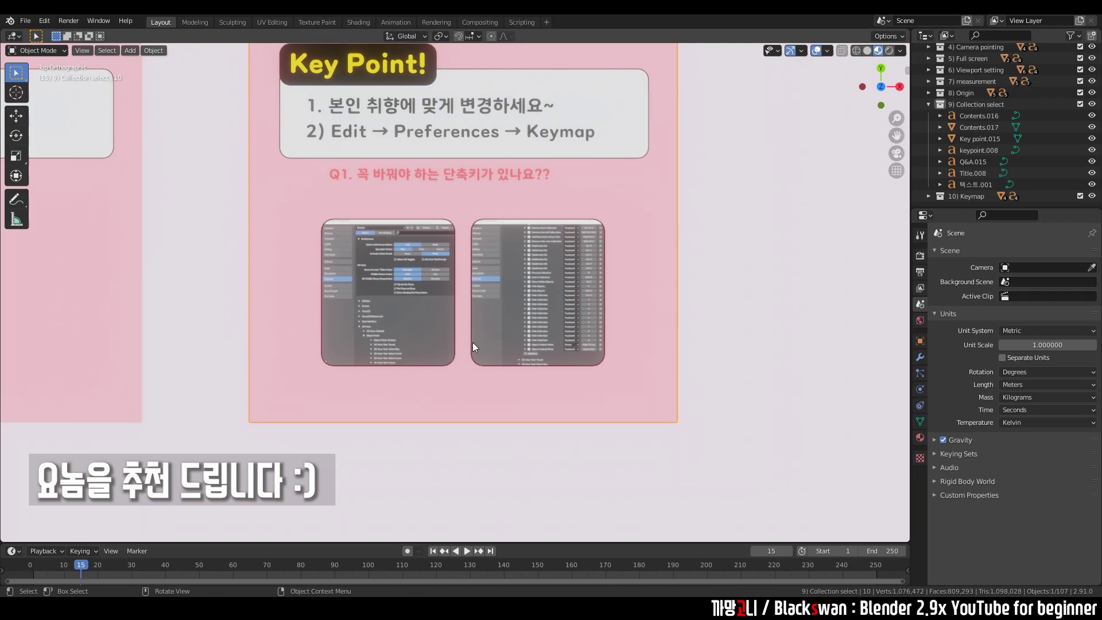
pyautogui.moveTo(473, 342); pyautogui.dragTo(458, 283, button='middle')
pyautogui.scroll(-4, 367, 268)
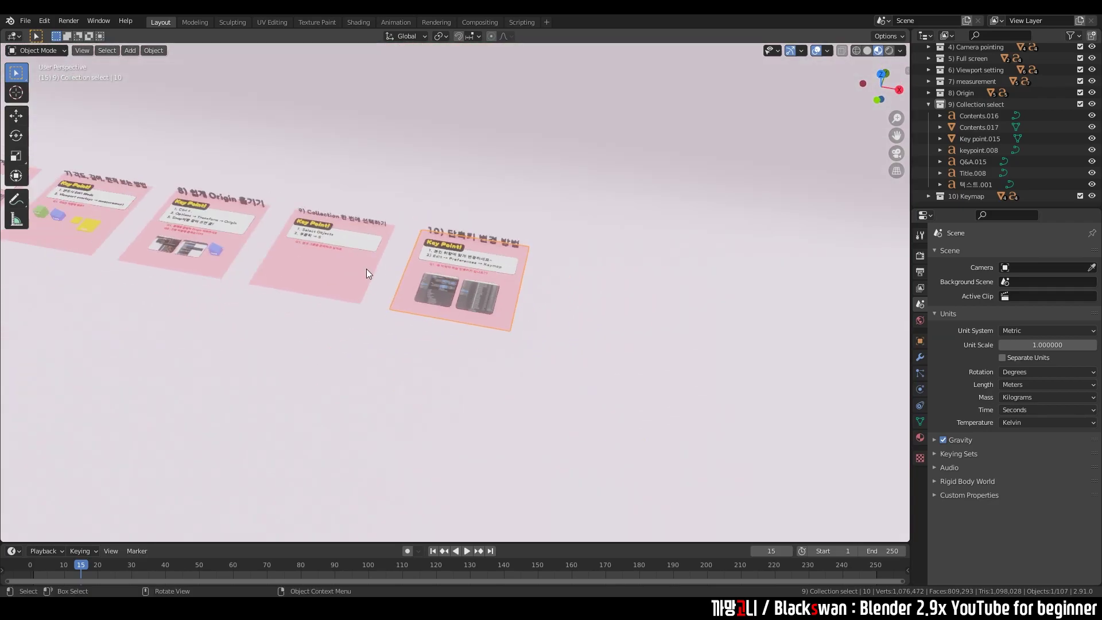
pyautogui.moveTo(366, 269)
pyautogui.mouseDown(button='middle')
pyautogui.moveTo(290, 288)
pyautogui.moveTo(592, 322)
pyautogui.mouseUp(button='middle')
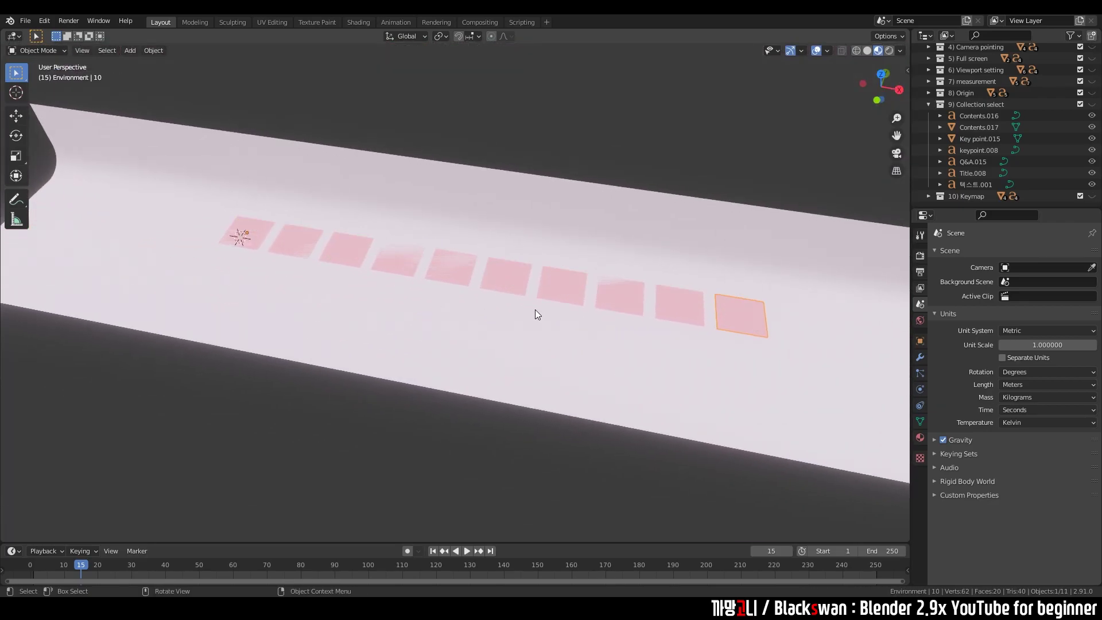
# Step: Isolate the numbered collections one by one with number keys 1 through 7
pyautogui.press('2')
pyautogui.press('1')
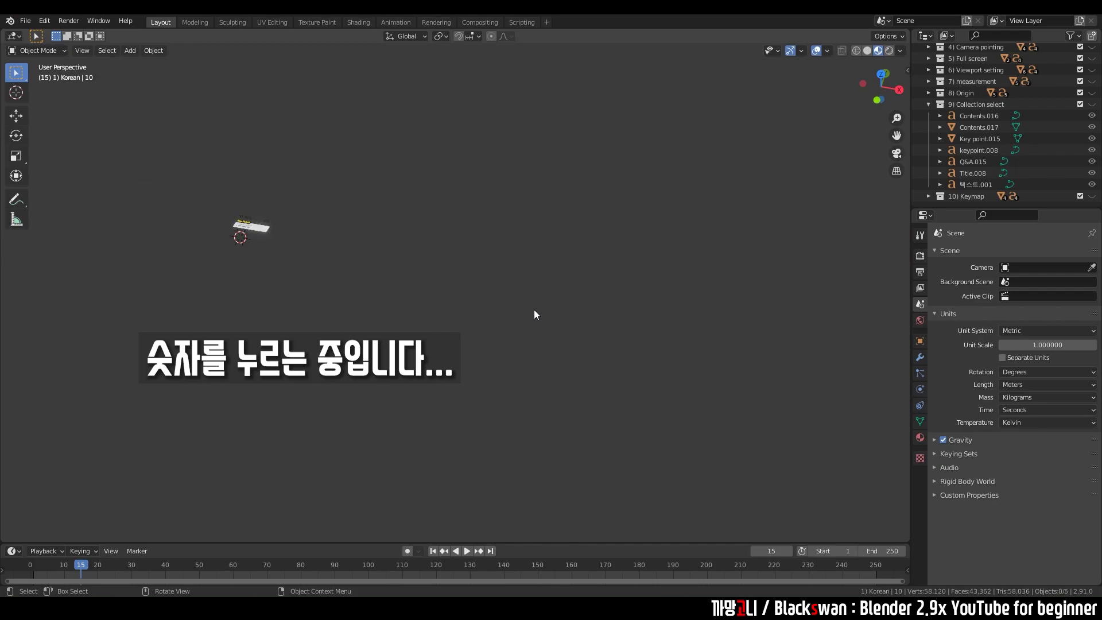
pyautogui.press('2')
pyautogui.press('3')
pyautogui.press('4')
pyautogui.press('5')
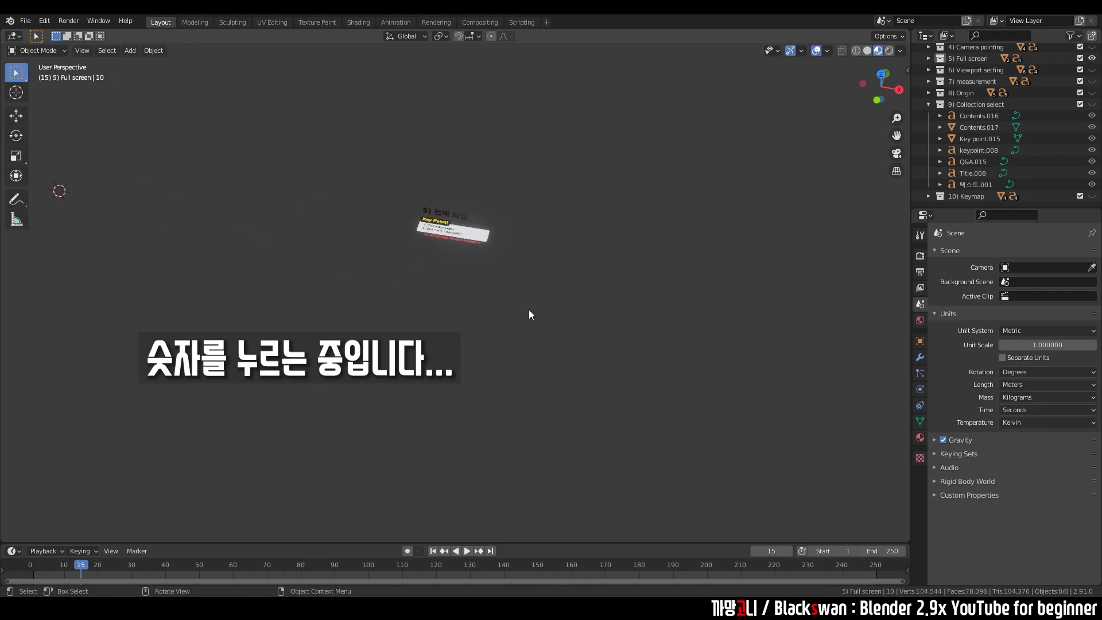
pyautogui.press('6')
pyautogui.press('7')
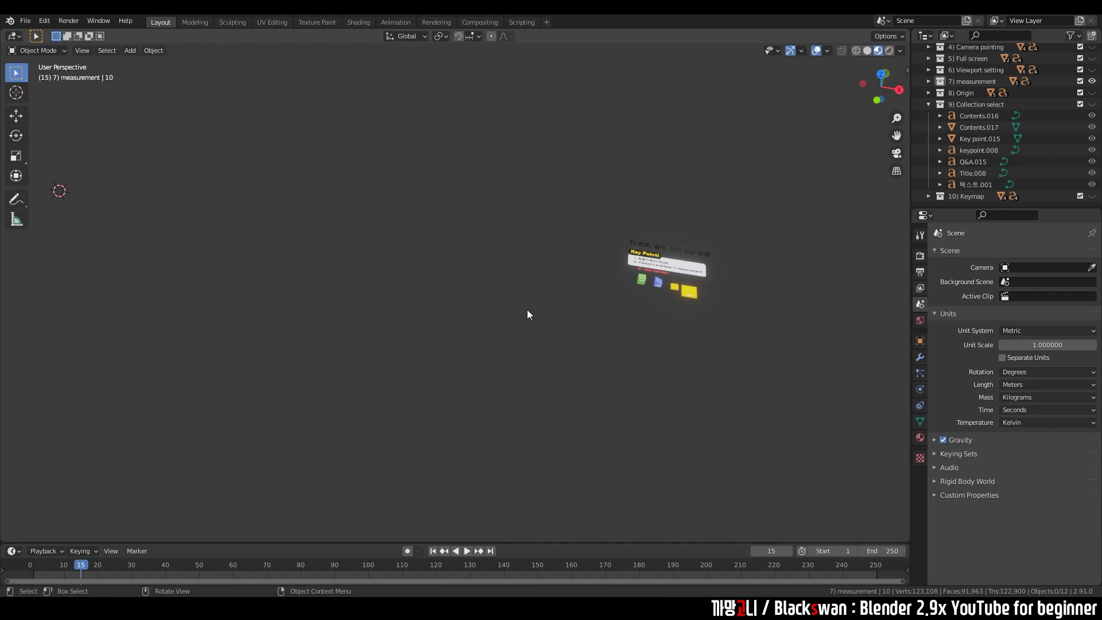
pyautogui.scroll(5, 964, 124)
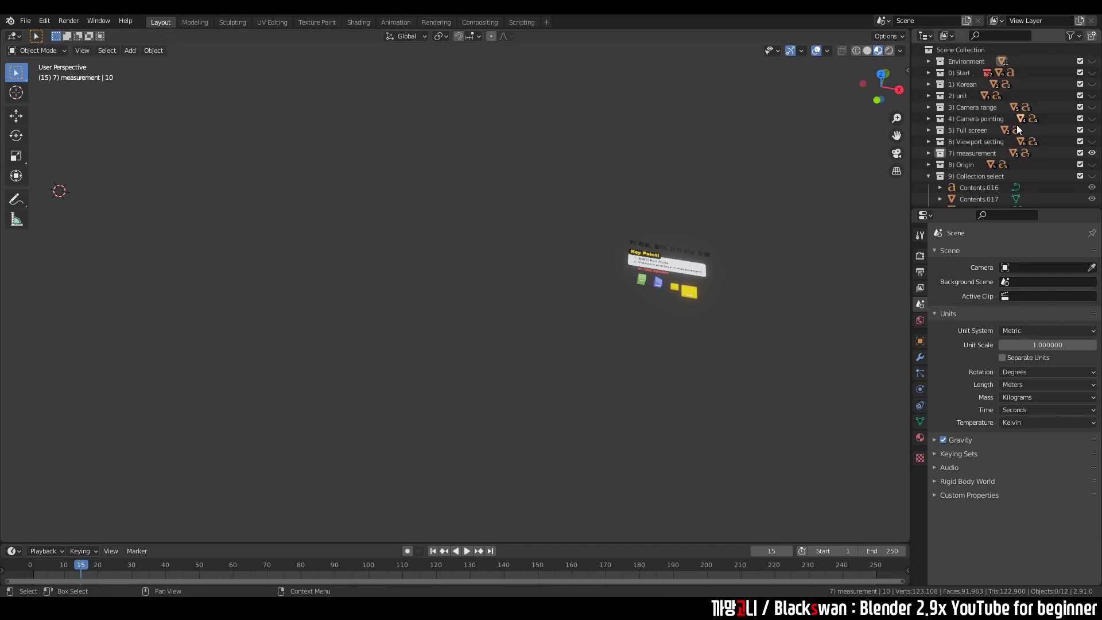
# Step: Isolate Environment, 0) Start and further collections, then unhide all with Alt+H
pyautogui.press('1')
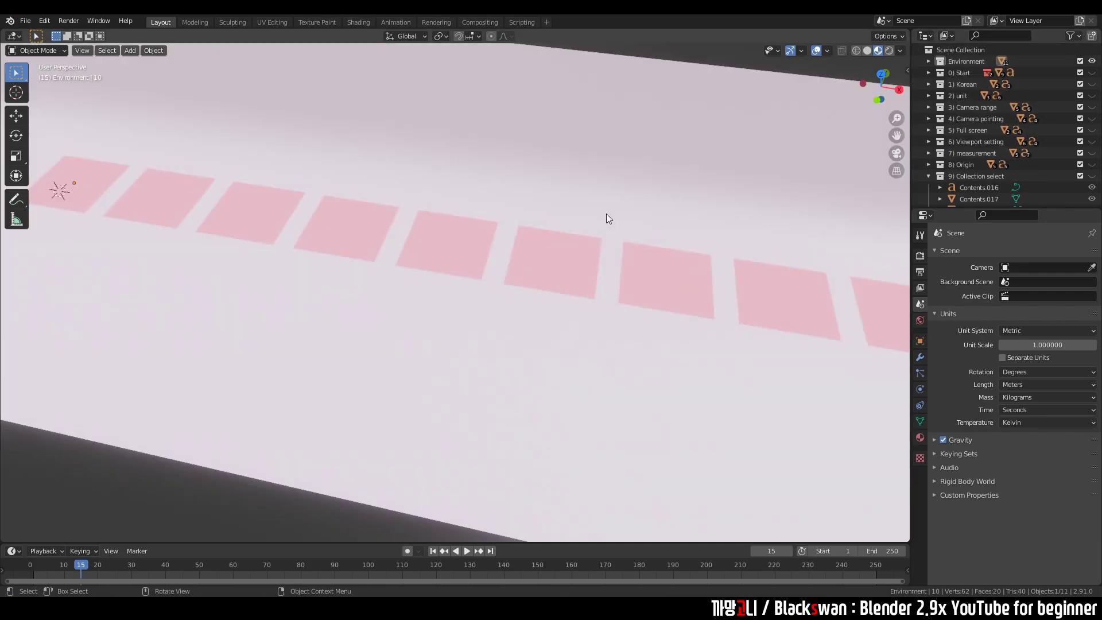
pyautogui.press('2')
pyautogui.press('3')
pyautogui.press('4')
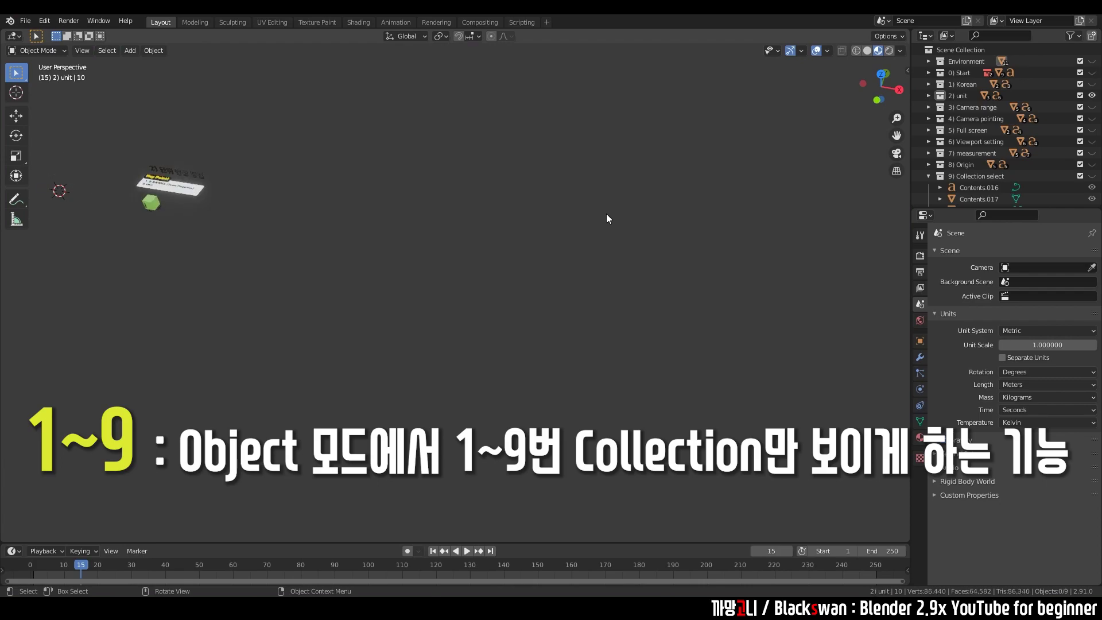
pyautogui.press('5')
pyautogui.press('6')
pyautogui.press('7')
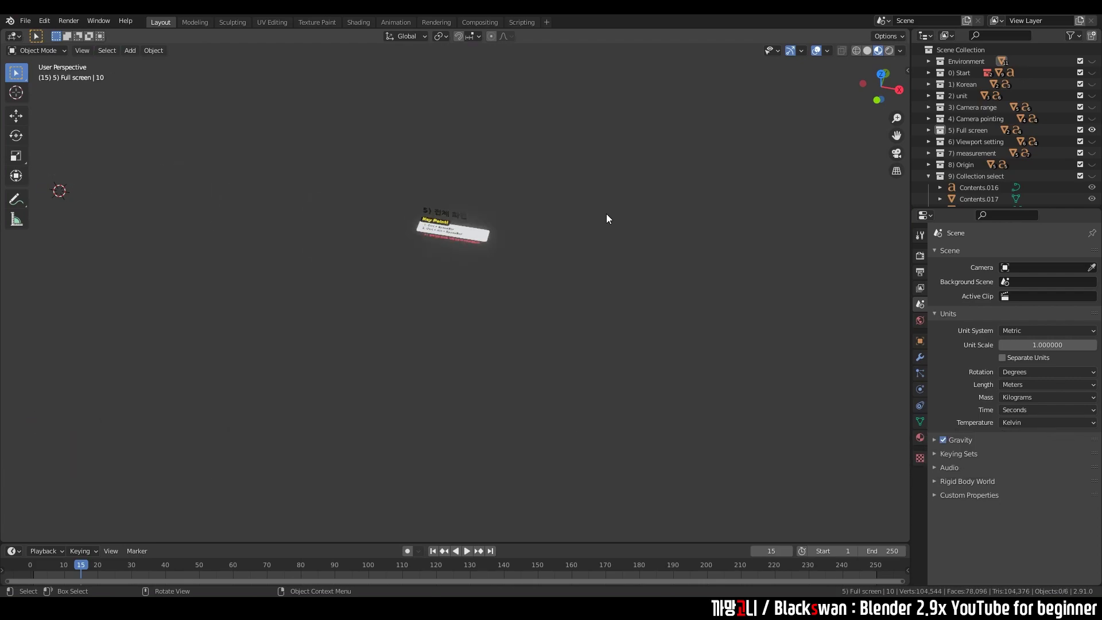
pyautogui.press('1')
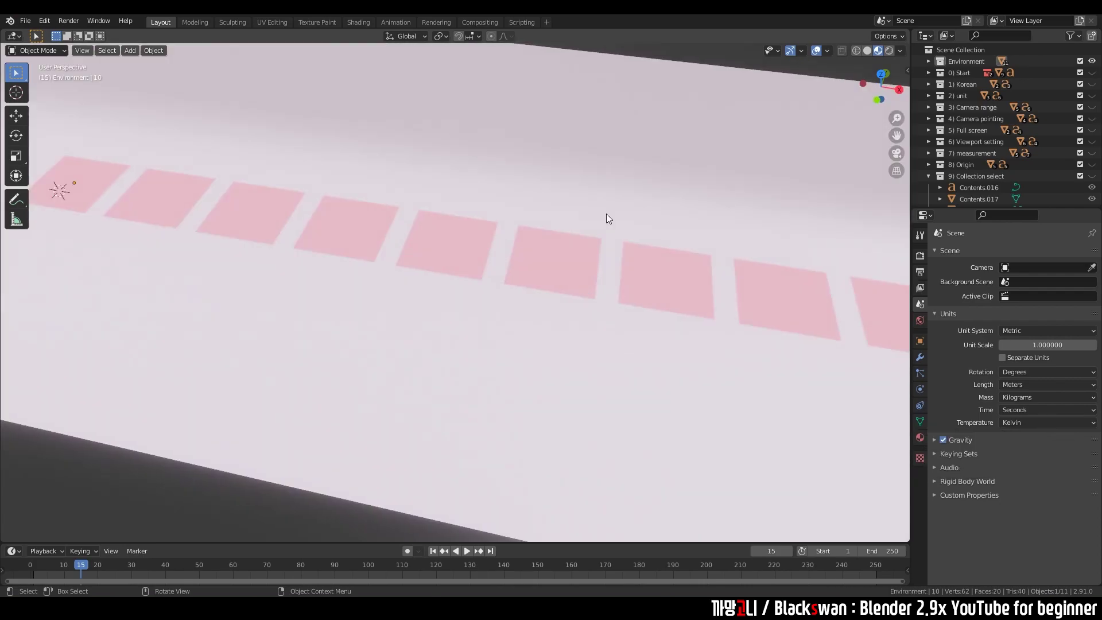
pyautogui.press('2')
pyautogui.press('1')
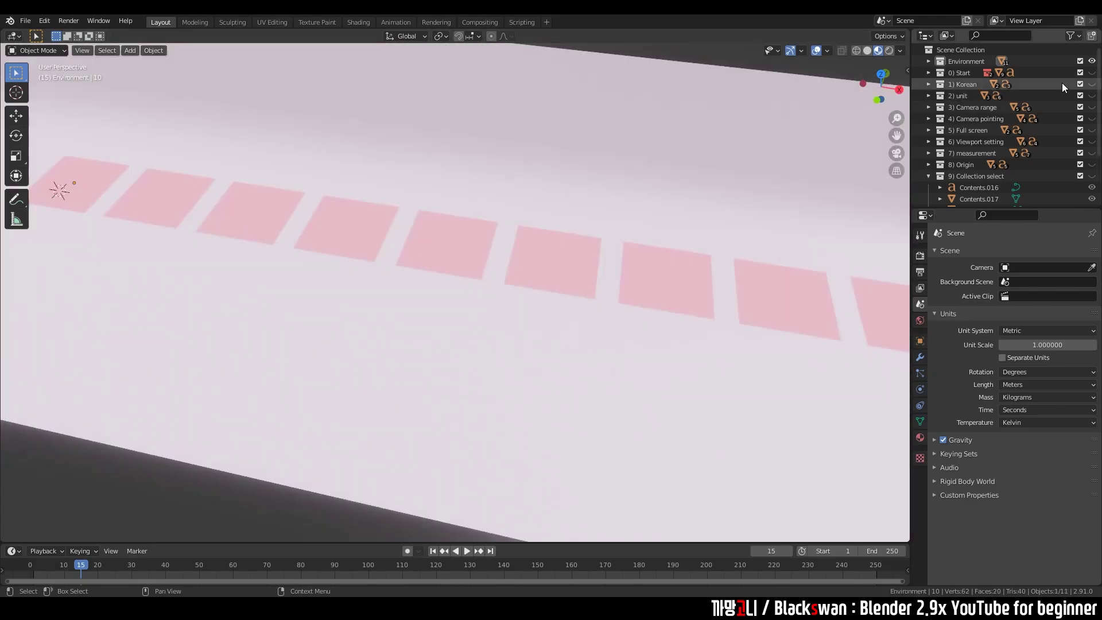
pyautogui.hotkey('alt', 'h')
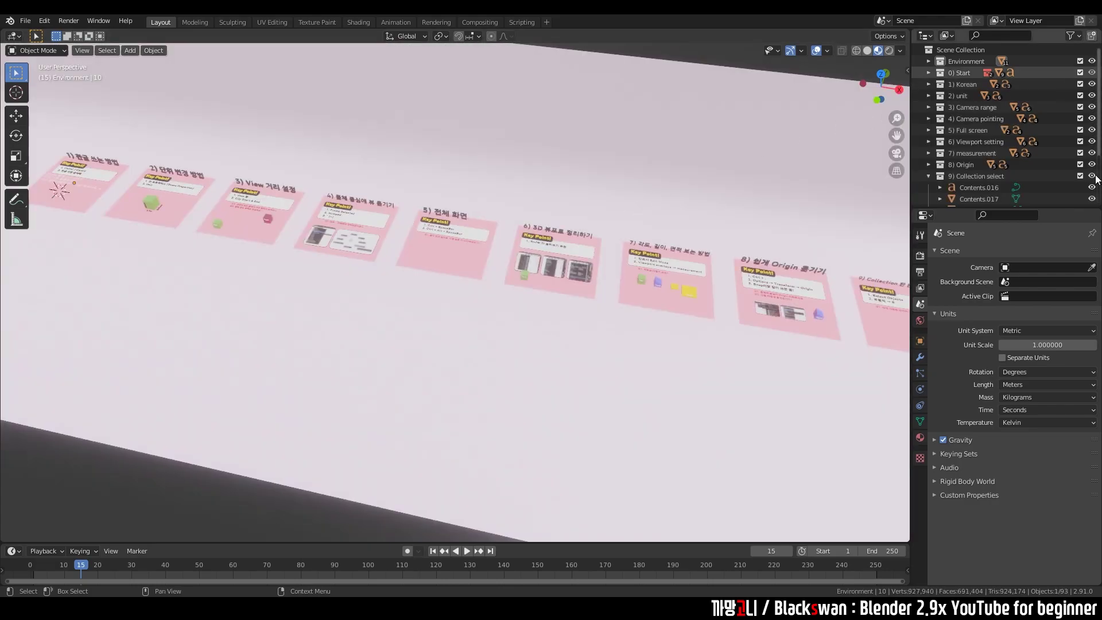
# Step: Collapse 9) Collection select and unhide the 10) Keymap collection
pyautogui.scroll(-2, 662, 376)
pyautogui.click(661, 377)
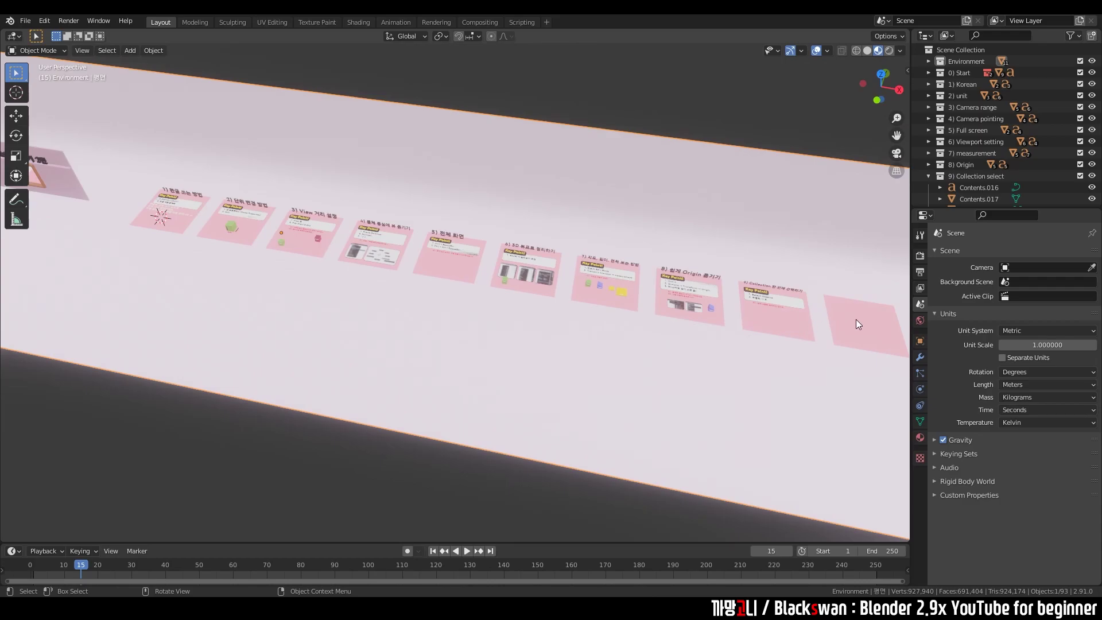
pyautogui.click(856, 324)
pyautogui.scroll(-3, 975, 200)
pyautogui.click(929, 111)
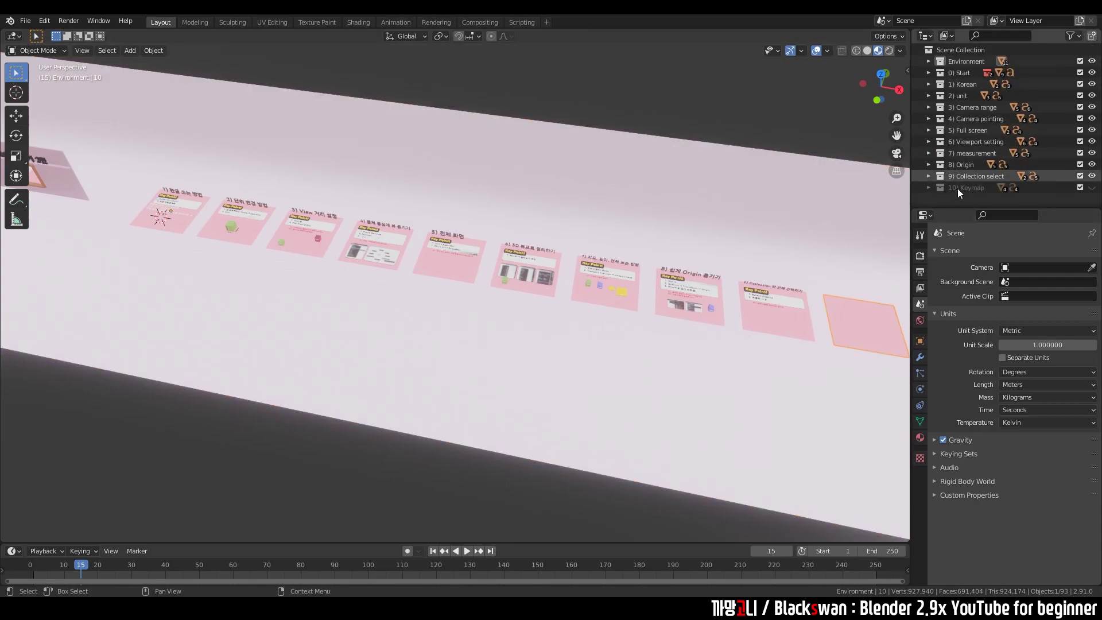
pyautogui.click(1091, 188)
# Step: Frame Keymap board 10 and view it from the top
pyautogui.click(858, 396)
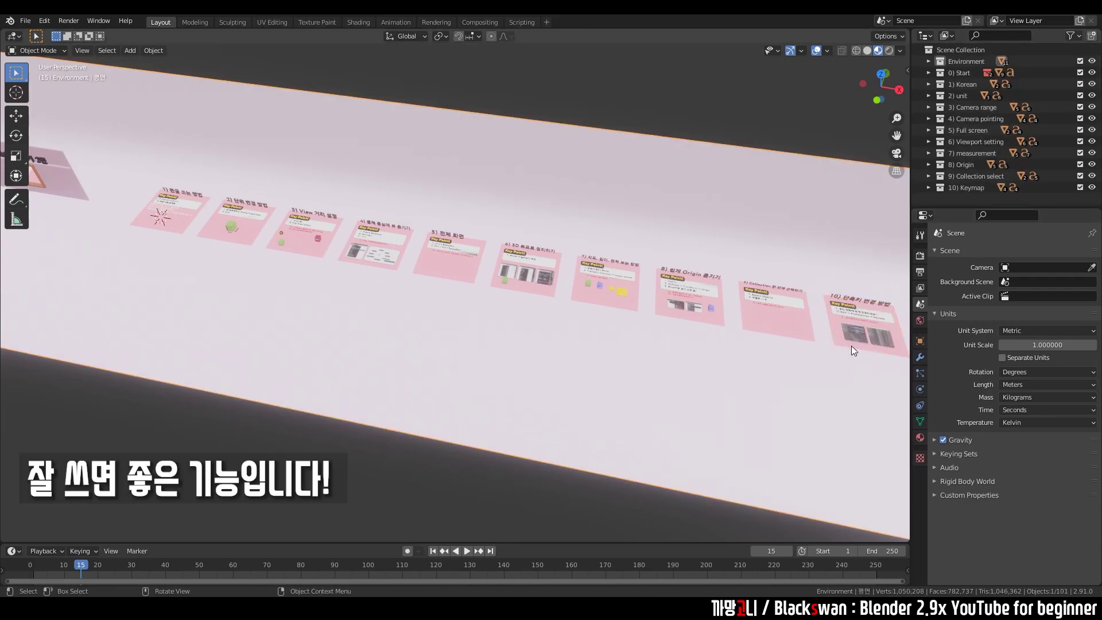
pyautogui.click(851, 346)
pyautogui.press('KP_Decimal')
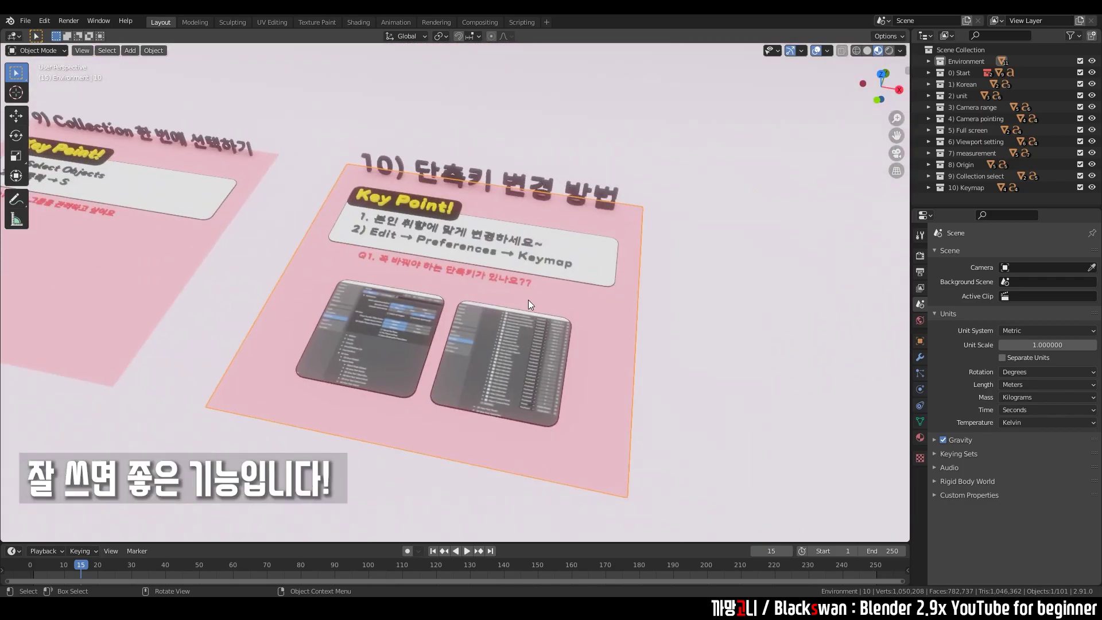
pyautogui.press('KP_7')
pyautogui.click(670, 232)
# Step: Pan and zoom in until the two keymap screenshots fill the view
pyautogui.scroll(3, 629, 307)
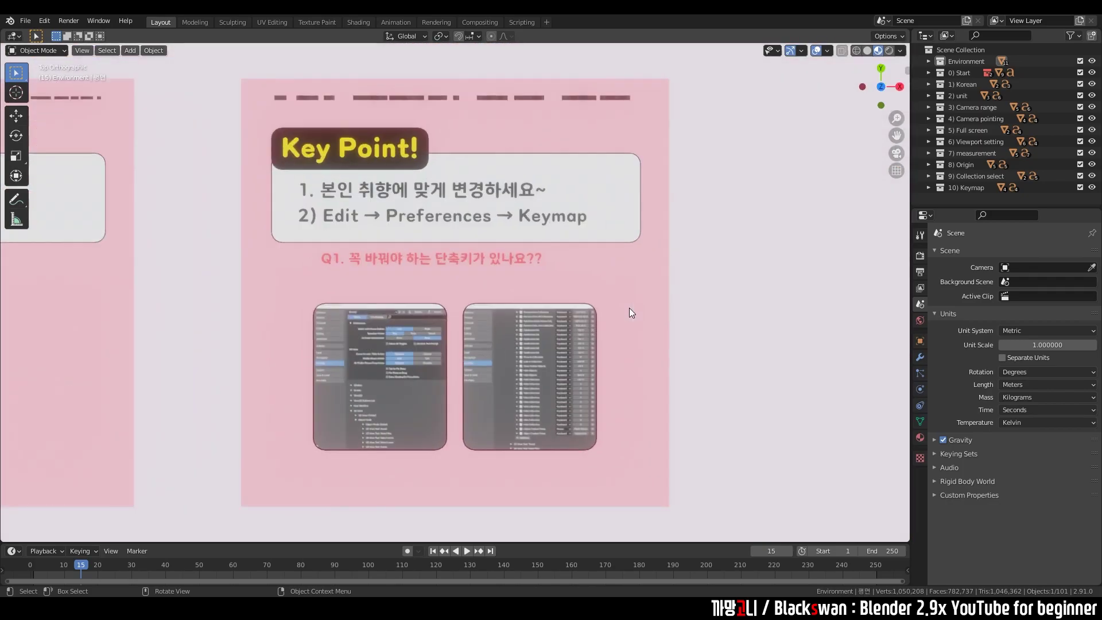
pyautogui.keyDown('shift'); pyautogui.moveTo(608, 362); pyautogui.dragTo(595, 258, button='middle'); pyautogui.keyUp('shift')
pyautogui.scroll(2, 595, 259)
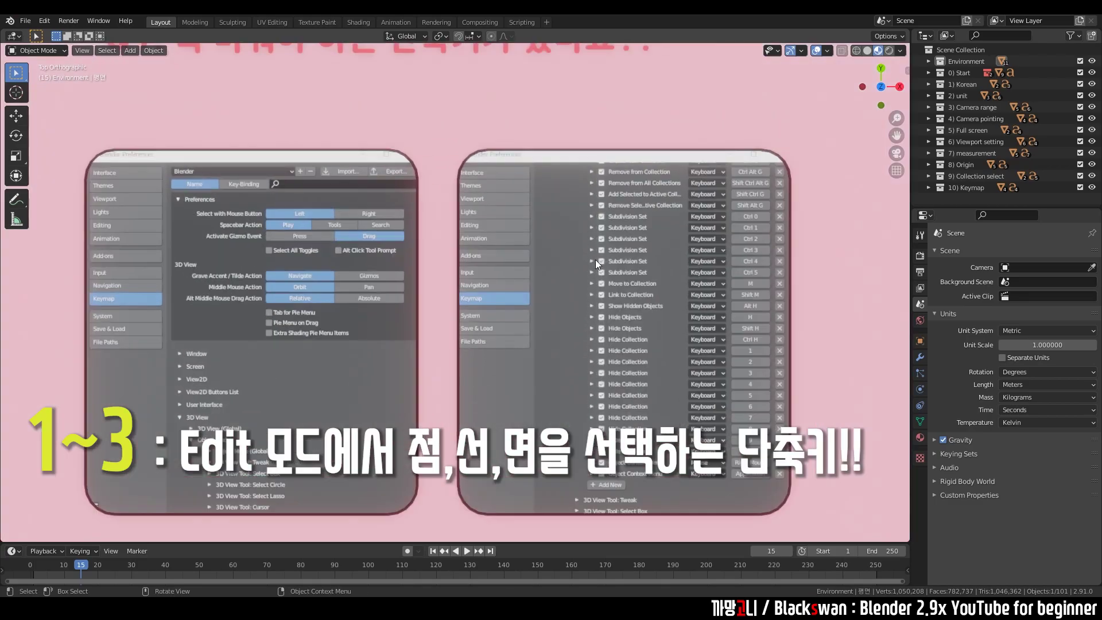
pyautogui.scroll(1, 582, 284)
pyautogui.scroll(1, 530, 304)
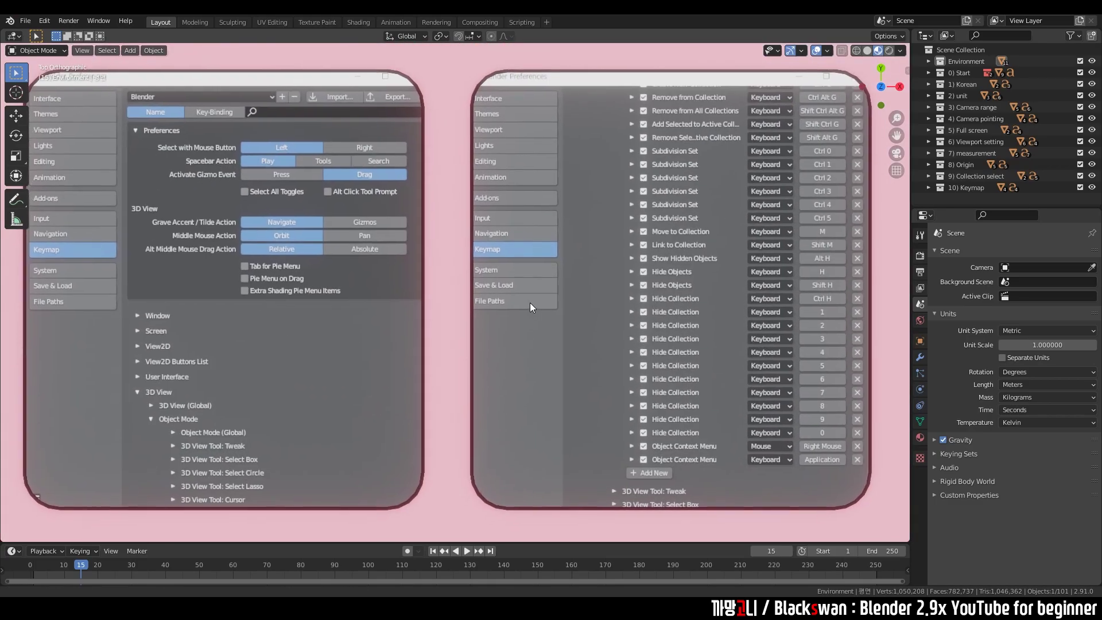
pyautogui.scroll(1, 542, 303)
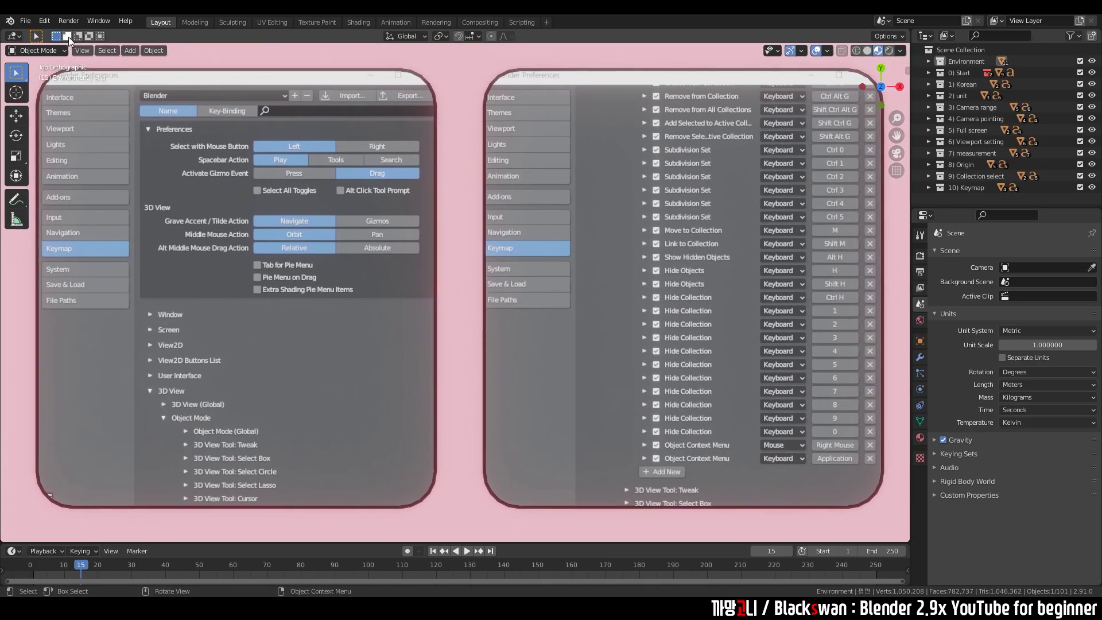
# Step: Open Keymap preferences and collapse the Dopesheet group
pyautogui.click(46, 21)
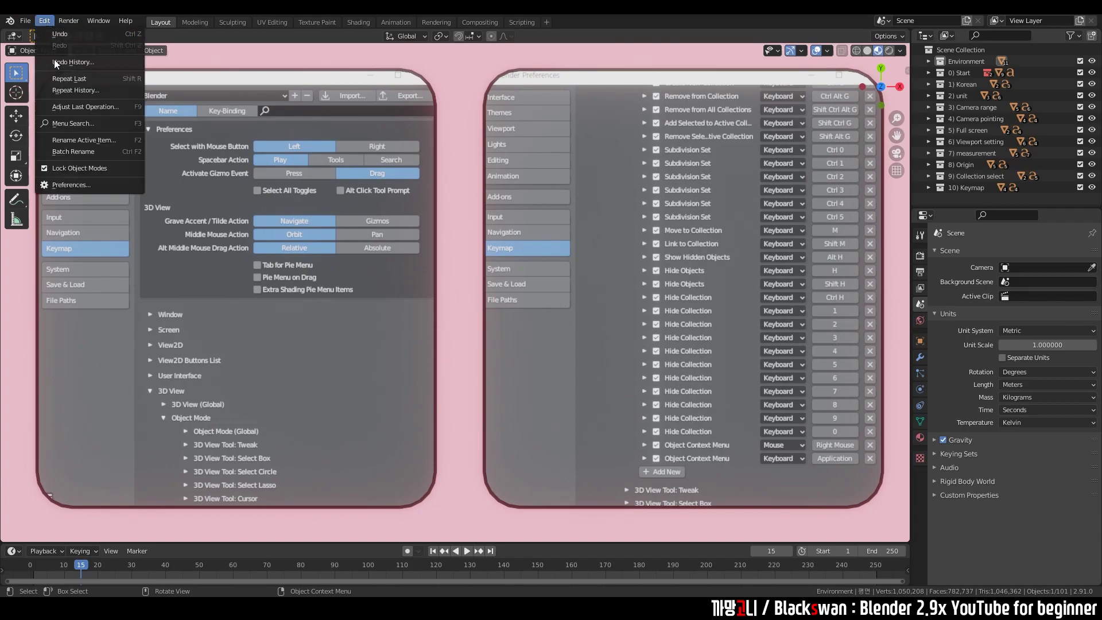
pyautogui.click(66, 183)
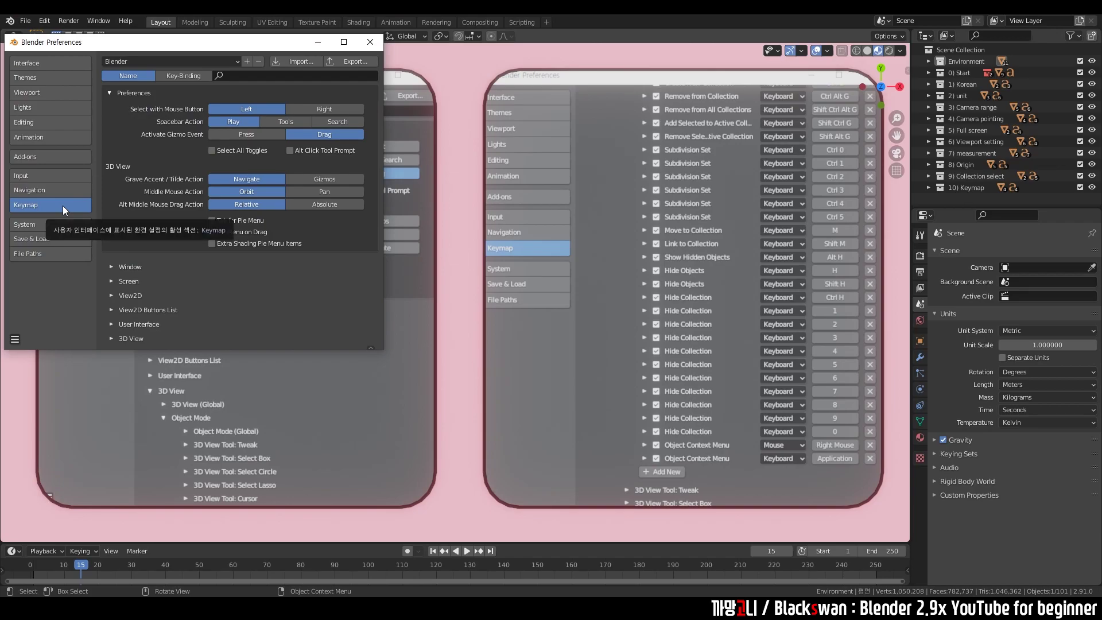
pyautogui.scroll(-2, 122, 257)
pyautogui.scroll(-3, 122, 257)
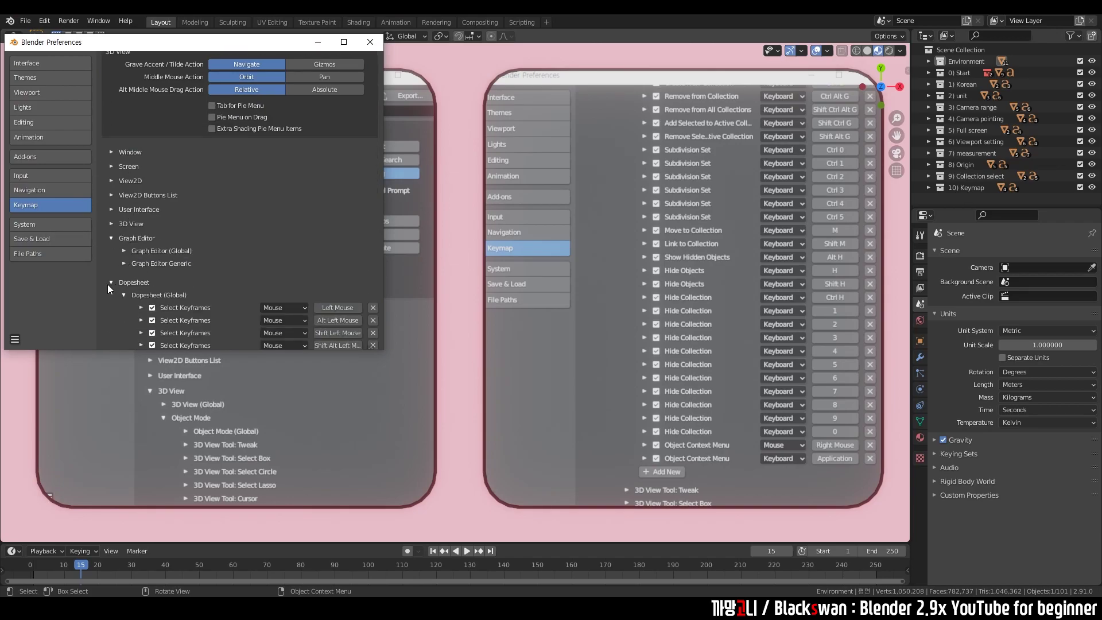
pyautogui.click(114, 241)
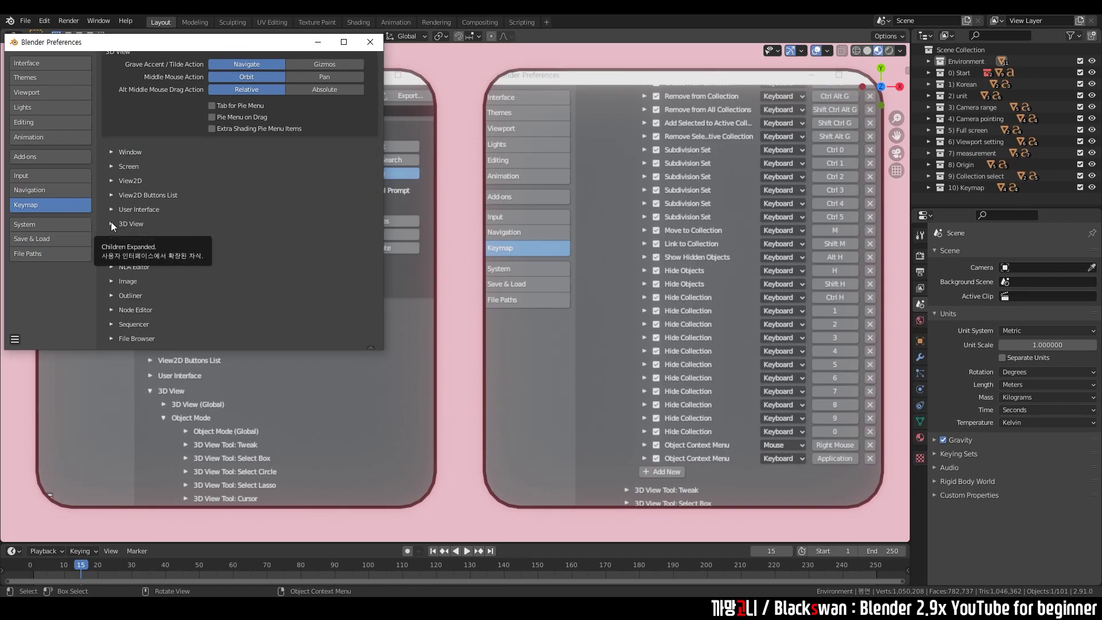
# Step: Expand 3D View > Object Mode > Object Mode (Global) and scroll to the collection shortcuts
pyautogui.click(112, 225)
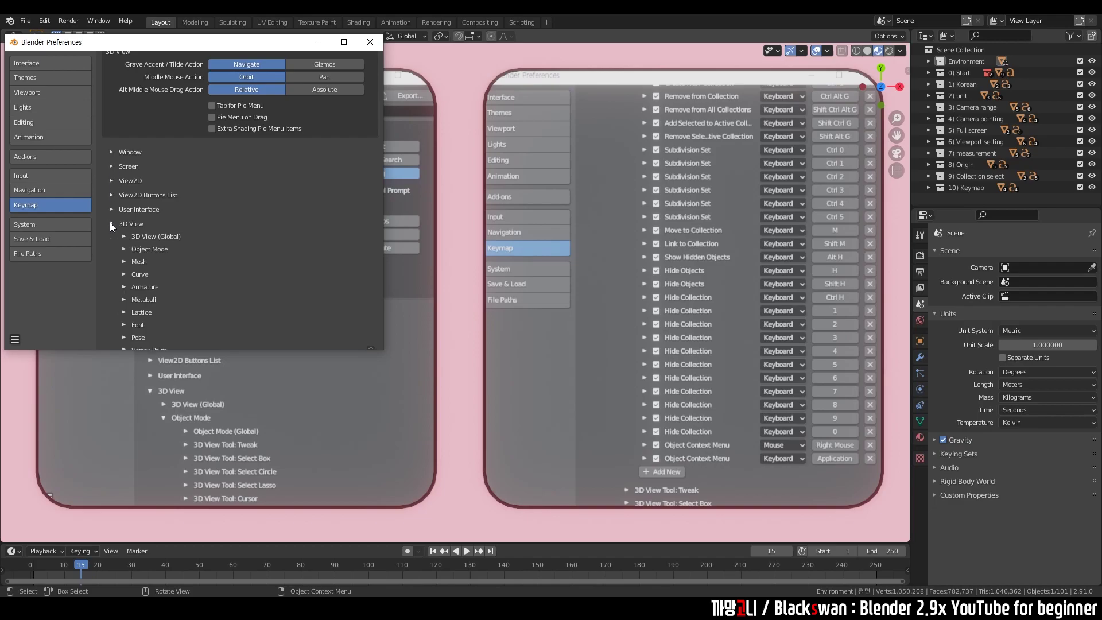
pyautogui.click(125, 249)
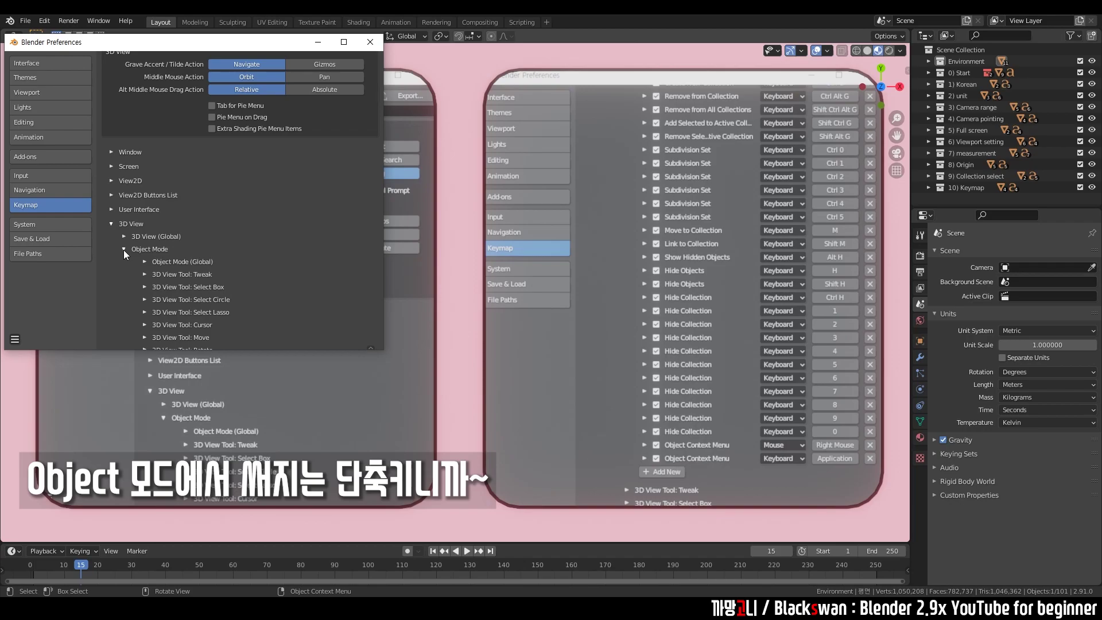
pyautogui.click(144, 262)
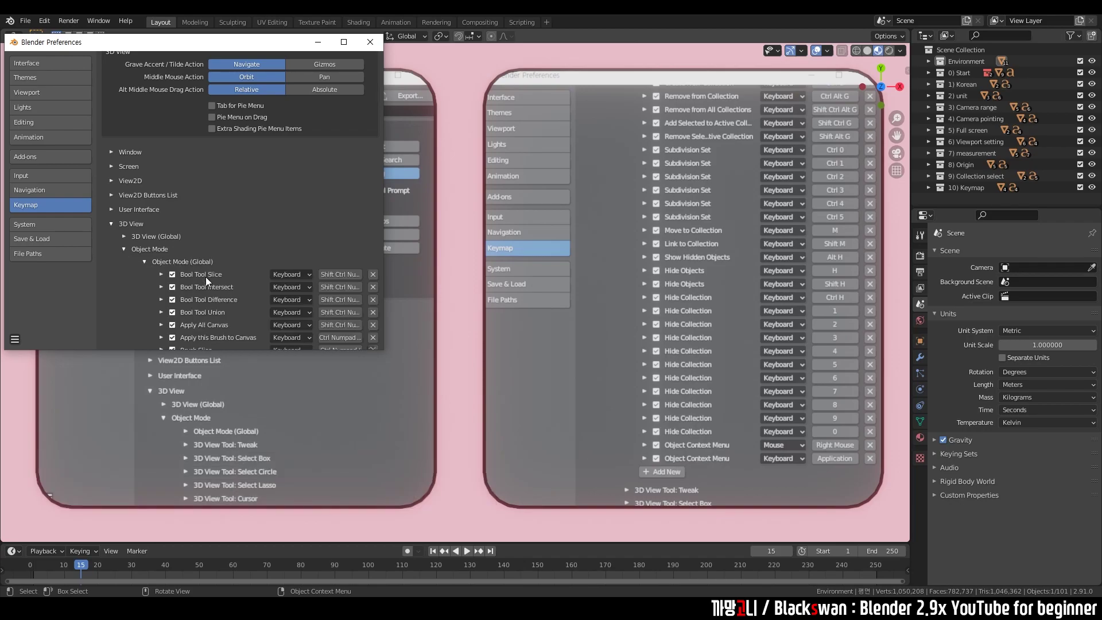
pyautogui.scroll(-1, 206, 276)
pyautogui.scroll(-3, 207, 276)
pyautogui.scroll(-3, 206, 277)
pyautogui.scroll(-3, 206, 278)
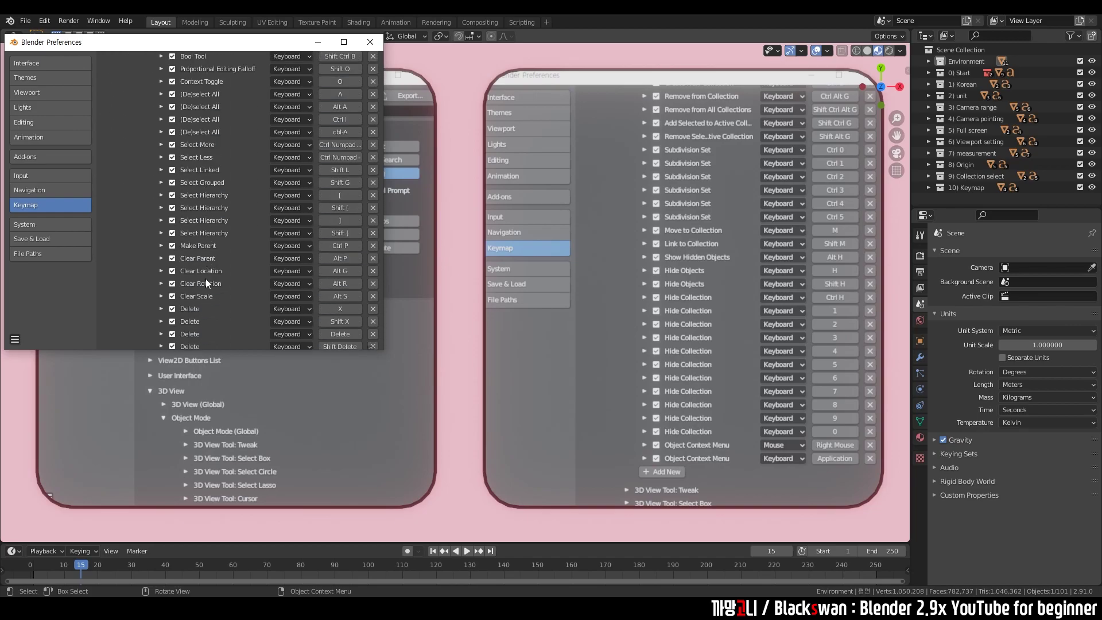
pyautogui.scroll(-3, 206, 278)
pyautogui.scroll(-3, 206, 279)
pyautogui.scroll(-2, 206, 278)
pyautogui.moveTo(288, 51); pyautogui.dragTo(509, 186)
# Step: Delete the Hide Collection shortcuts bound to number keys 1 through 0
pyautogui.scroll(-6, 525, 352)
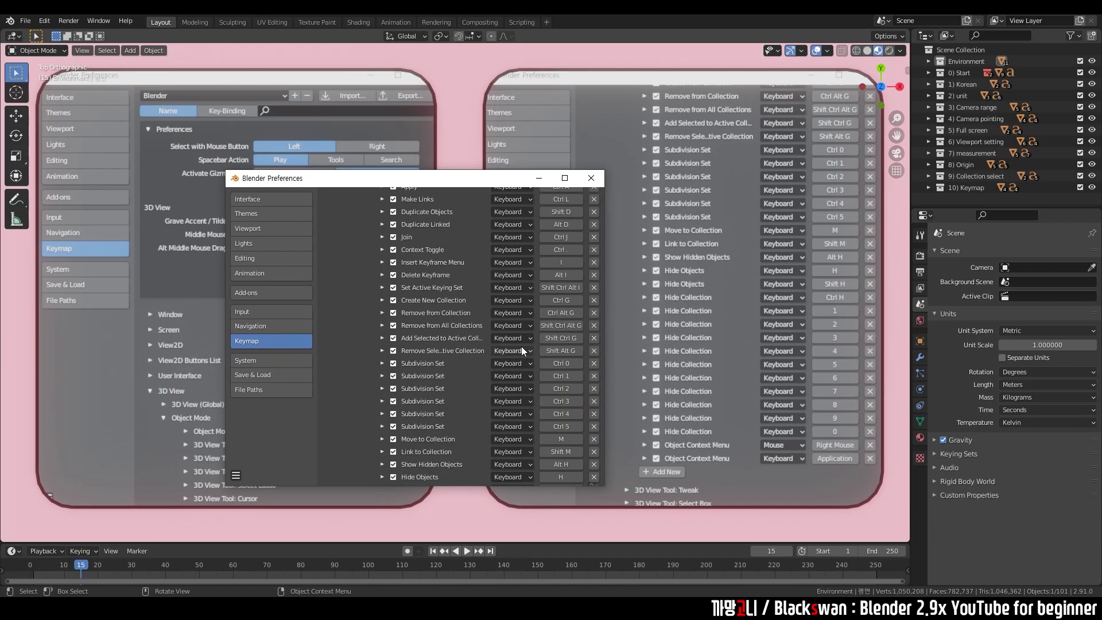
pyautogui.scroll(-5, 521, 346)
pyautogui.scroll(-5, 517, 344)
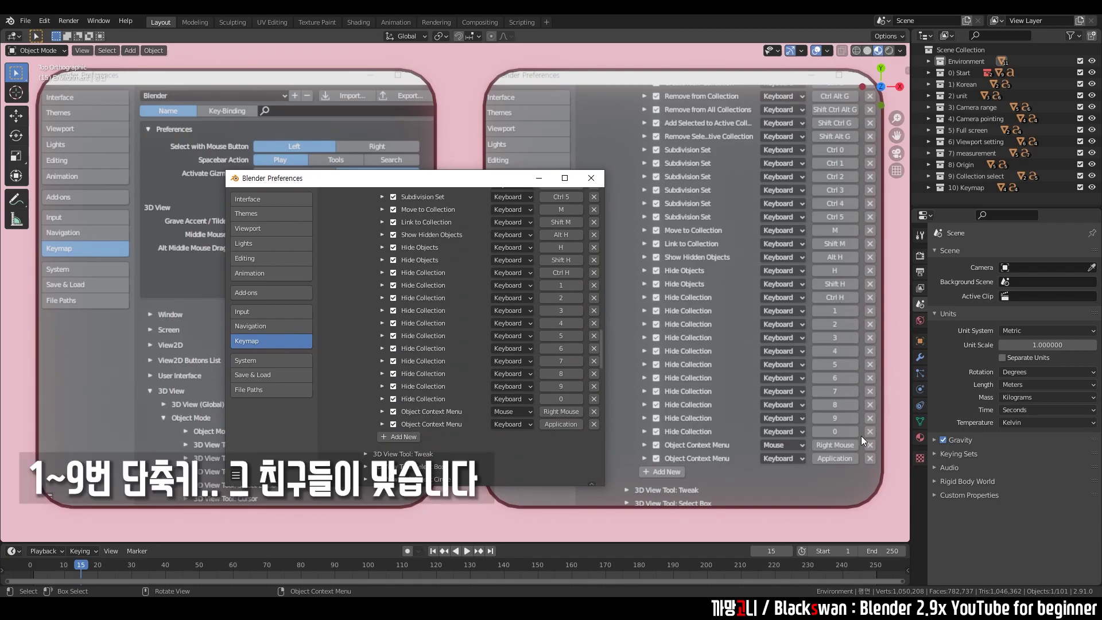
pyautogui.moveTo(556, 299)
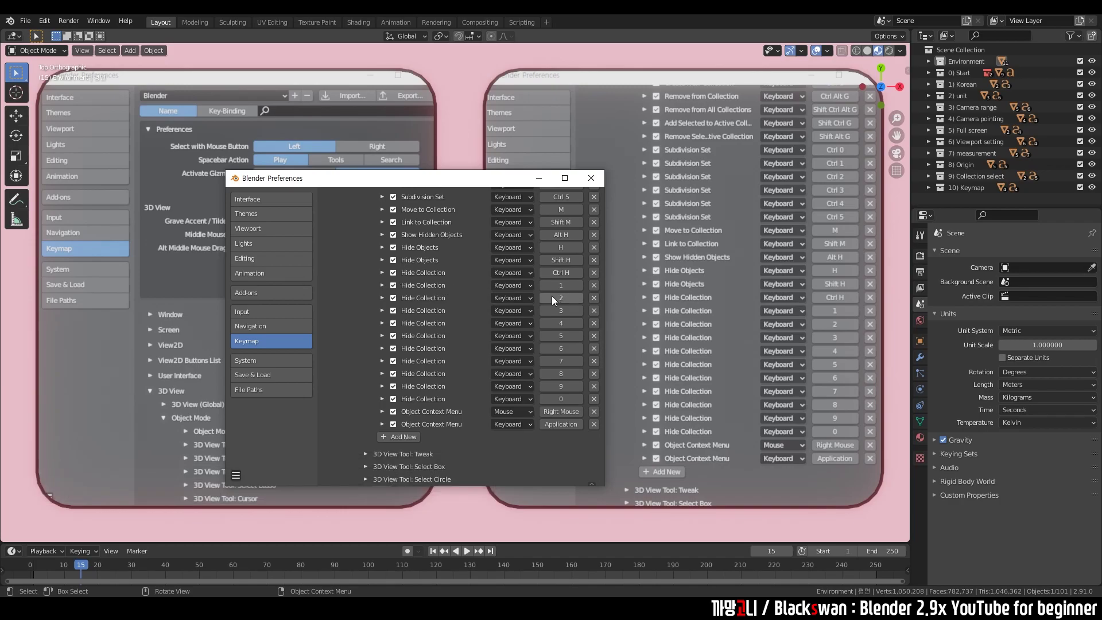
pyautogui.click(597, 287)
pyautogui.click(597, 286)
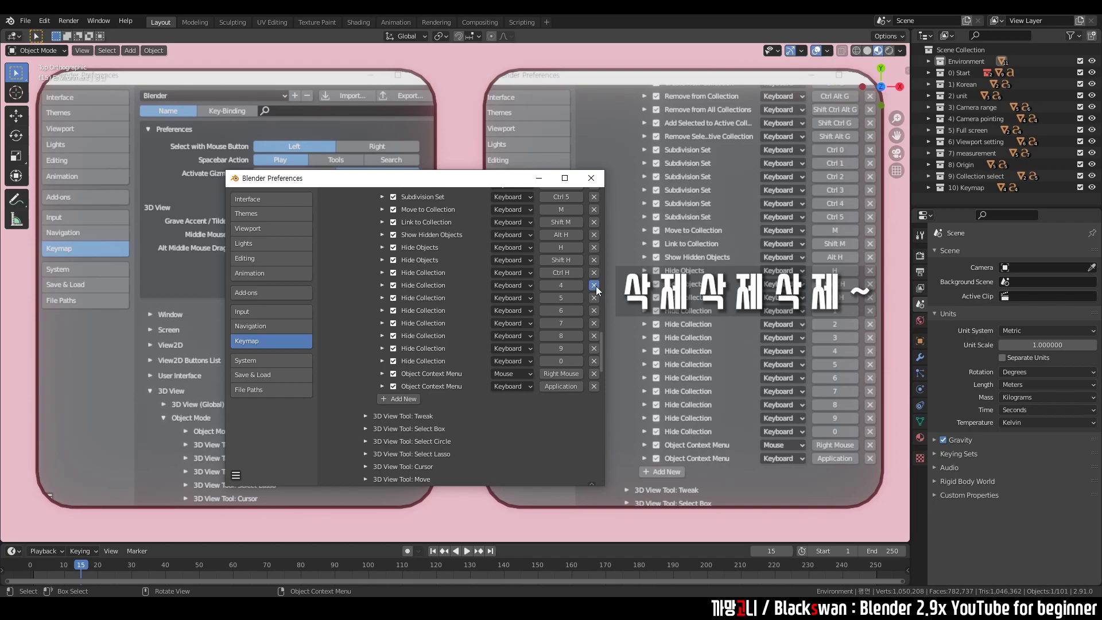
pyautogui.click(595, 286)
pyautogui.click(596, 286)
pyautogui.click(595, 286)
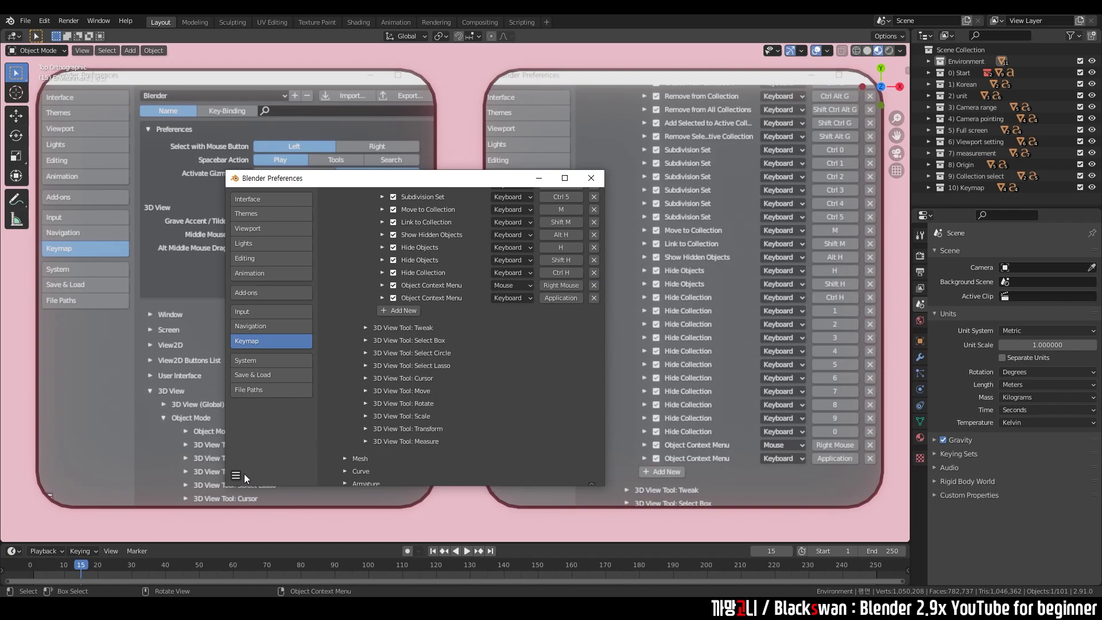
# Step: Close Preferences and zoom out to the slide card strip
pyautogui.click(592, 178)
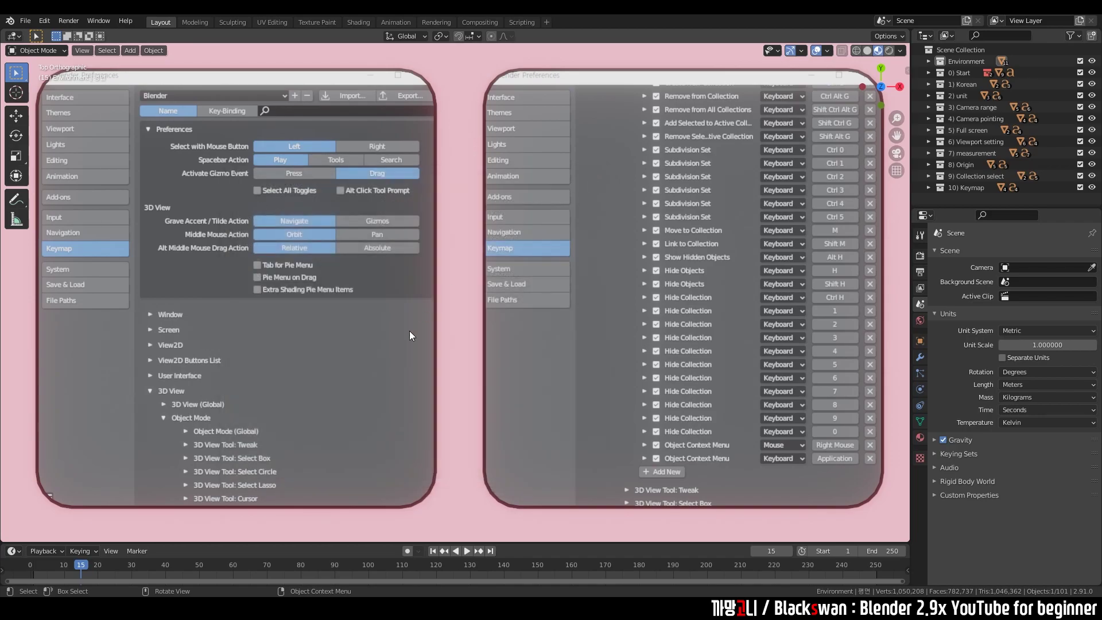
pyautogui.scroll(-5, 408, 330)
pyautogui.scroll(-2, 411, 331)
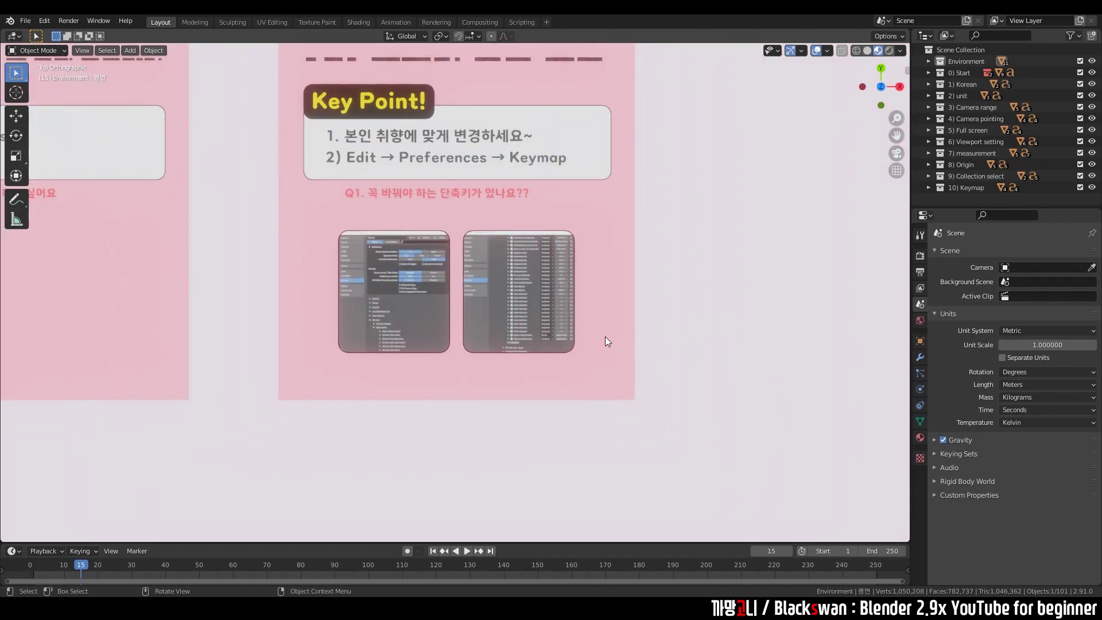
pyautogui.scroll(-1, 483, 323)
pyautogui.scroll(-3, 325, 309)
pyautogui.scroll(-2, 530, 341)
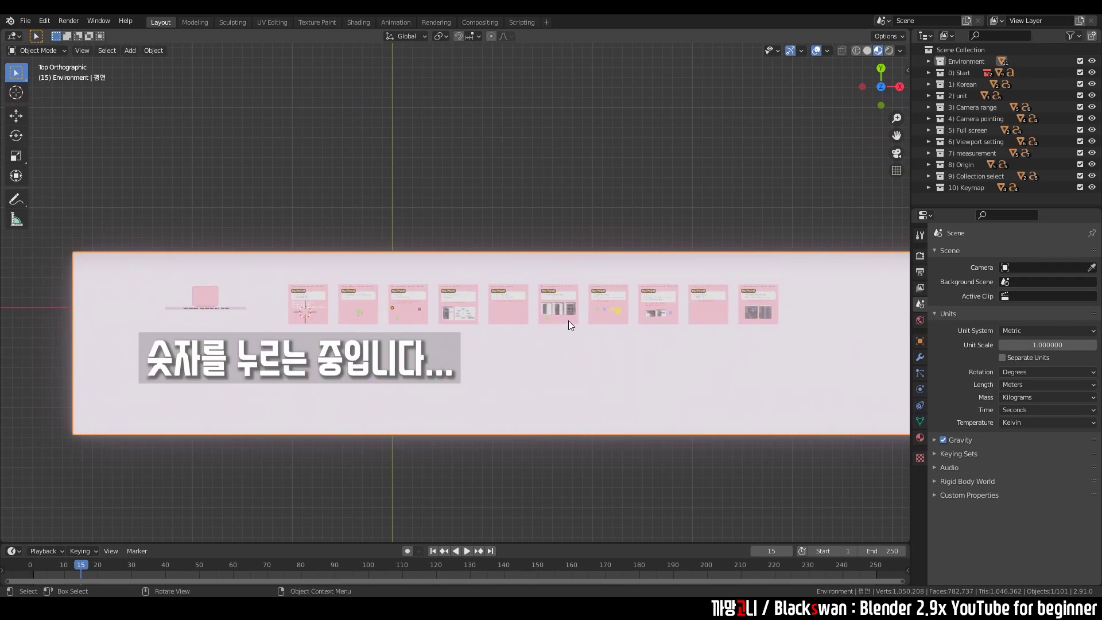
# Step: Frame slide card 10, deselect it and orbit into a tilted perspective view
pyautogui.click(774, 321)
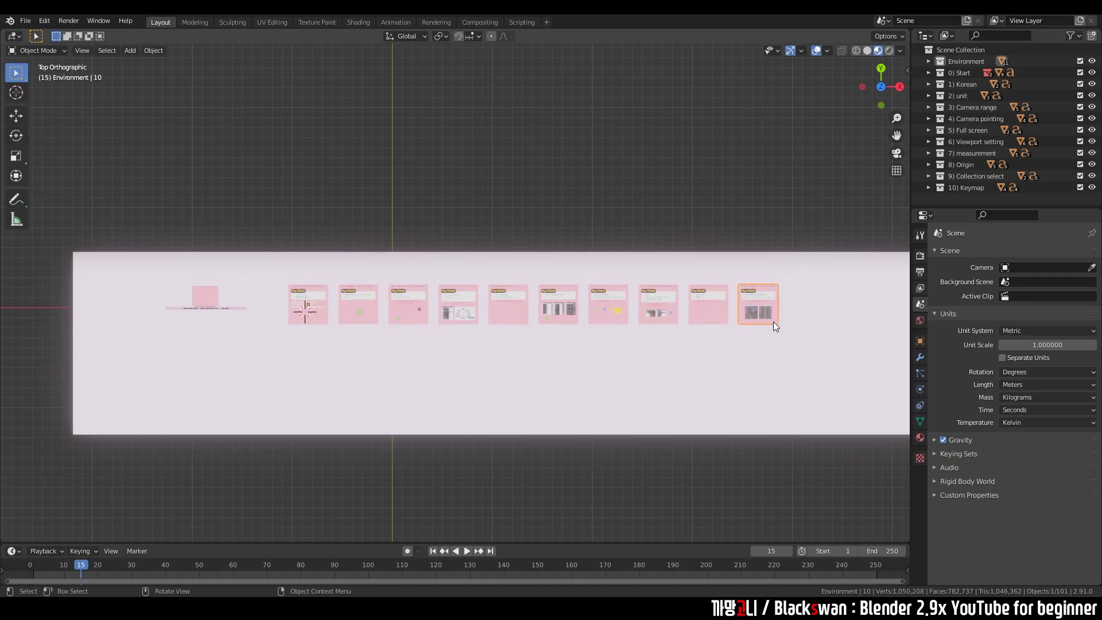
pyautogui.press('KP_Decimal')
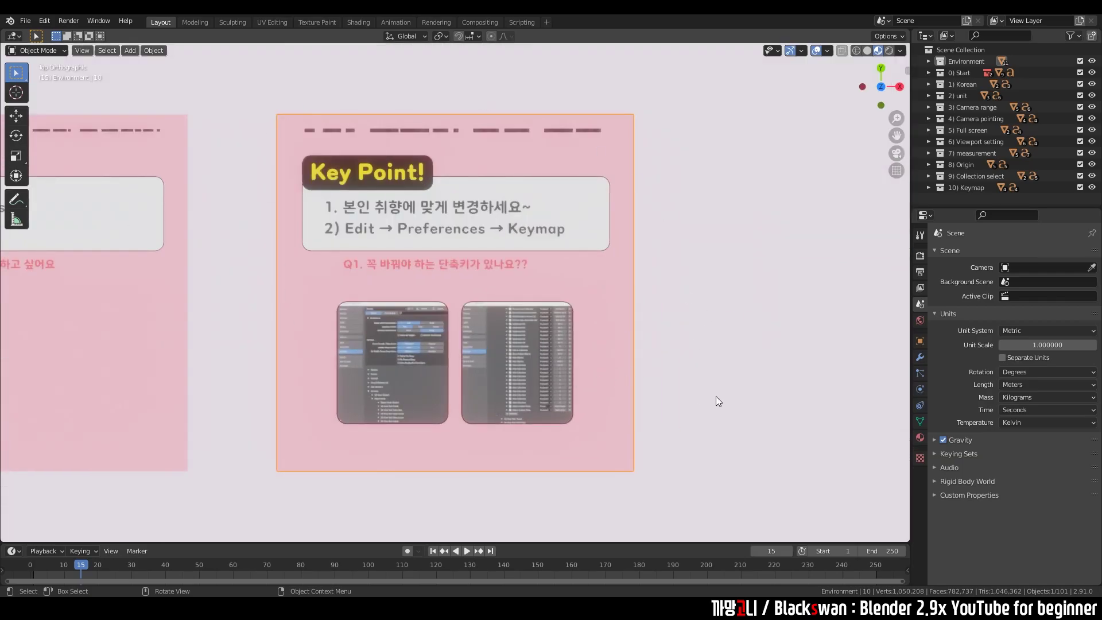
pyautogui.click(715, 396)
pyautogui.moveTo(651, 411); pyautogui.dragTo(652, 381, button='middle')
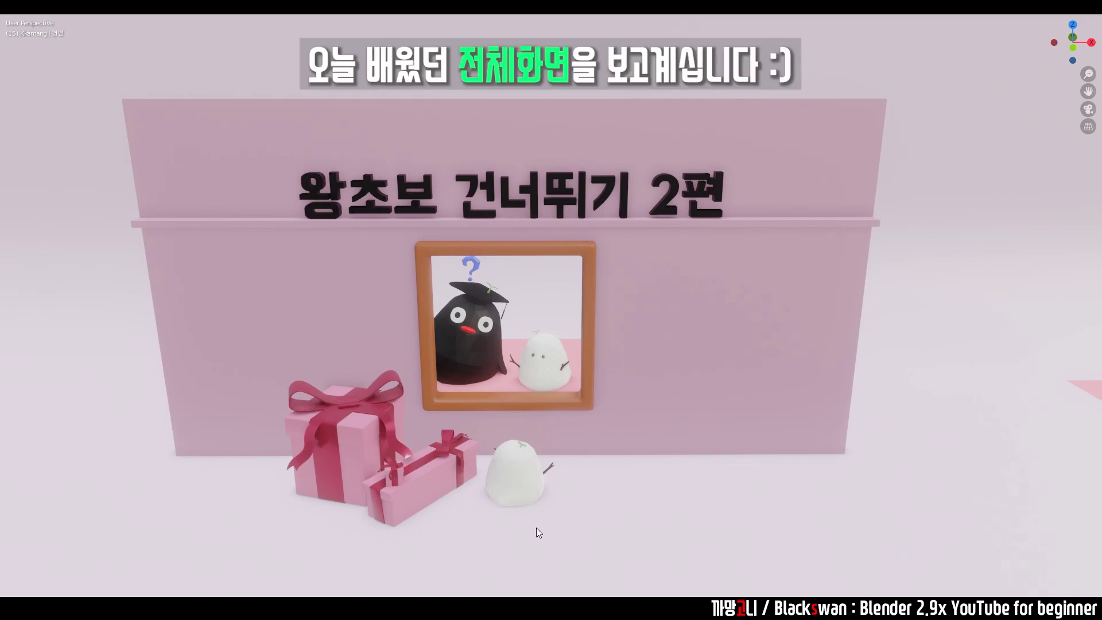
# Step: Zoom in on the title wall and orbit to a side view revealing the card row
pyautogui.scroll(1, 620, 449)
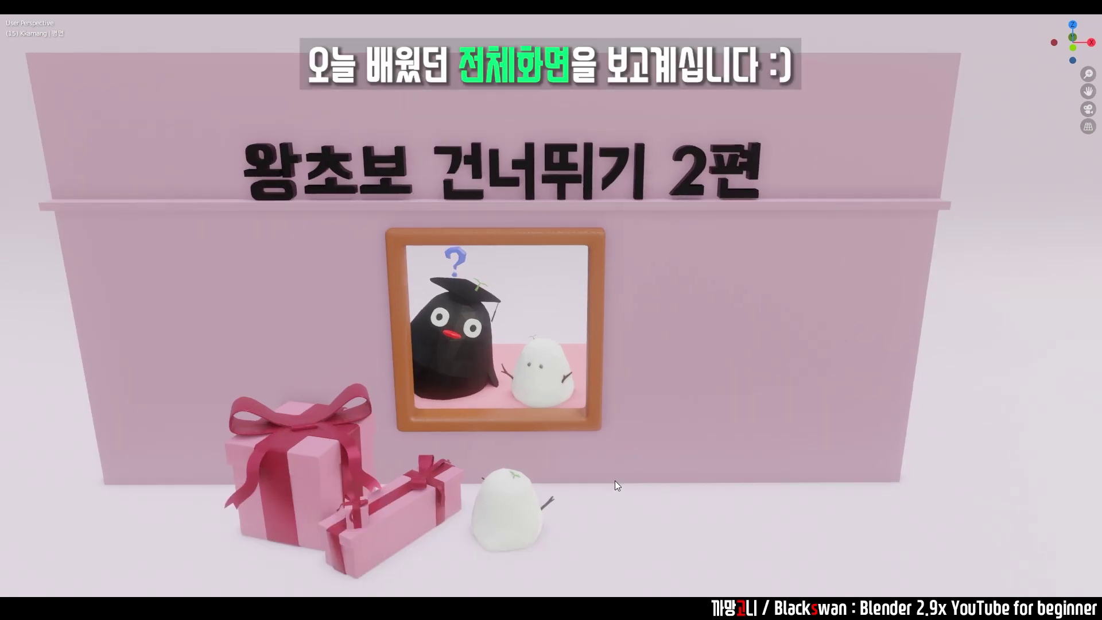
pyautogui.scroll(1, 614, 481)
pyautogui.scroll(2, 633, 461)
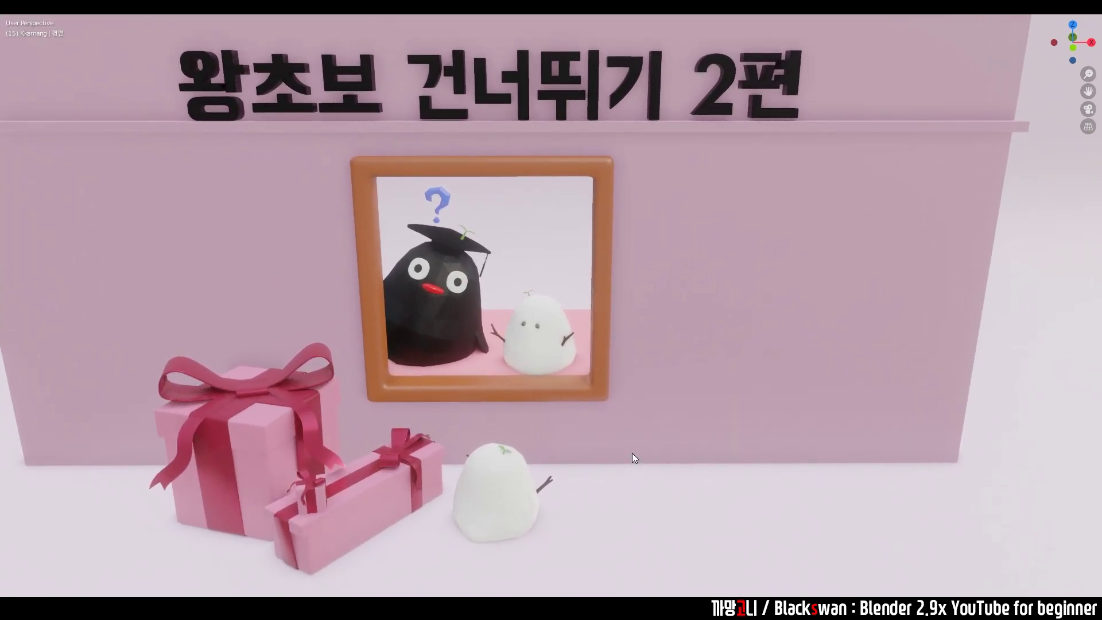
pyautogui.moveTo(633, 454)
pyautogui.mouseDown(button='middle')
pyautogui.moveTo(566, 479)
pyautogui.moveTo(443, 482)
pyautogui.moveTo(698, 470)
pyautogui.mouseUp(button='middle')
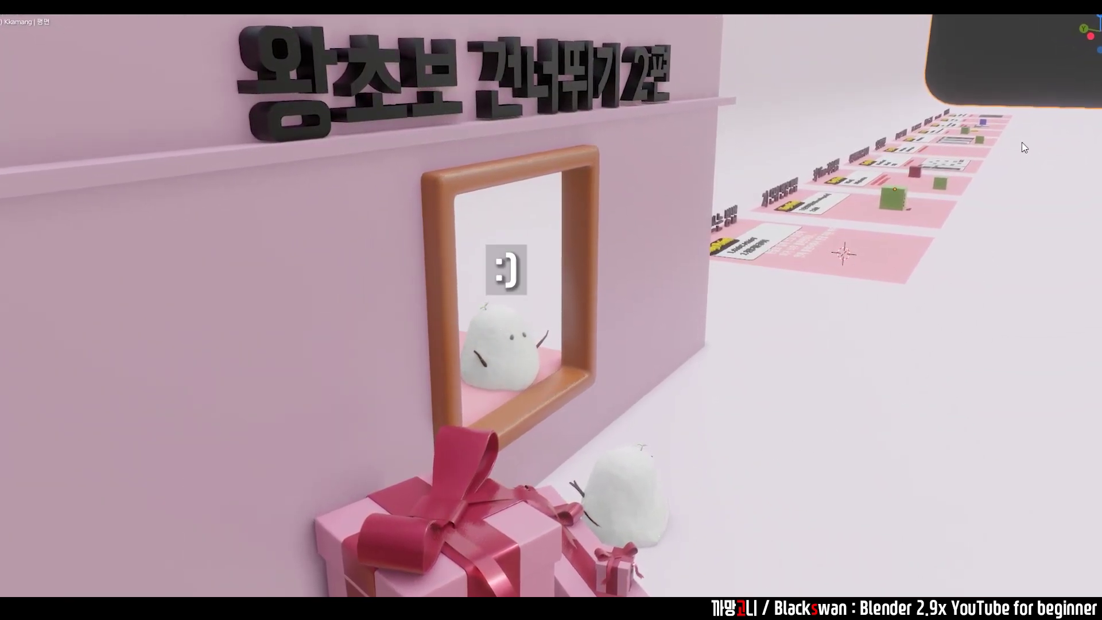